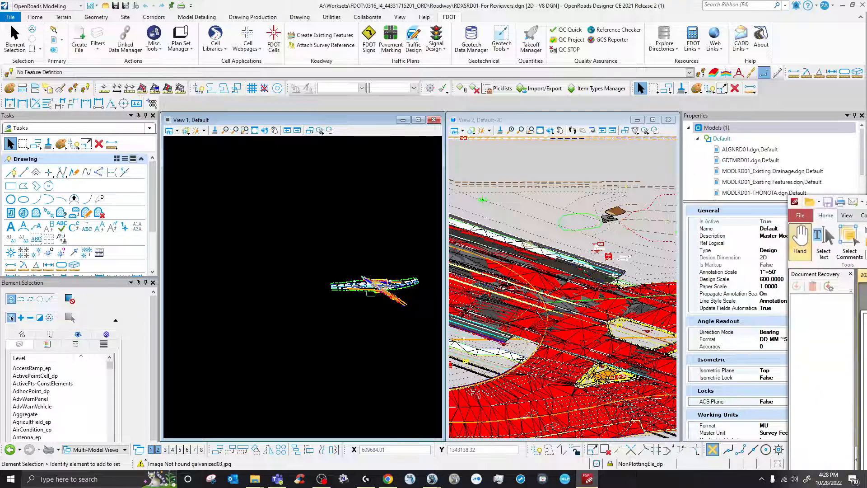
# Step: Accept creating a new settings file with default settings for the Cursor Highlighter script
pyautogui.hotkey('alt', 'Tab')
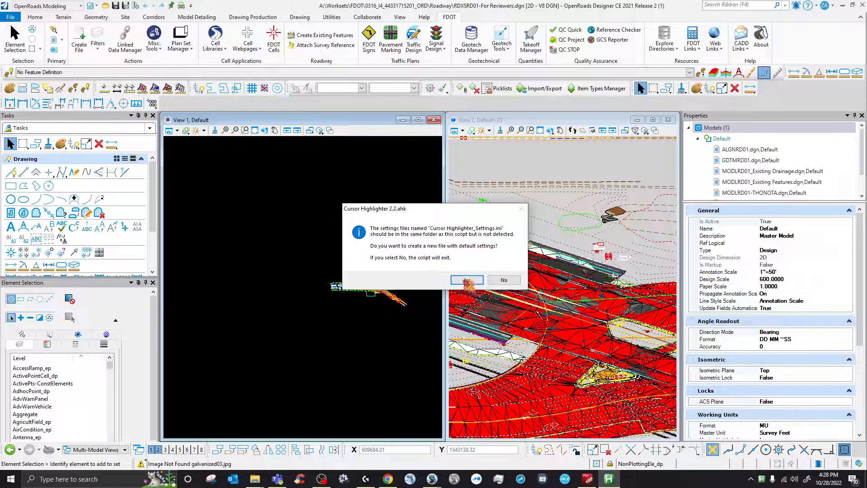
pyautogui.click(466, 280)
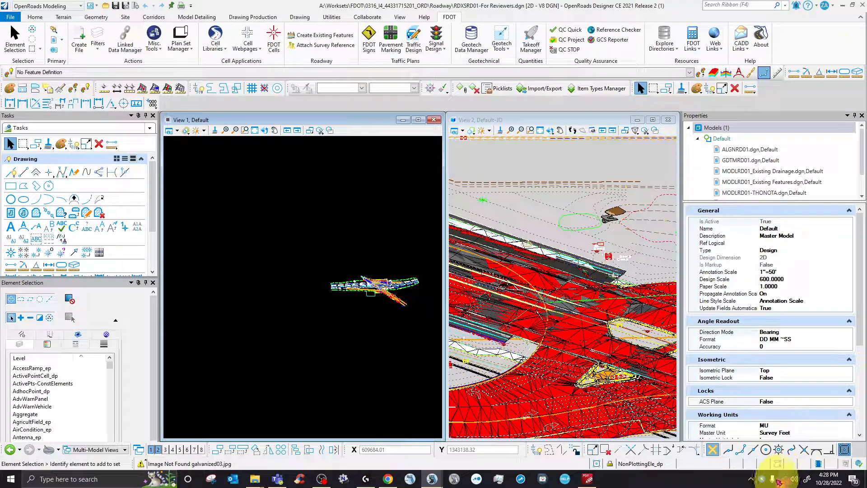
pyautogui.scroll(5, 406, 287)
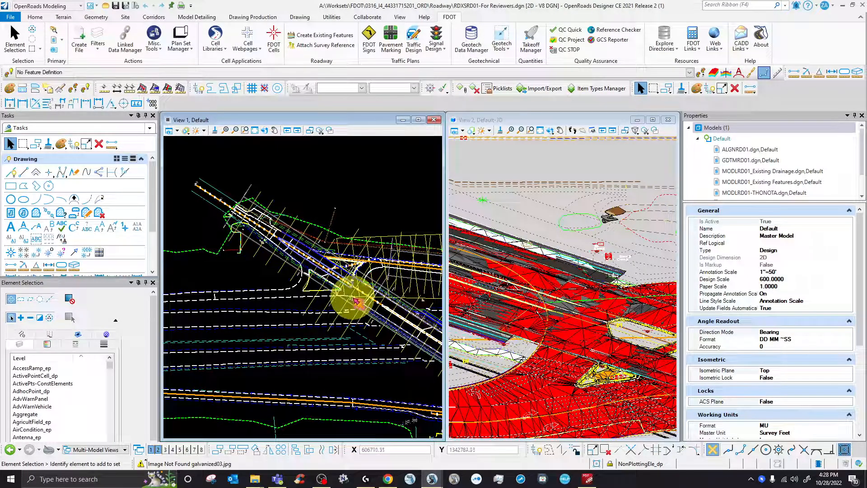
pyautogui.scroll(-2, 350, 285)
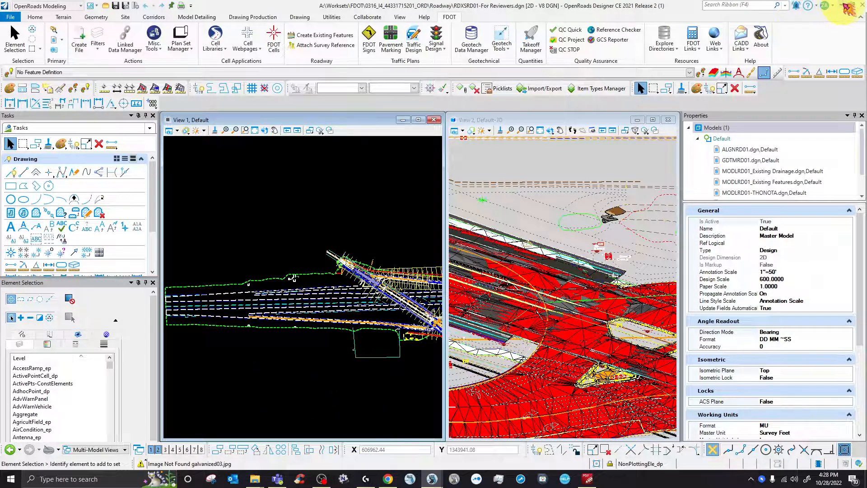
# Step: Switch to Chrome, open chapter 905 Cross Sections from the FDOT Design Manual page, and enlarge the PDF to 100%
pyautogui.click(389, 479)
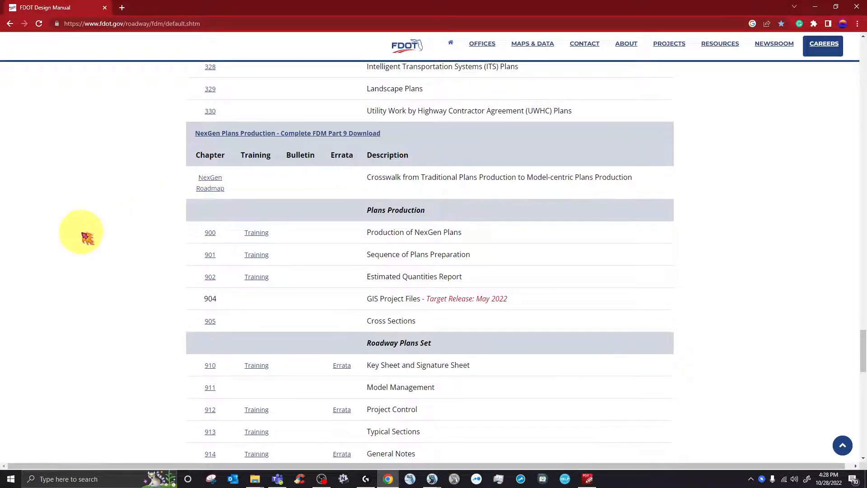
pyautogui.click(210, 322)
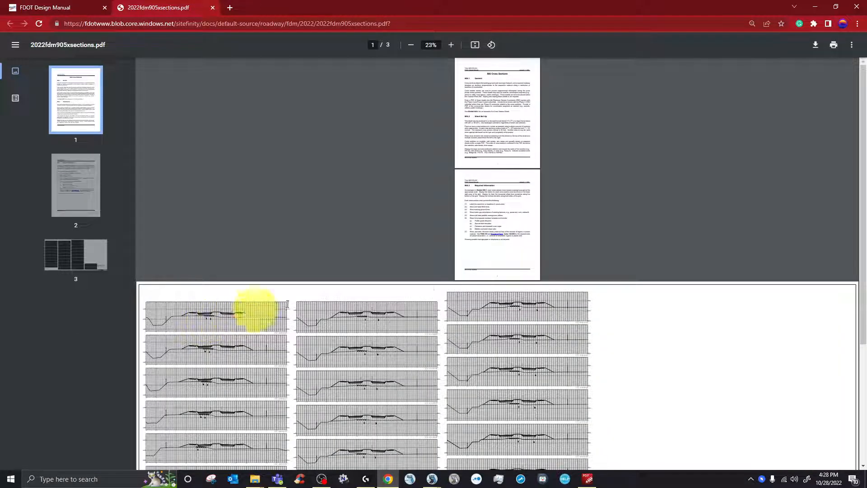
pyautogui.click(451, 46)
pyautogui.click(452, 47)
pyautogui.click(452, 46)
pyautogui.click(451, 46)
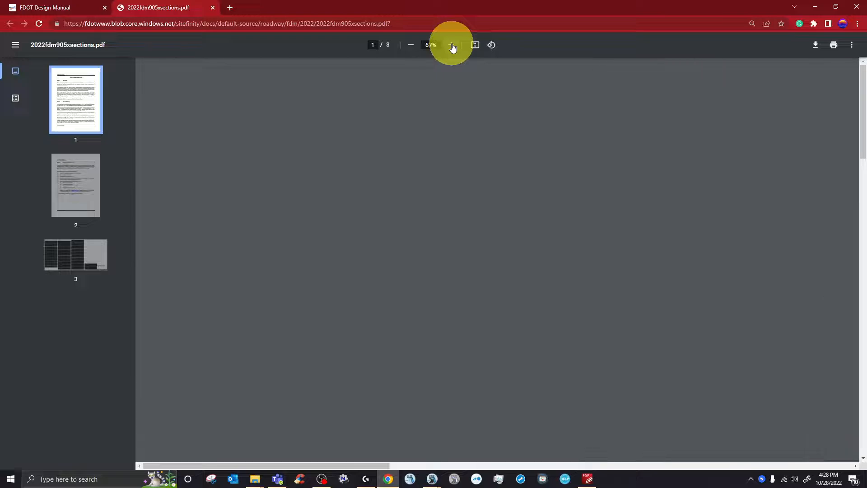
pyautogui.click(451, 47)
pyautogui.click(452, 46)
pyautogui.click(452, 47)
pyautogui.moveTo(291, 465); pyautogui.dragTo(562, 466)
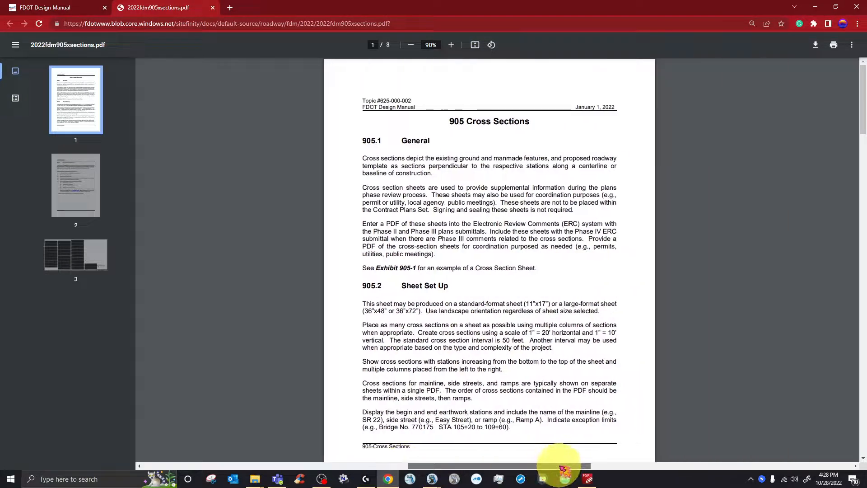
pyautogui.click(450, 45)
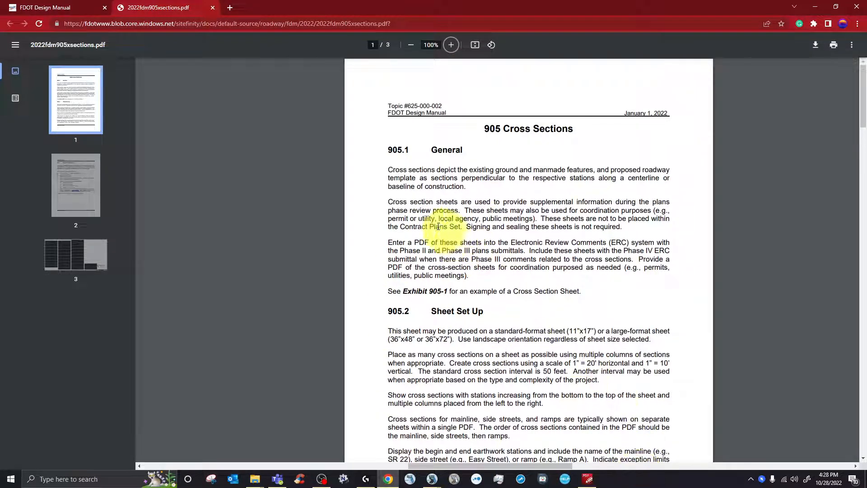
# Step: Highlight the 905.1 General passages on the purpose of cross section sheets and their relation to the Contract Plans Set
pyautogui.moveTo(392, 199); pyautogui.dragTo(459, 211)
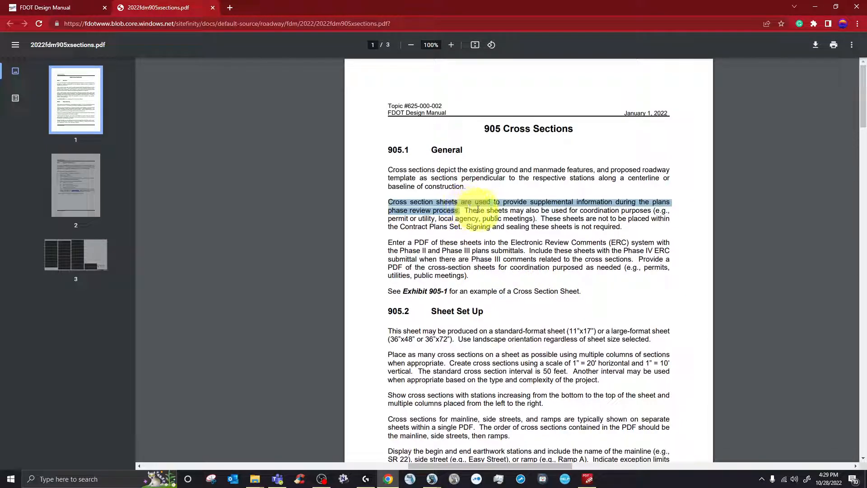
pyautogui.moveTo(465, 211); pyautogui.dragTo(524, 220)
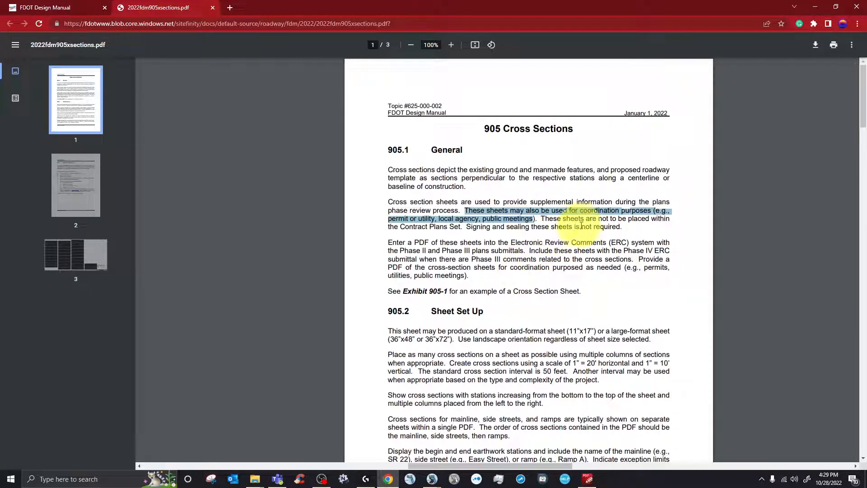
pyautogui.moveTo(586, 218); pyautogui.dragTo(657, 221)
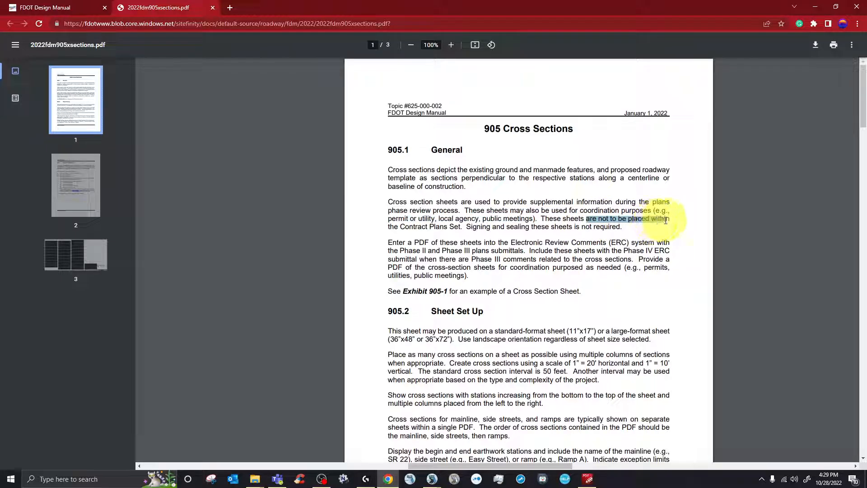
pyautogui.moveTo(389, 226); pyautogui.dragTo(469, 228)
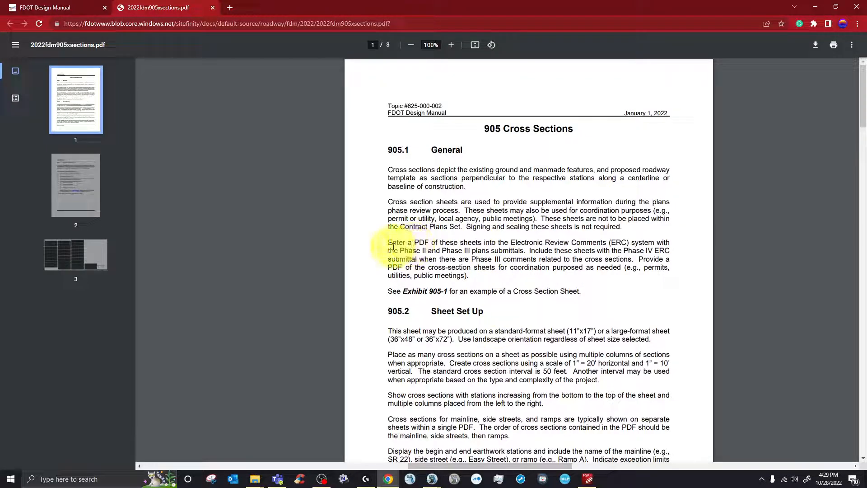
# Step: Highlight the 905.1 requirements for submitting the cross section PDF to the Electronic Review Comments system with the phase submittals
pyautogui.moveTo(387, 241); pyautogui.dragTo(548, 239)
pyautogui.click(549, 239)
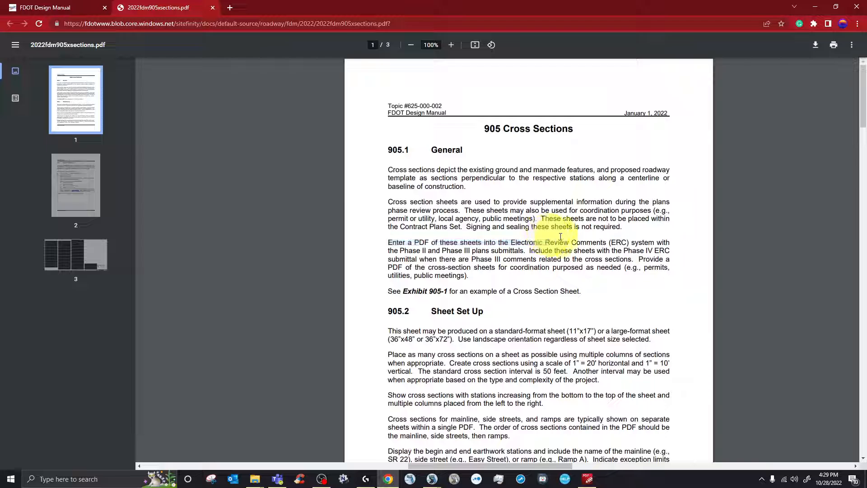
pyautogui.scroll(-1, 485, 271)
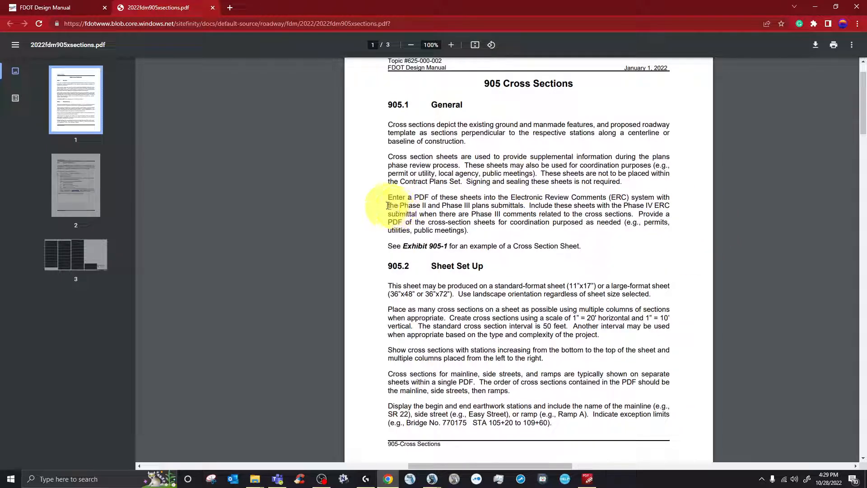
pyautogui.moveTo(387, 205); pyautogui.dragTo(478, 204)
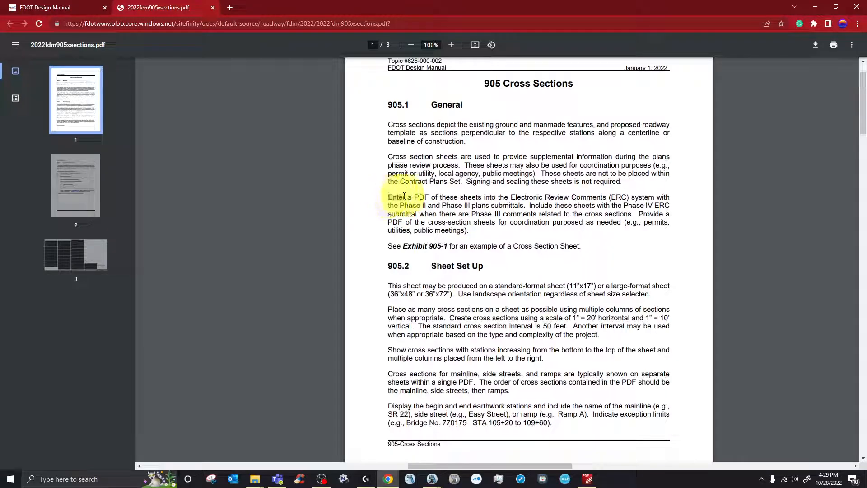
pyautogui.moveTo(454, 197); pyautogui.dragTo(578, 196)
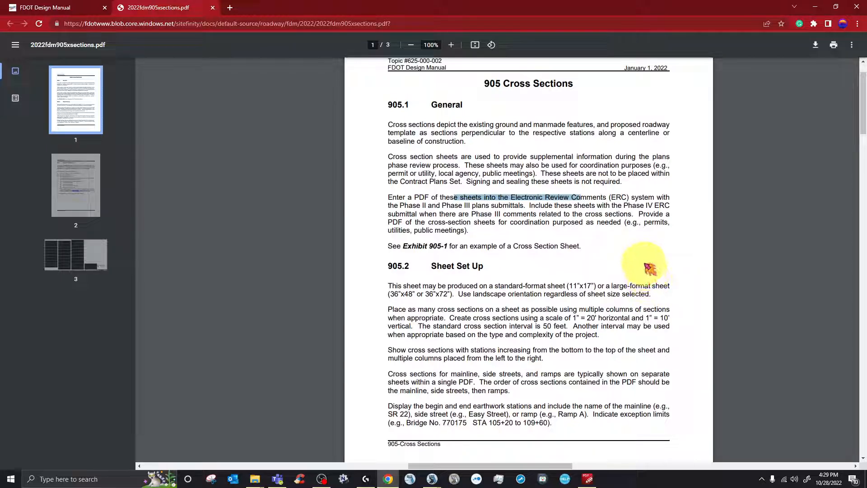
pyautogui.doubleClick(643, 197)
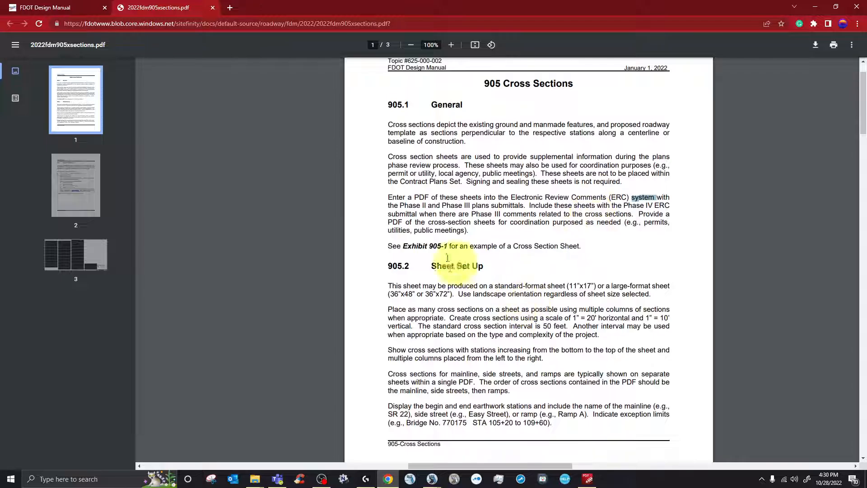
pyautogui.click(422, 204)
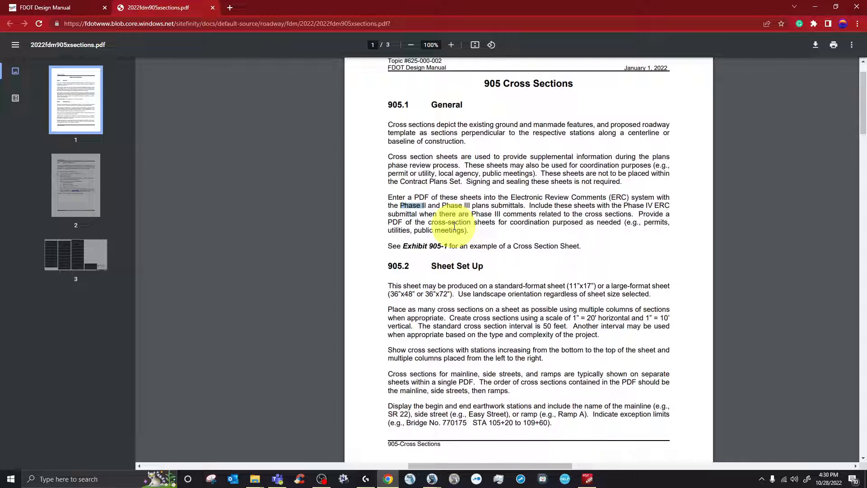
# Step: Highlight the standard-format and large-format sheet sizes in section 905.2 Sheet Set Up
pyautogui.scroll(-8, 447, 290)
pyautogui.scroll(4, 466, 289)
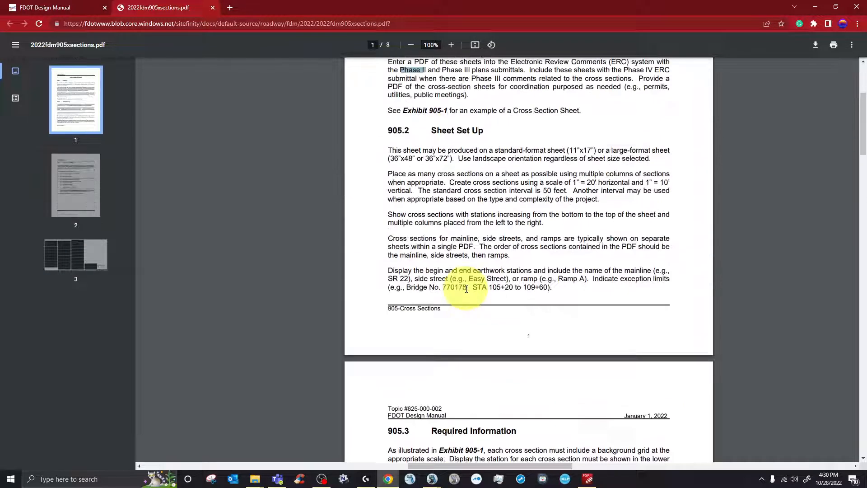
pyautogui.scroll(1, 466, 289)
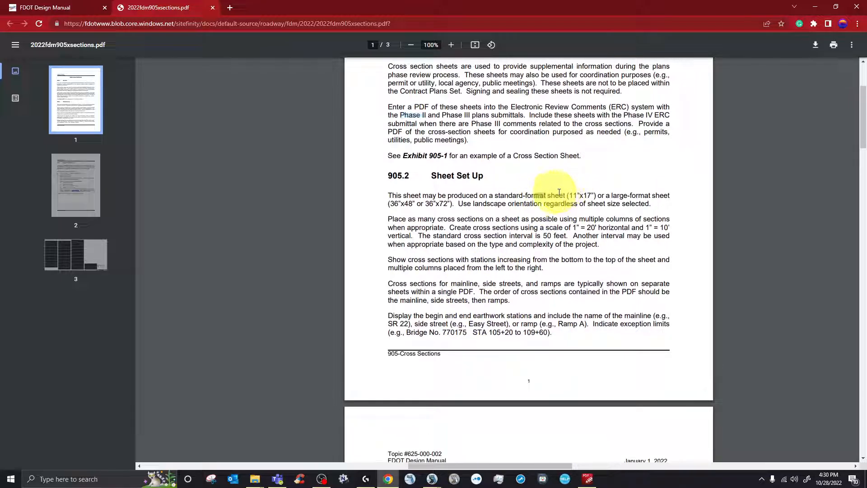
pyautogui.moveTo(534, 195); pyautogui.dragTo(596, 196)
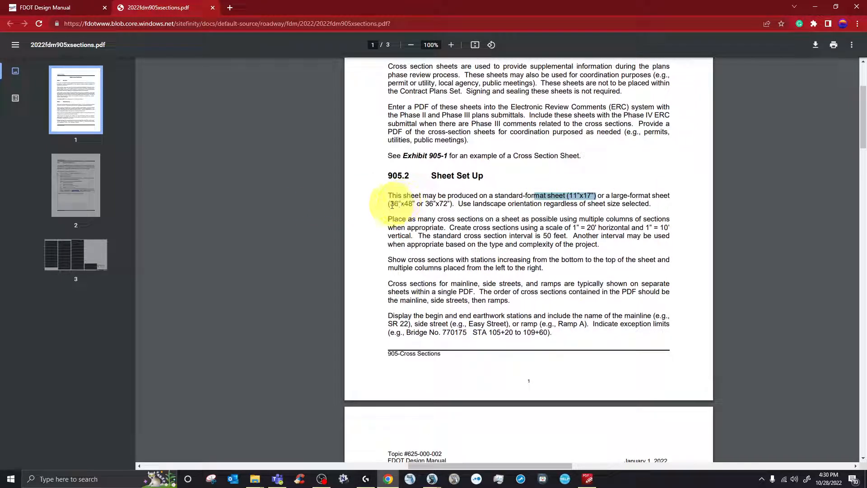
pyautogui.moveTo(391, 204); pyautogui.dragTo(449, 203)
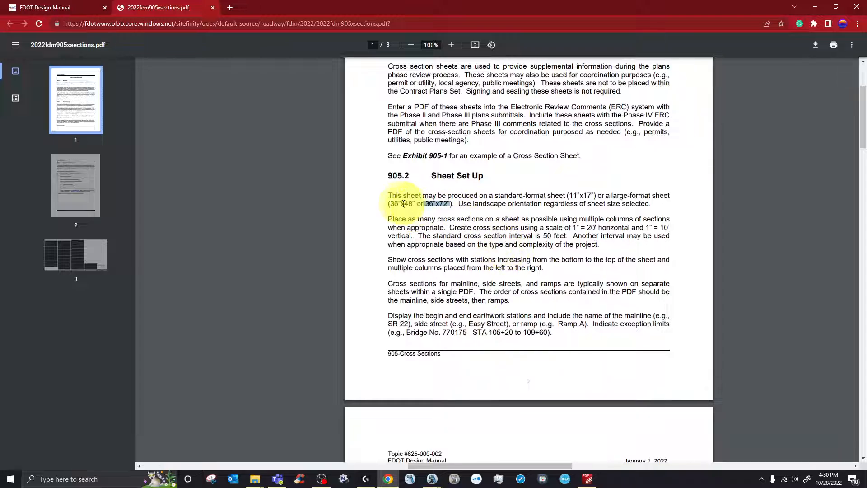
pyautogui.click(485, 296)
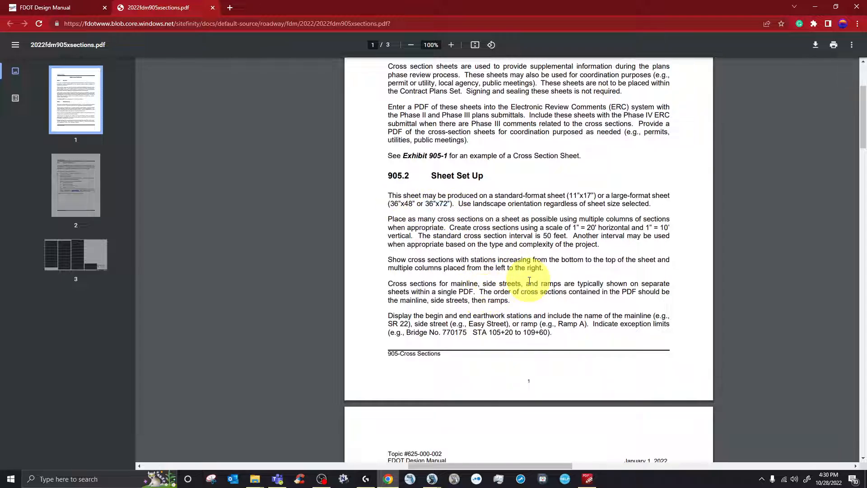
# Step: Highlight the cross section scale and standard interval requirements in section 905.2
pyautogui.moveTo(472, 204)
pyautogui.mouseDown()
pyautogui.moveTo(555, 204)
pyautogui.moveTo(653, 235)
pyautogui.mouseUp()
pyautogui.click(561, 207)
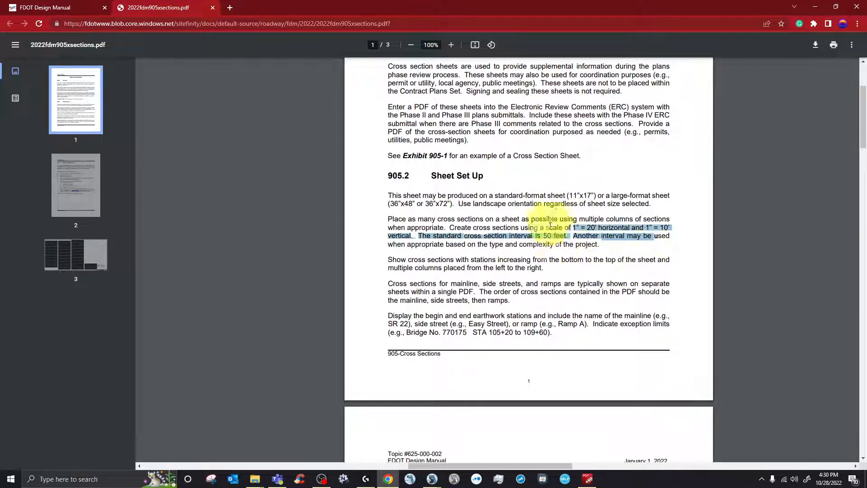
pyautogui.click(439, 235)
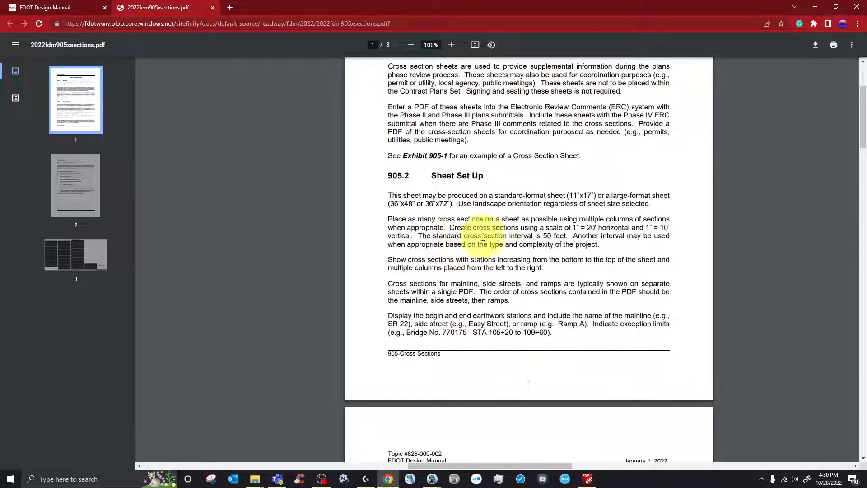
pyautogui.moveTo(438, 236); pyautogui.dragTo(551, 235)
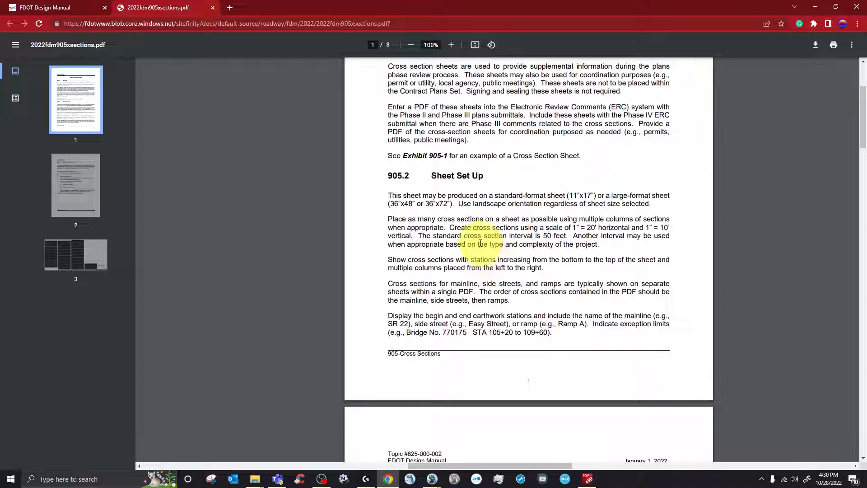
# Step: Go to Exhibit 905-1 on page 3 and reduce the zoom to 25% to examine the whole cross section sheet layout
pyautogui.scroll(-15, 475, 247)
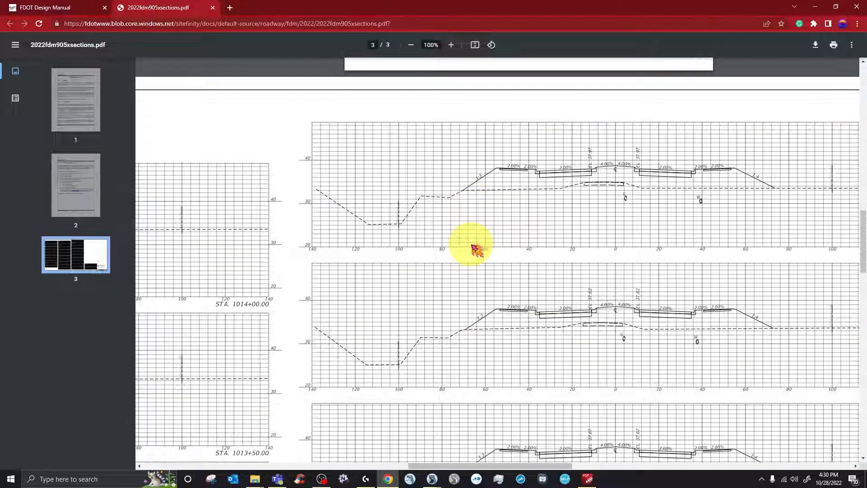
pyautogui.click(412, 46)
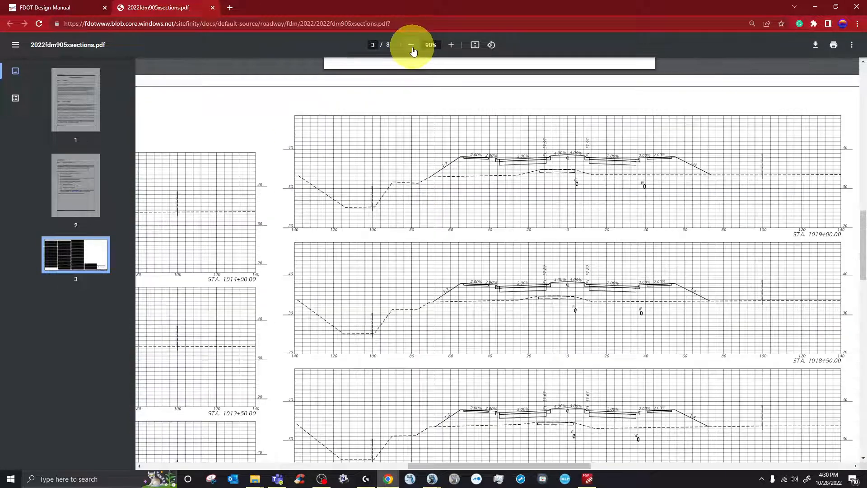
pyautogui.click(412, 47)
pyautogui.click(412, 47)
pyautogui.click(412, 47)
pyautogui.click(412, 46)
pyautogui.click(412, 47)
pyautogui.click(411, 47)
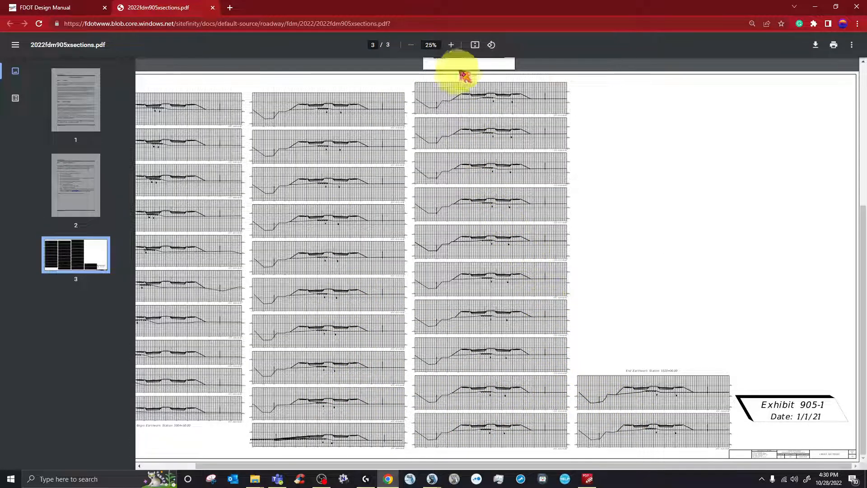
# Step: Enlarge Exhibit 905-1 to 100% and examine the individual cross sections around STA. 1009+00.00
pyautogui.click(454, 50)
pyautogui.click(454, 50)
pyautogui.click(454, 50)
pyautogui.click(453, 50)
pyautogui.click(453, 49)
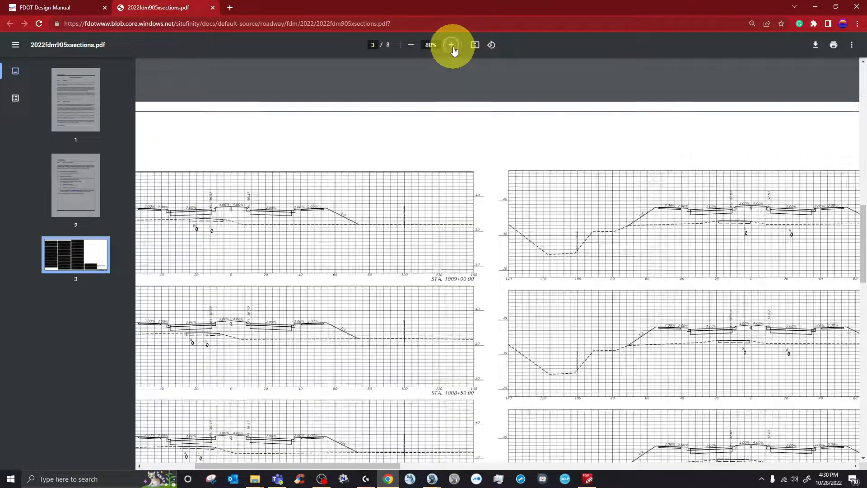
pyautogui.click(453, 50)
pyautogui.click(454, 49)
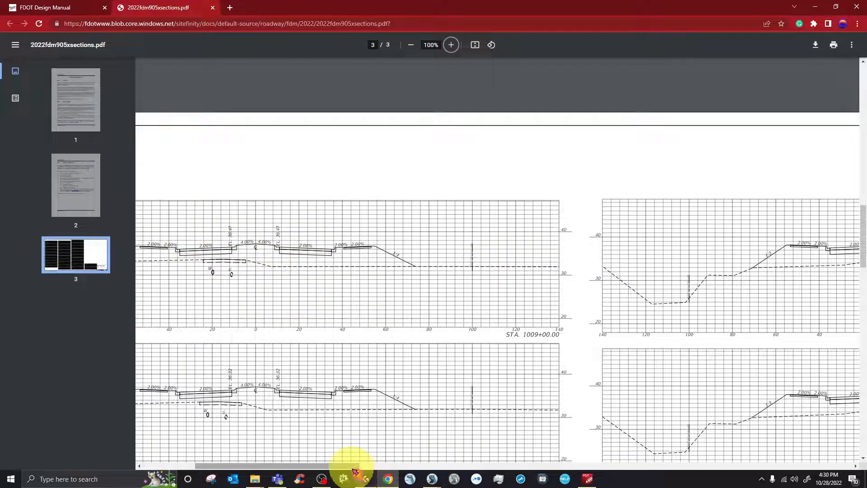
pyautogui.moveTo(348, 467); pyautogui.dragTo(307, 466)
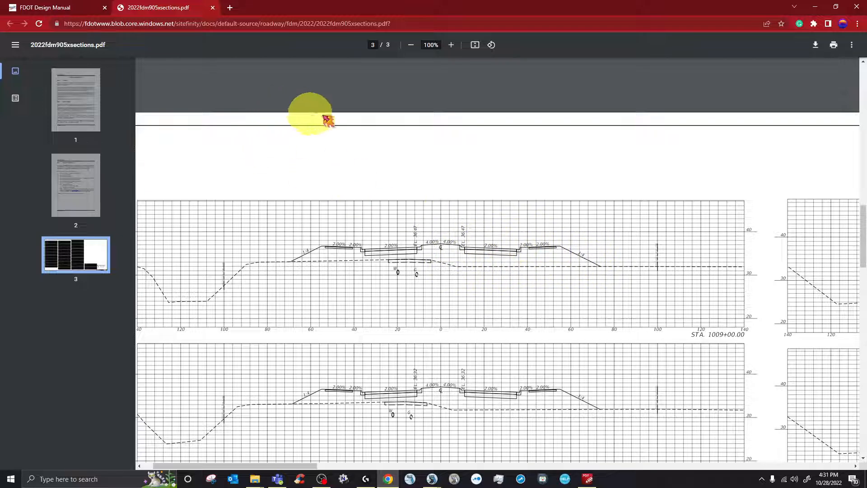
# Step: Return to OpenRoads Designer and view the full project extents in View 1 and more of the 3D model in View 2
pyautogui.click(815, 8)
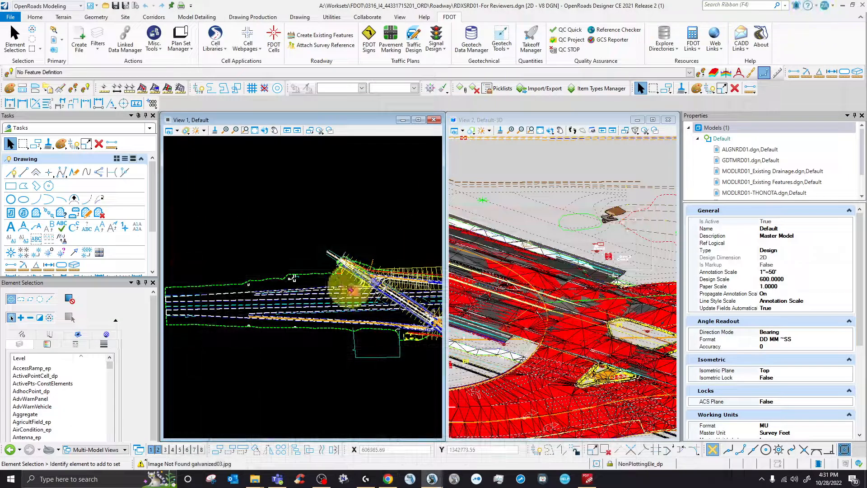
pyautogui.scroll(-4, 317, 260)
pyautogui.scroll(-2, 523, 290)
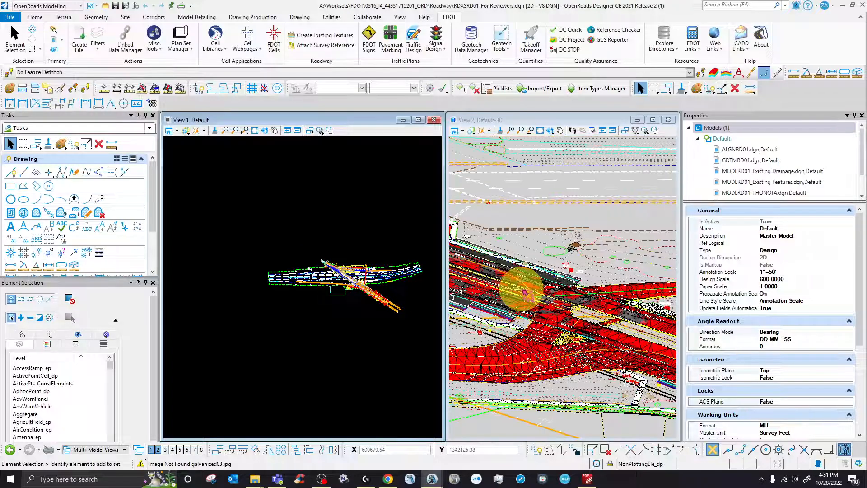
# Step: Maximize View 2, fit the whole 3D model in it and examine the roadway crossing up close
pyautogui.click(550, 129)
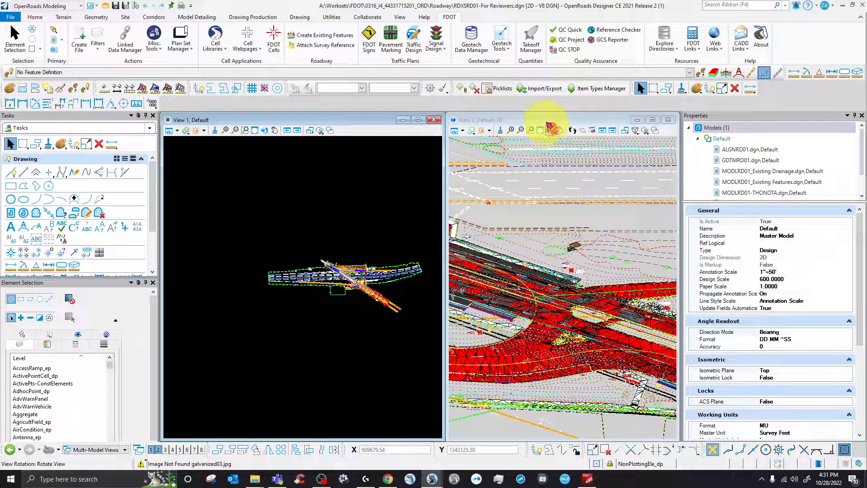
pyautogui.click(652, 120)
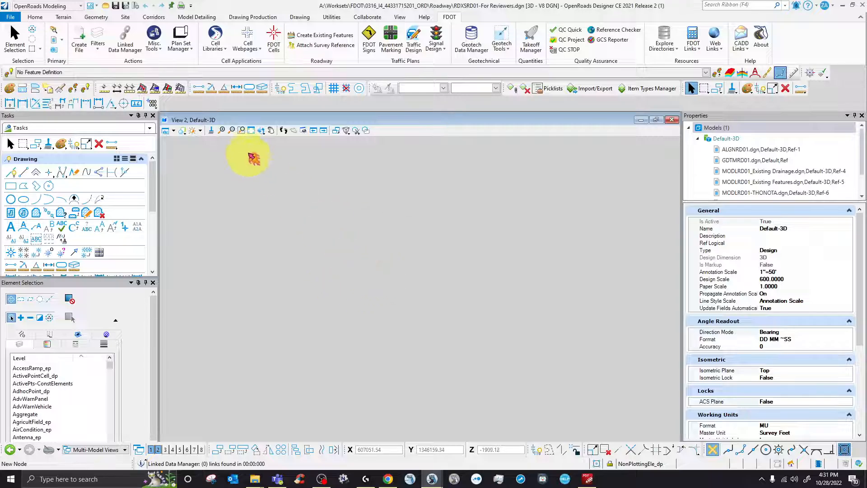
pyautogui.click(251, 130)
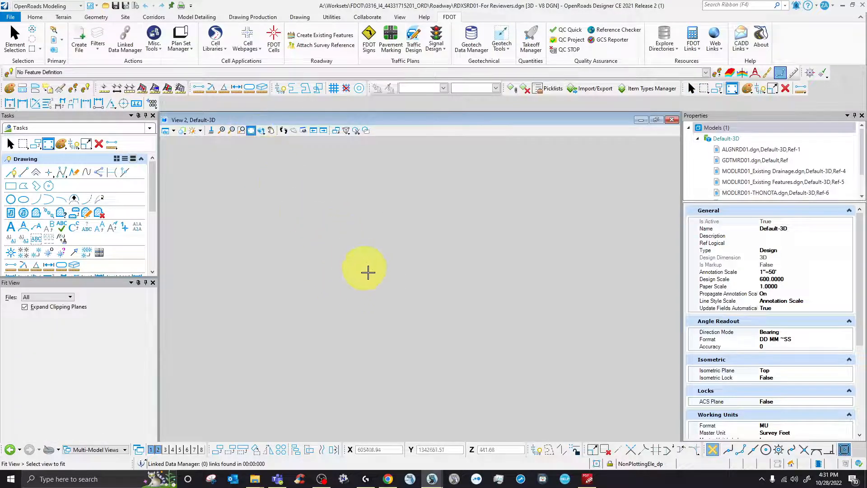
pyautogui.click(395, 291)
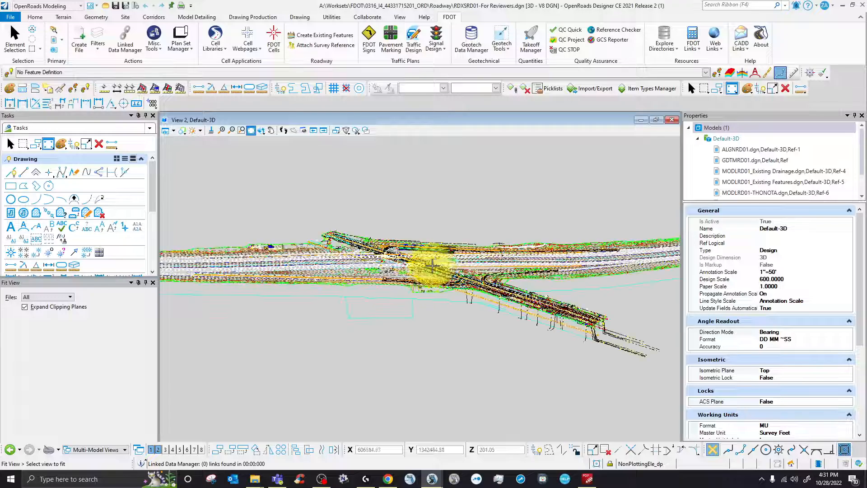
pyautogui.click(16, 37)
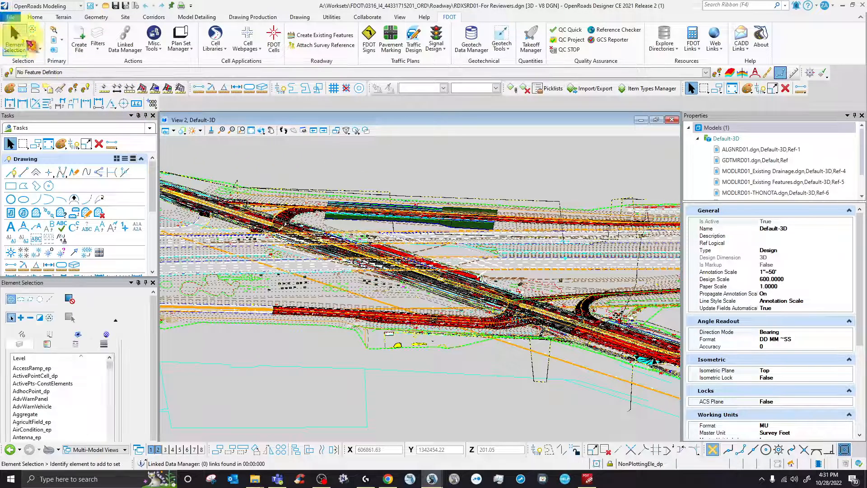
pyautogui.scroll(-2, 416, 296)
pyautogui.scroll(2, 391, 275)
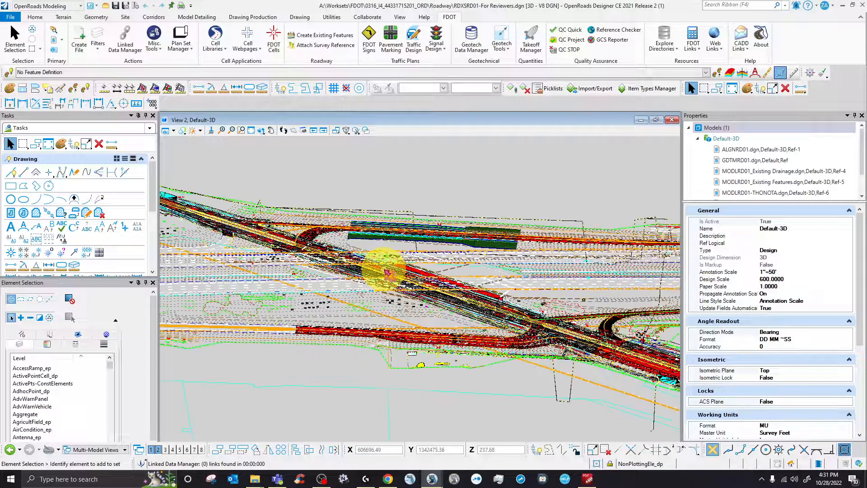
pyautogui.scroll(-1, 398, 279)
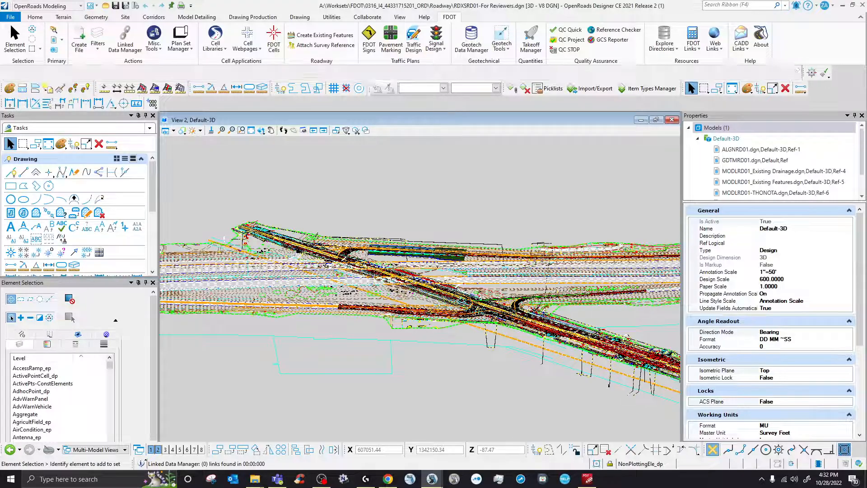
# Step: Bring up the References list and inspect the Existing Drainage, Existing Features, THONOTA and Existing Utilities attachments
pyautogui.moveTo(866, 289); pyautogui.dragTo(565, 149)
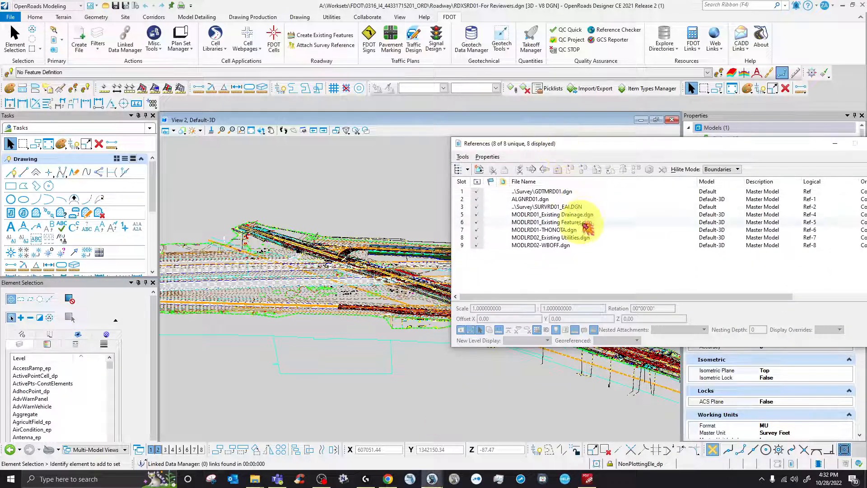
pyautogui.click(574, 215)
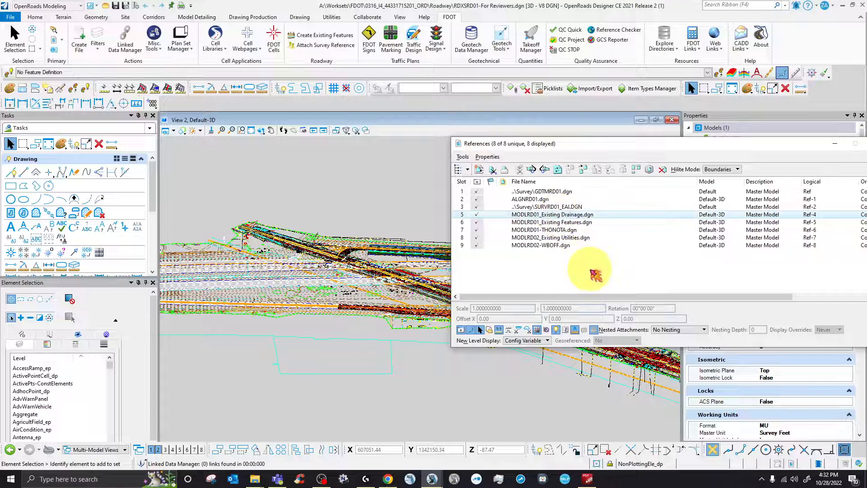
pyautogui.click(582, 222)
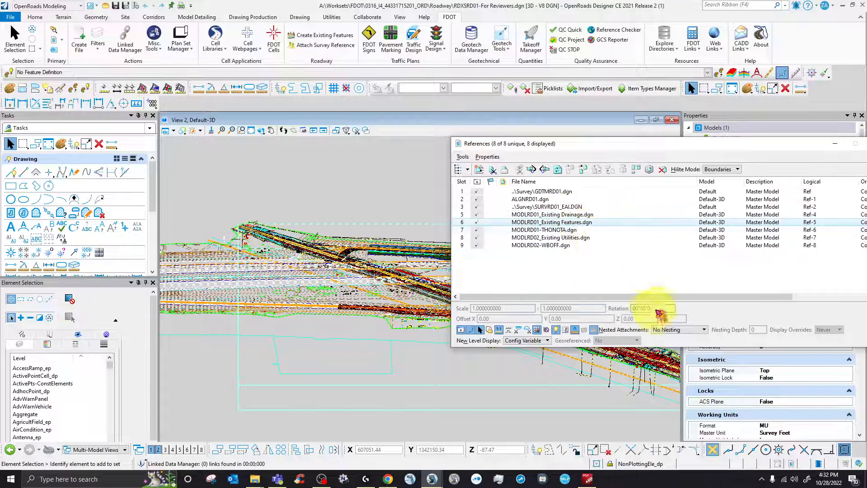
pyautogui.doubleClick(557, 231)
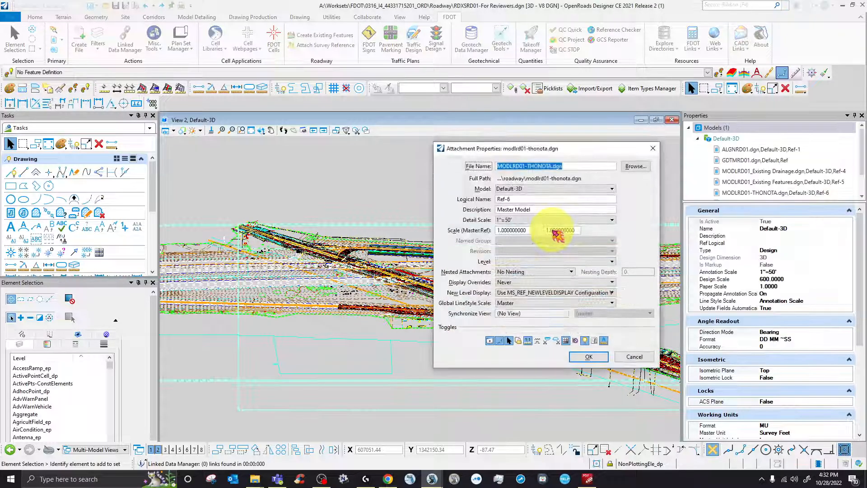
pyautogui.click(652, 149)
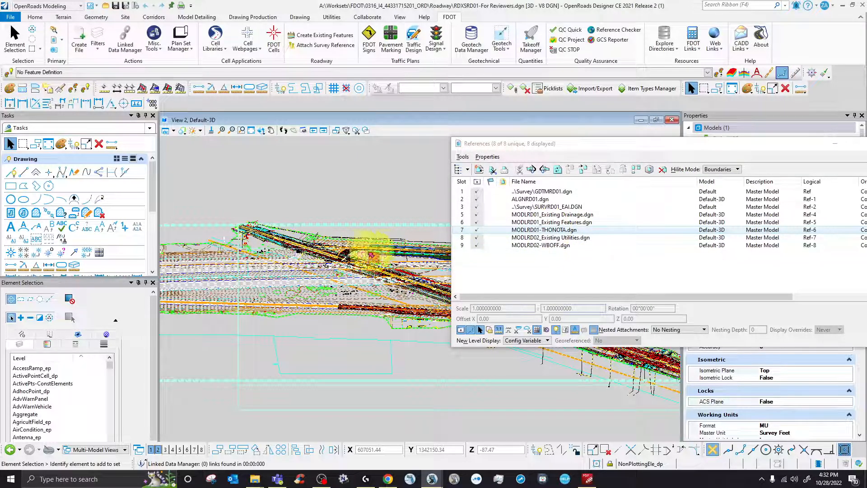
pyautogui.doubleClick(590, 237)
pyautogui.click(655, 148)
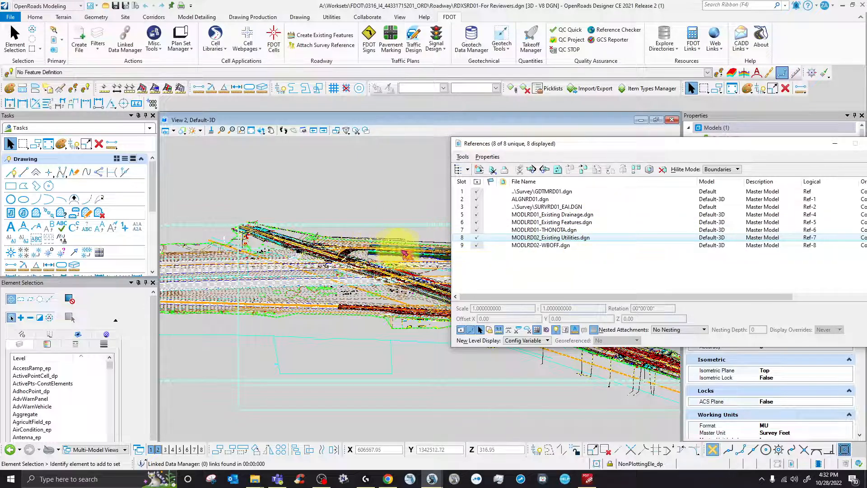
# Step: Turn off the display of every reference in the 3D model except GDTMRD01.dgn
pyautogui.click(479, 238)
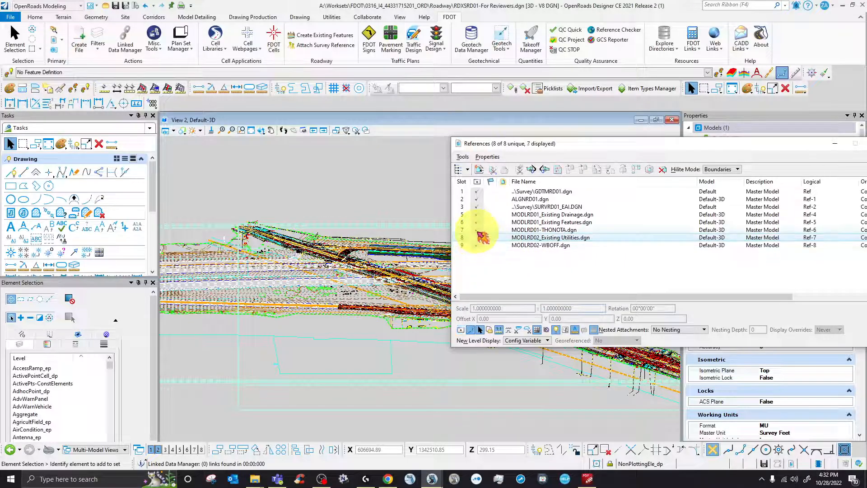
pyautogui.click(480, 231)
pyautogui.click(479, 222)
pyautogui.click(479, 214)
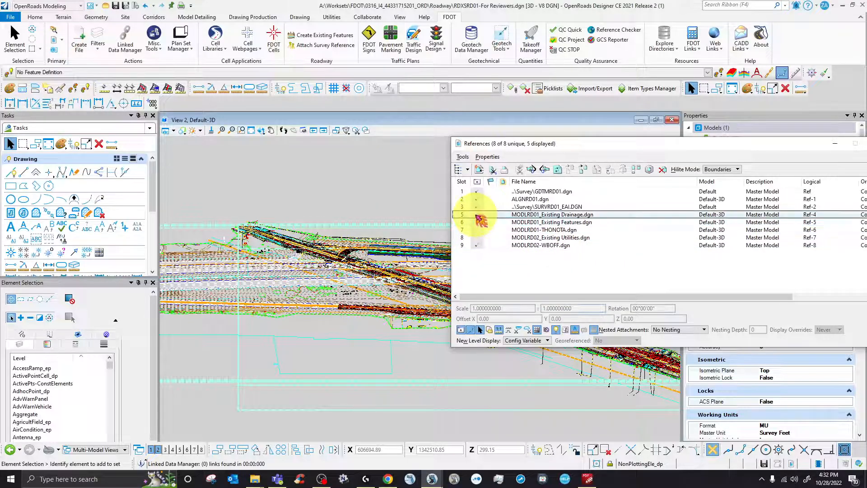
pyautogui.click(479, 207)
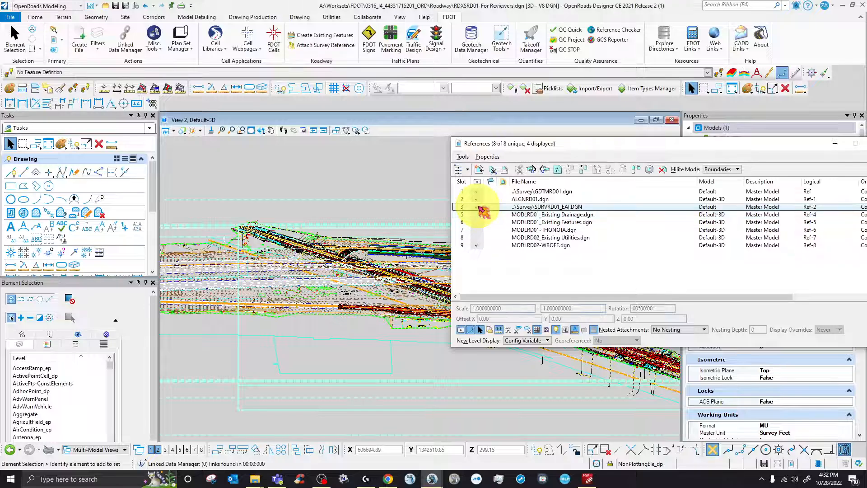
pyautogui.click(480, 199)
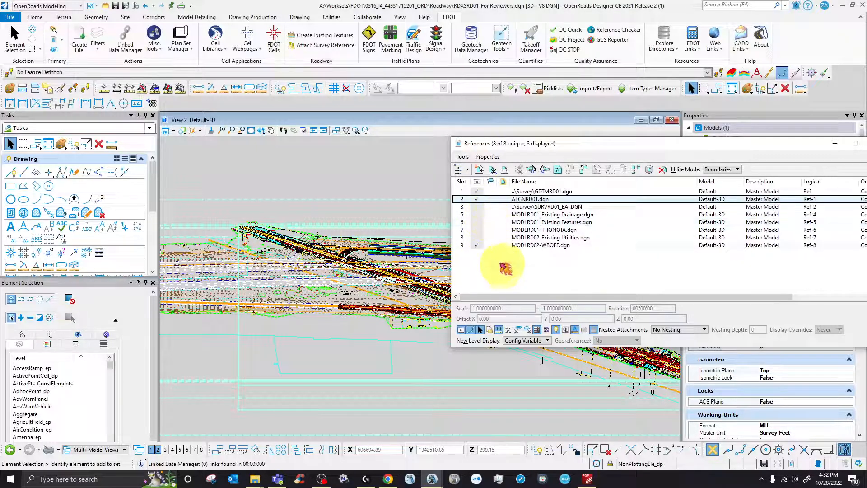
pyautogui.click(478, 207)
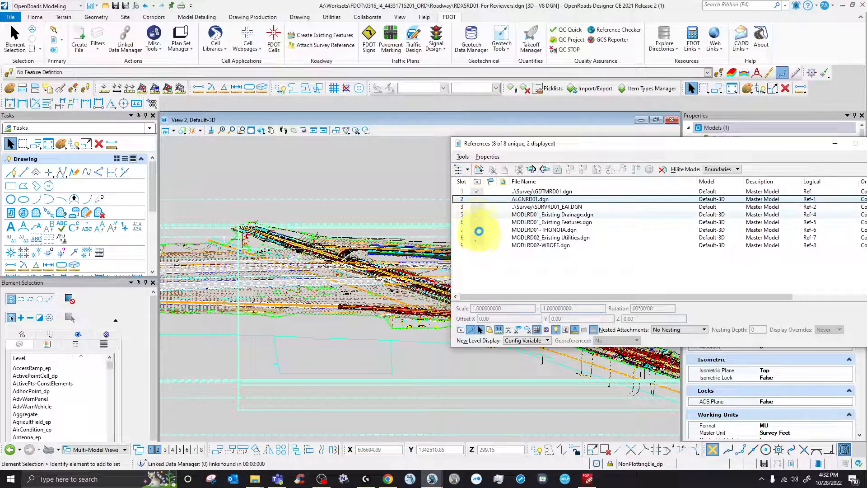
pyautogui.click(477, 245)
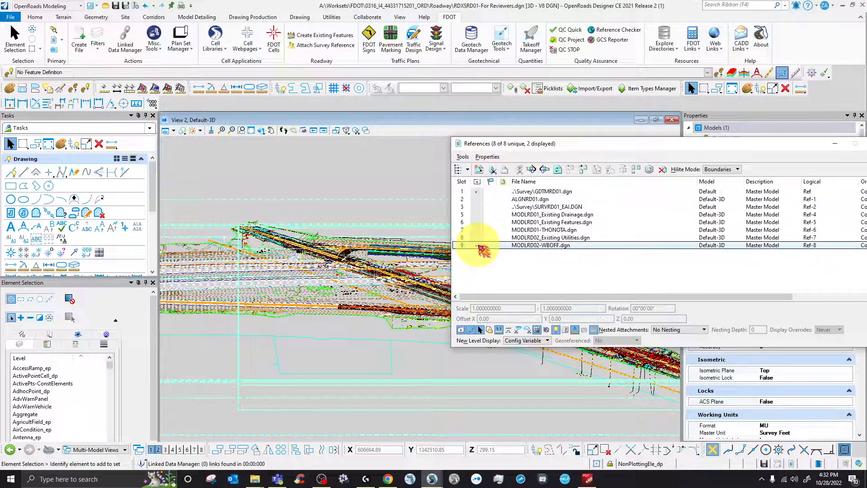
pyautogui.click(550, 270)
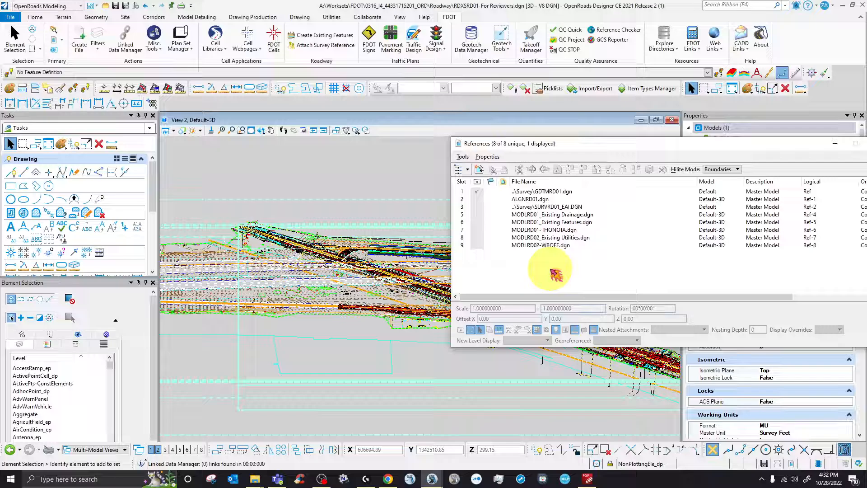
# Step: Fit the 3D model in View 2, maximize that view and examine the terrain boundary
pyautogui.doubleClick(433, 121)
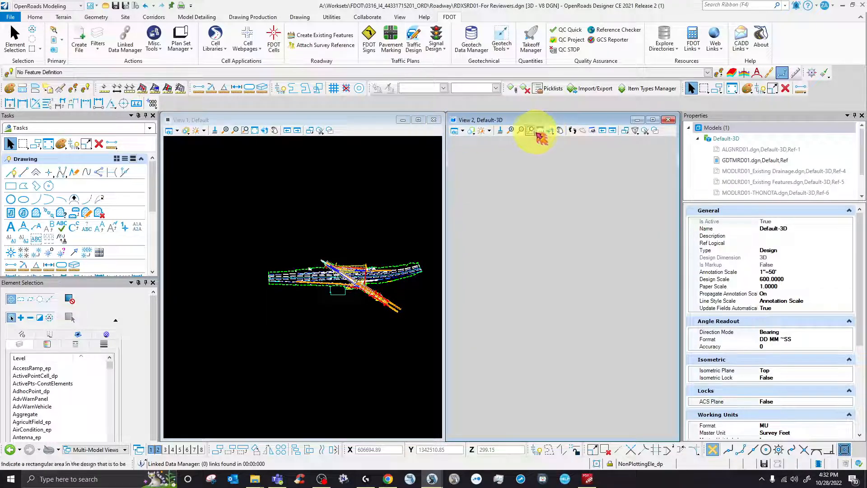
pyautogui.click(540, 131)
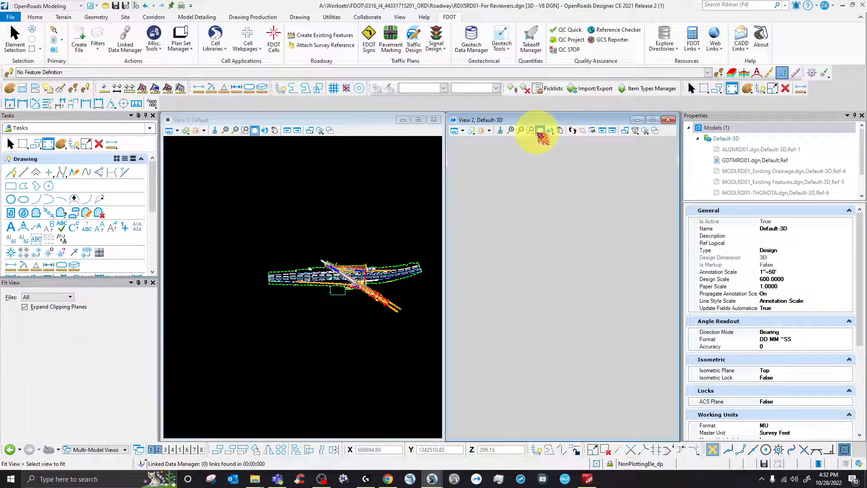
pyautogui.click(655, 120)
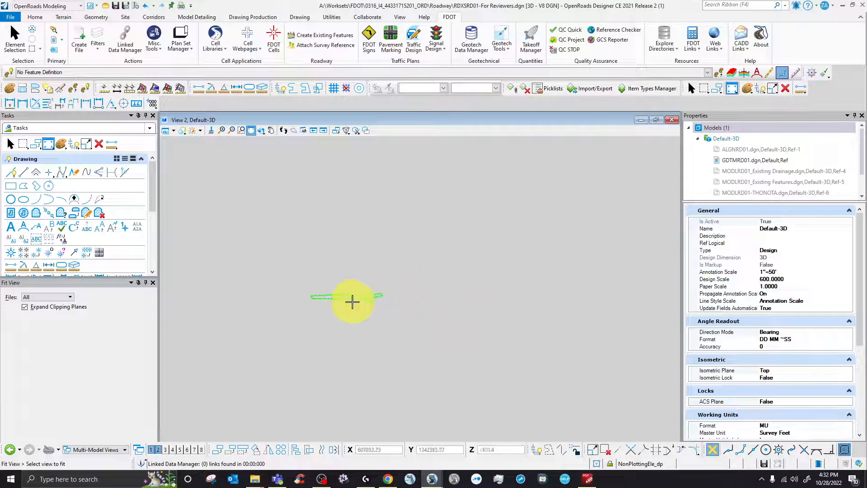
pyautogui.scroll(3, 338, 297)
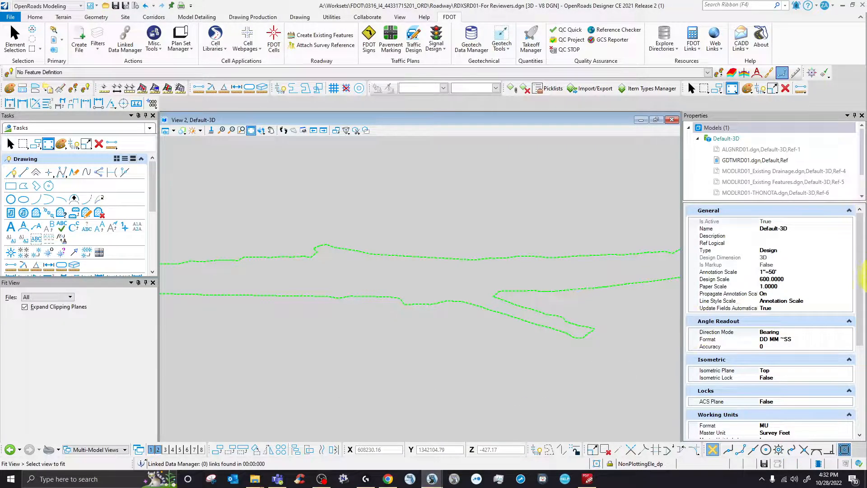
# Step: Turn on the display of the MODLRD02_Existing Utilities.dgn reference and move the References window out of the way
pyautogui.click(866, 327)
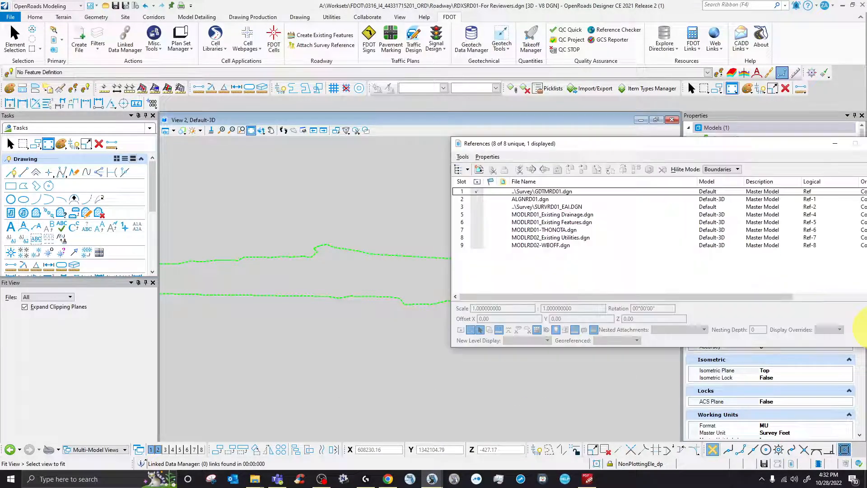
pyautogui.click(559, 238)
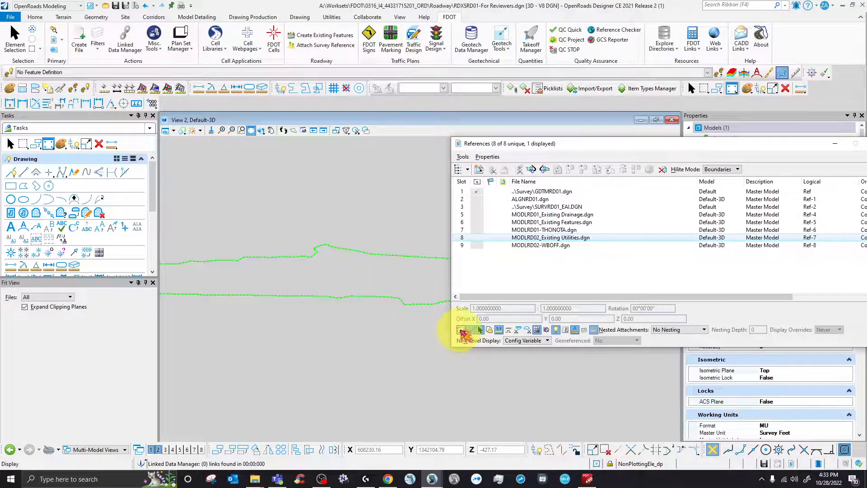
pyautogui.moveTo(524, 144); pyautogui.dragTo(866, 203)
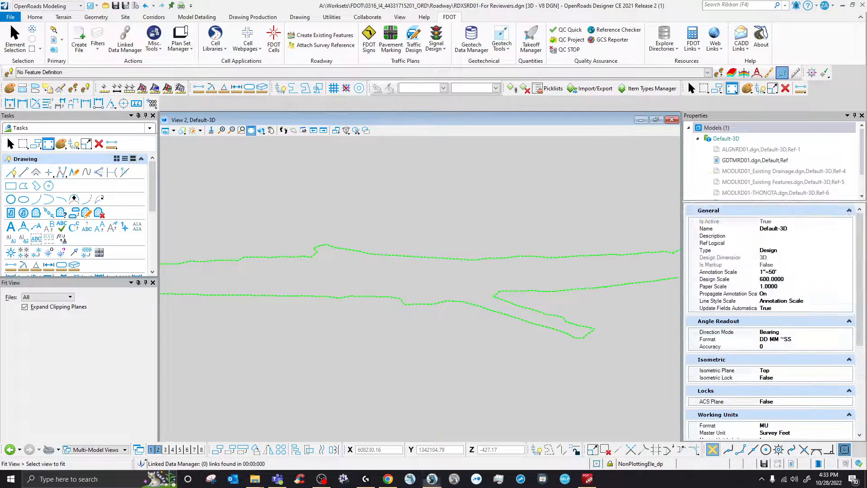
# Step: Examine the existing utility lines and their crossings along the diagonal side road in the 3D view
pyautogui.click(403, 278)
pyautogui.scroll(8, 540, 314)
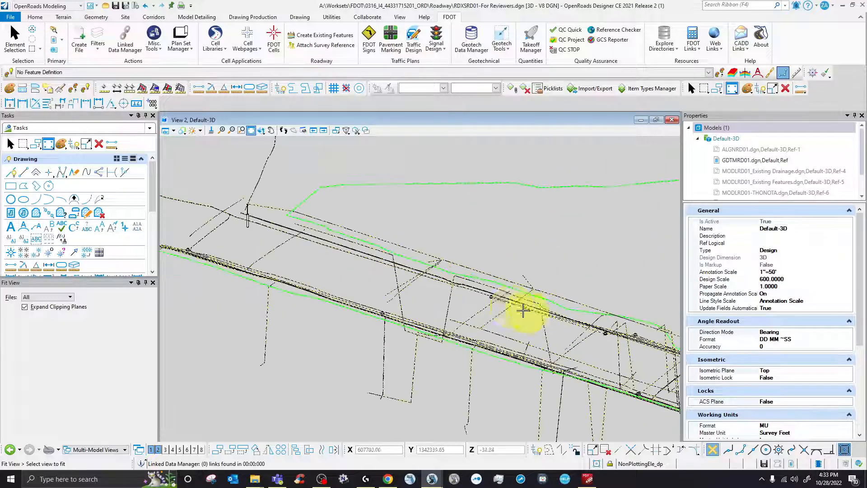
pyautogui.scroll(5, 405, 325)
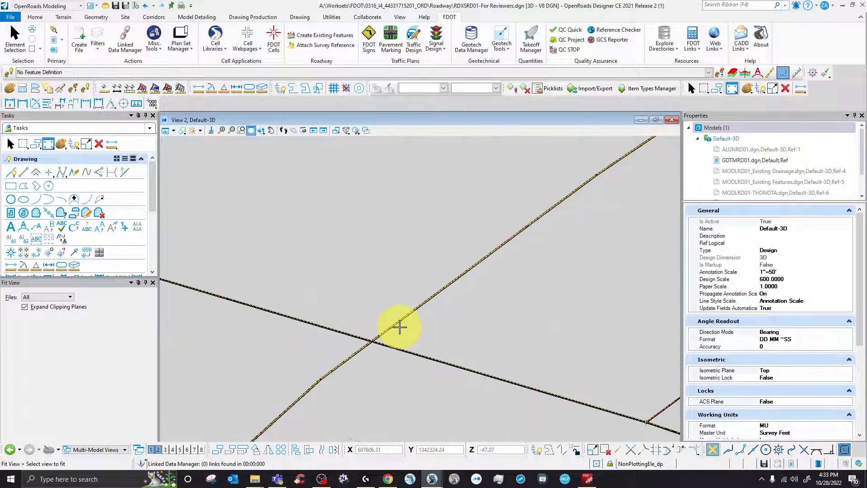
pyautogui.scroll(-4, 398, 322)
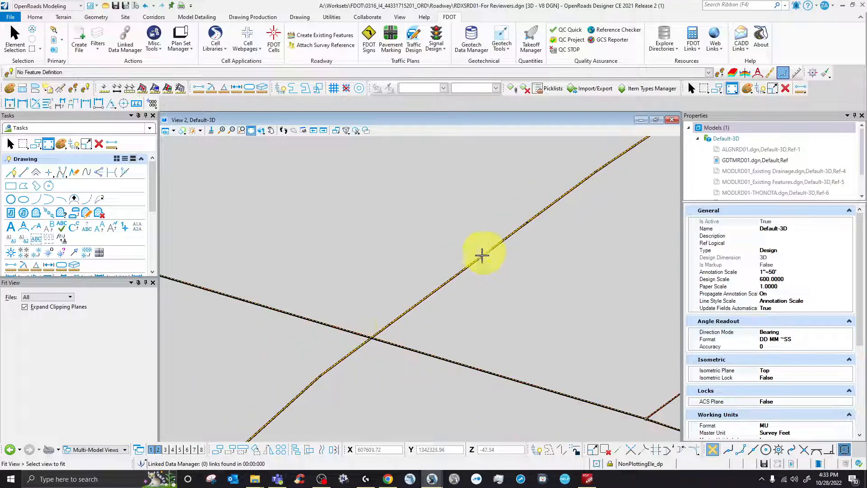
pyautogui.scroll(-3, 433, 342)
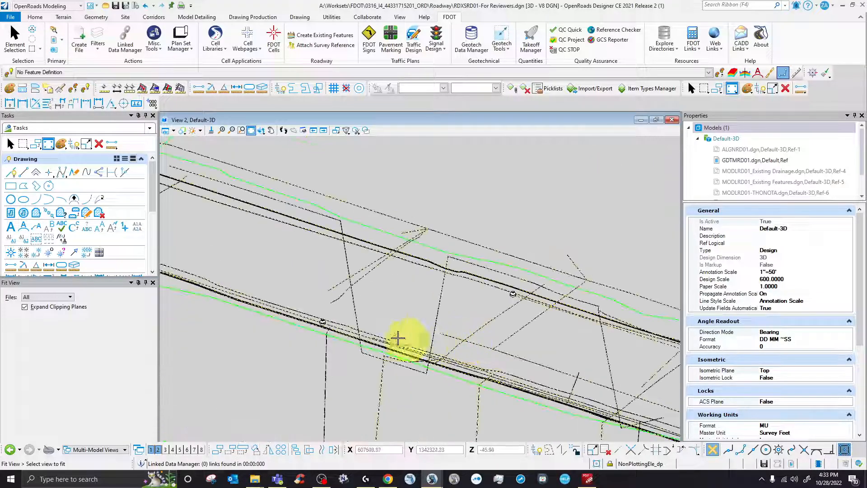
pyautogui.scroll(3, 338, 333)
pyautogui.scroll(-3, 570, 310)
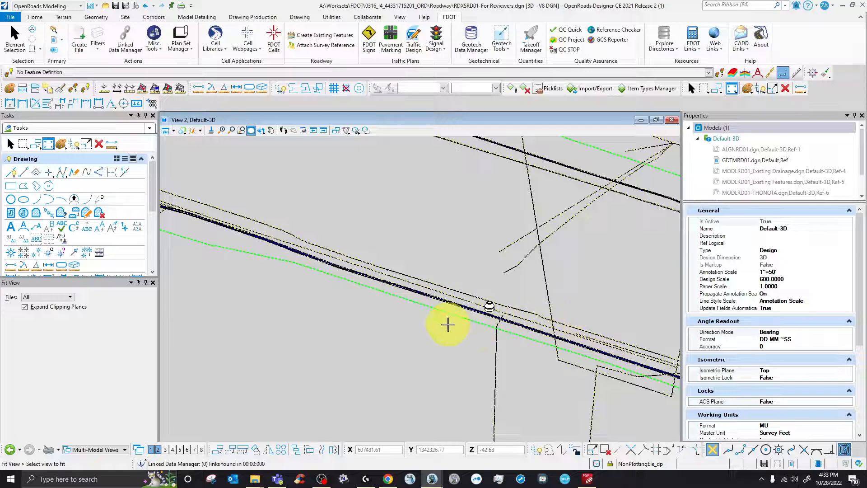
# Step: Examine the modeled utility pole, its attached lines and the nearby utility pipes in the 3D view
pyautogui.scroll(-3, 447, 324)
pyautogui.scroll(3, 349, 277)
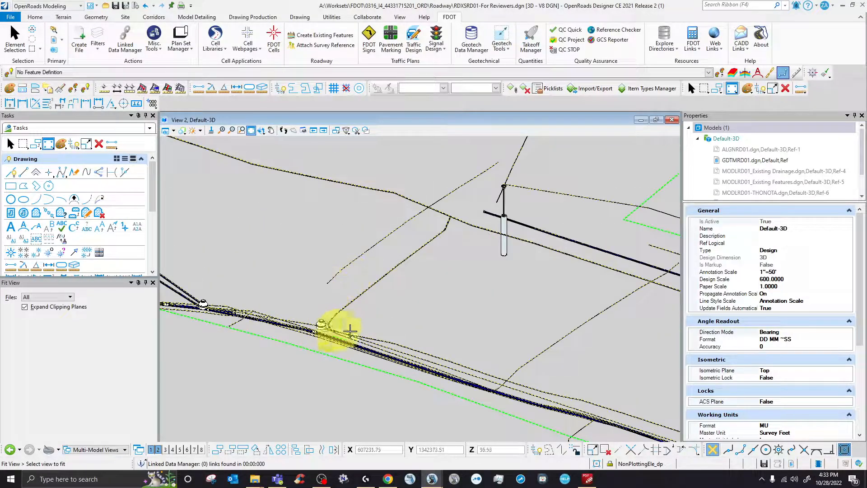
pyautogui.scroll(1, 319, 333)
pyautogui.scroll(3, 506, 199)
pyautogui.scroll(3, 510, 199)
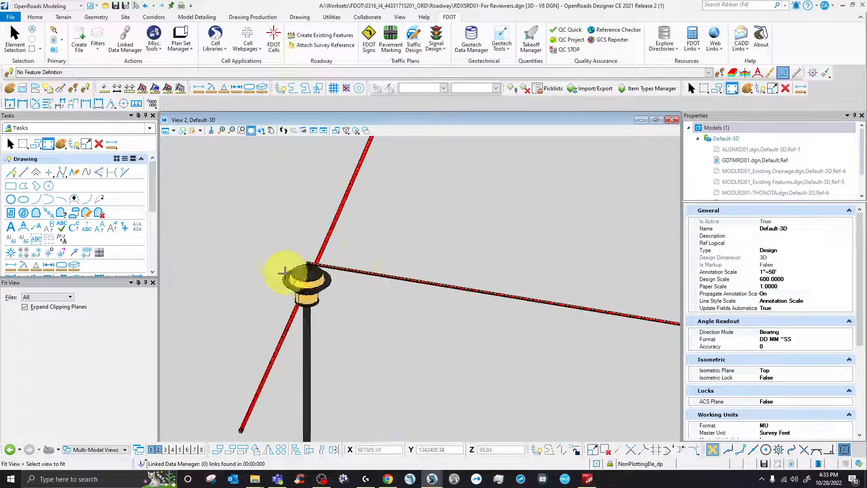
pyautogui.scroll(-3, 343, 255)
pyautogui.scroll(3, 316, 255)
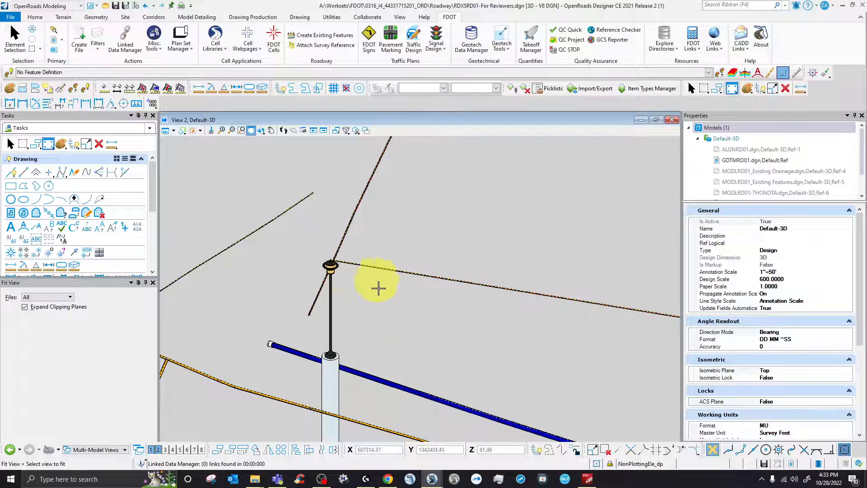
# Step: Examine the existing utility runs around the pole and along the nearby diagonal side road
pyautogui.scroll(-3, 401, 302)
pyautogui.scroll(-4, 401, 302)
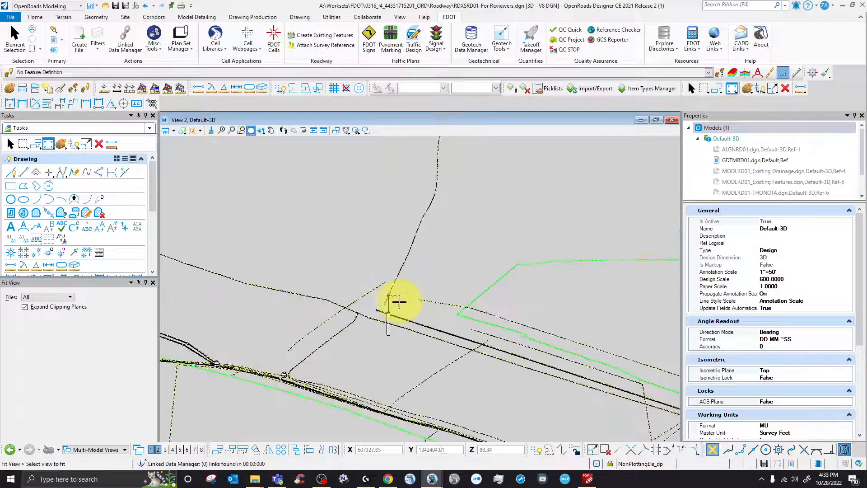
pyautogui.scroll(5, 348, 310)
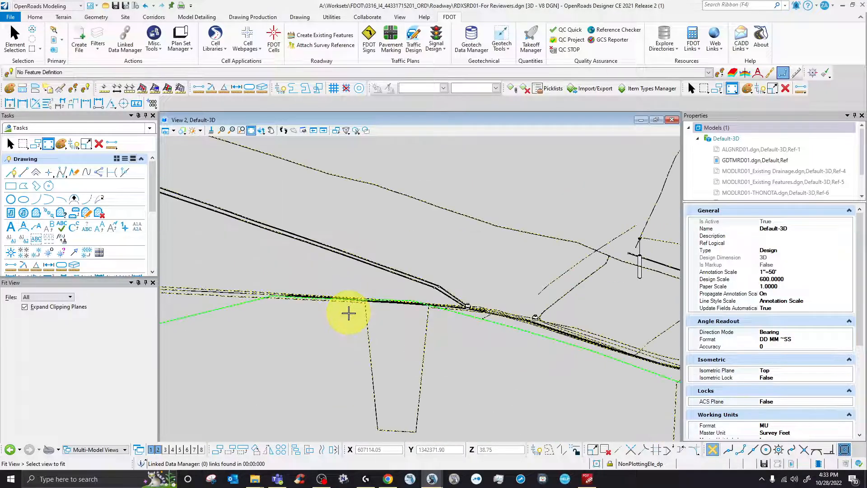
pyautogui.scroll(3, 500, 284)
# Step: Examine the existing drainage structures and connecting pipes along both sides of the diagonal road
pyautogui.scroll(-5, 286, 302)
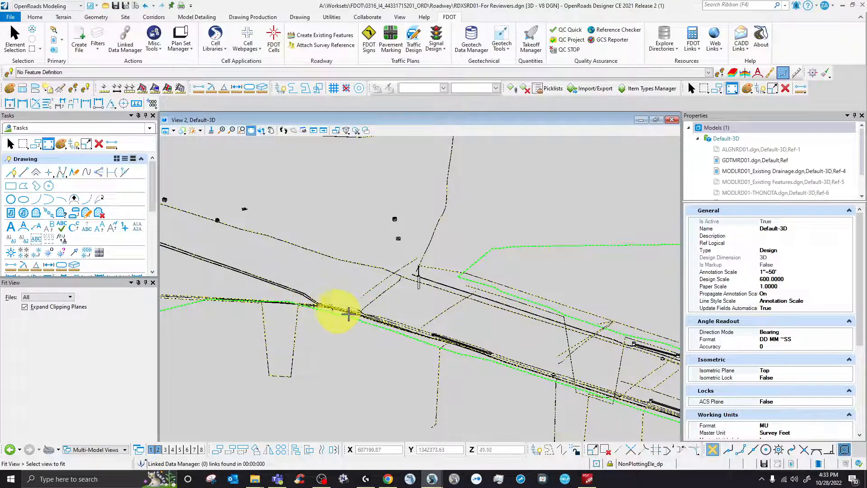
pyautogui.scroll(-2, 323, 333)
pyautogui.scroll(5, 517, 348)
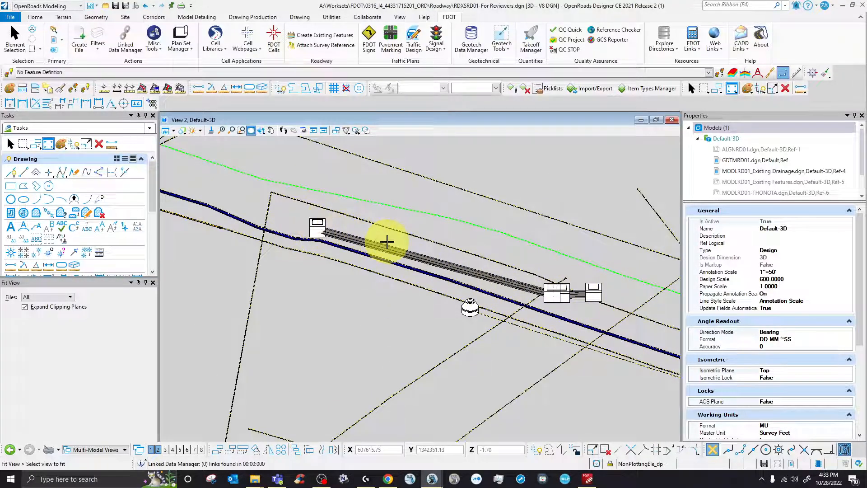
pyautogui.scroll(-4, 452, 253)
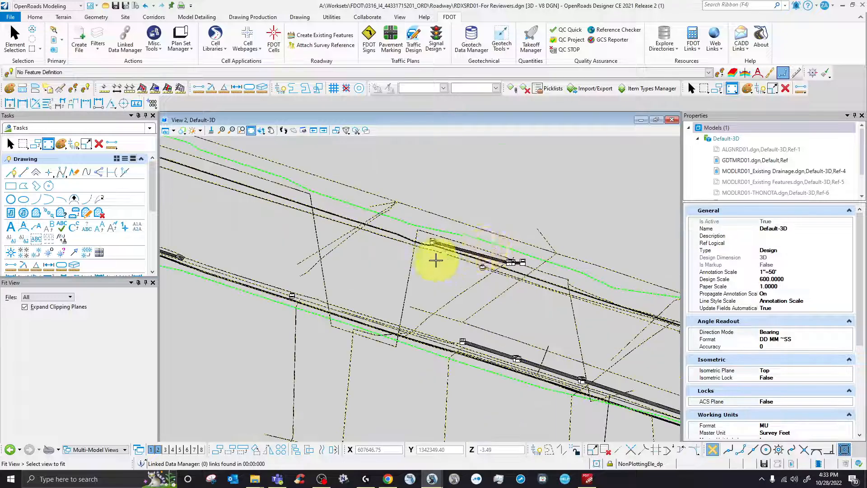
pyautogui.scroll(3, 501, 296)
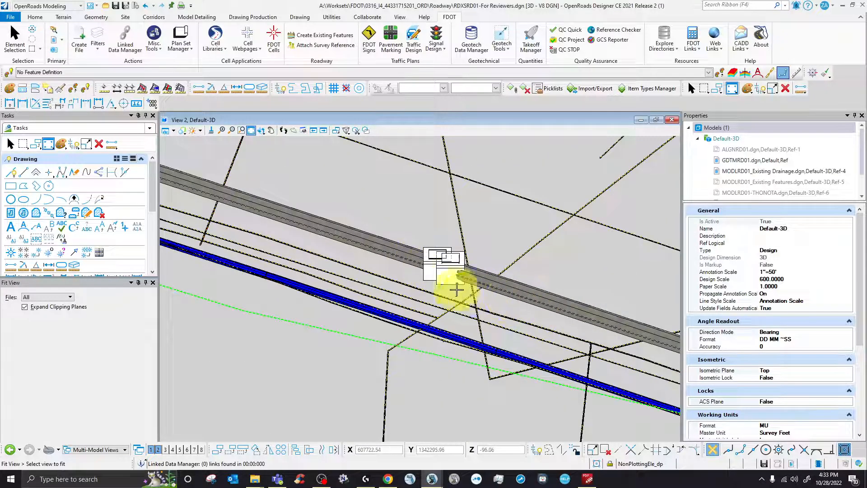
pyautogui.scroll(-3, 454, 286)
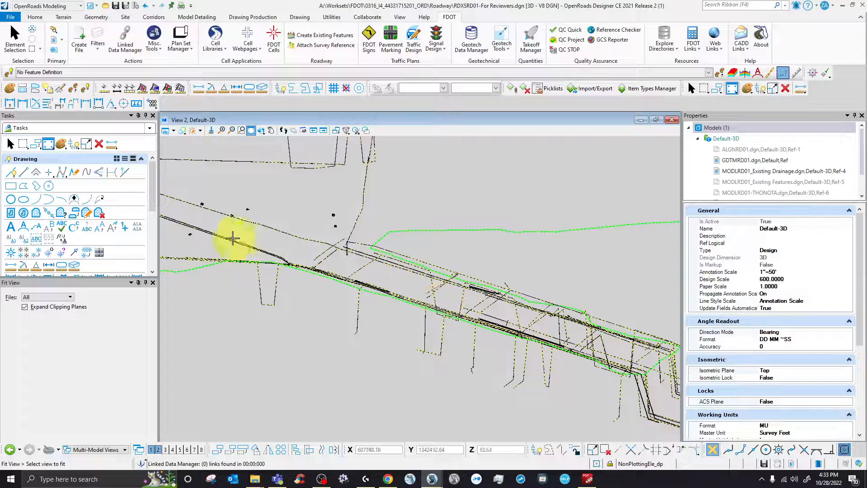
# Step: Examine the isolated existing drainage structures around the road junction and along the upper stretch of the diagonal road
pyautogui.scroll(5, 188, 236)
pyautogui.scroll(-3, 407, 322)
pyautogui.scroll(2, 367, 287)
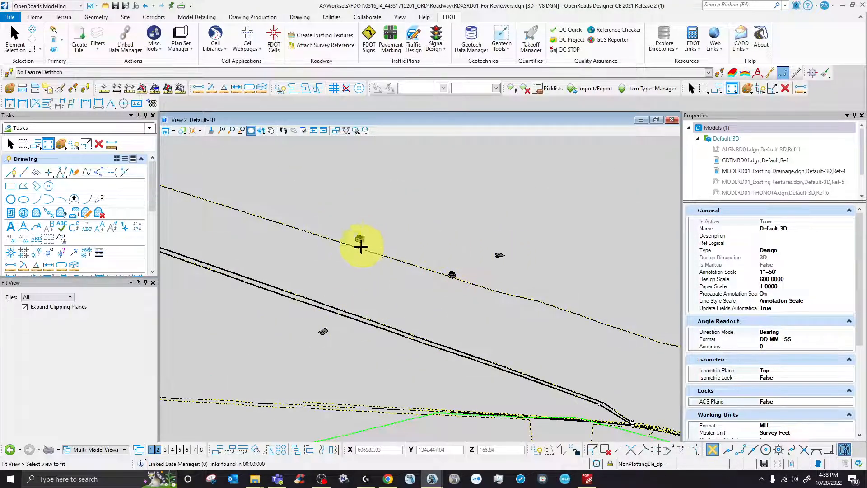
pyautogui.scroll(-2, 501, 310)
pyautogui.scroll(3, 350, 249)
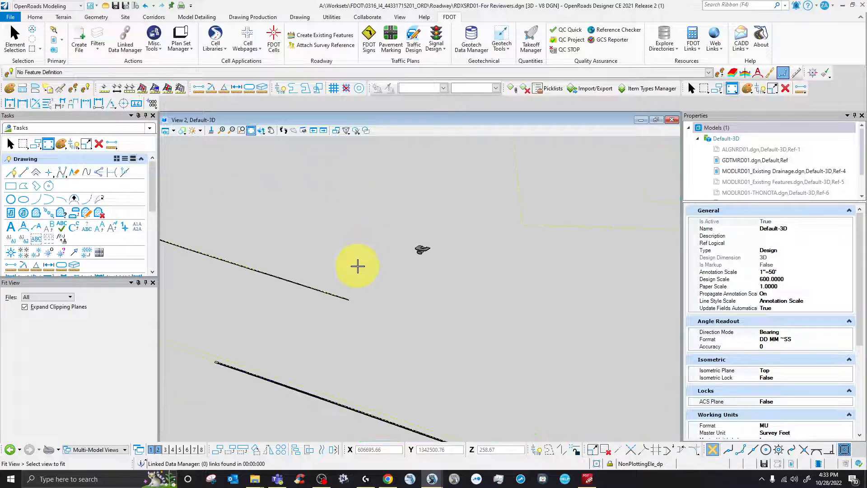
pyautogui.scroll(-2, 358, 265)
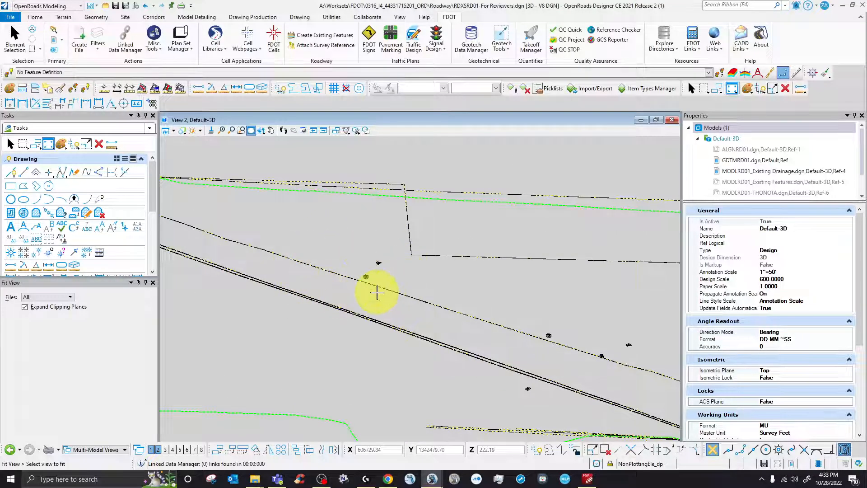
pyautogui.scroll(-3, 373, 290)
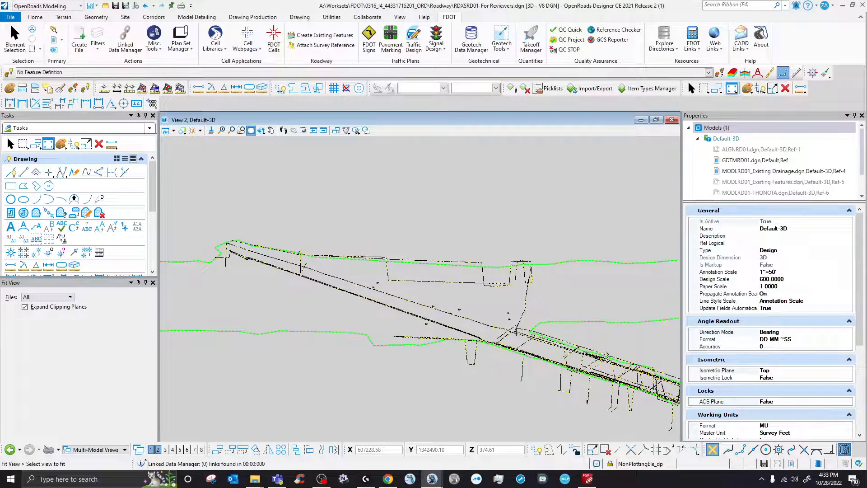
# Step: Turn on the display of the MODLRD01_Existing Features.dgn reference and move the References window out of the way
pyautogui.moveTo(866, 199); pyautogui.dragTo(582, 142)
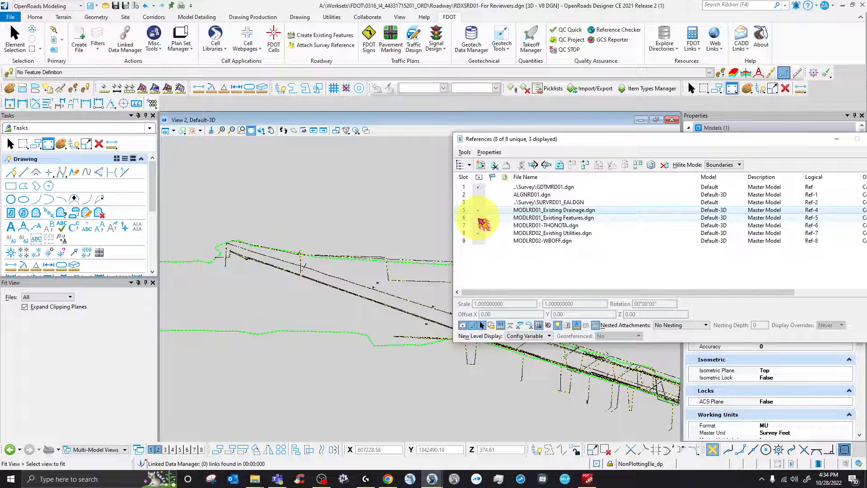
pyautogui.click(478, 218)
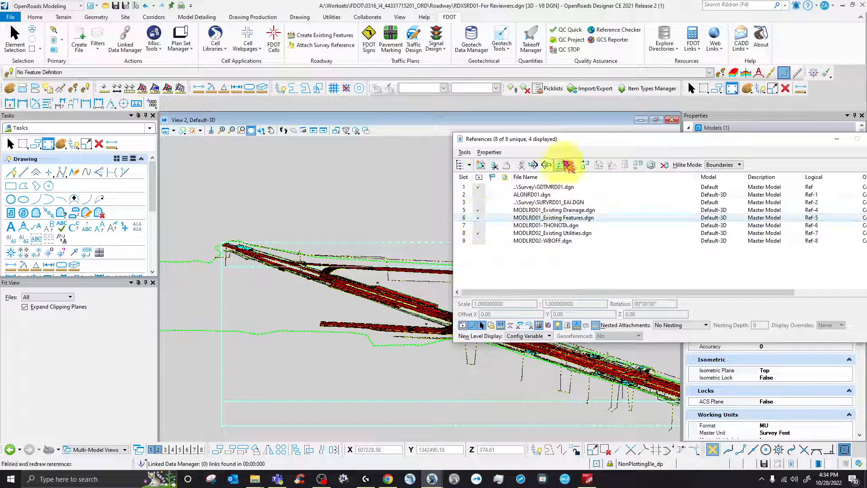
pyautogui.moveTo(544, 138); pyautogui.dragTo(866, 190)
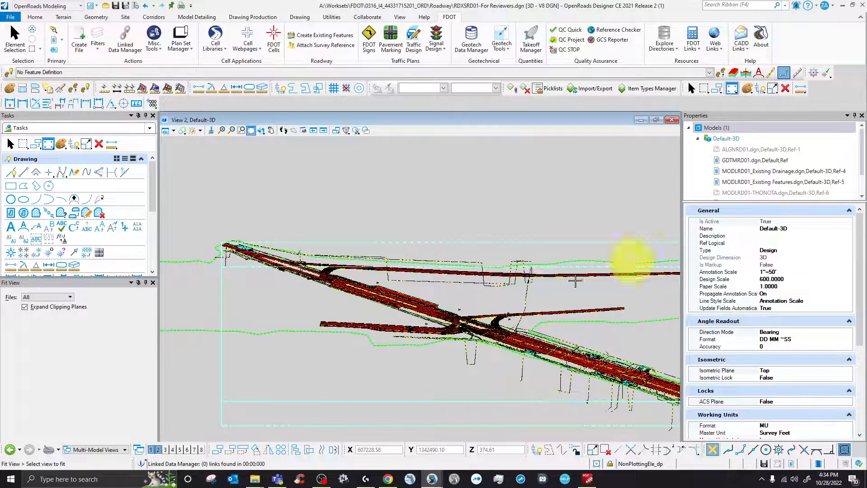
# Step: Examine the existing pavement, yellow median strips, white edge strips and cyan side areas next to the drainage structures
pyautogui.click(316, 285)
pyautogui.scroll(5, 468, 333)
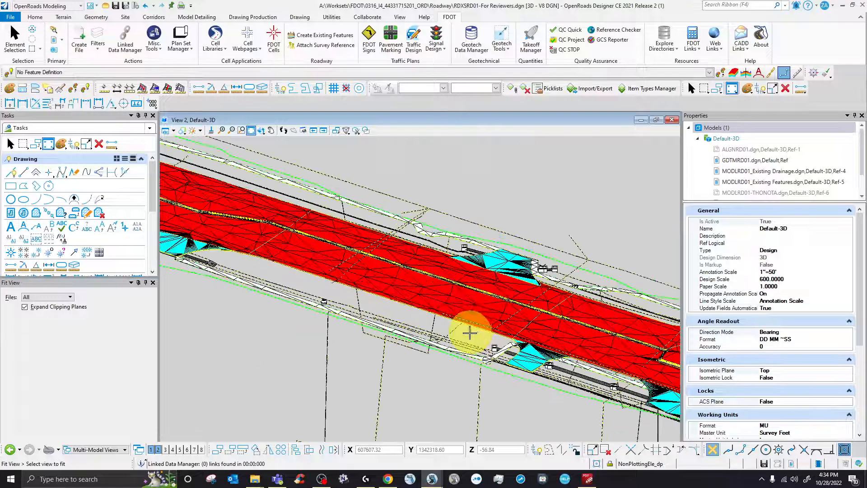
pyautogui.scroll(2, 513, 319)
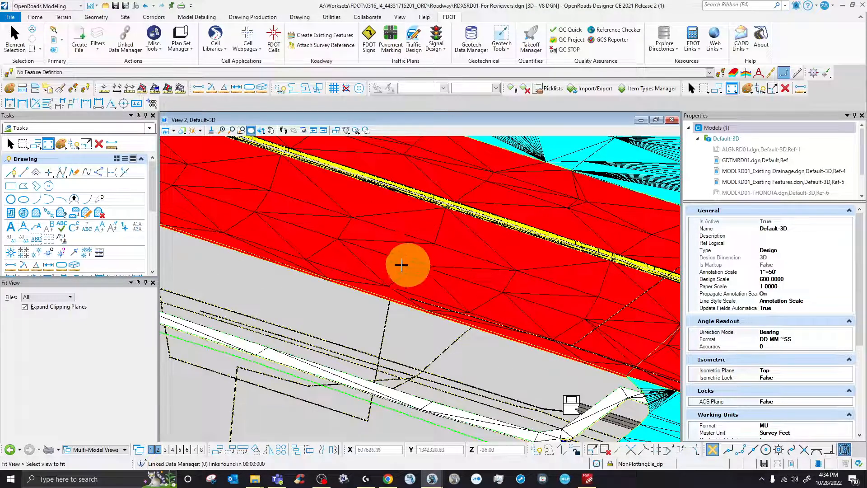
pyautogui.scroll(-2, 398, 266)
pyautogui.scroll(2, 524, 329)
pyautogui.scroll(-2, 474, 339)
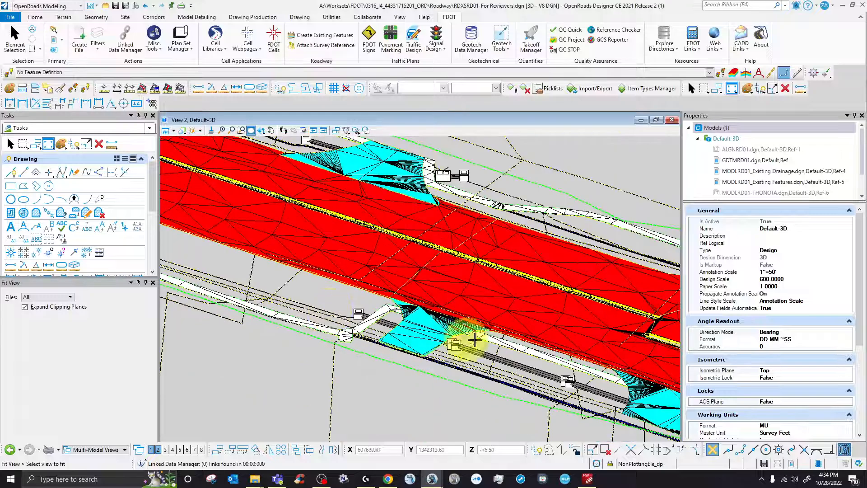
pyautogui.scroll(2, 431, 331)
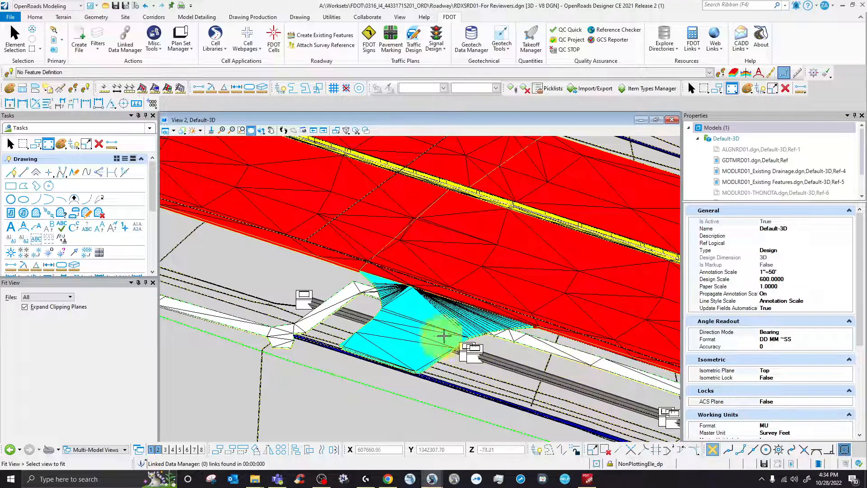
pyautogui.scroll(-2, 363, 350)
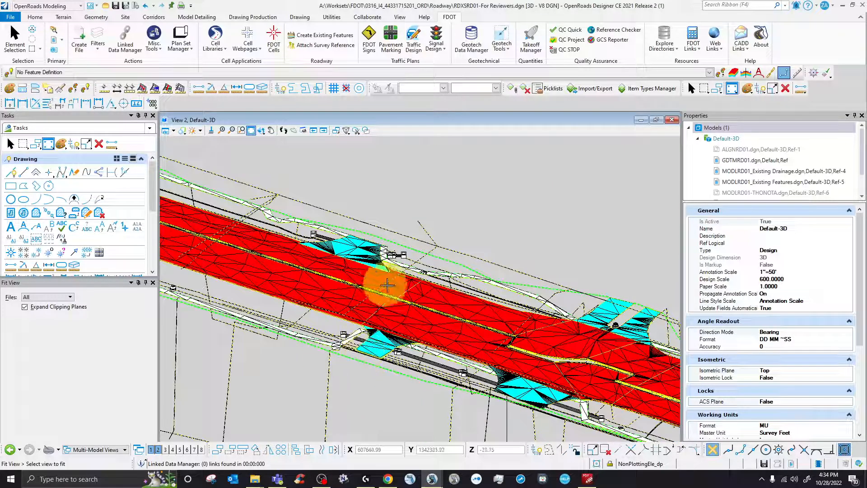
pyautogui.scroll(3, 387, 285)
pyautogui.scroll(2, 369, 331)
pyautogui.scroll(-6, 426, 348)
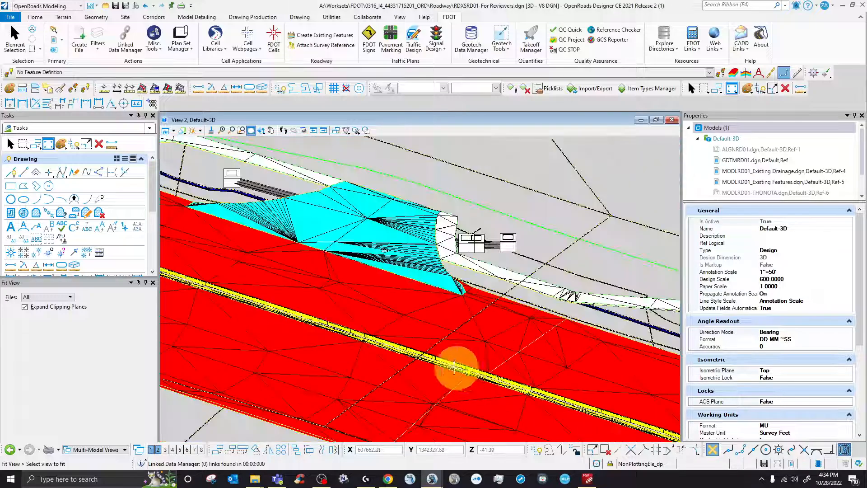
# Step: Examine the existing pavement meshes where the side roads and curved connections meet the diagonal road
pyautogui.scroll(5, 290, 310)
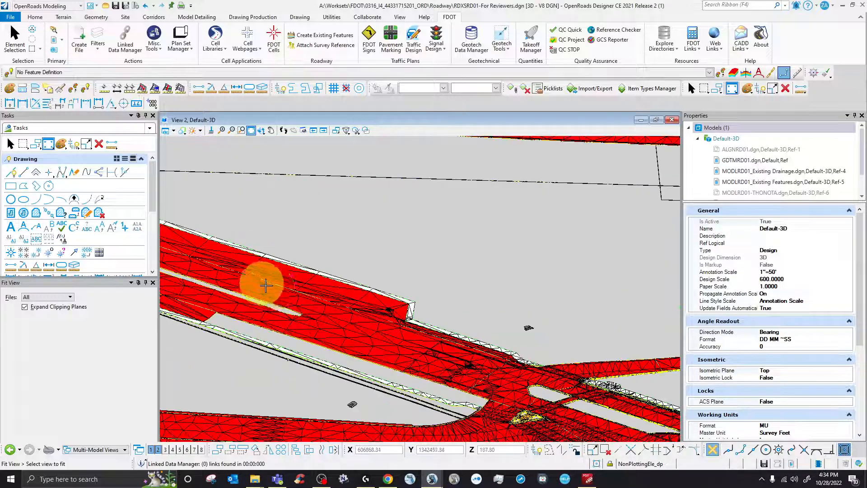
pyautogui.scroll(-6, 470, 347)
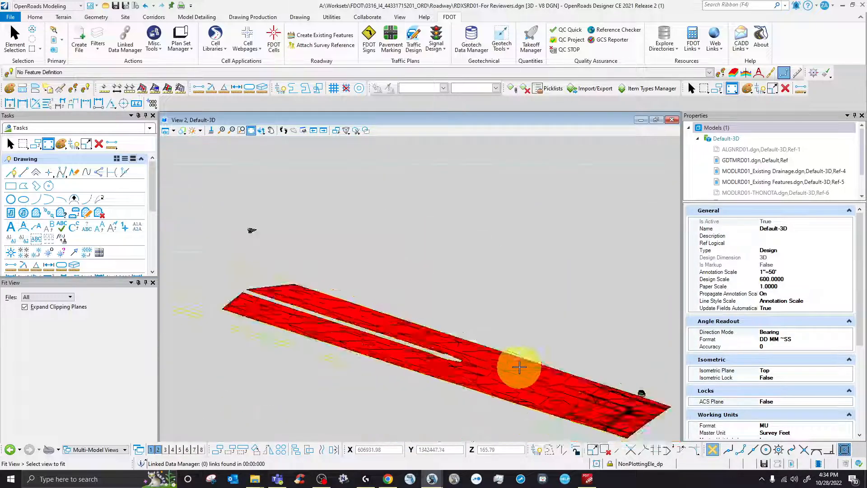
pyautogui.scroll(2, 372, 326)
pyautogui.scroll(4, 272, 283)
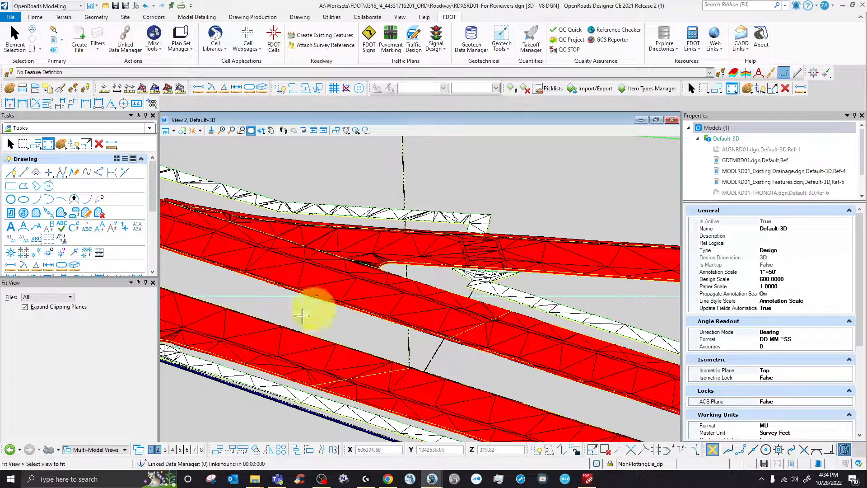
pyautogui.scroll(-4, 267, 263)
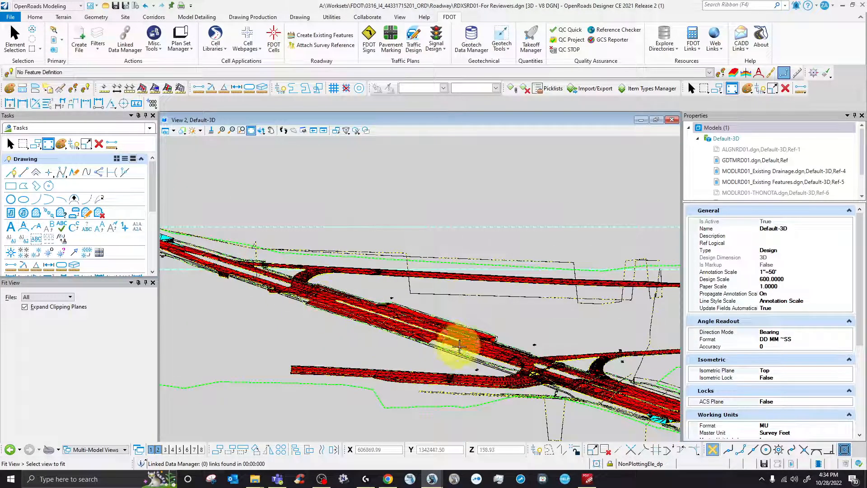
pyautogui.scroll(4, 548, 360)
pyautogui.scroll(-3, 236, 254)
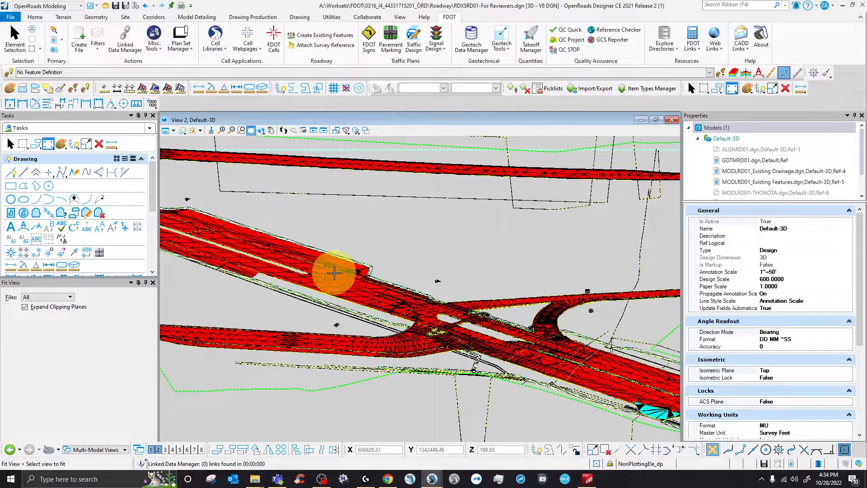
# Step: Examine the existing drainage inlet grate at the end of the widened pavement and the nearby junction
pyautogui.scroll(5, 334, 272)
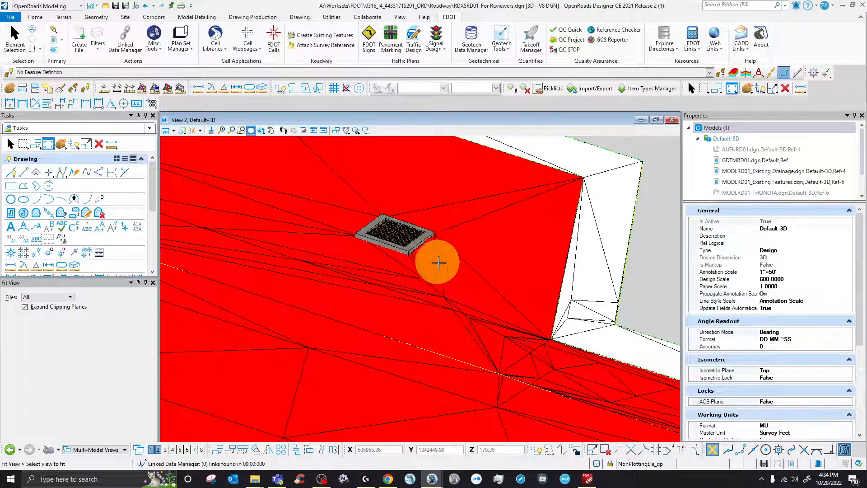
pyautogui.scroll(-2, 438, 263)
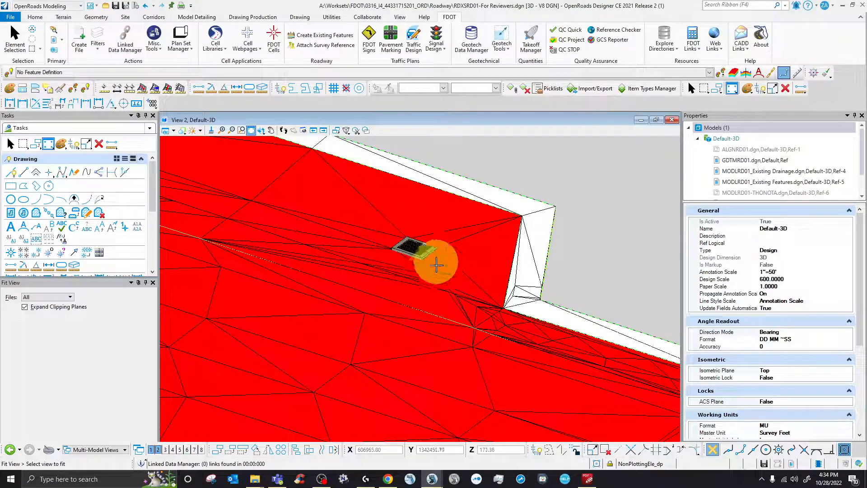
pyautogui.scroll(-4, 350, 277)
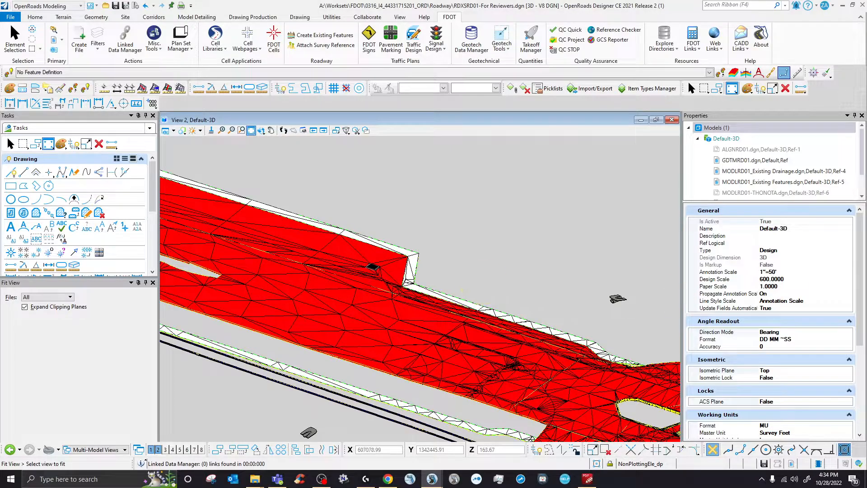
pyautogui.scroll(-5, 429, 261)
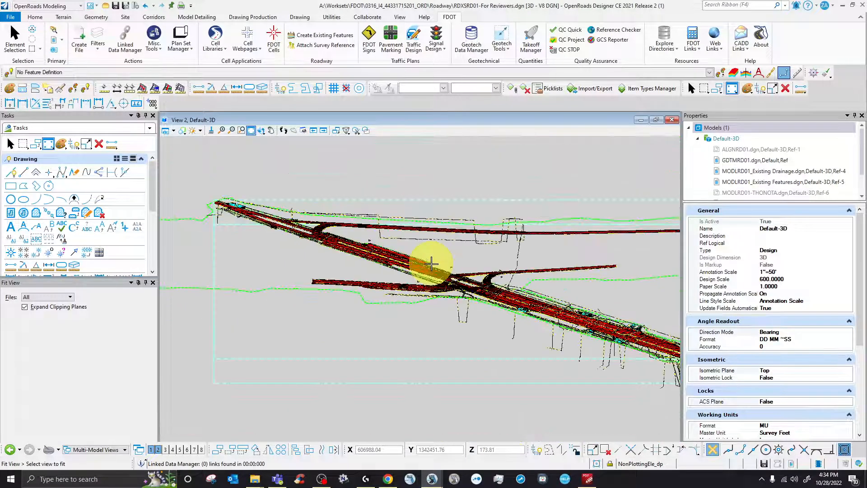
pyautogui.scroll(3, 451, 275)
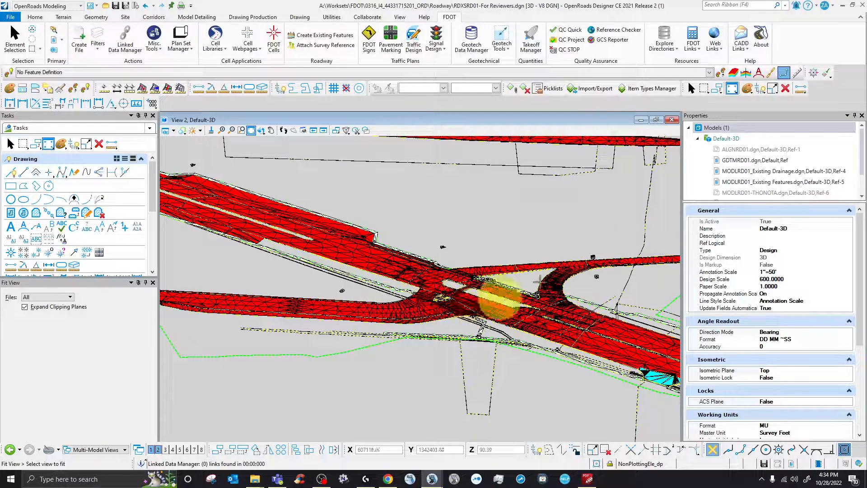
# Step: Turn on the display of the MODLRD01-THONOTA.dgn reference and move the References window below the roadway
pyautogui.moveTo(866, 181); pyautogui.dragTo(537, 142)
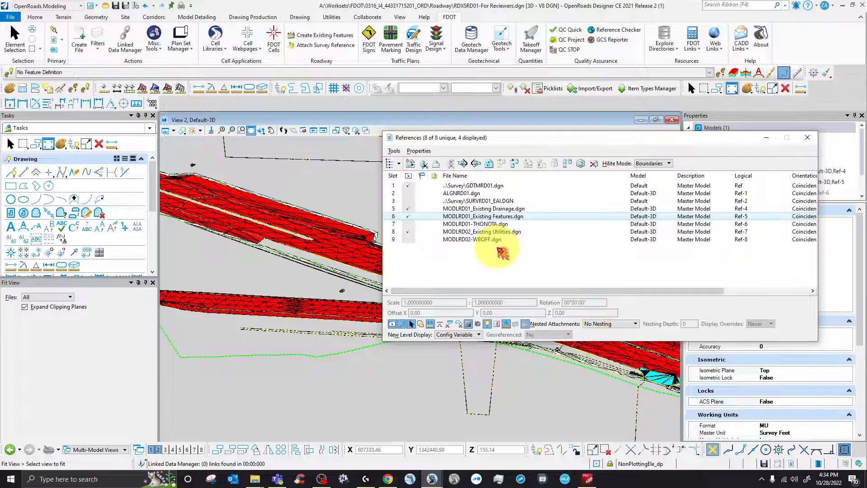
pyautogui.click(412, 225)
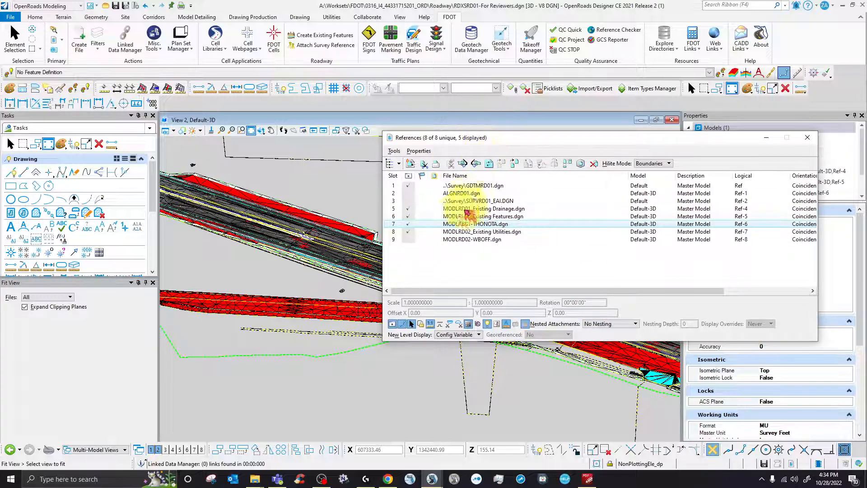
pyautogui.moveTo(465, 136); pyautogui.dragTo(533, 365)
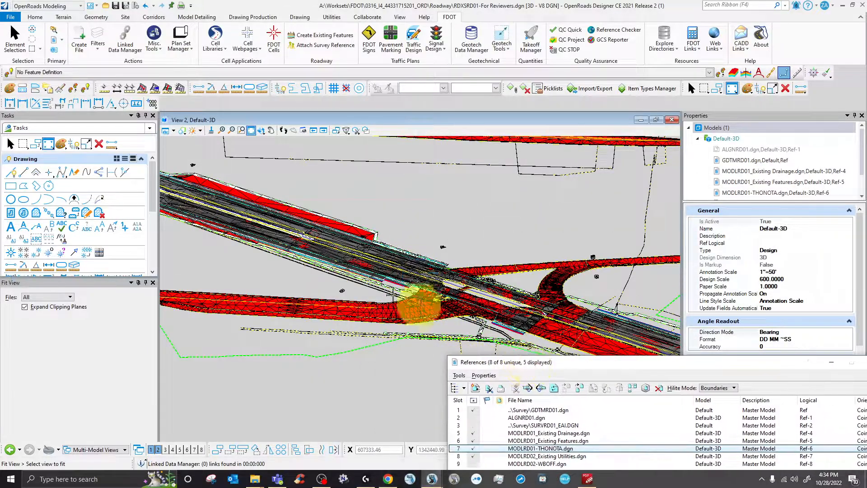
# Step: Examine the proposed MODLRD01-THONOTA roadway overlaid on the existing red pavement along the diagonal road and its side road junctions
pyautogui.scroll(-3, 434, 290)
pyautogui.scroll(5, 299, 241)
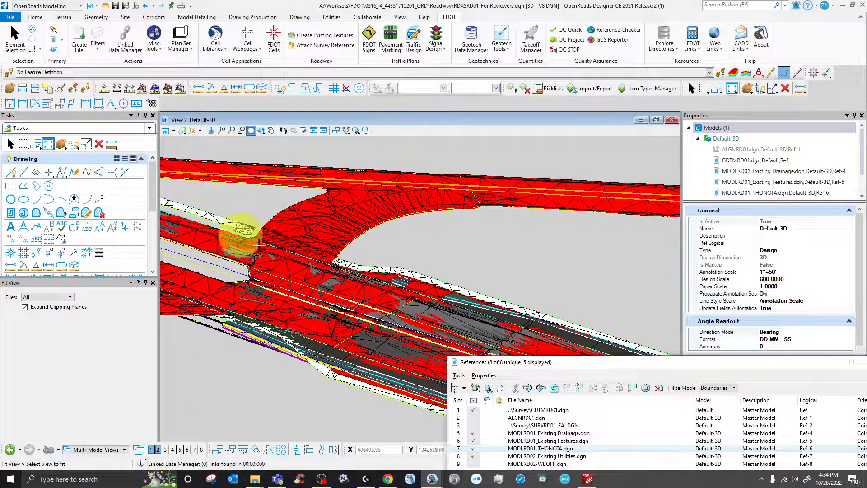
pyautogui.scroll(-2, 271, 227)
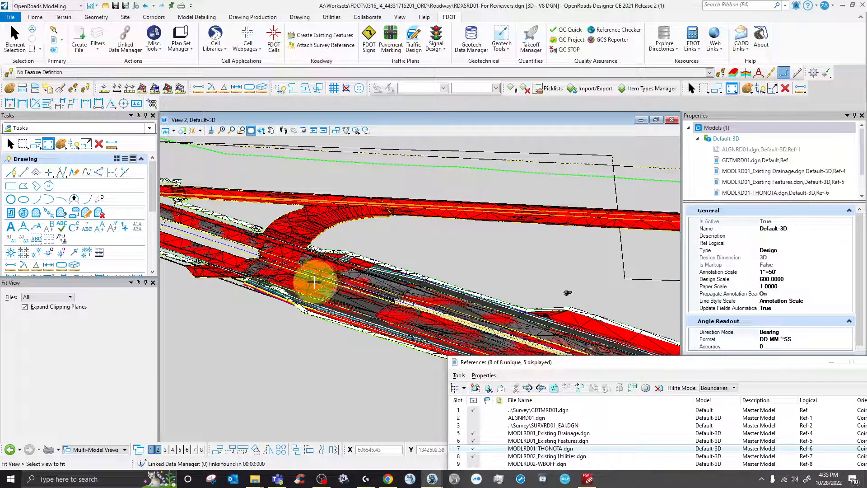
pyautogui.scroll(-2, 286, 252)
pyautogui.scroll(-1, 406, 305)
pyautogui.scroll(3, 407, 305)
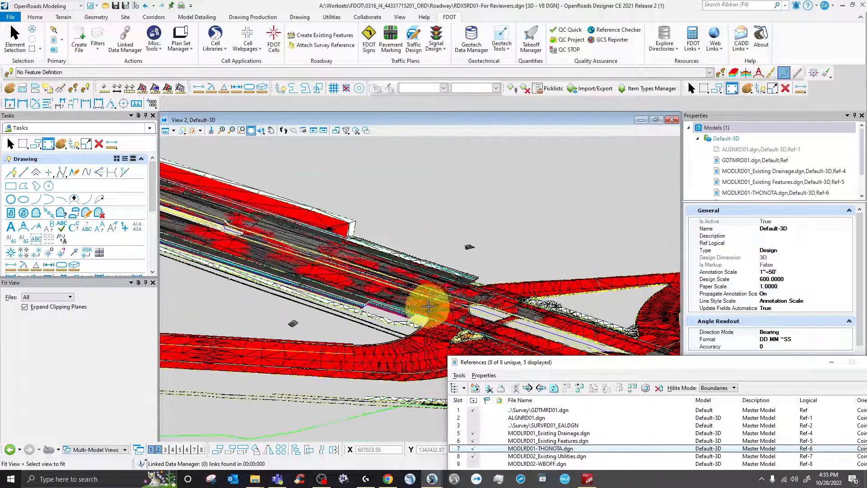
# Step: Examine the proposed pavement edge, curb lines and white side strip along the far side of the diagonal road near the junction
pyautogui.scroll(2, 433, 276)
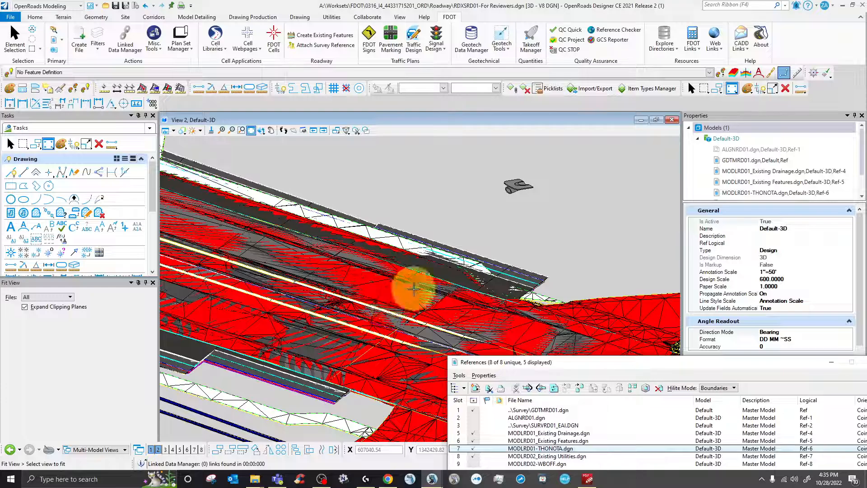
pyautogui.scroll(1, 445, 267)
pyautogui.scroll(1, 497, 262)
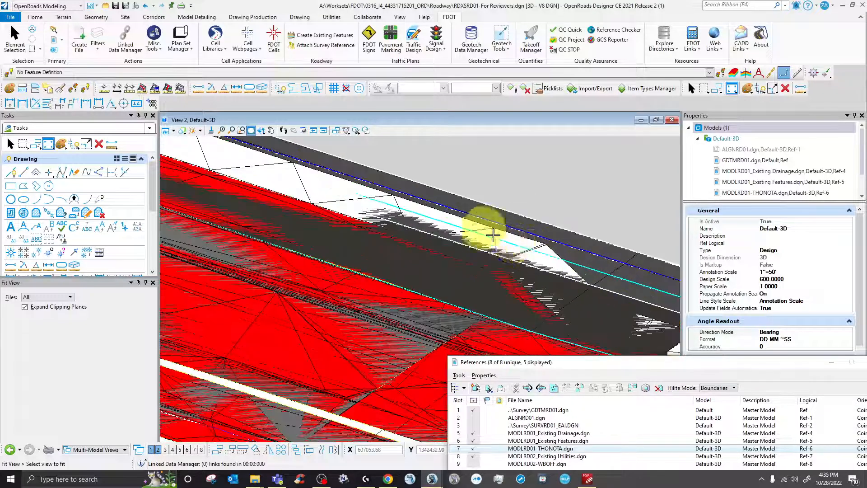
pyautogui.scroll(-2, 499, 253)
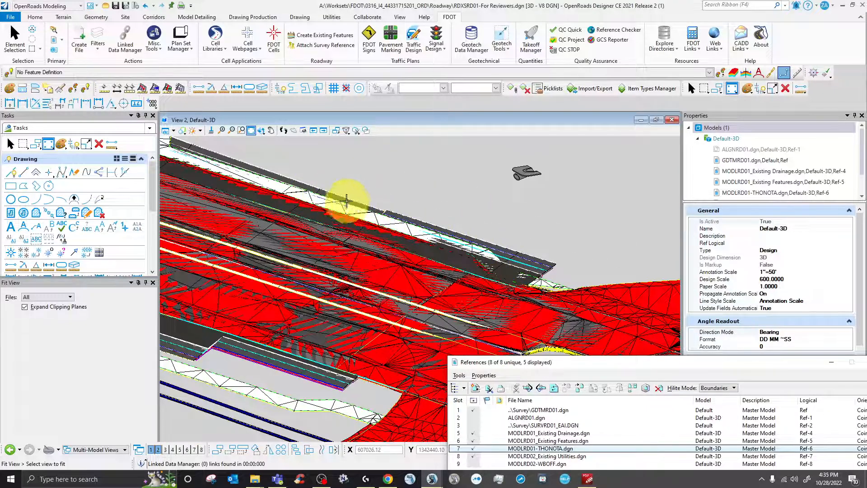
pyautogui.scroll(-1, 450, 259)
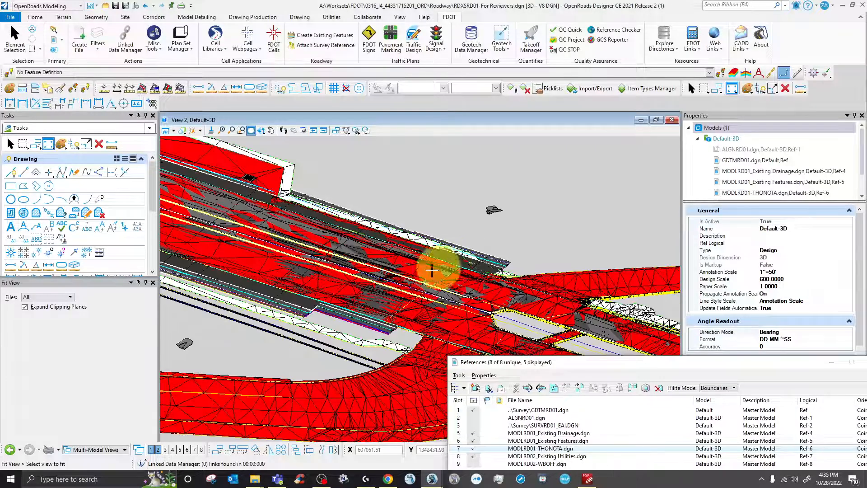
# Step: Examine where the proposed pavement meets the existing red surface and where the near edge steps outward before the junction
pyautogui.scroll(3, 201, 281)
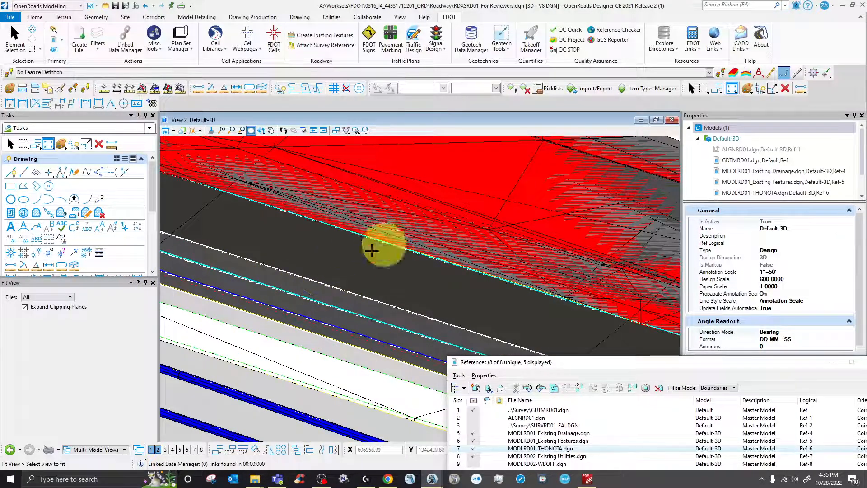
pyautogui.scroll(-2, 339, 244)
pyautogui.scroll(2, 446, 267)
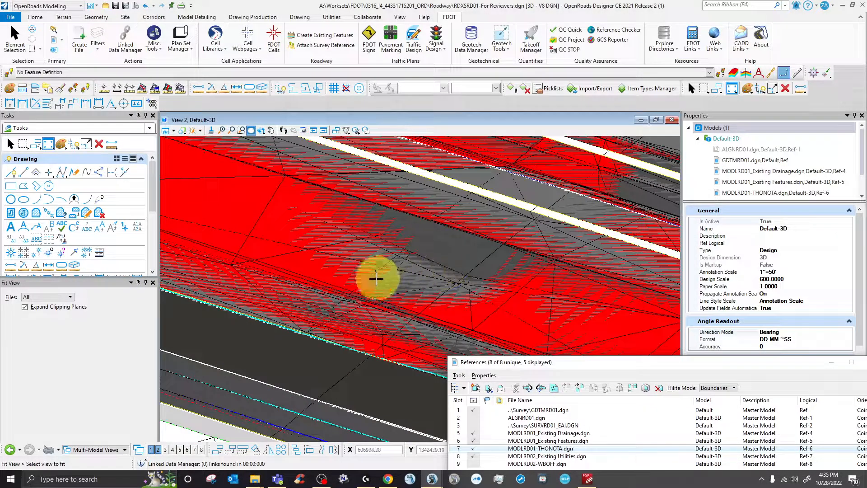
pyautogui.scroll(-3, 322, 261)
pyautogui.scroll(-2, 322, 261)
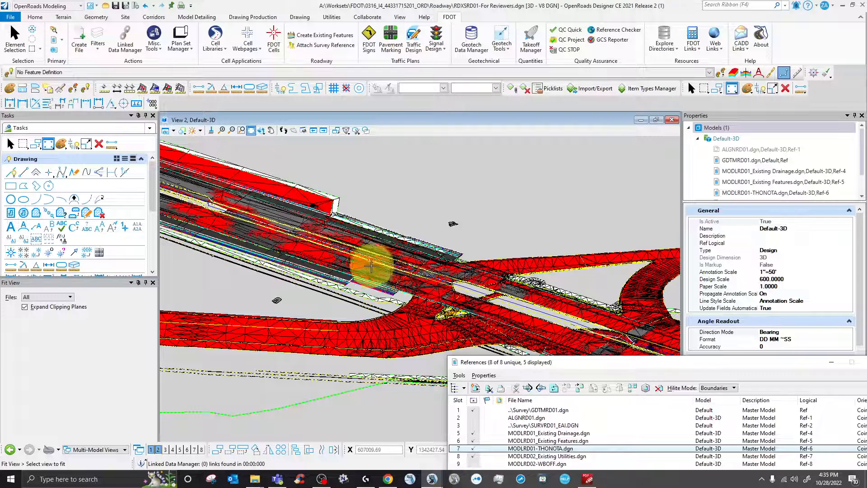
pyautogui.scroll(3, 371, 266)
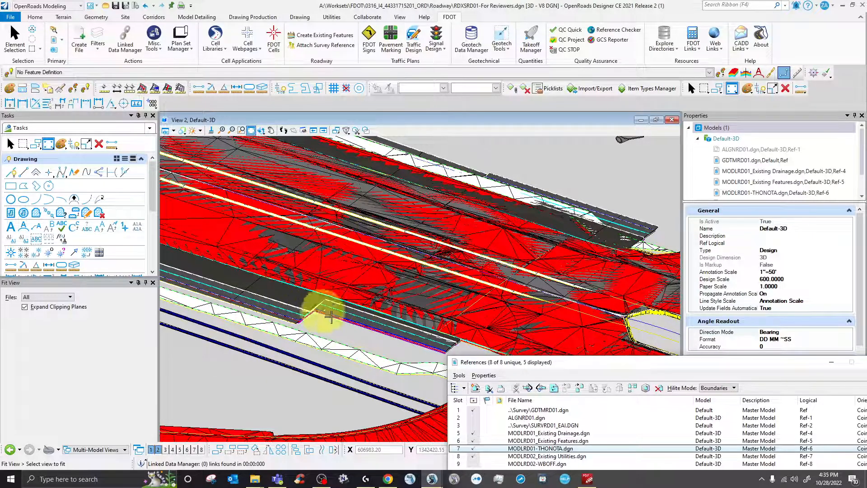
pyautogui.scroll(-3, 337, 313)
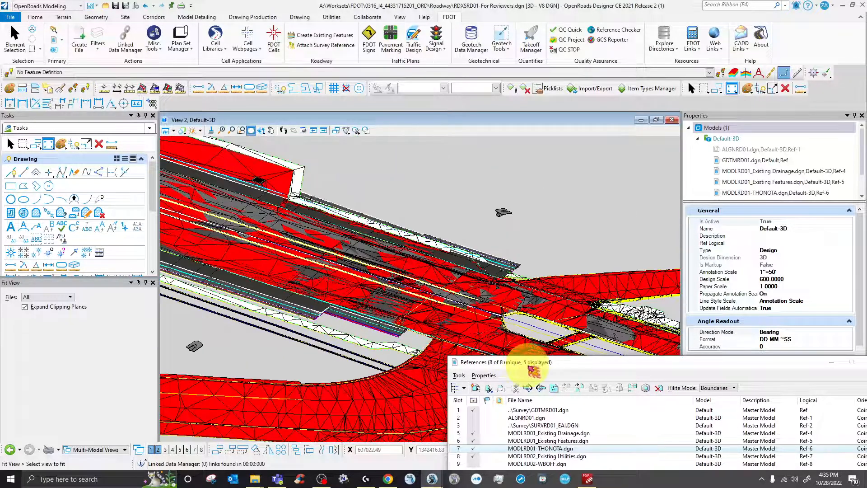
# Step: Bring the References window back over the model and turn on the display of the MODLRD02-WBOFF.dgn reference
pyautogui.moveTo(533, 361); pyautogui.dragTo(569, 220)
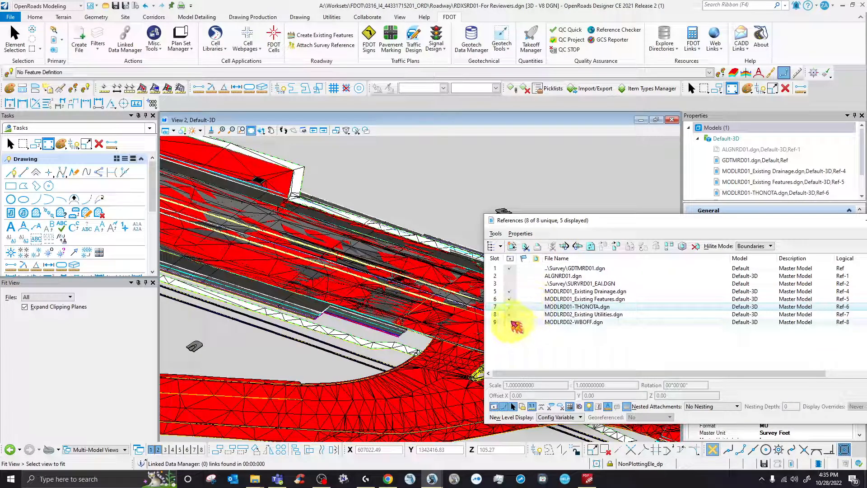
pyautogui.scroll(-4, 394, 323)
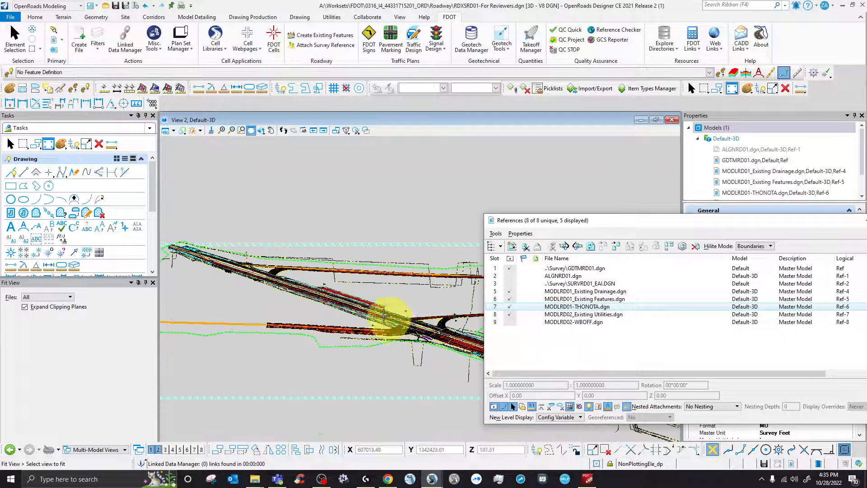
pyautogui.scroll(1, 350, 269)
pyautogui.scroll(3, 352, 270)
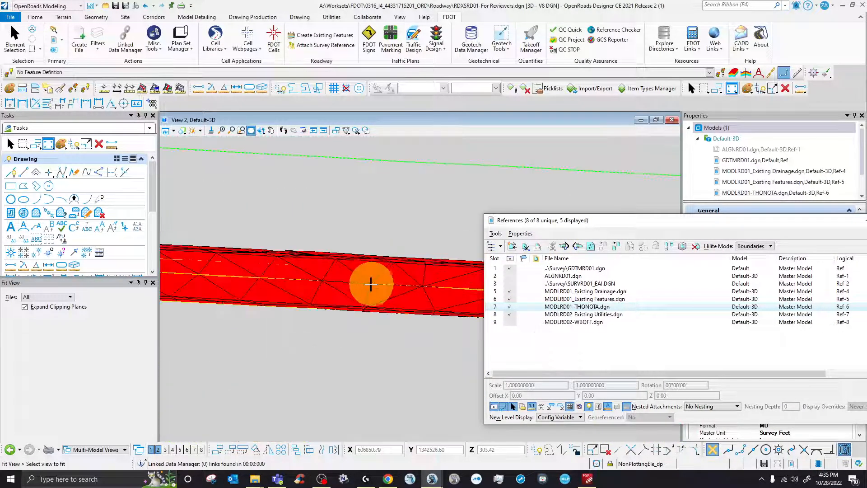
pyautogui.scroll(-2, 354, 265)
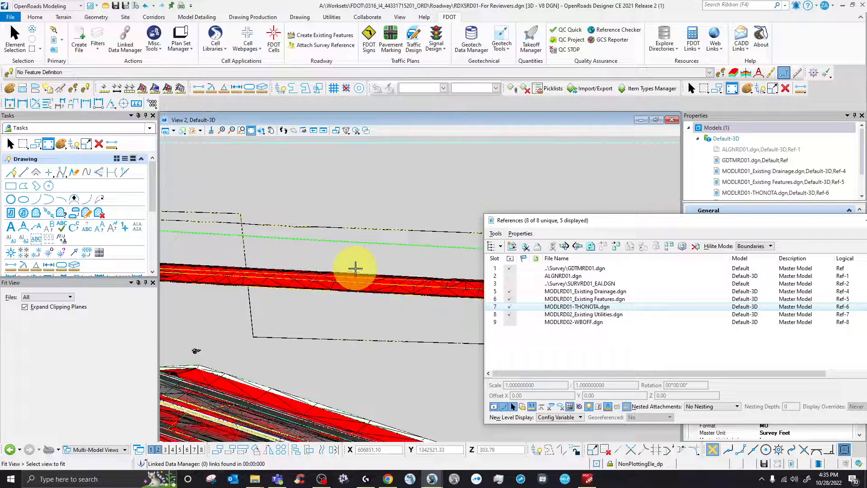
pyautogui.click(510, 322)
pyautogui.scroll(-2, 397, 320)
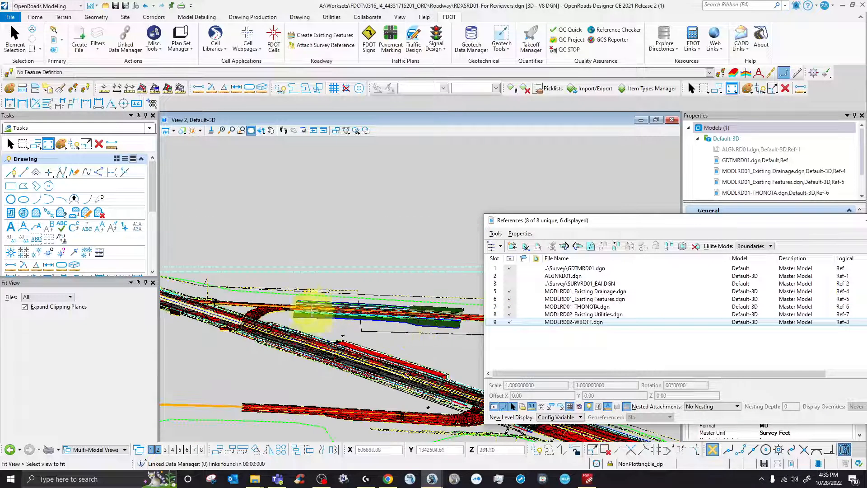
# Step: Examine the proposed WBOFF ramp's pavement, edge lines and green side slopes, including where its corridor starts over the existing ramp
pyautogui.scroll(4, 311, 307)
pyautogui.scroll(2, 303, 339)
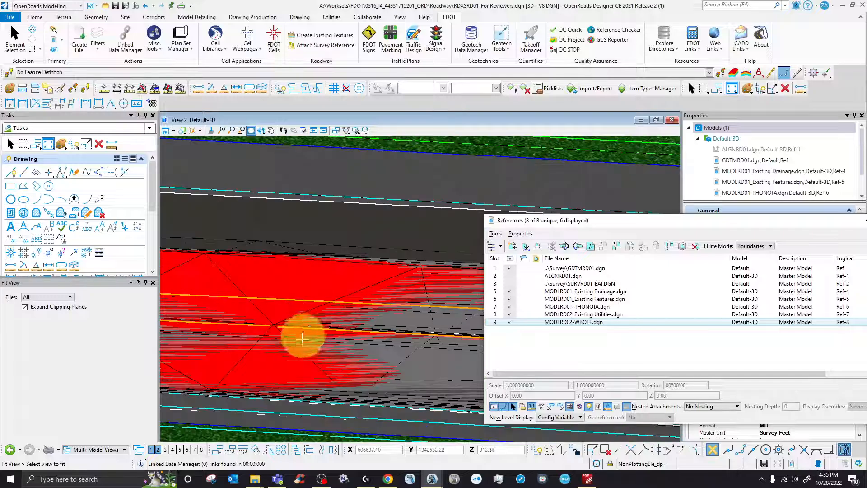
pyautogui.scroll(-3, 350, 306)
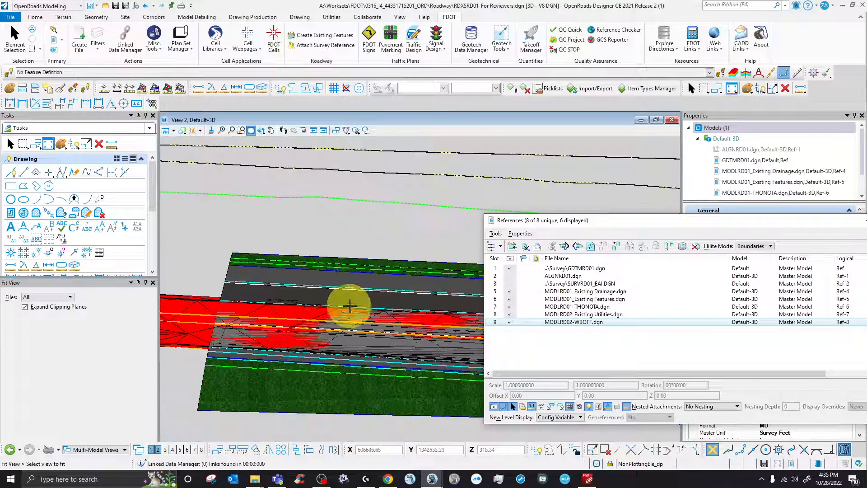
pyautogui.scroll(2, 229, 316)
pyautogui.scroll(3, 368, 319)
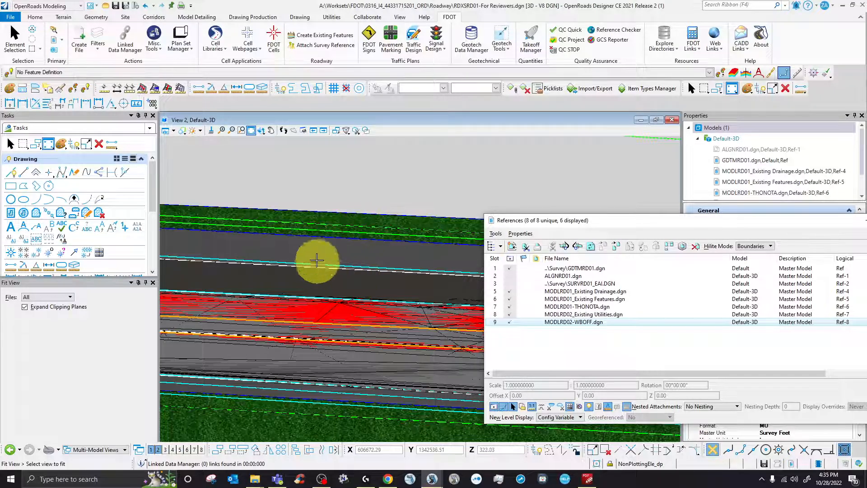
pyautogui.scroll(-1, 311, 258)
pyautogui.scroll(-2, 289, 253)
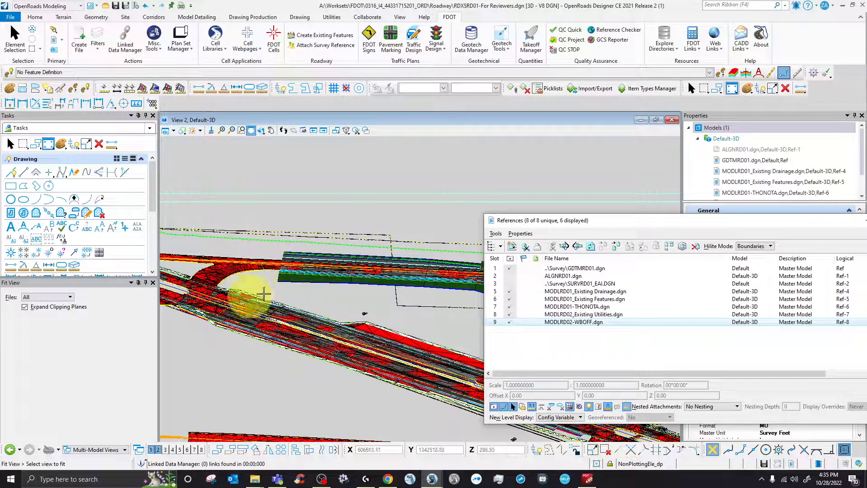
pyautogui.scroll(3, 277, 254)
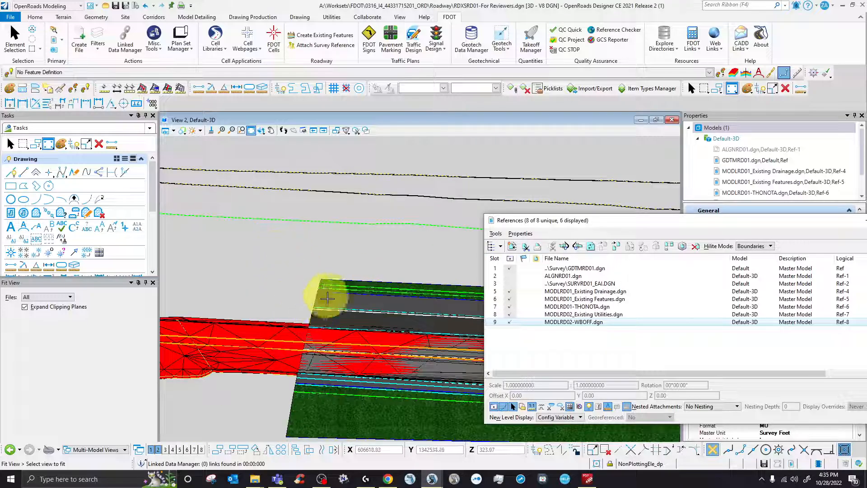
pyautogui.scroll(-2, 312, 271)
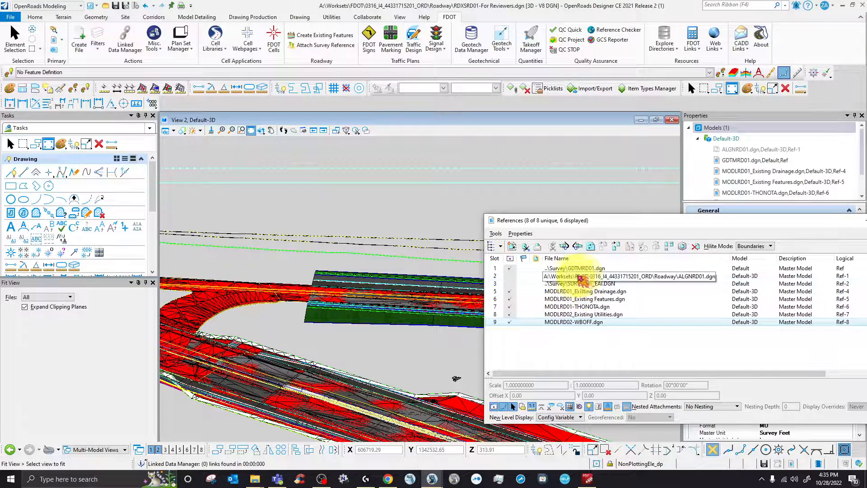
# Step: Turn on the display of the SURVRD01_EAI.DGN and ALGNRD01.dgn references and move the References window off the 3D view
pyautogui.click(509, 283)
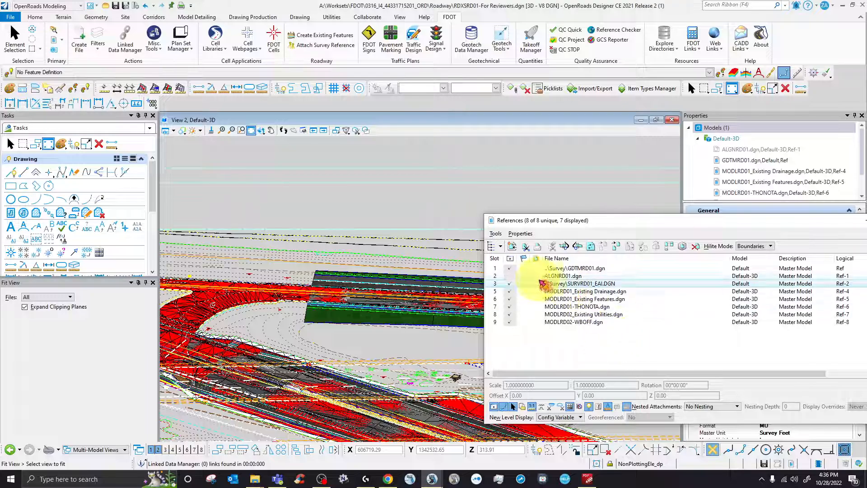
pyautogui.click(509, 275)
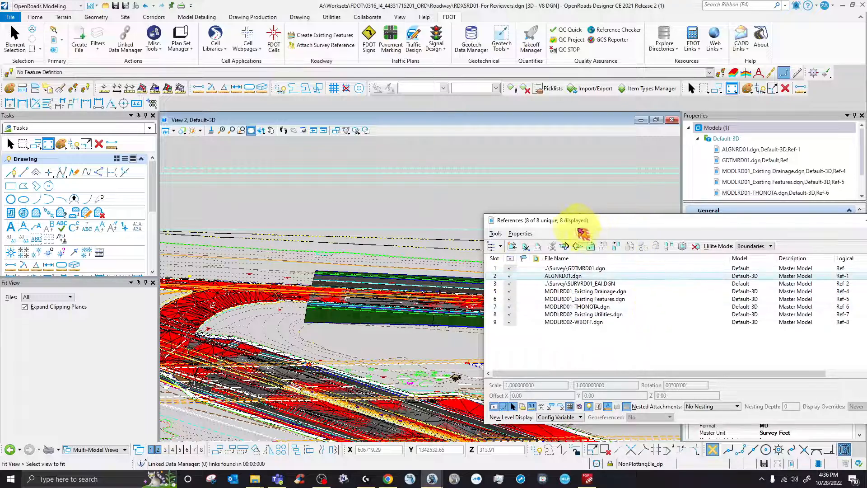
pyautogui.moveTo(573, 222); pyautogui.dragTo(866, 256)
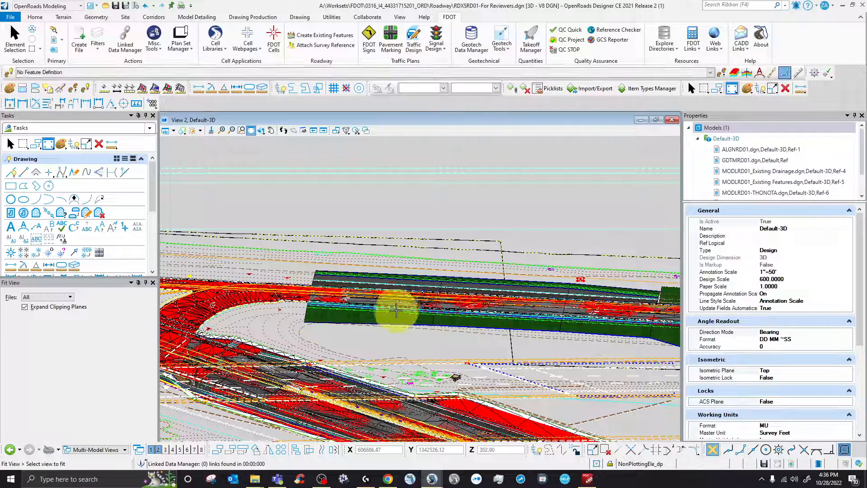
# Step: Restore the two-view layout and rotate the 2D plan view by two points so the diagonal road's centerline near station 91 runs horizontally
pyautogui.click(658, 120)
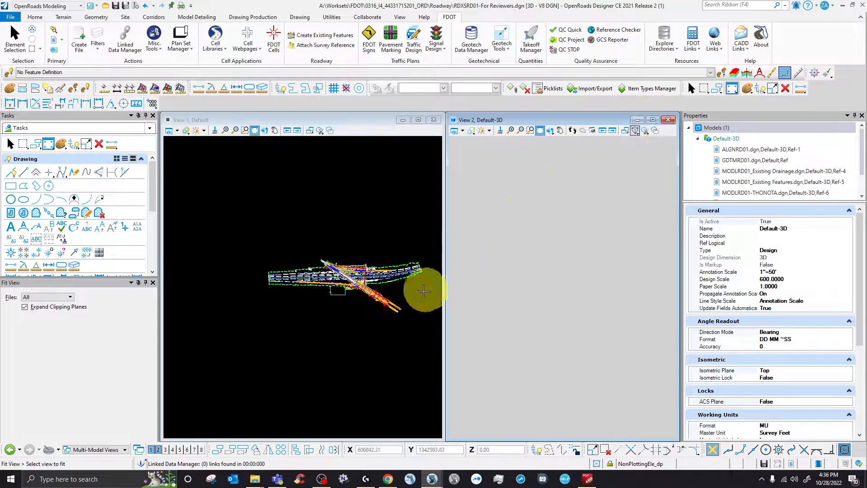
pyautogui.click(354, 289)
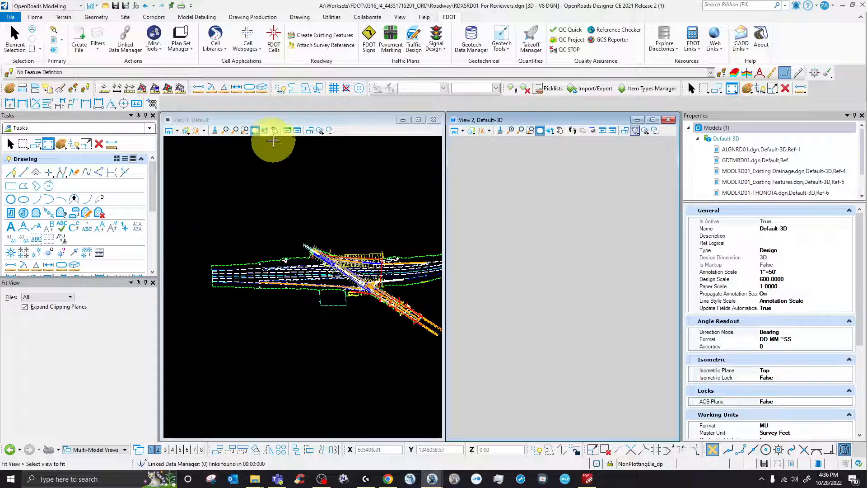
pyautogui.click(229, 117)
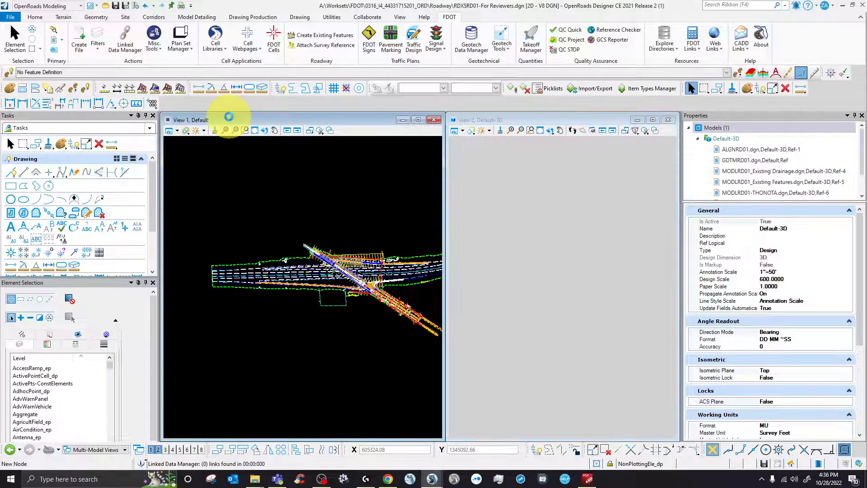
pyautogui.scroll(5, 293, 226)
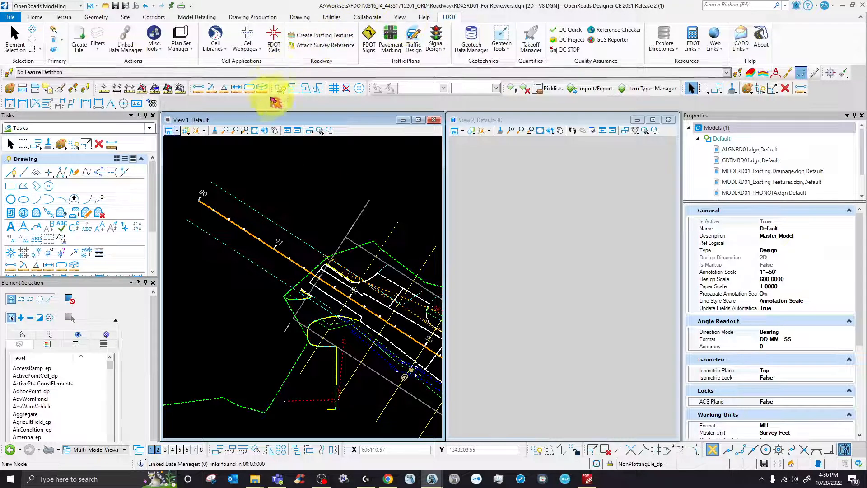
pyautogui.click(265, 131)
pyautogui.click(263, 244)
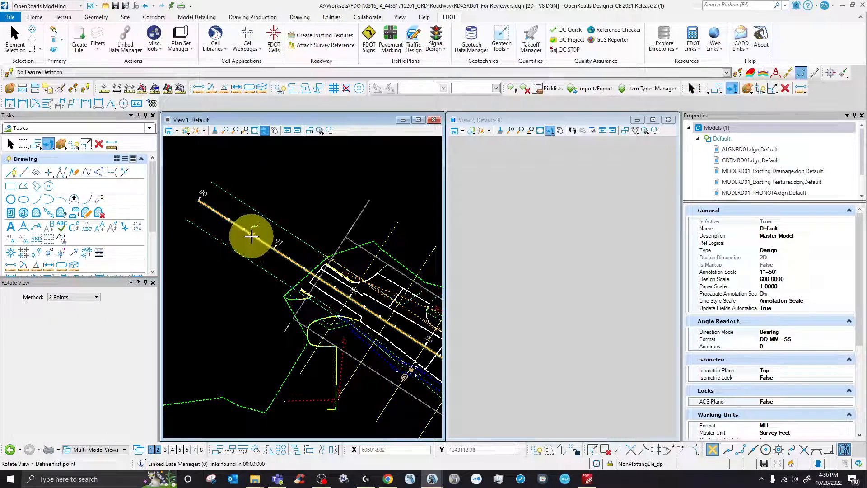
pyautogui.click(293, 263)
pyautogui.scroll(-5, 289, 298)
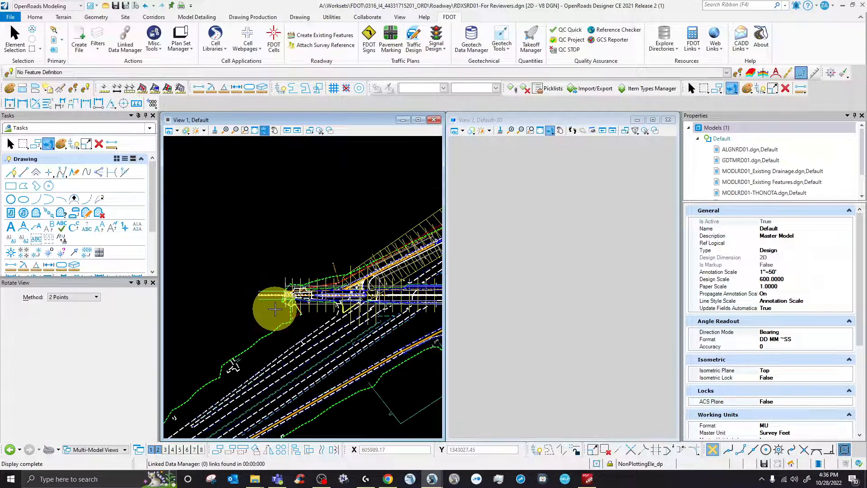
# Step: Hide the reference files in the 2D plan view and widen that view around the cross-section lines
pyautogui.scroll(5, 275, 312)
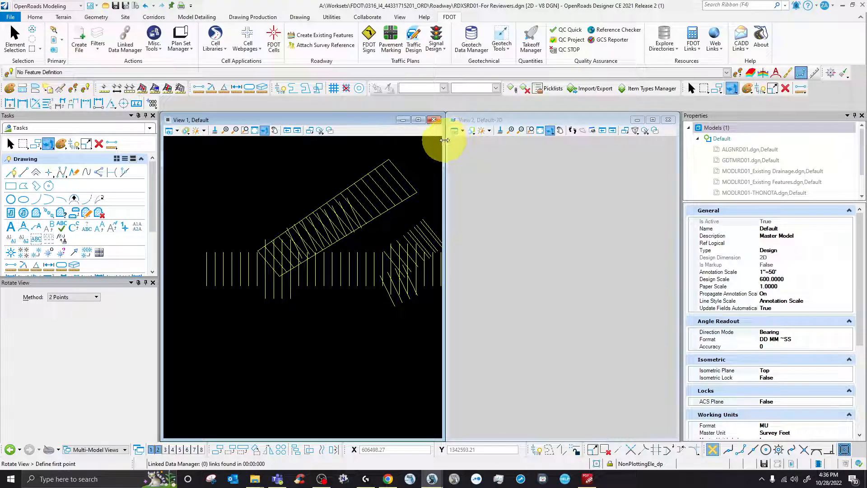
pyautogui.moveTo(444, 140); pyautogui.dragTo(586, 154)
pyautogui.scroll(-5, 404, 304)
pyautogui.scroll(5, 383, 287)
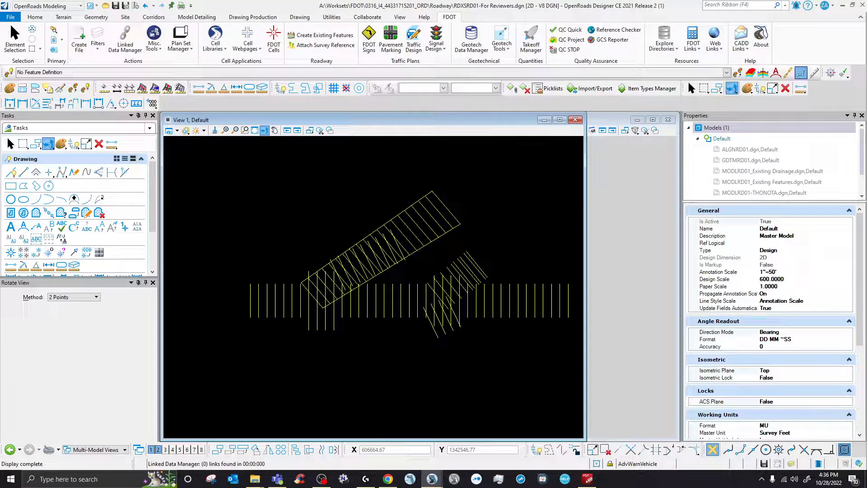
pyautogui.click(410, 344)
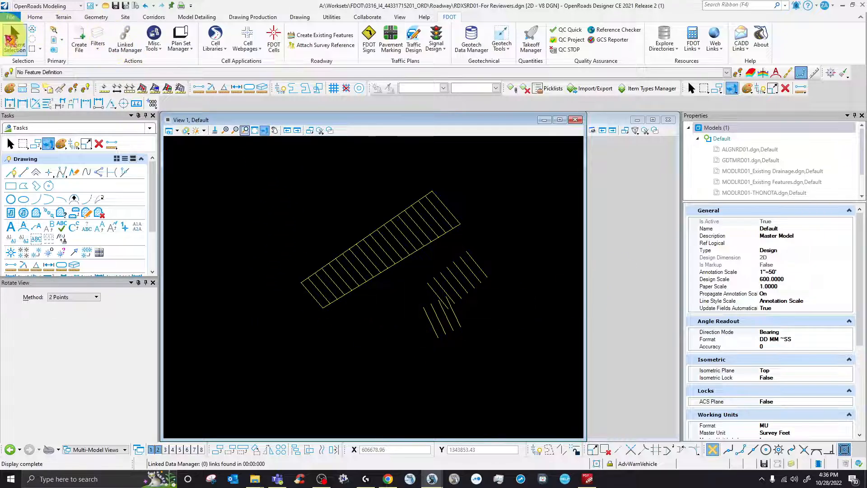
# Step: Delete the stray group of diagonal cross-section lines away from the horizontal roadway's cross-section lines in the 2D plan view
pyautogui.click(15, 40)
pyautogui.scroll(-2, 348, 245)
pyautogui.moveTo(296, 200)
pyautogui.mouseDown()
pyautogui.moveTo(448, 348)
pyautogui.moveTo(461, 347)
pyautogui.mouseUp()
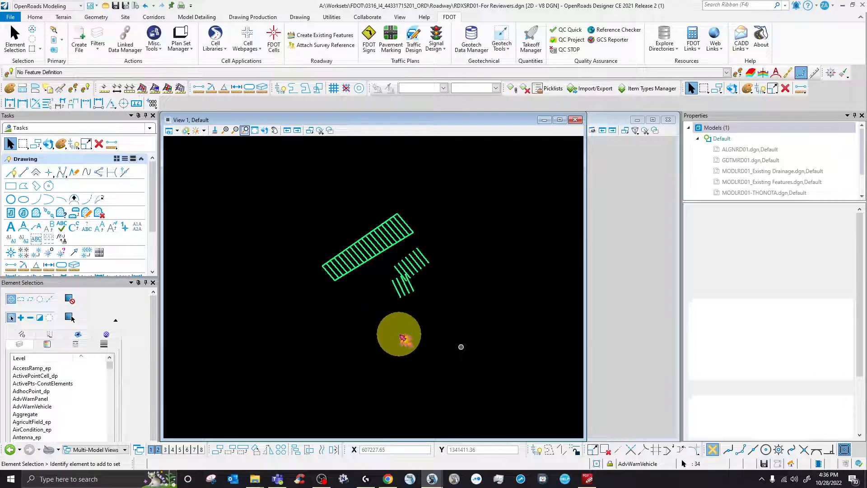
pyautogui.press('Delete')
pyautogui.click(376, 303)
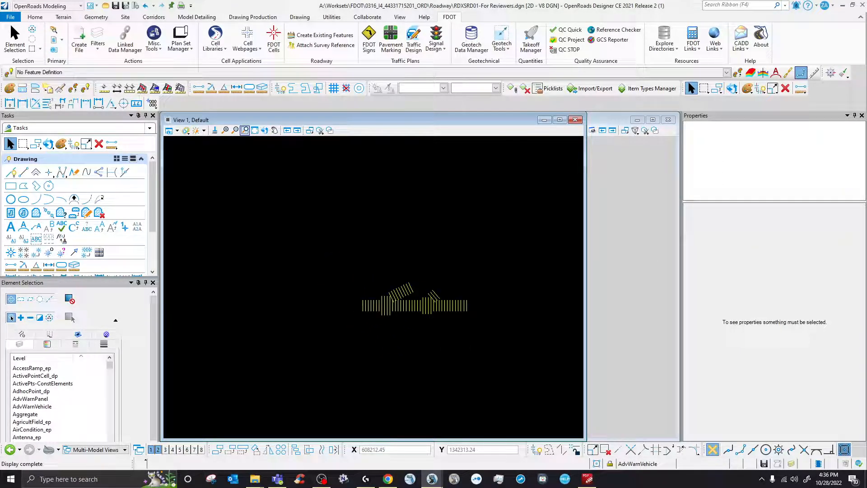
# Step: Leave the Attach Reference dialog without attaching a file and examine the cross-section lines at the mainline's start near station 92
pyautogui.scroll(5, 357, 300)
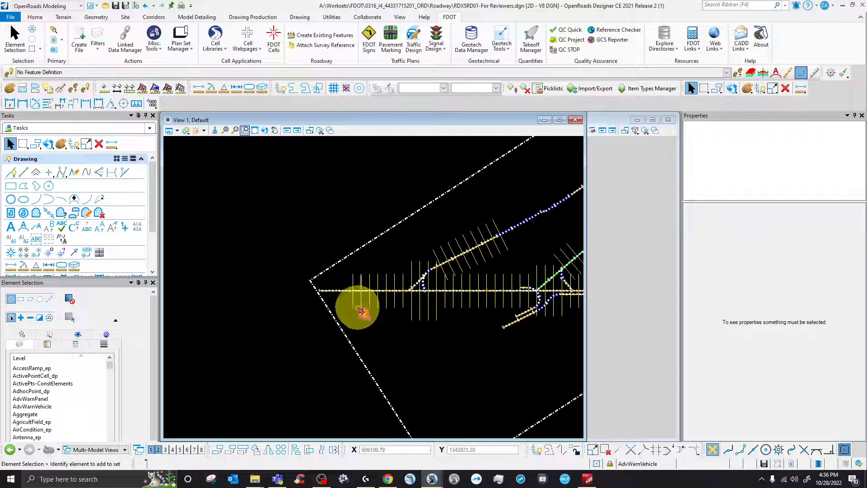
pyautogui.scroll(2, 320, 290)
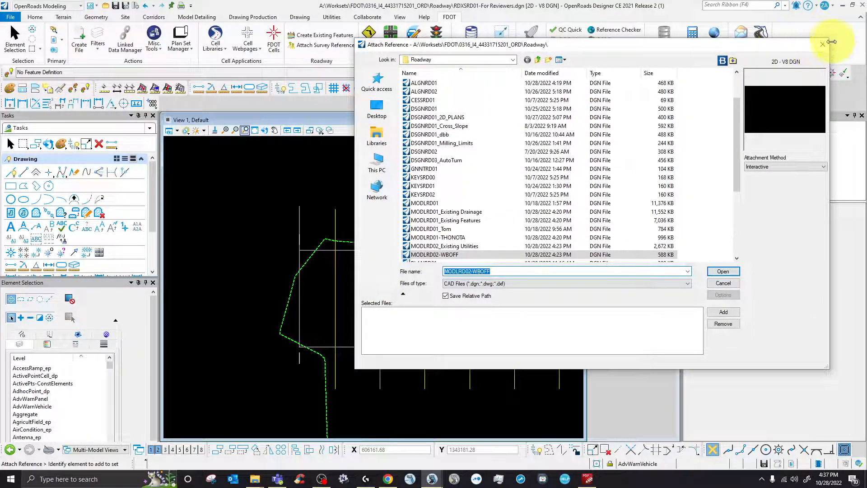
pyautogui.click(825, 43)
pyautogui.scroll(-5, 249, 302)
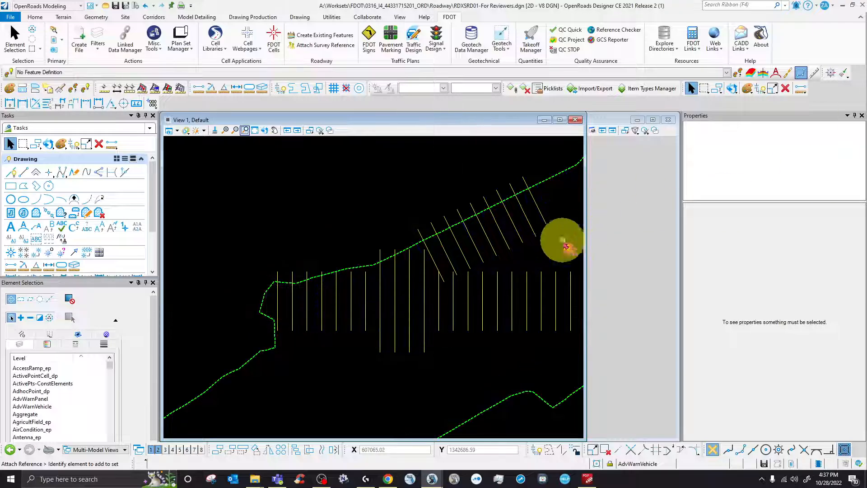
pyautogui.scroll(-2, 256, 293)
pyautogui.scroll(2, 271, 304)
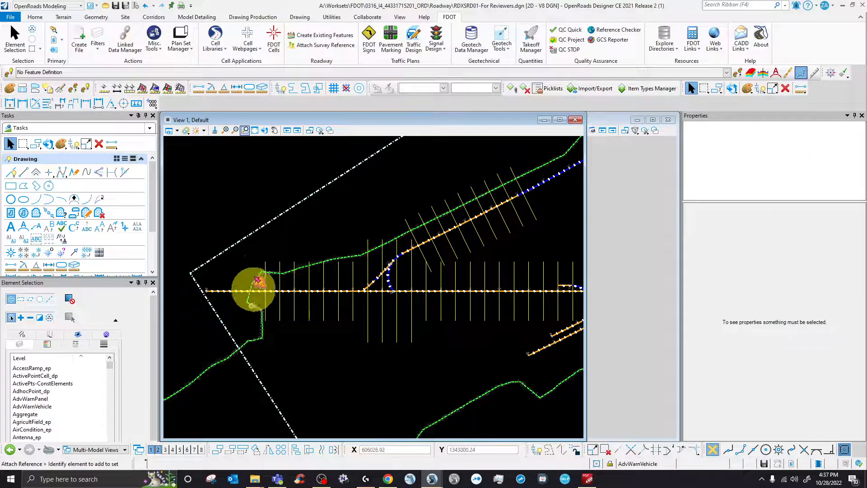
pyautogui.scroll(2, 265, 322)
pyautogui.scroll(2, 251, 251)
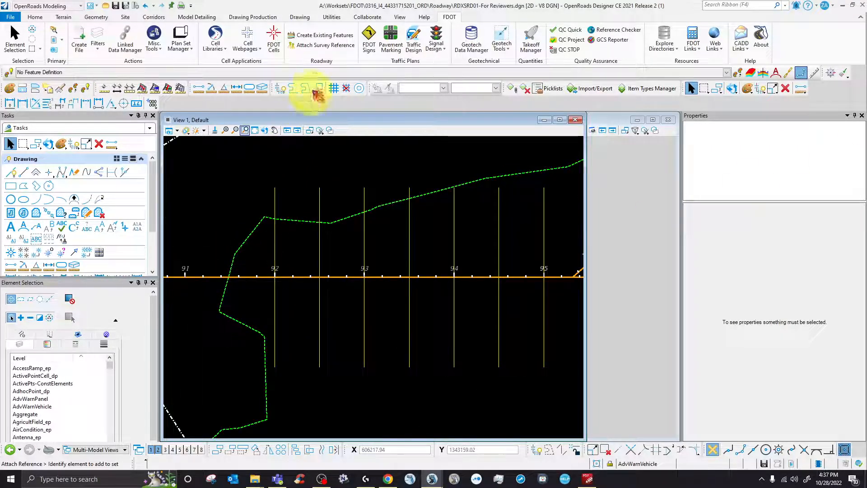
# Step: Measure the length of the mainline cross-section line at station 92 from end to end
pyautogui.click(198, 88)
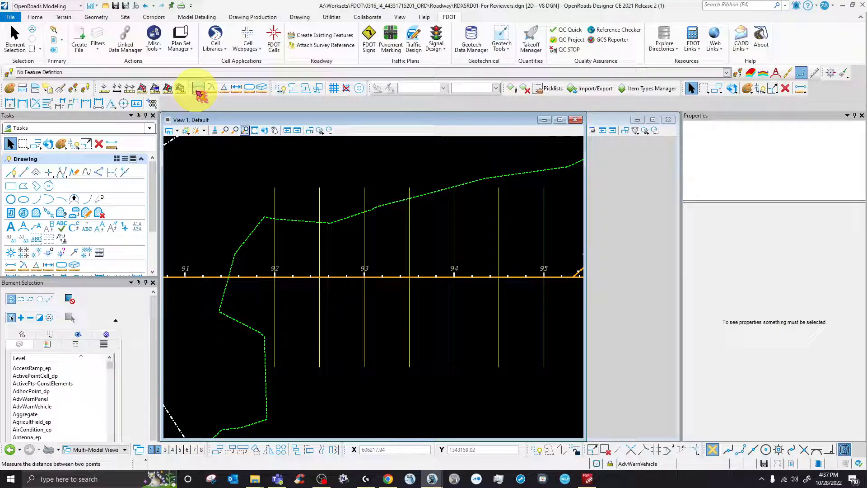
pyautogui.click(275, 187)
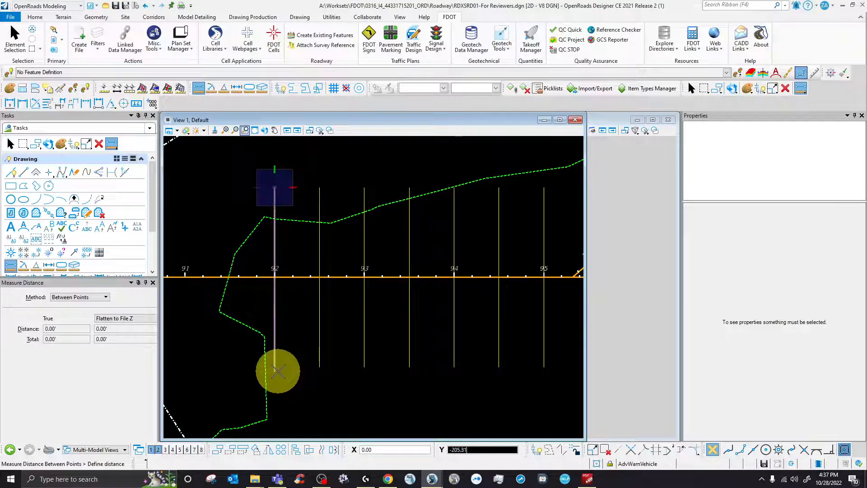
pyautogui.click(278, 368)
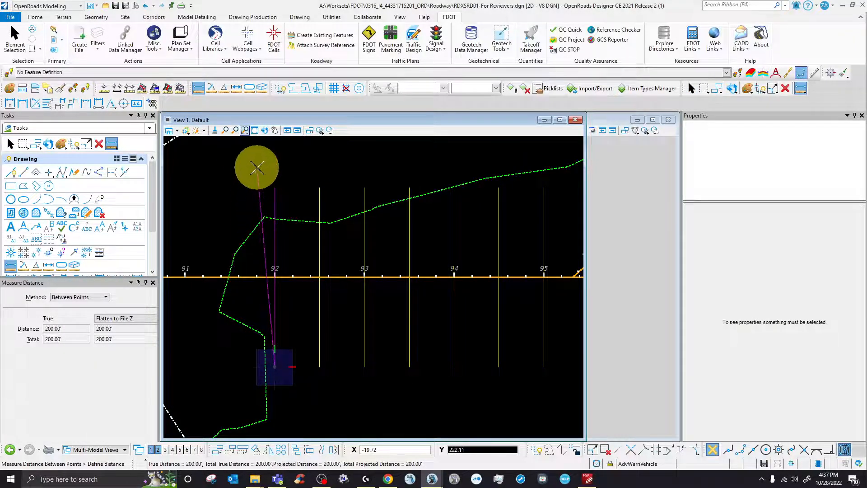
pyautogui.rightClick(275, 175)
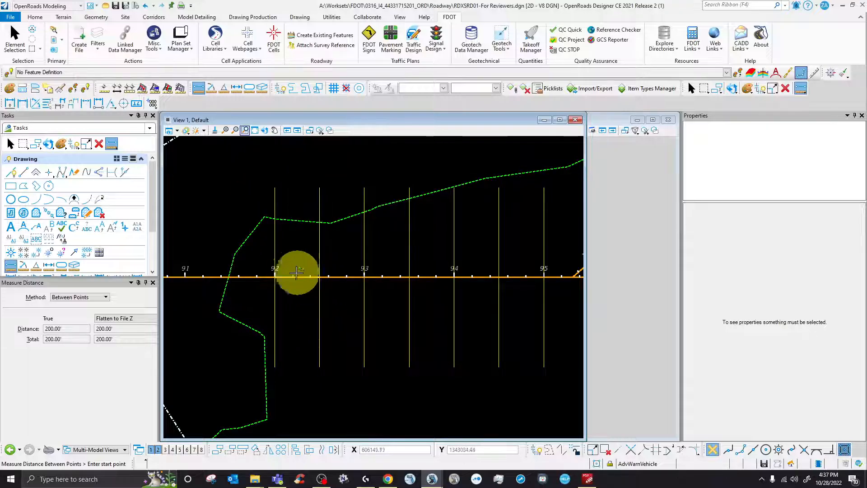
# Step: Measure the length of the longer mainline cross-section line near station 95+50, where the ramp meets the mainline
pyautogui.scroll(-5, 267, 260)
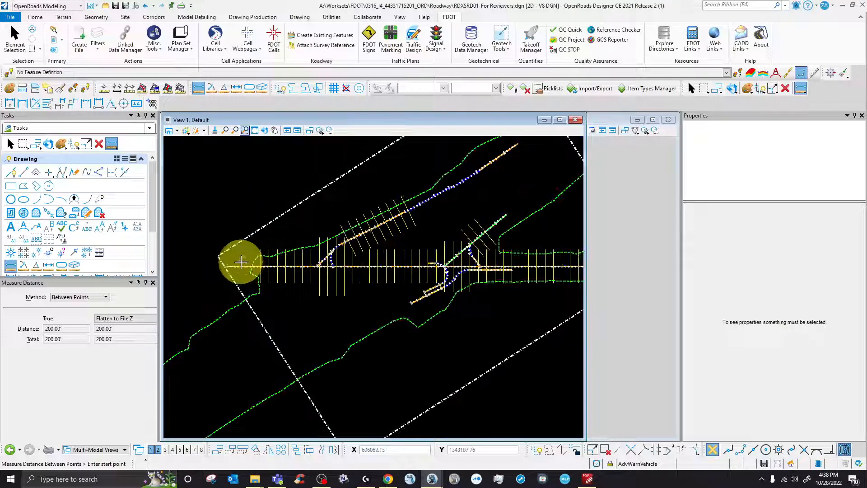
pyautogui.scroll(-3, 235, 261)
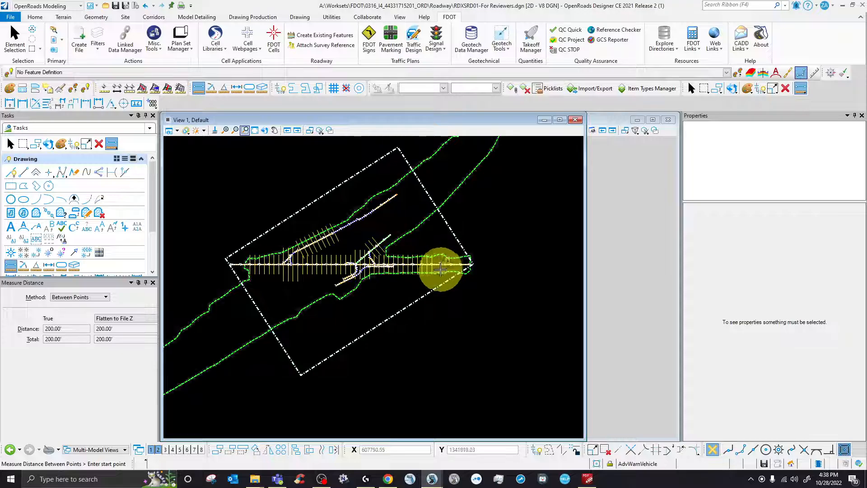
pyautogui.scroll(4, 273, 254)
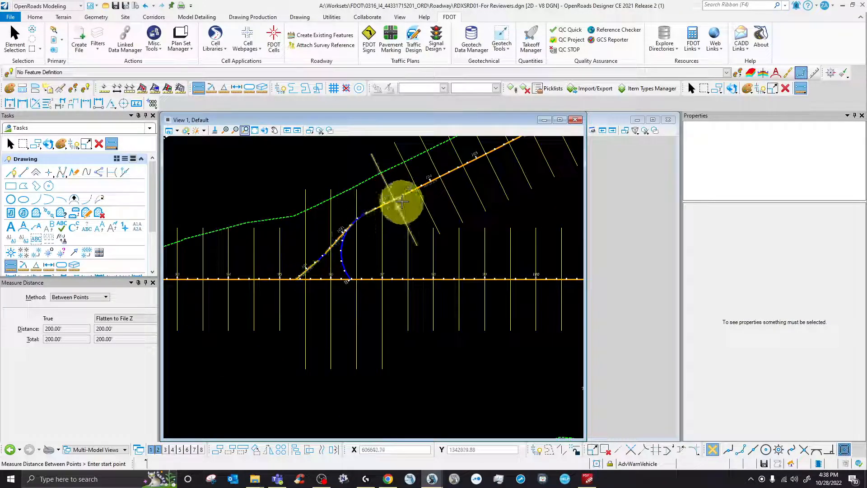
pyautogui.scroll(-3, 323, 289)
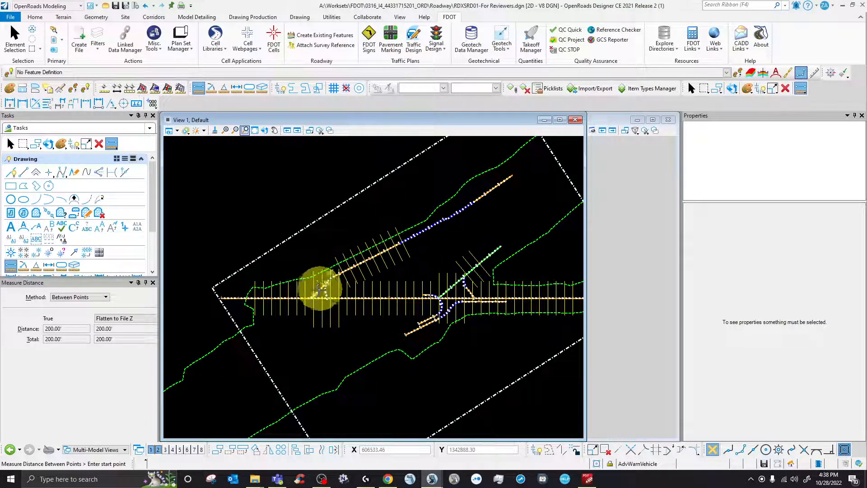
pyautogui.scroll(2, 369, 270)
pyautogui.scroll(-1, 454, 225)
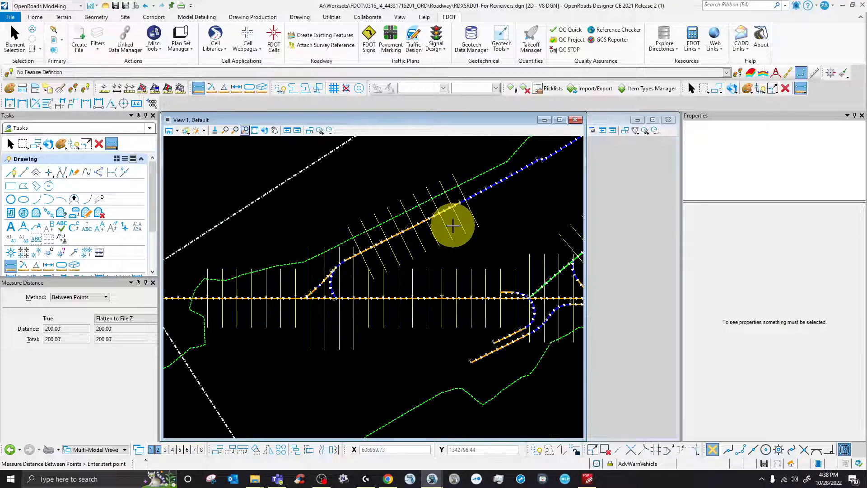
pyautogui.scroll(3, 314, 292)
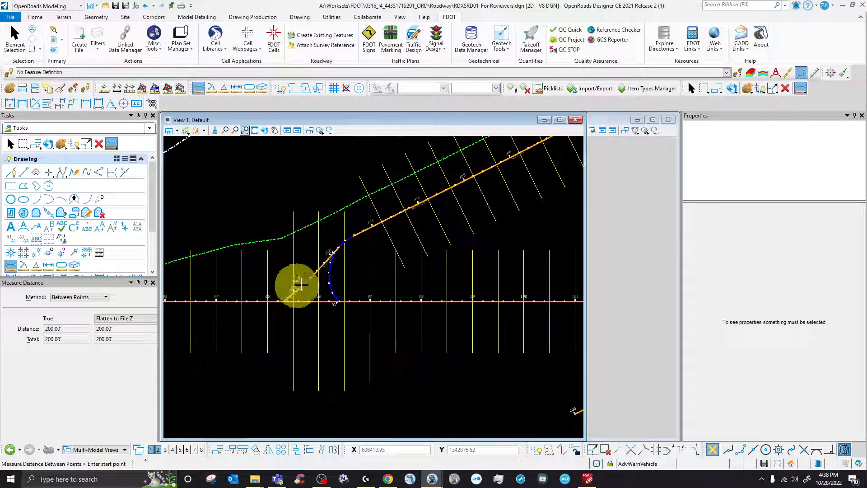
pyautogui.click(295, 211)
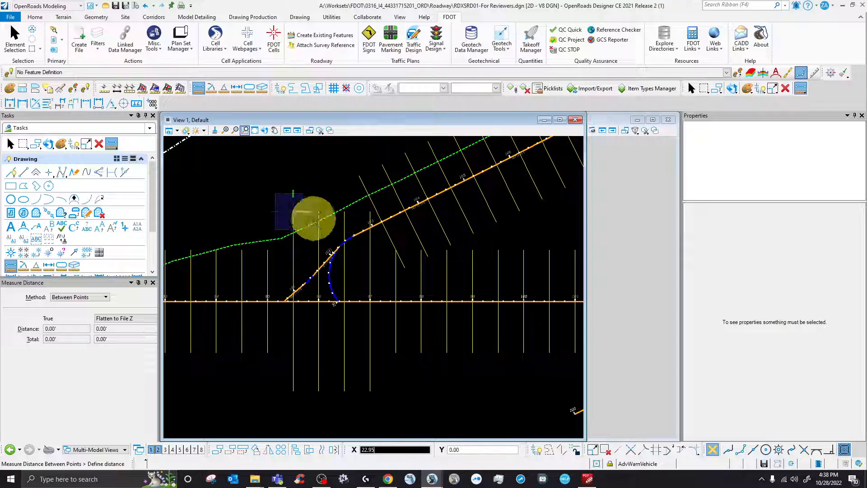
pyautogui.click(295, 392)
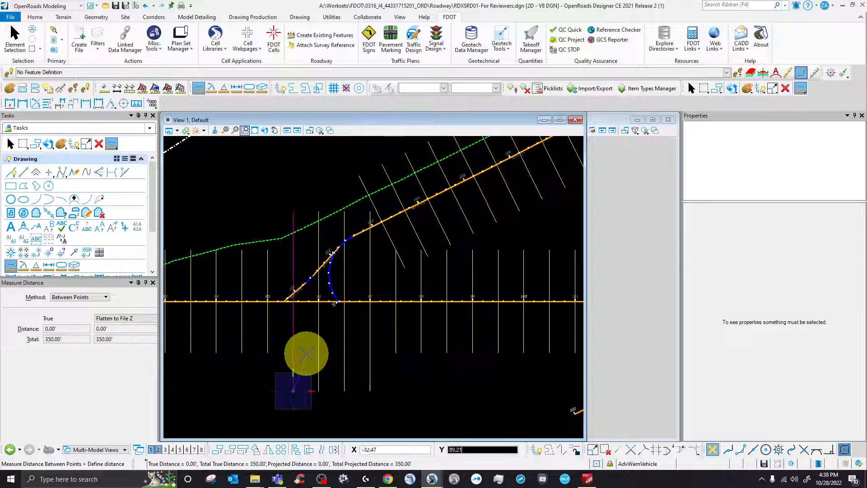
pyautogui.rightClick(315, 355)
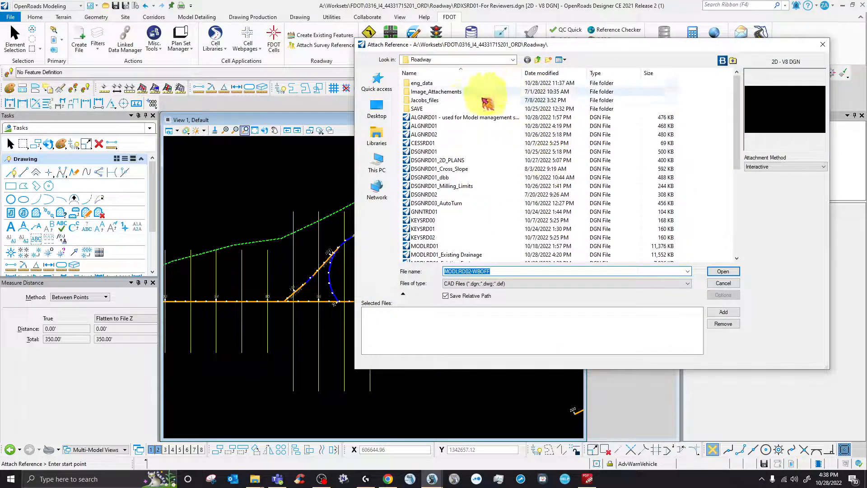
# Step: Attach DSGNRD01_2D_PLANS.dgn as a reference using the Interactive attachment method
pyautogui.click(440, 161)
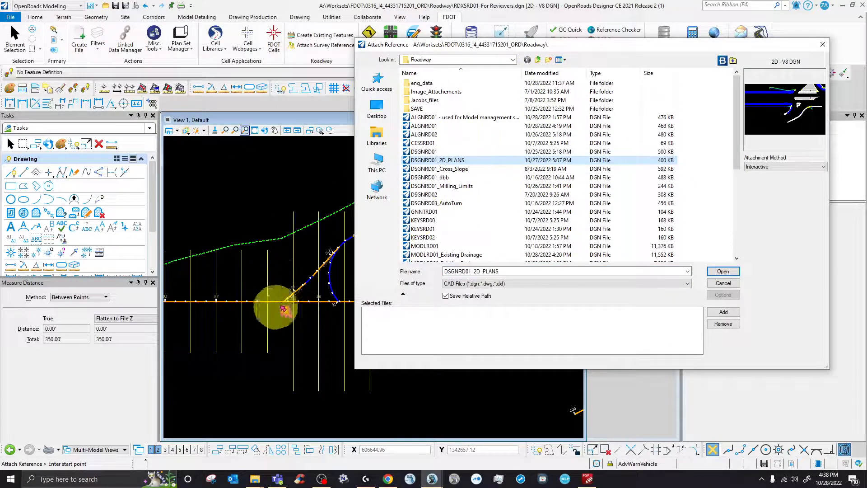
pyautogui.click(723, 272)
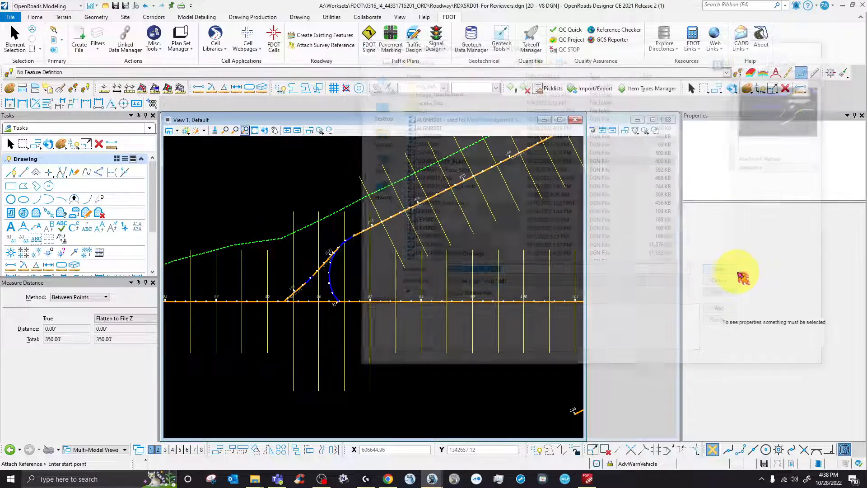
pyautogui.click(570, 339)
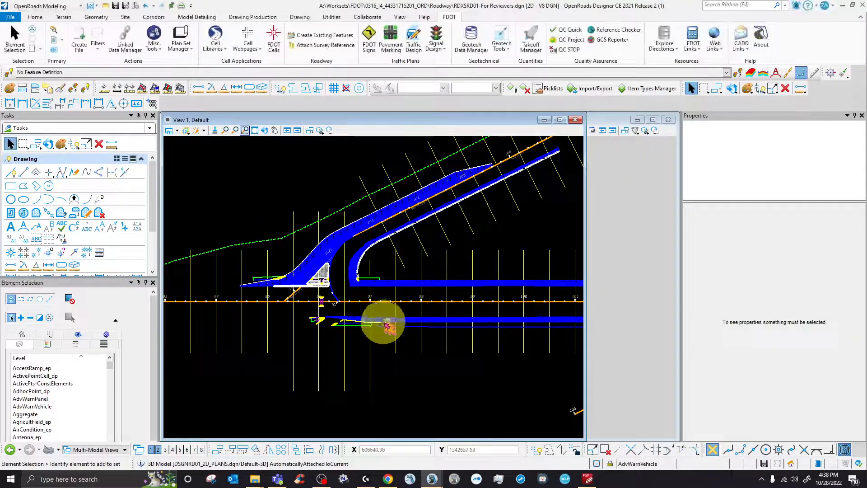
# Step: Examine how the longer cross-section lines from station 95+50 to 97 cover the ramp's pavement, shoulders and traffic island
pyautogui.scroll(3, 380, 330)
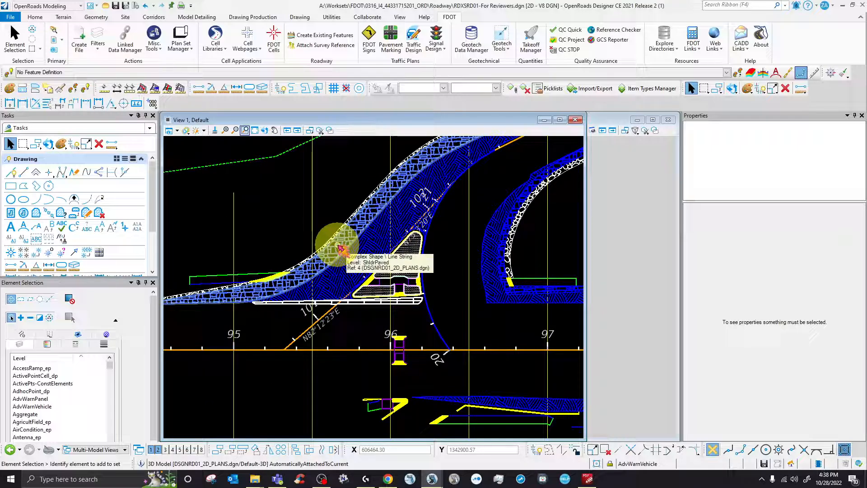
pyautogui.scroll(5, 336, 242)
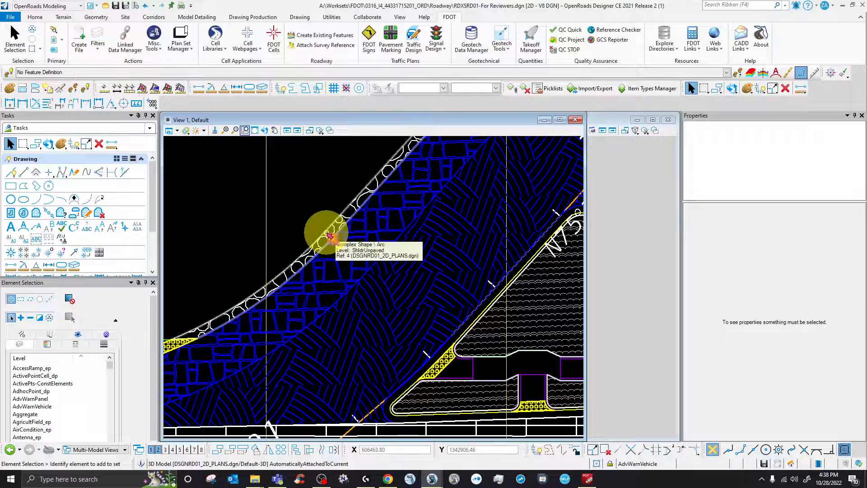
pyautogui.scroll(-6, 324, 235)
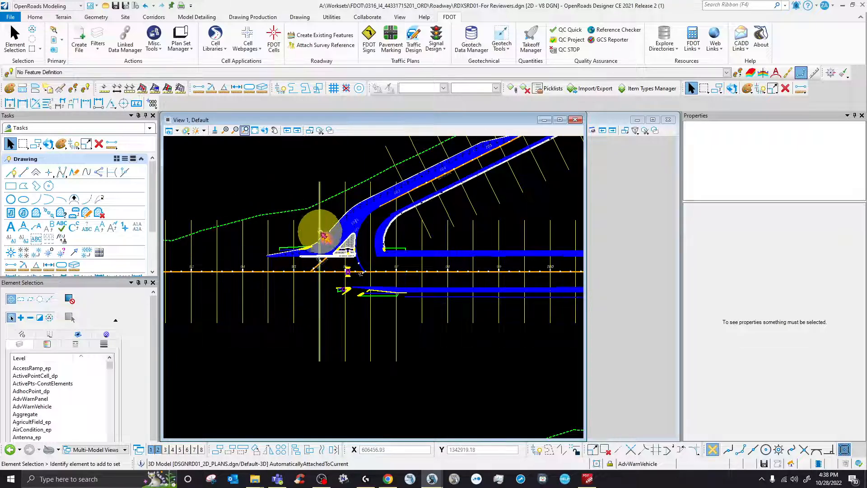
pyautogui.scroll(2, 316, 232)
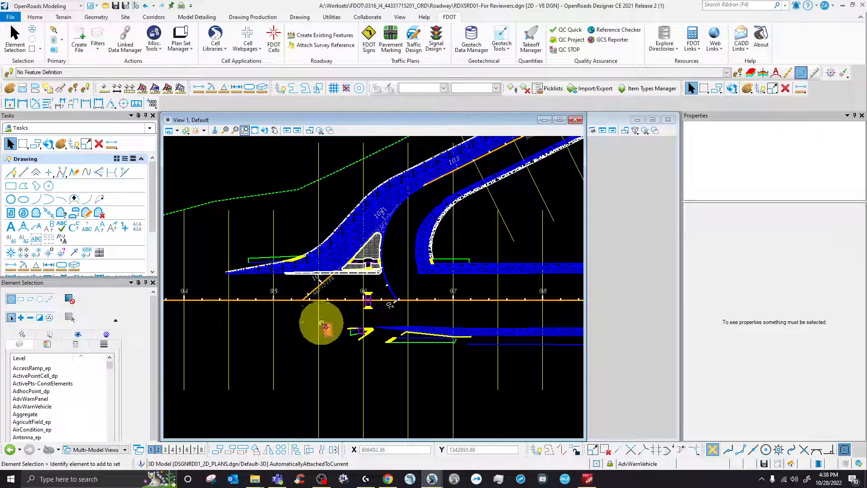
pyautogui.scroll(-2, 328, 273)
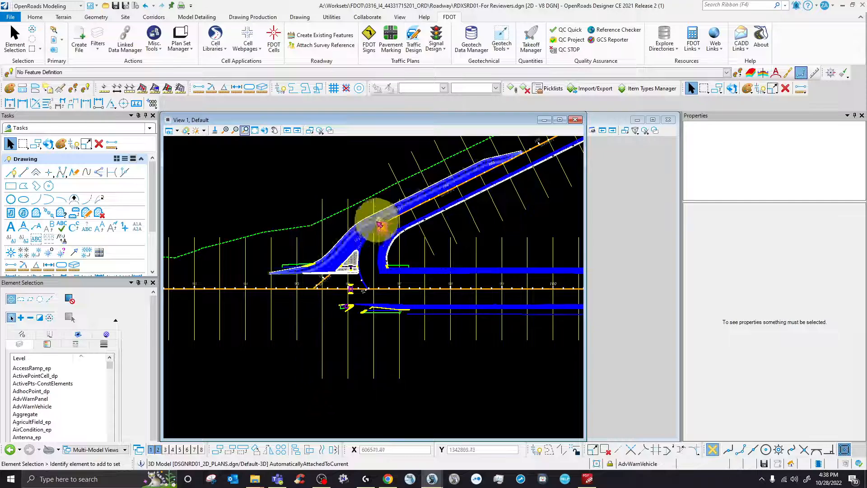
pyautogui.scroll(2, 363, 251)
pyautogui.scroll(-2, 348, 263)
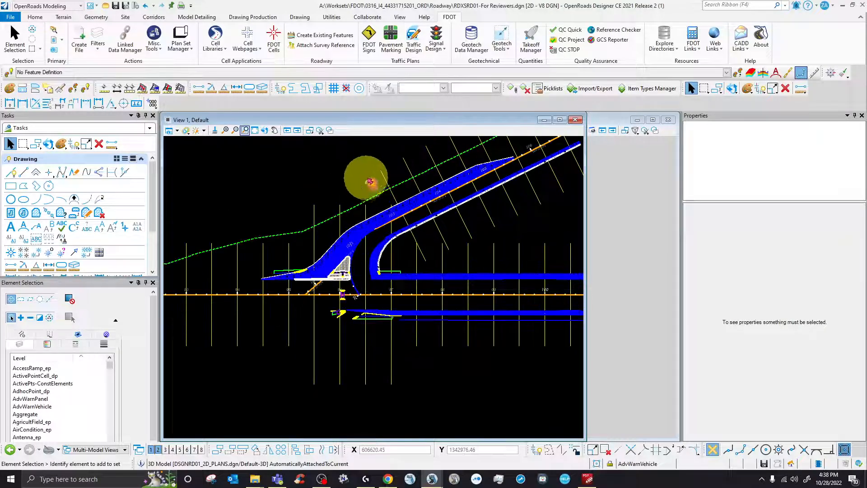
pyautogui.scroll(2, 392, 218)
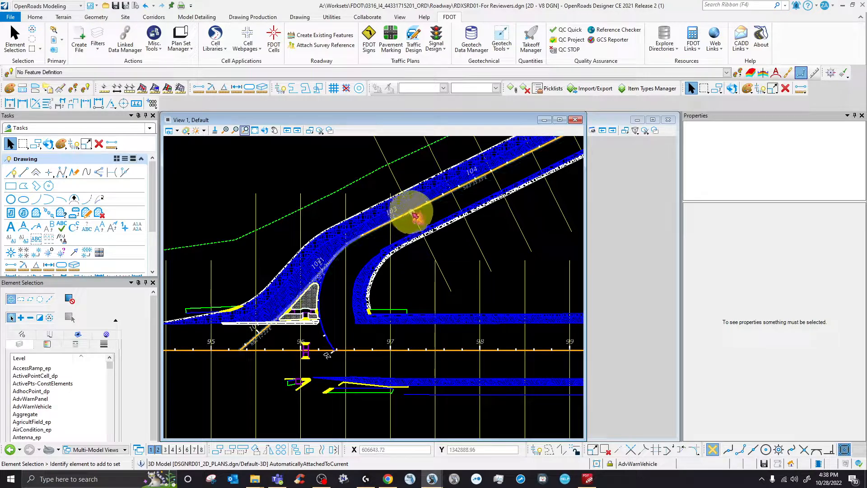
pyautogui.scroll(-2, 409, 221)
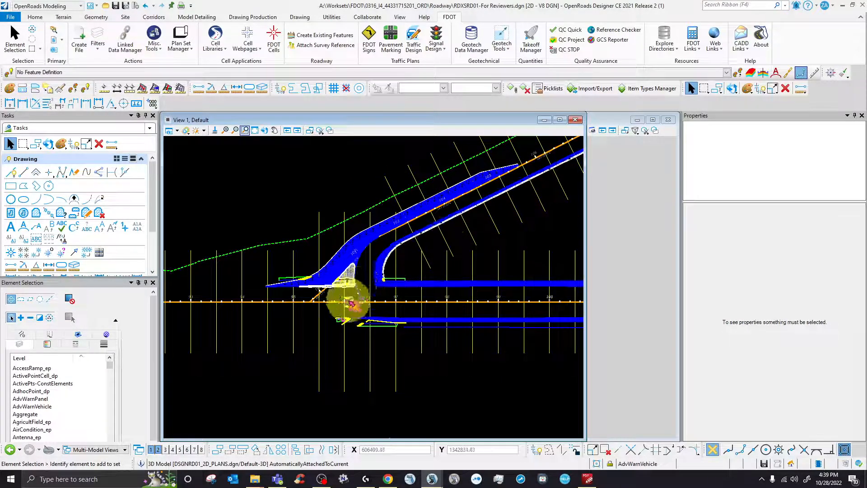
# Step: Check the ramp's own cross-section lines up to station 107 and the line coverage along the whole mainline design
pyautogui.scroll(-3, 348, 298)
pyautogui.scroll(3, 426, 252)
pyautogui.scroll(2, 410, 224)
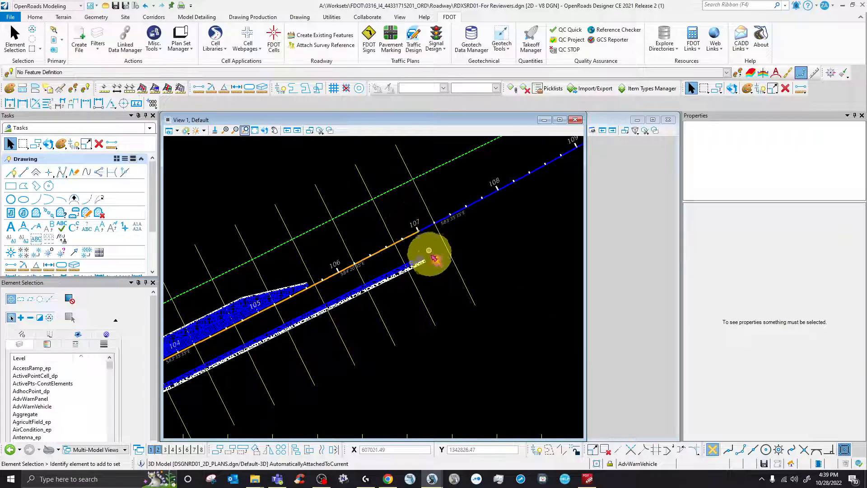
pyautogui.scroll(-4, 474, 176)
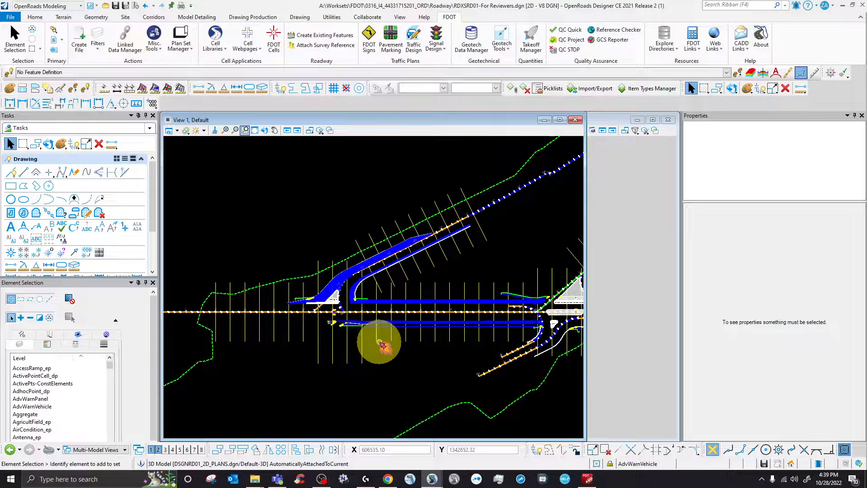
pyautogui.scroll(2, 368, 345)
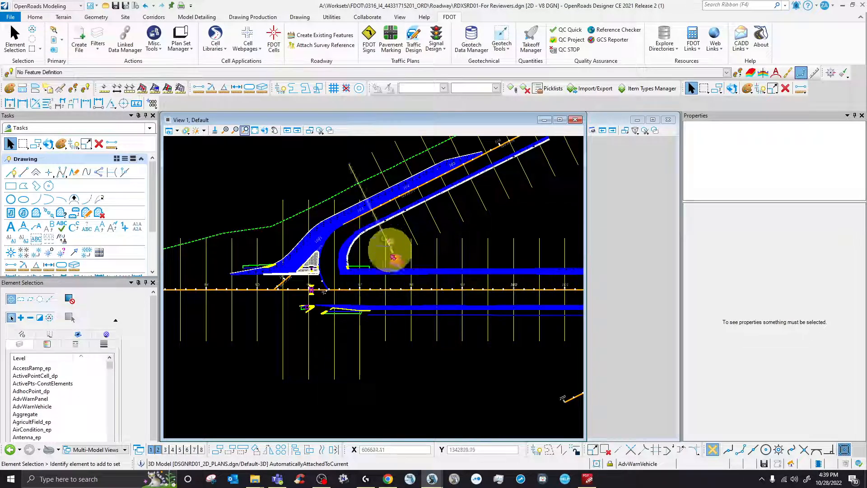
pyautogui.scroll(-4, 276, 345)
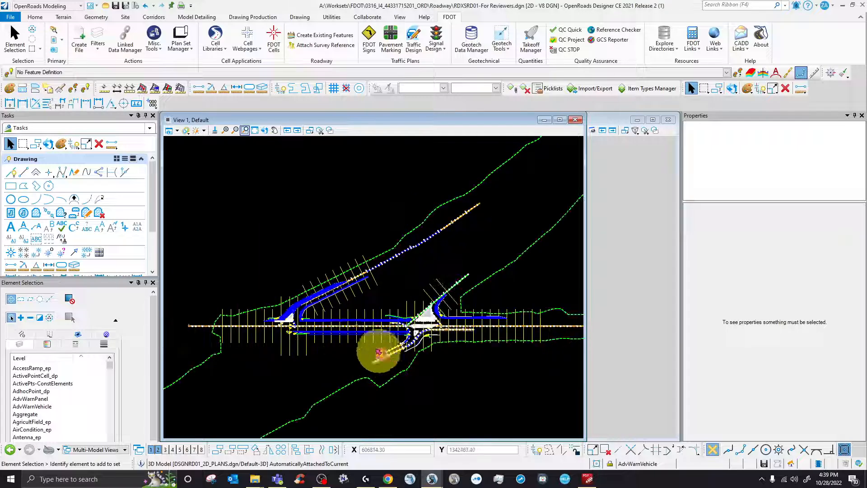
# Step: Examine the cross-section lines at the intersection near station 104, including the skewed lines around stations 302 and 303 and the overall coverage
pyautogui.scroll(4, 420, 336)
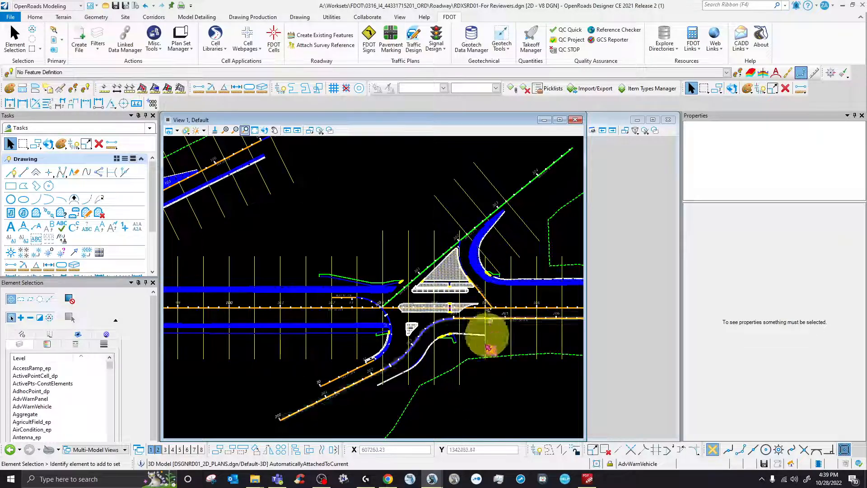
pyautogui.scroll(-2, 322, 350)
pyautogui.scroll(4, 383, 358)
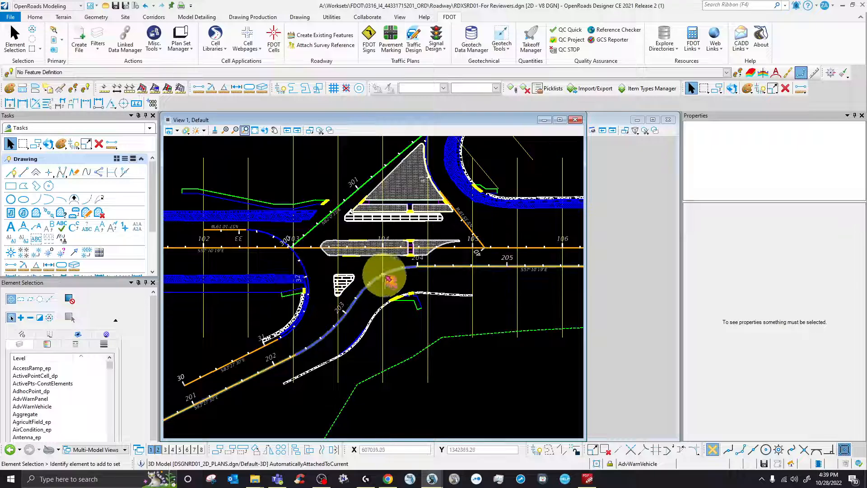
pyautogui.scroll(-2, 332, 374)
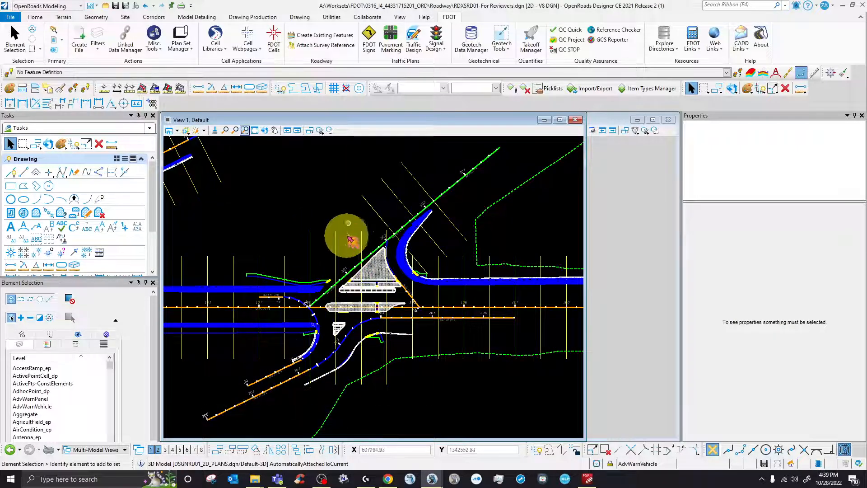
pyautogui.scroll(-3, 357, 357)
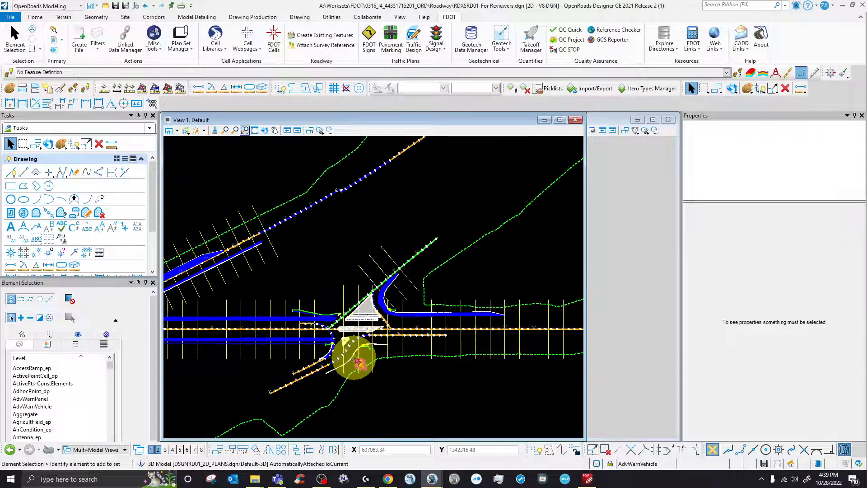
pyautogui.scroll(2, 395, 300)
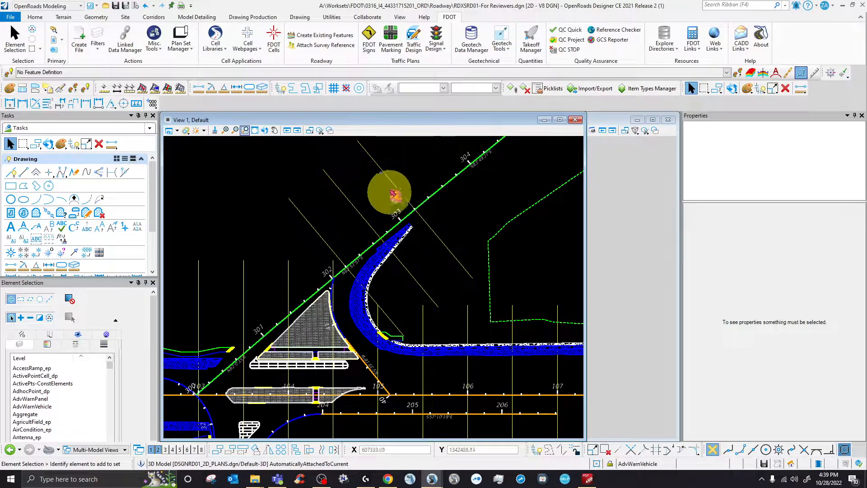
pyautogui.scroll(-3, 469, 302)
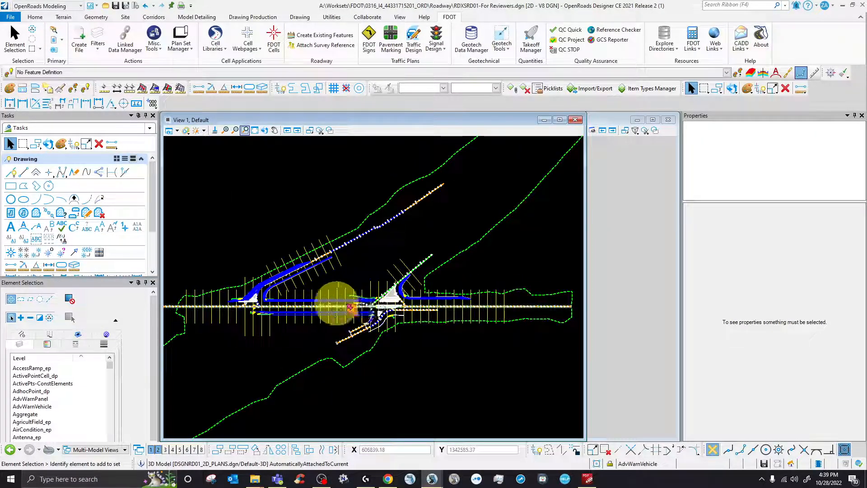
pyautogui.scroll(3, 328, 301)
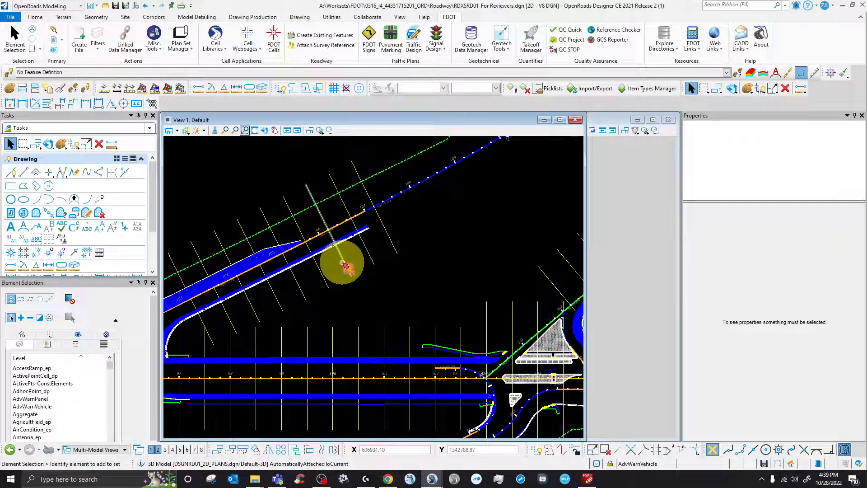
pyautogui.scroll(-4, 344, 265)
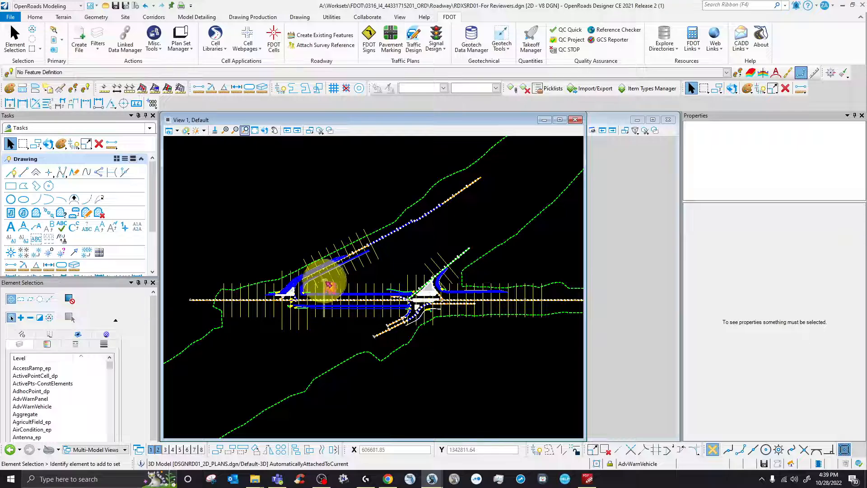
pyautogui.scroll(2, 329, 285)
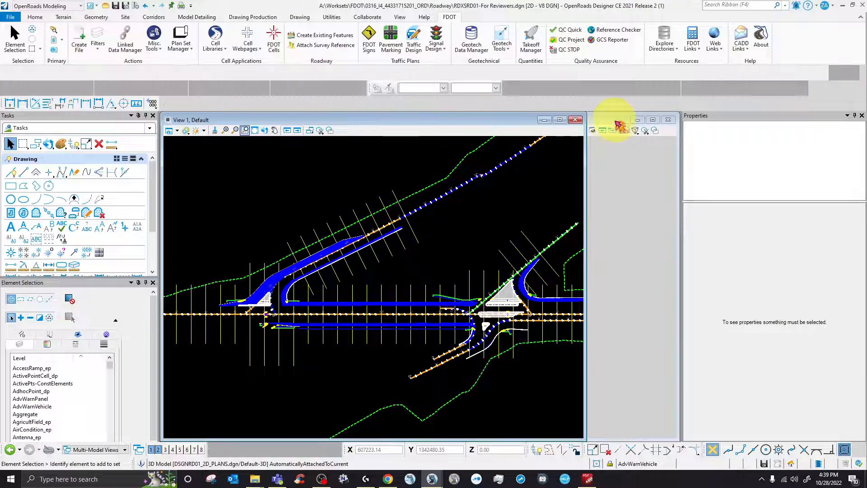
# Step: Close the empty second view and display the existing features and drainage references beneath the cross-section lines
pyautogui.click(667, 119)
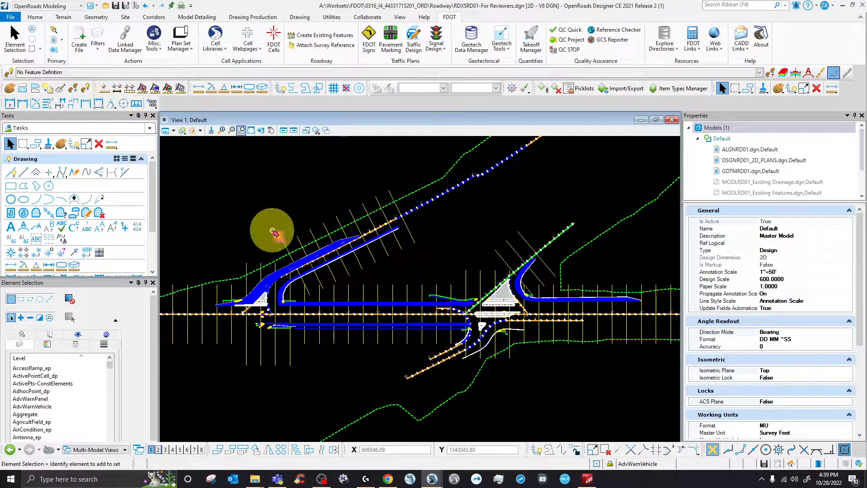
pyautogui.scroll(-2, 353, 265)
pyautogui.scroll(2, 280, 285)
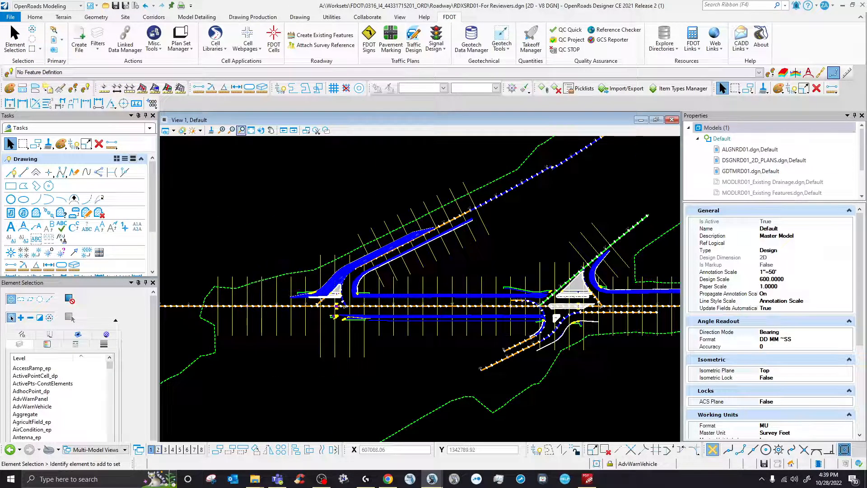
pyautogui.click(282, 185)
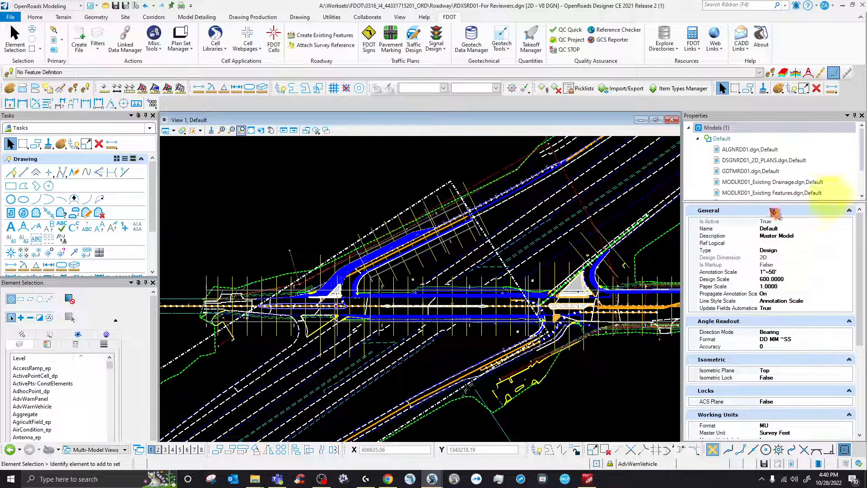
pyautogui.scroll(5, 411, 323)
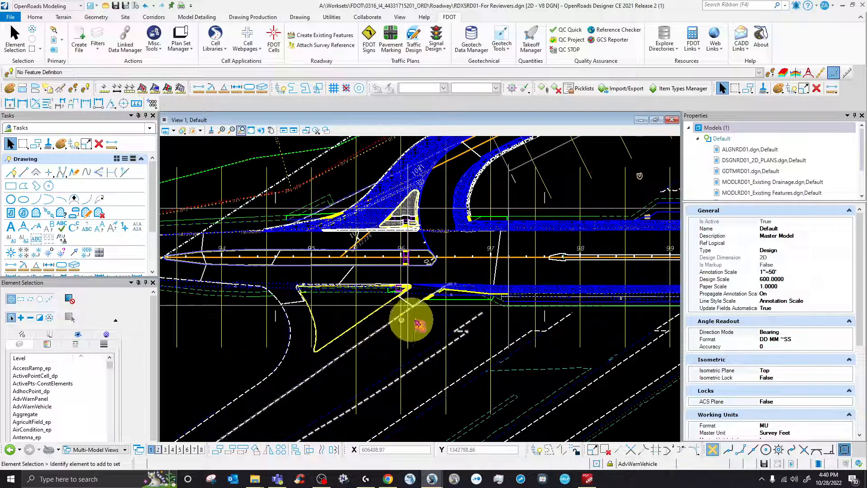
pyautogui.scroll(-2, 447, 324)
pyautogui.scroll(4, 348, 333)
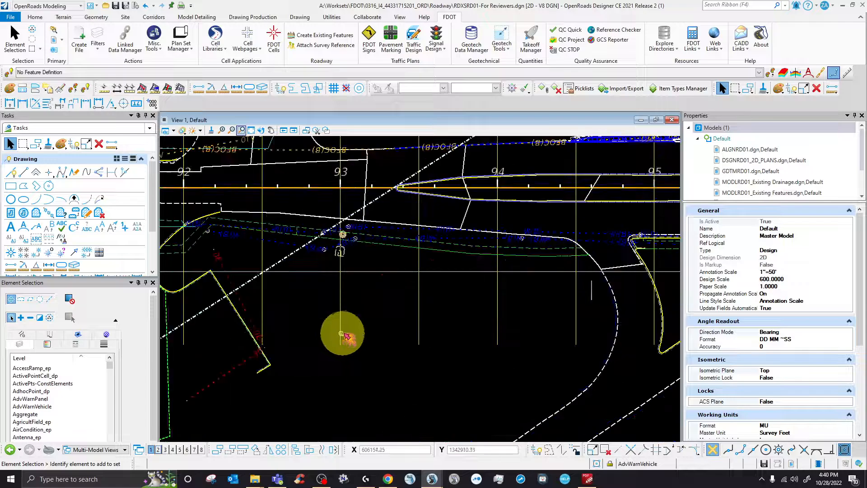
pyautogui.scroll(-3, 345, 335)
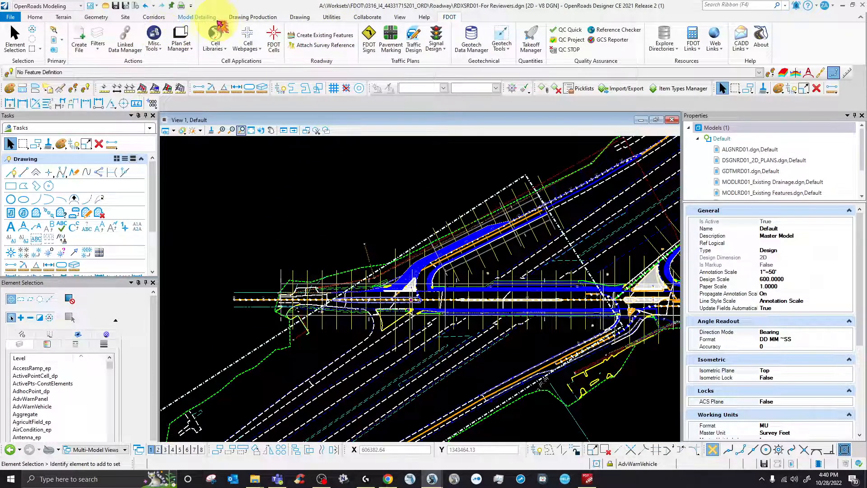
# Step: Start the Place Named Boundary tool in Civil Cross Section mode and show the available drawing seeds
pyautogui.click(254, 18)
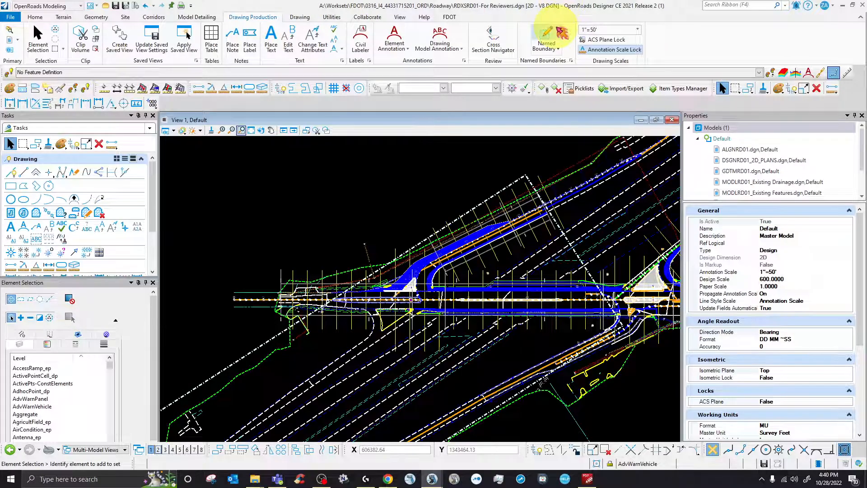
pyautogui.click(547, 36)
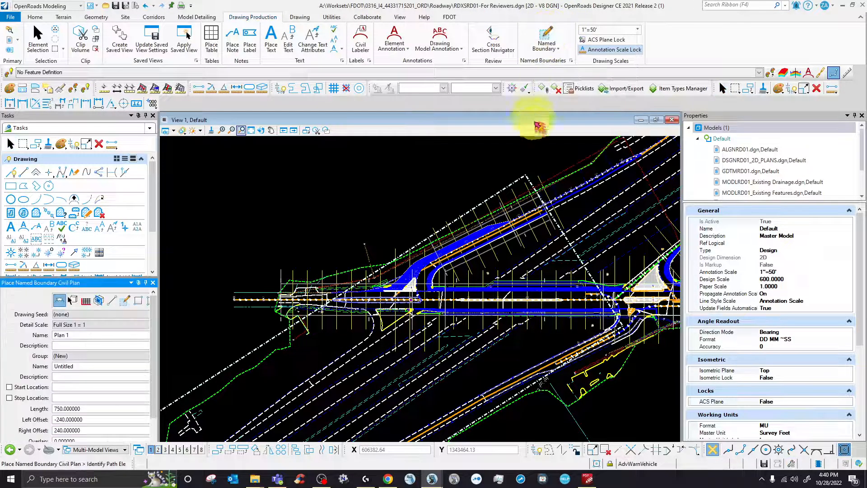
pyautogui.moveTo(57, 286); pyautogui.dragTo(276, 86)
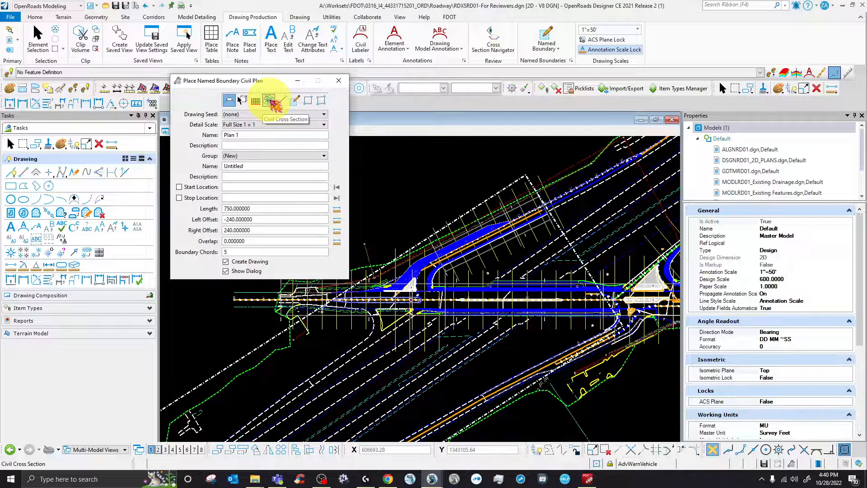
pyautogui.click(270, 100)
pyautogui.moveTo(201, 85); pyautogui.dragTo(69, 64)
pyautogui.click(134, 94)
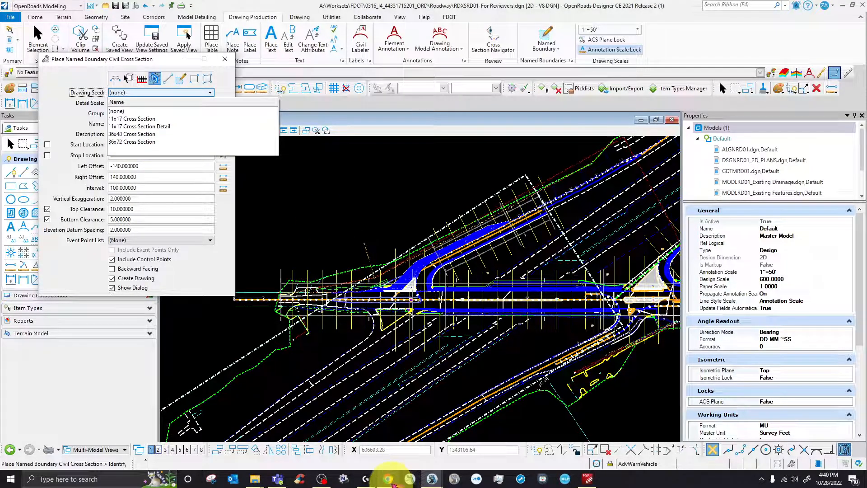
# Step: Switch to Chrome and examine the whole example cross-section sheet in 2022fdm905xsections.pdf at 25% zoom
pyautogui.click(390, 480)
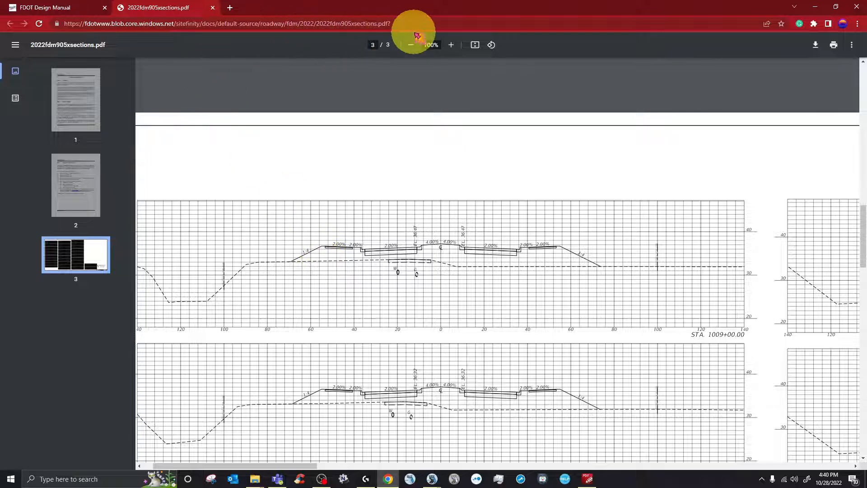
pyautogui.click(415, 47)
pyautogui.click(416, 47)
pyautogui.click(416, 47)
pyautogui.click(416, 47)
pyautogui.click(416, 47)
pyautogui.click(416, 47)
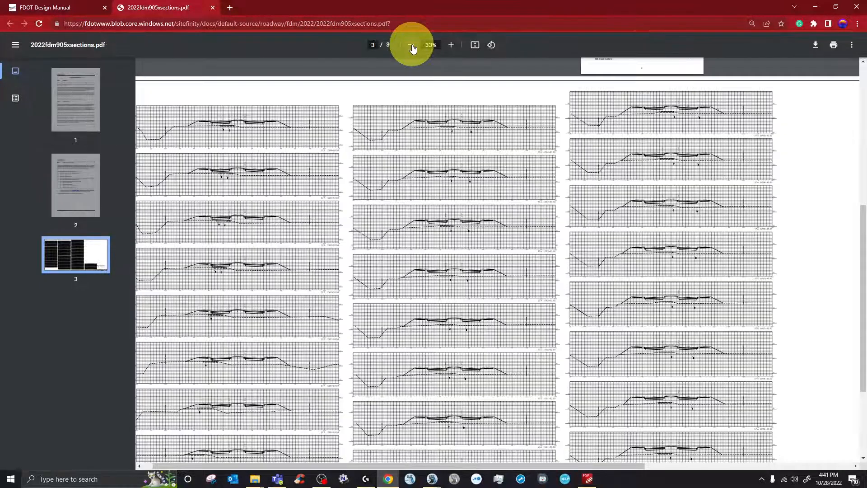
pyautogui.click(416, 47)
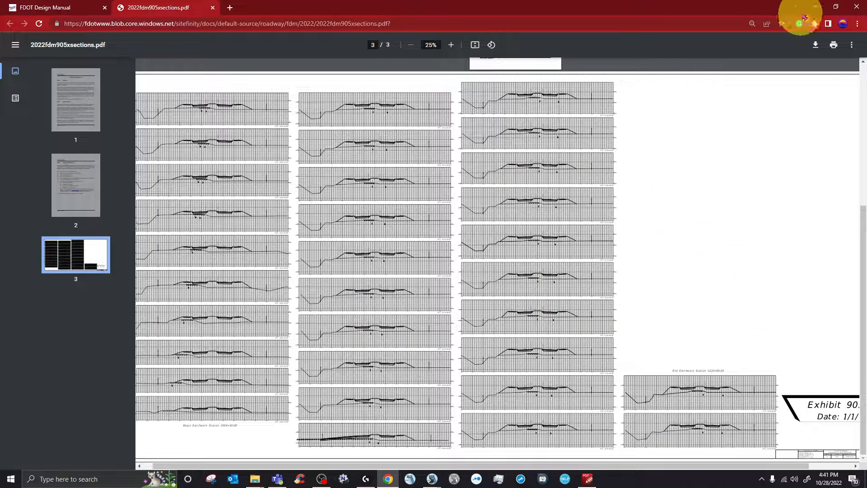
pyautogui.moveTo(307, 7); pyautogui.dragTo(632, 487)
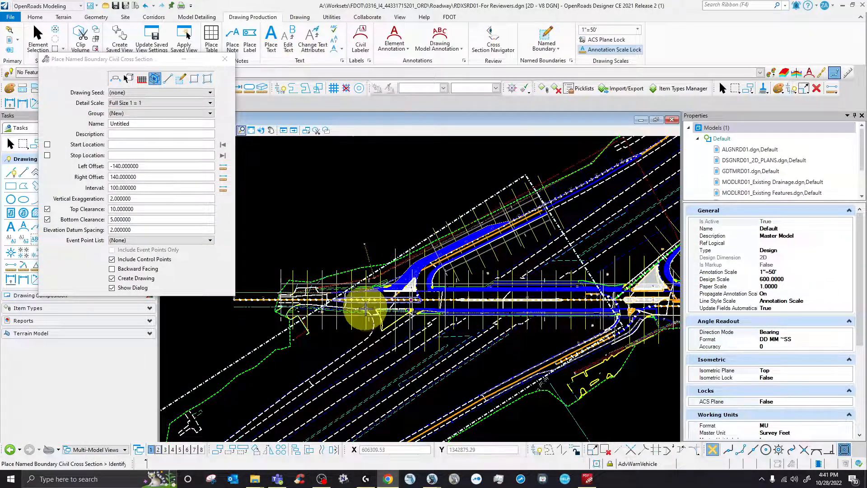
# Step: Choose the 36x72 Cross Section drawing seed for the named boundaries in OpenRoads Designer
pyautogui.scroll(2, 358, 300)
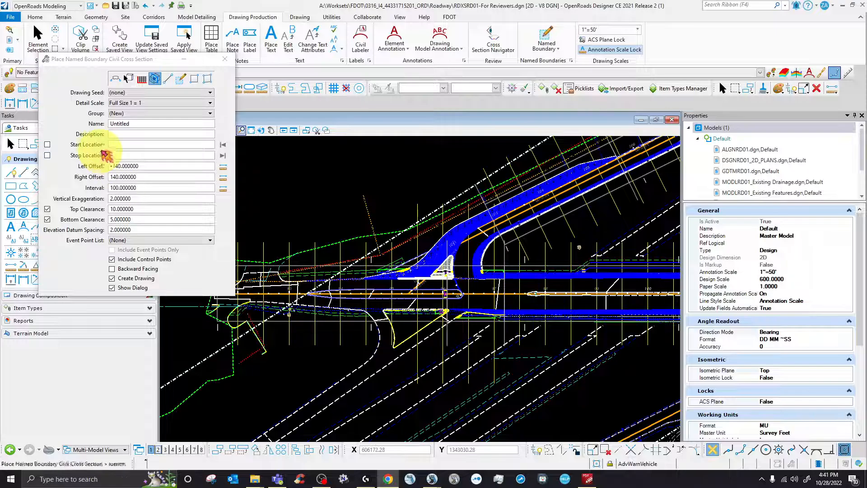
pyautogui.click(122, 92)
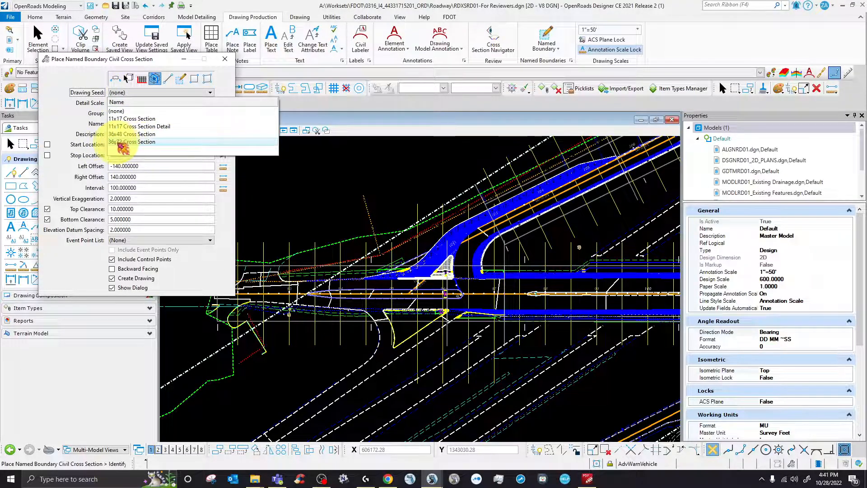
pyautogui.click(135, 142)
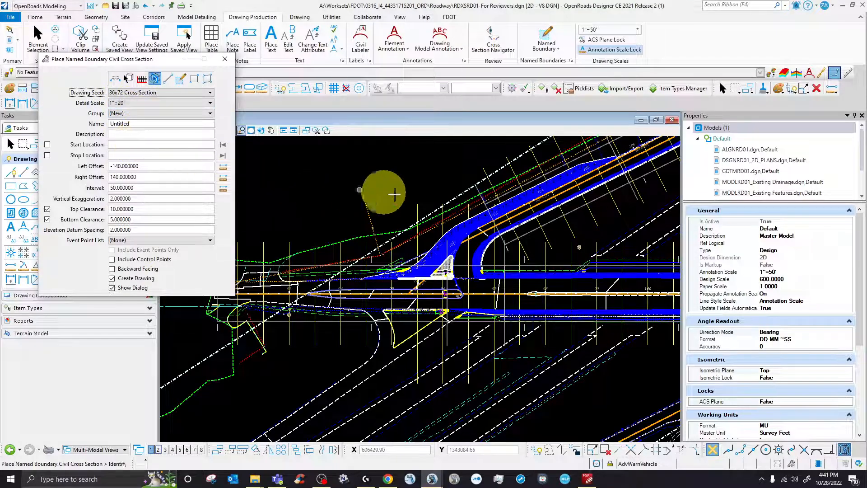
# Step: Select the SR566 baseline as the path and set the cross-section start location at station 92+00
pyautogui.scroll(4, 497, 262)
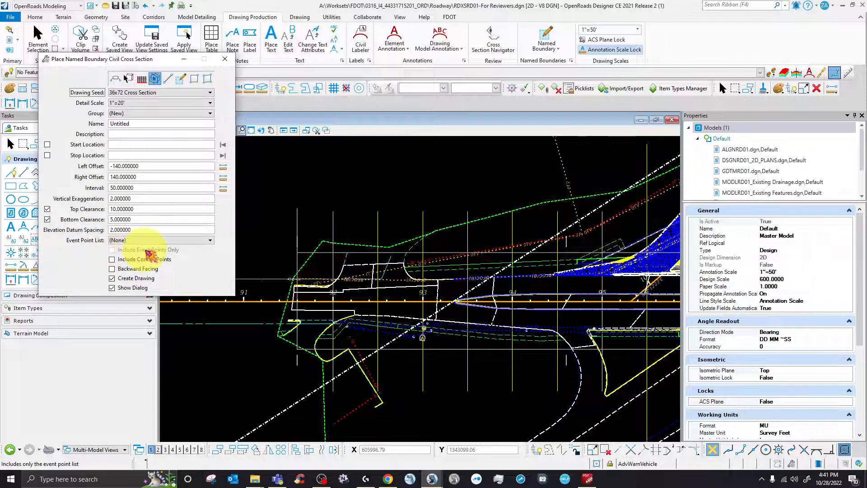
pyautogui.scroll(2, 256, 302)
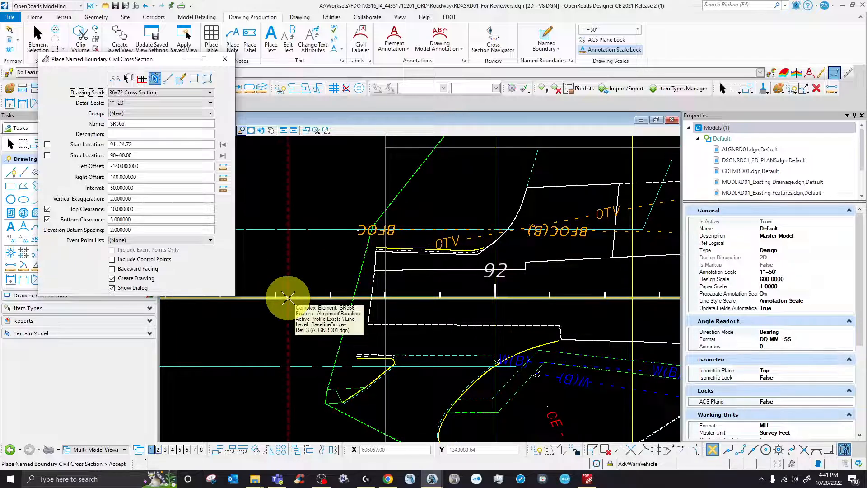
pyautogui.scroll(-4, 278, 319)
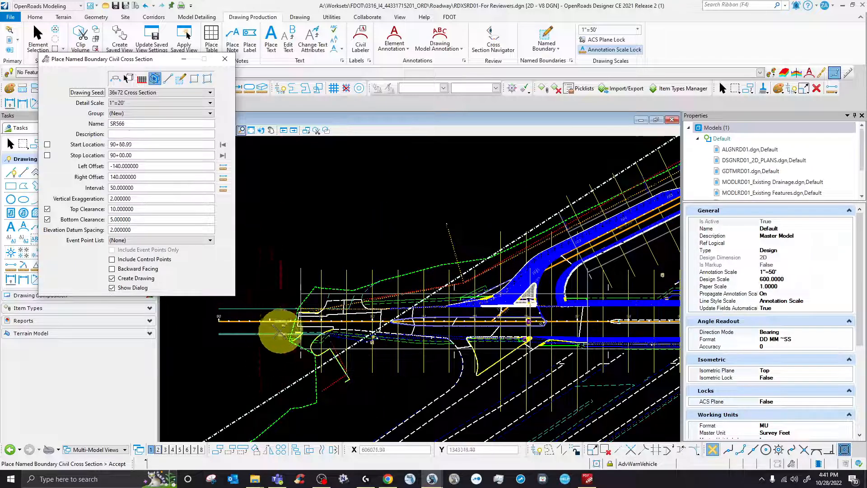
pyautogui.scroll(4, 289, 352)
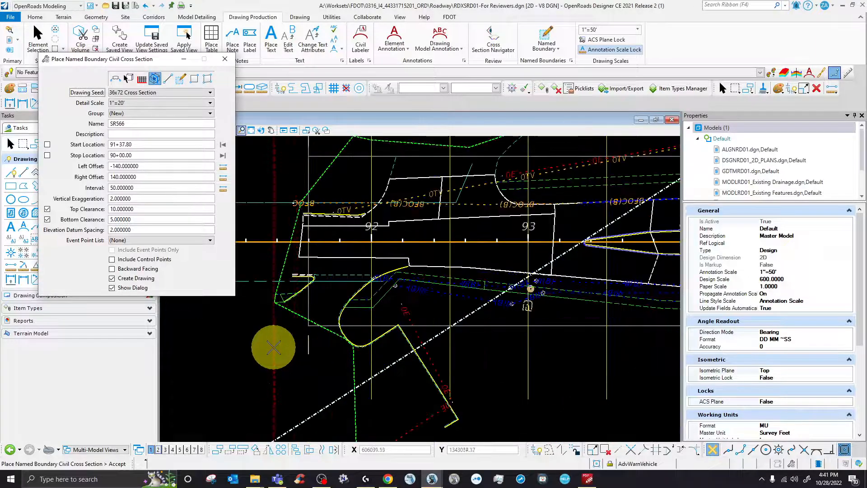
pyautogui.scroll(-2, 274, 347)
pyautogui.scroll(4, 319, 345)
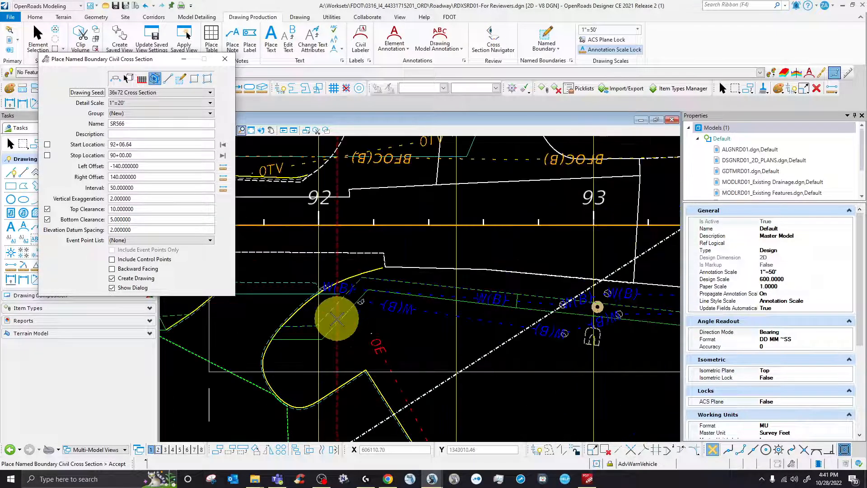
pyautogui.click(320, 224)
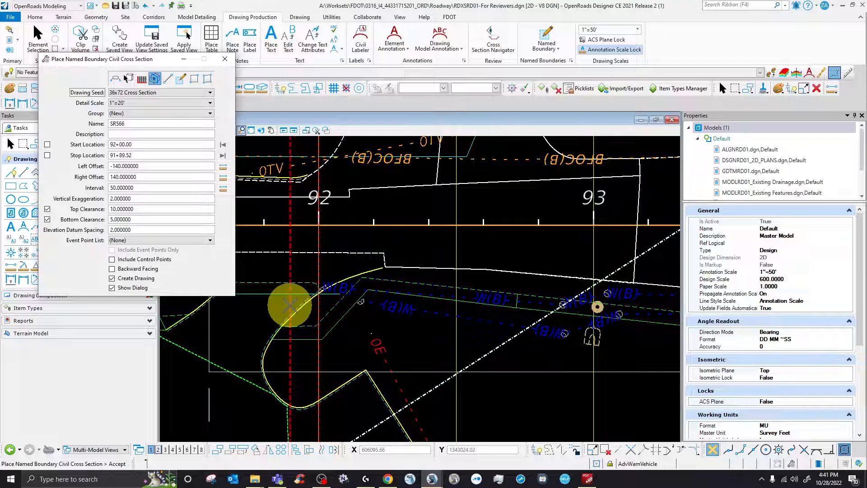
# Step: Set the cross-section stop location at station 95+00 along the SR566 baseline
pyautogui.scroll(-5, 290, 307)
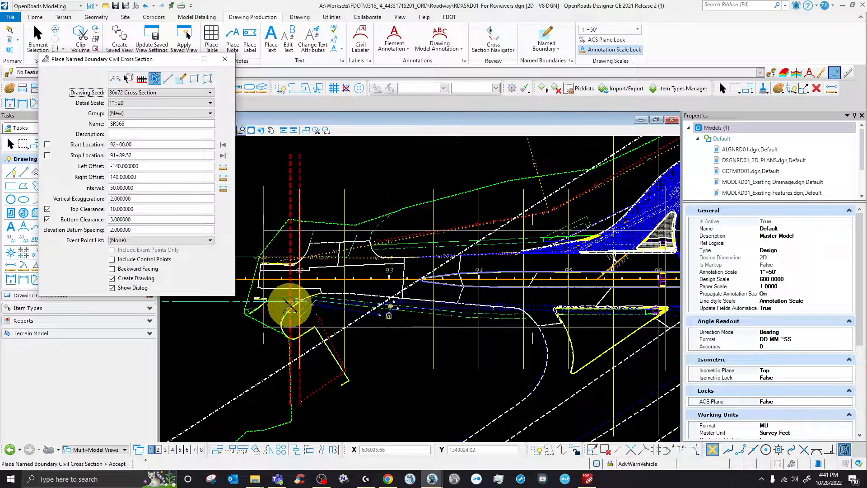
pyautogui.scroll(-3, 295, 323)
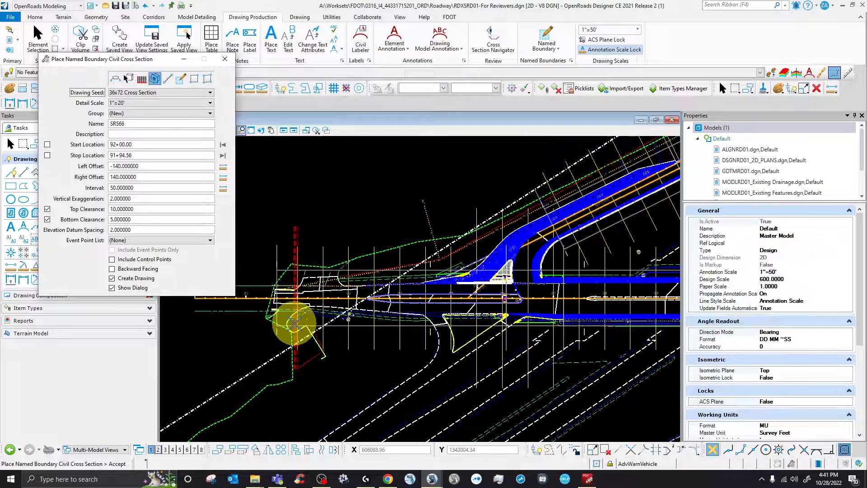
pyautogui.scroll(2, 351, 330)
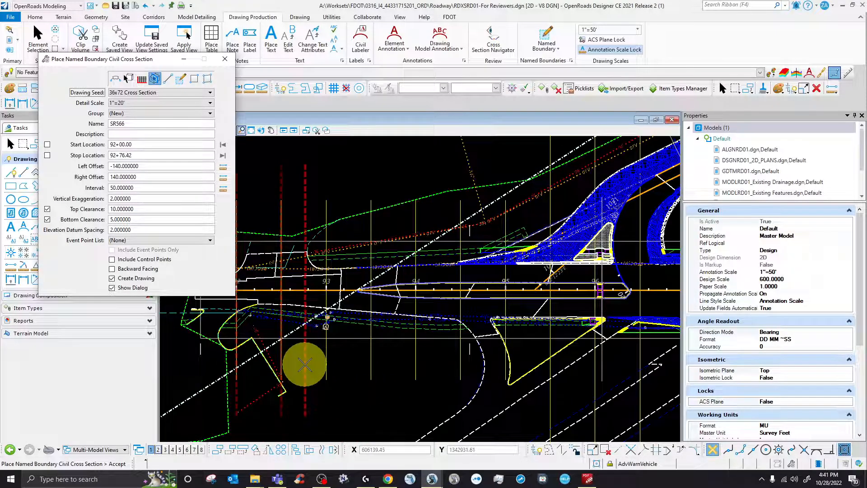
pyautogui.scroll(-2, 305, 365)
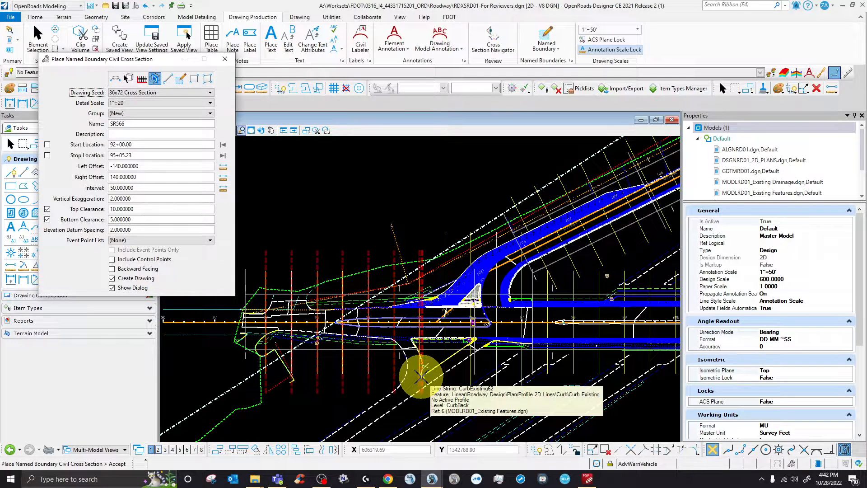
pyautogui.scroll(2, 425, 376)
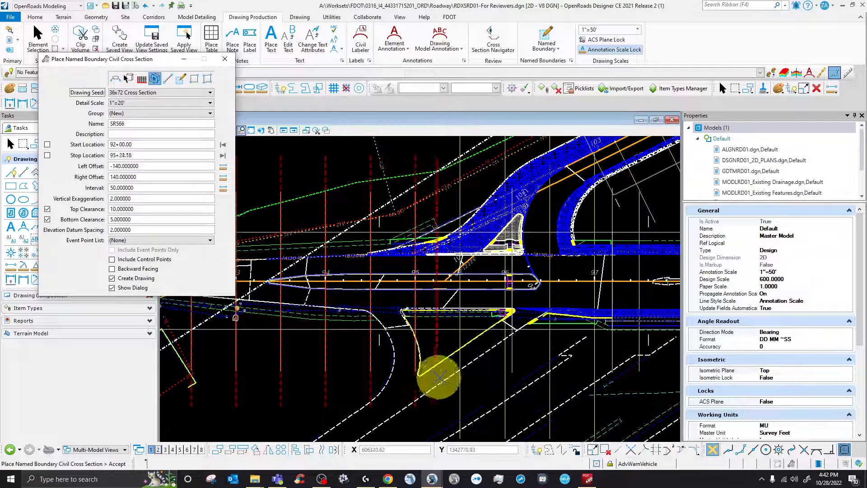
pyautogui.scroll(-2, 395, 376)
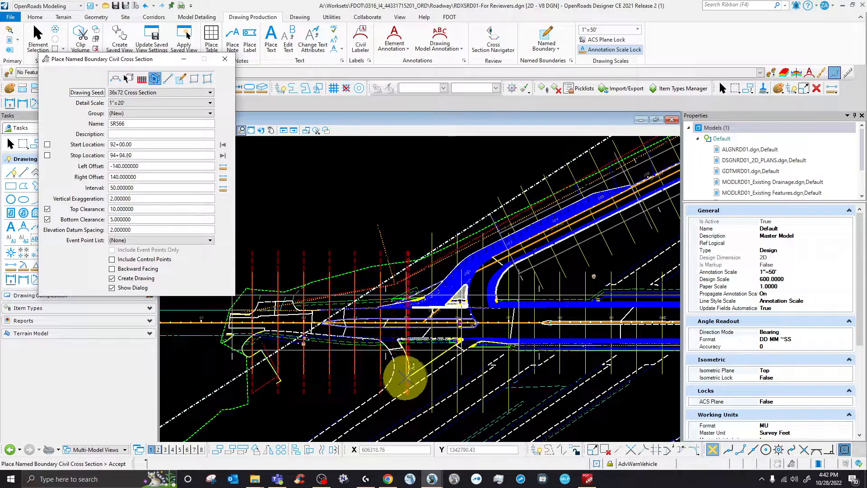
pyautogui.scroll(2, 407, 376)
pyautogui.scroll(5, 405, 306)
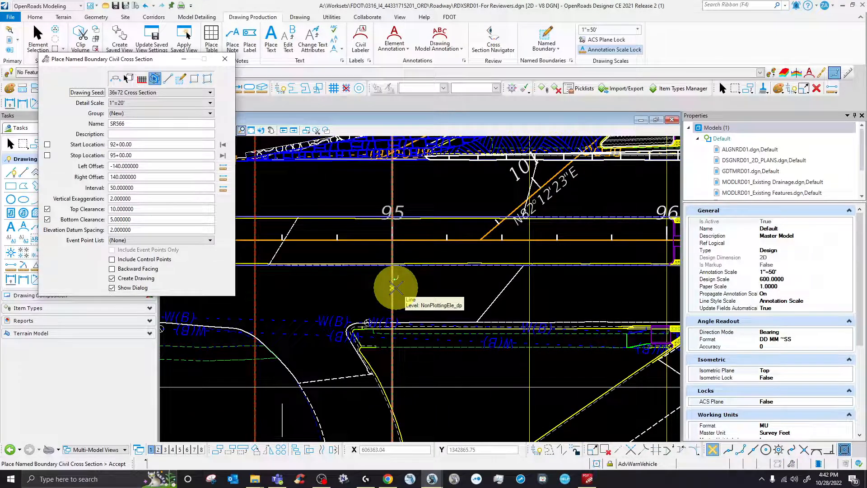
pyautogui.scroll(-4, 367, 324)
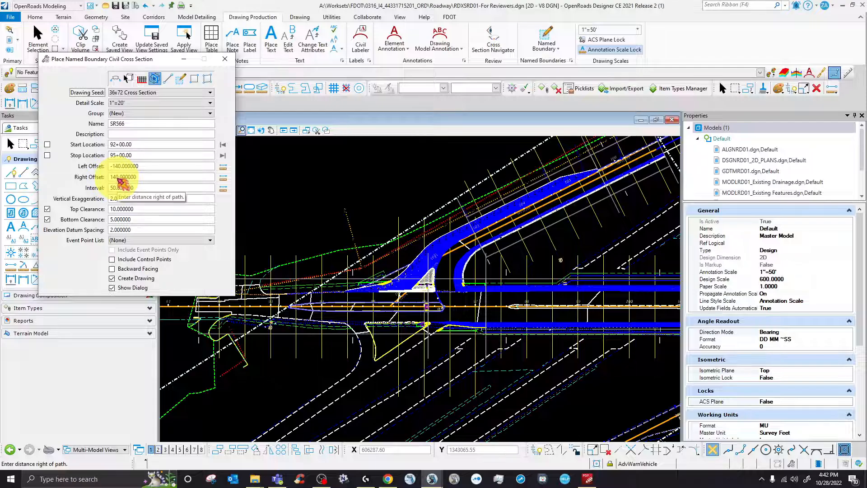
# Step: Set the cross-section left offset to -100 and the right offset to 100
pyautogui.scroll(5, 345, 308)
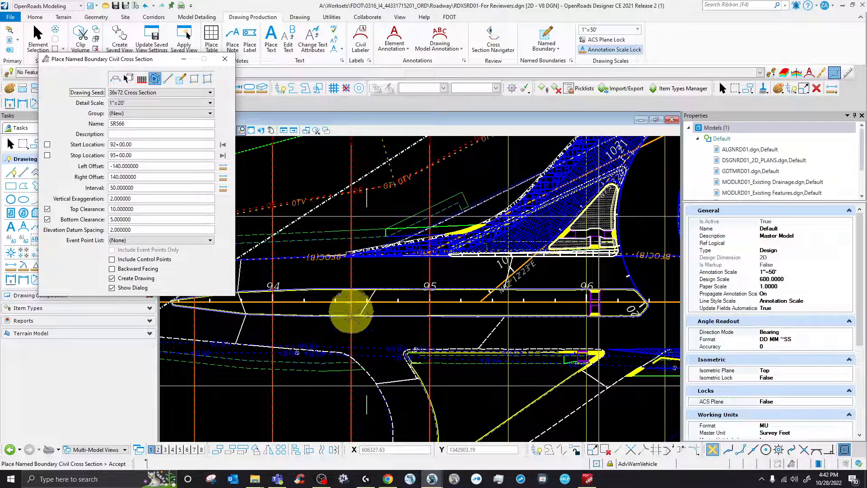
pyautogui.scroll(-3, 353, 339)
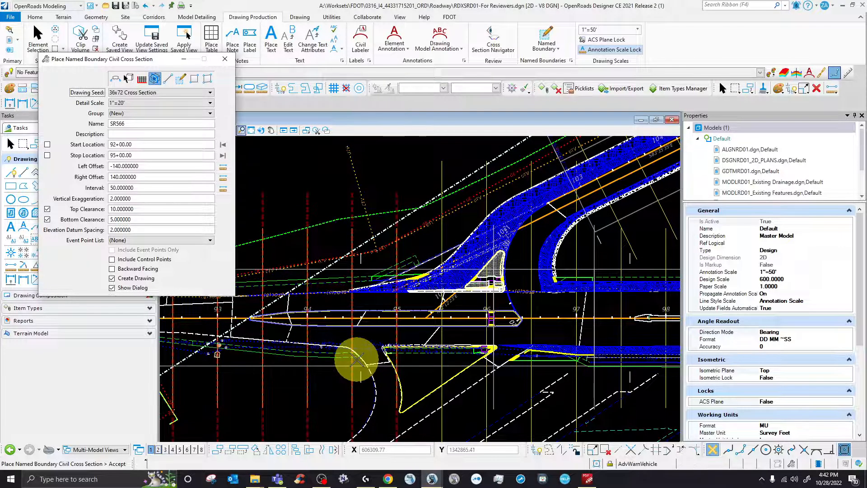
pyautogui.click(379, 325)
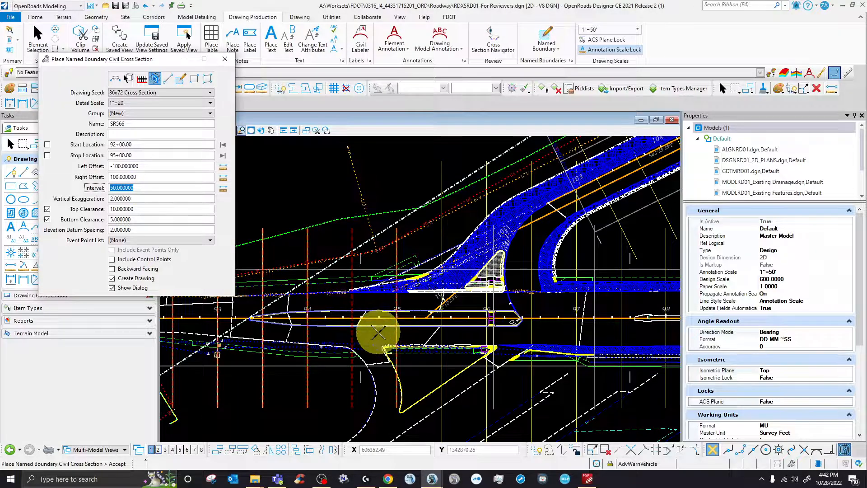
# Step: Place the SR566 cross-section named boundaries from station 92+00 to 95+00 at 50 intervals and dismiss the warning
pyautogui.scroll(-2, 367, 328)
pyautogui.scroll(2, 363, 251)
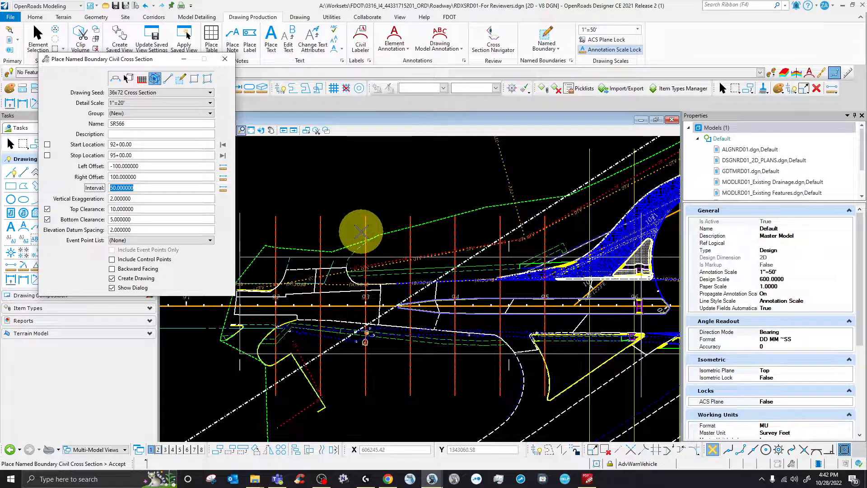
pyautogui.scroll(3, 360, 236)
pyautogui.scroll(-2, 314, 291)
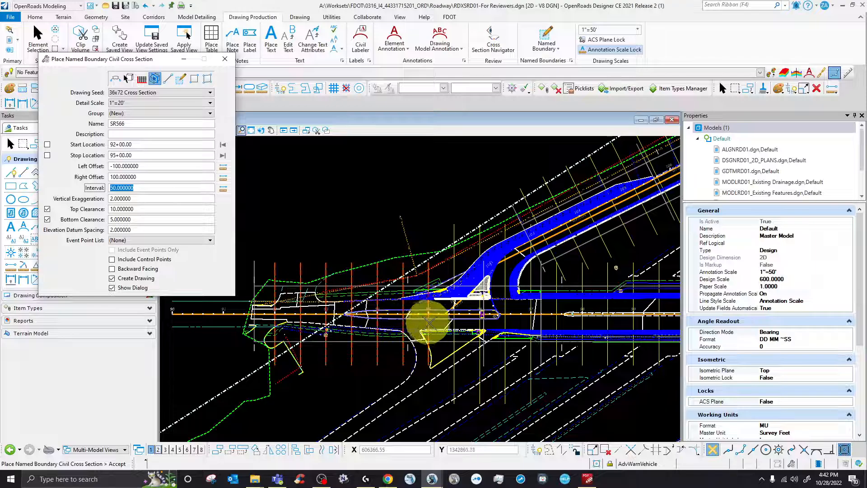
pyautogui.scroll(1, 427, 311)
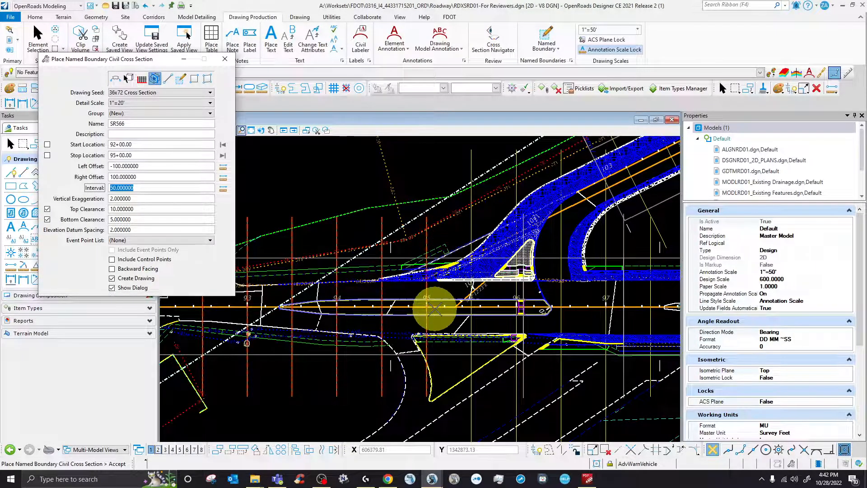
pyautogui.scroll(-2, 423, 307)
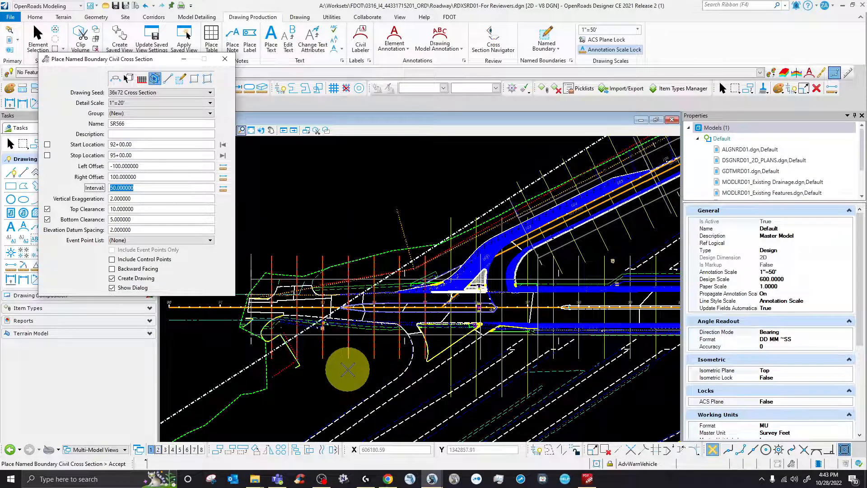
pyautogui.click(379, 370)
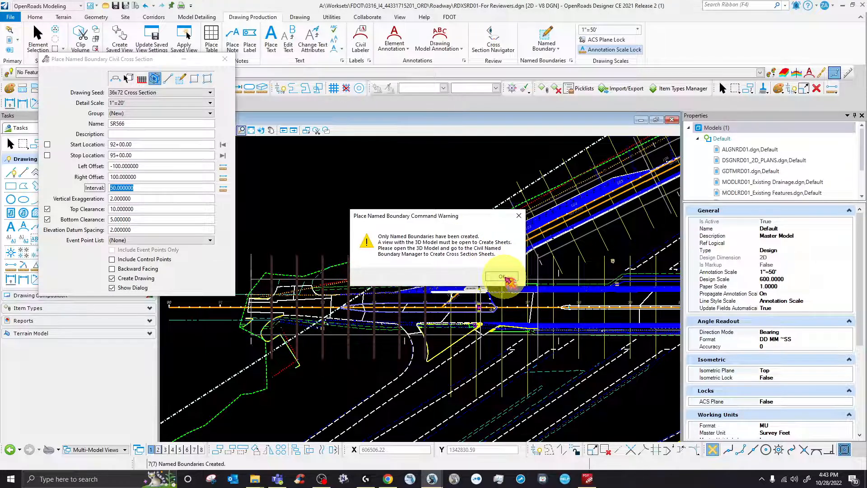
pyautogui.click(502, 276)
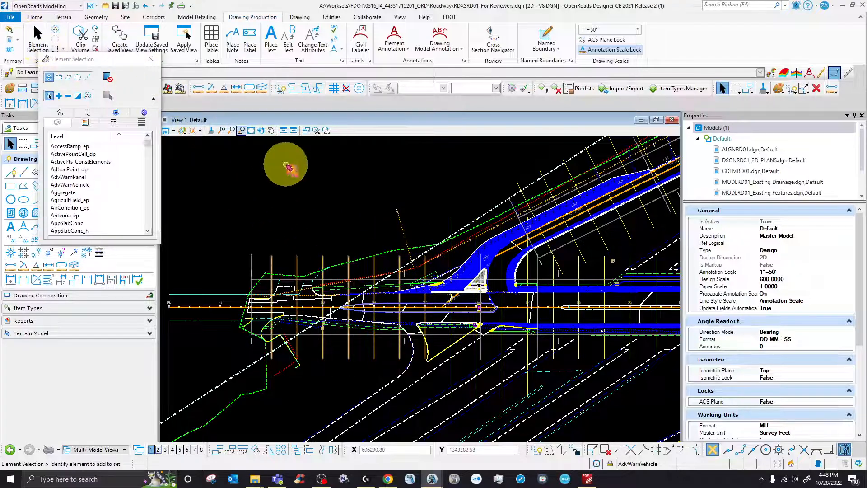
# Step: Arrange the workspace as 2 Views Plan/3D and examine the cross-section boundaries along the corridor in the 3D model
pyautogui.rightClick(256, 200)
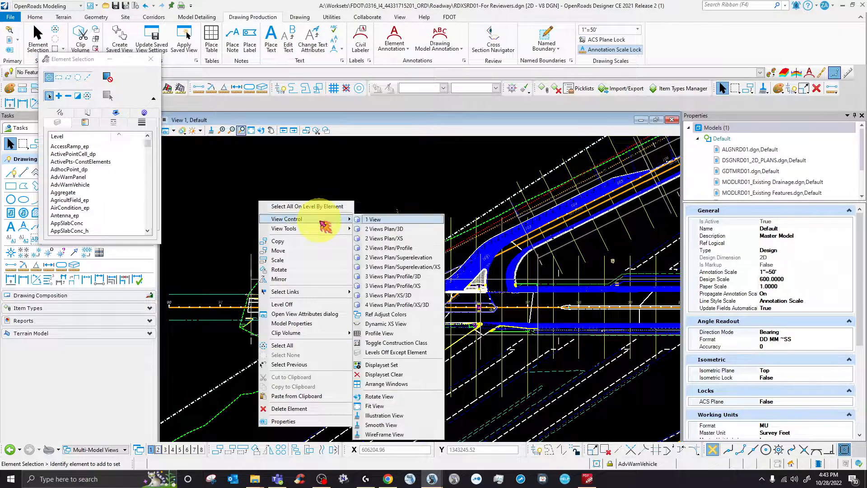
pyautogui.click(367, 228)
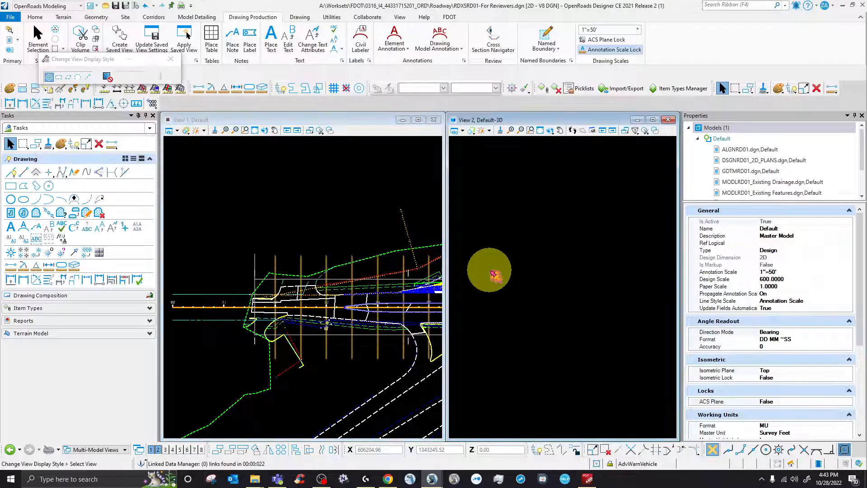
pyautogui.click(525, 289)
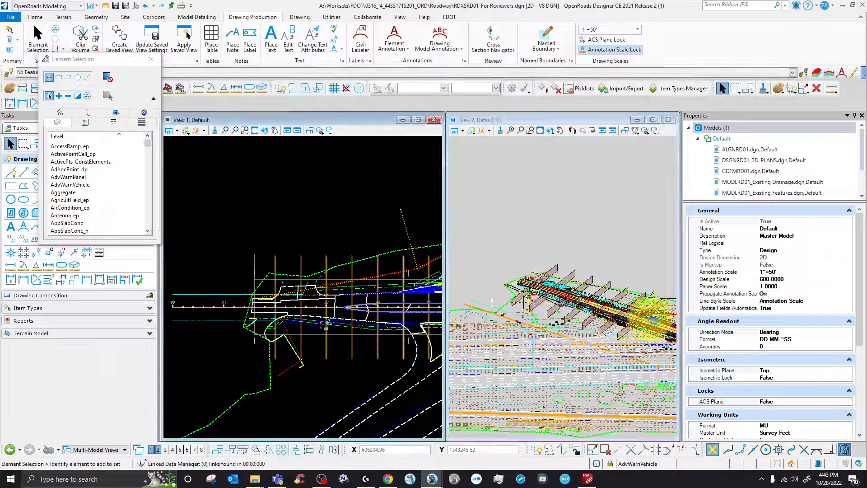
pyautogui.scroll(3, 632, 328)
pyautogui.scroll(3, 612, 337)
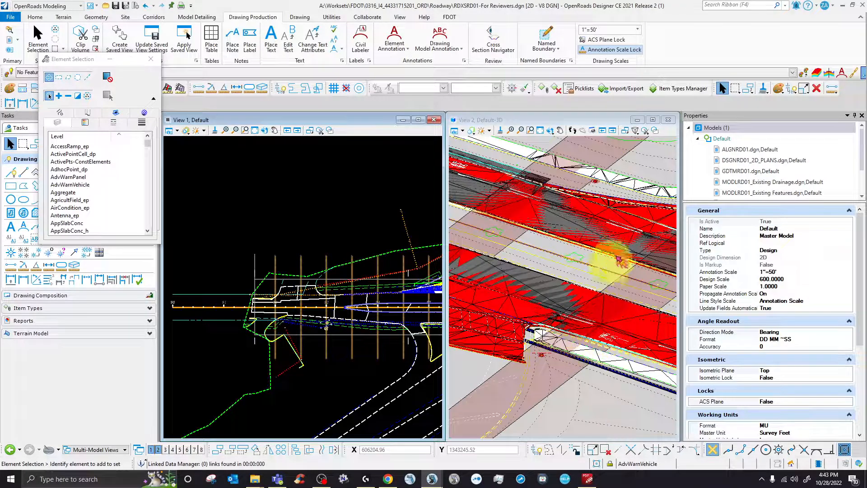
pyautogui.scroll(-3, 563, 325)
pyautogui.scroll(-5, 581, 301)
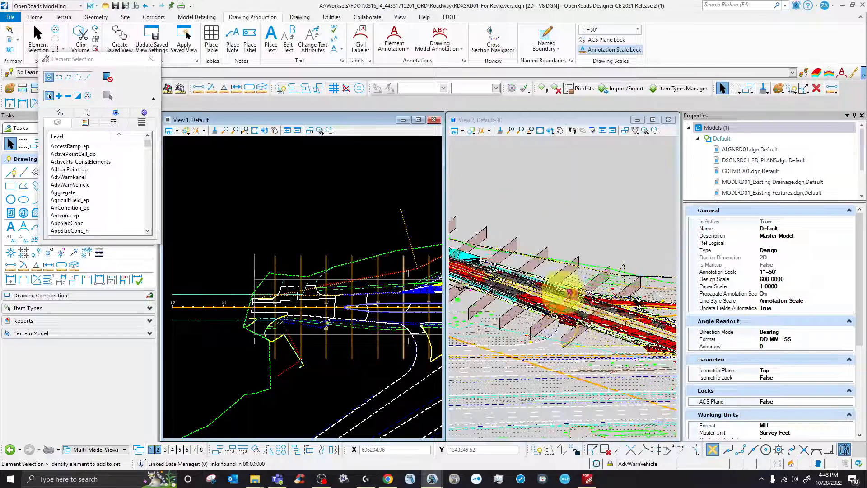
pyautogui.scroll(-2, 546, 302)
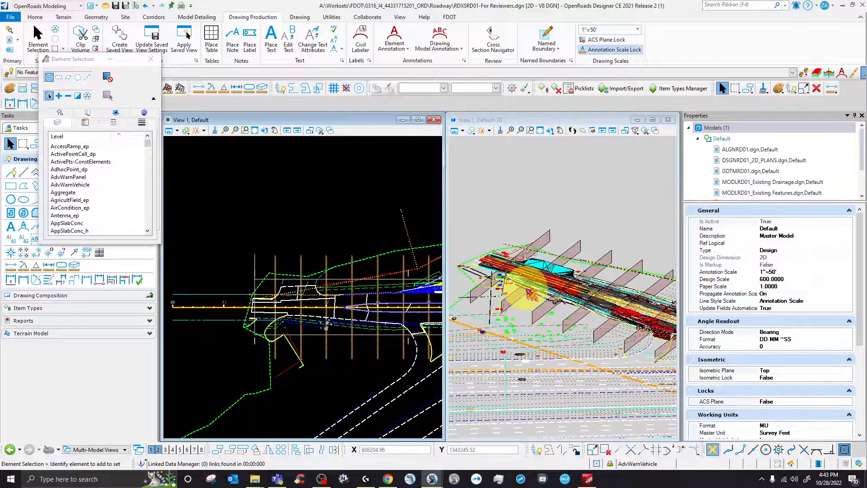
pyautogui.click(546, 35)
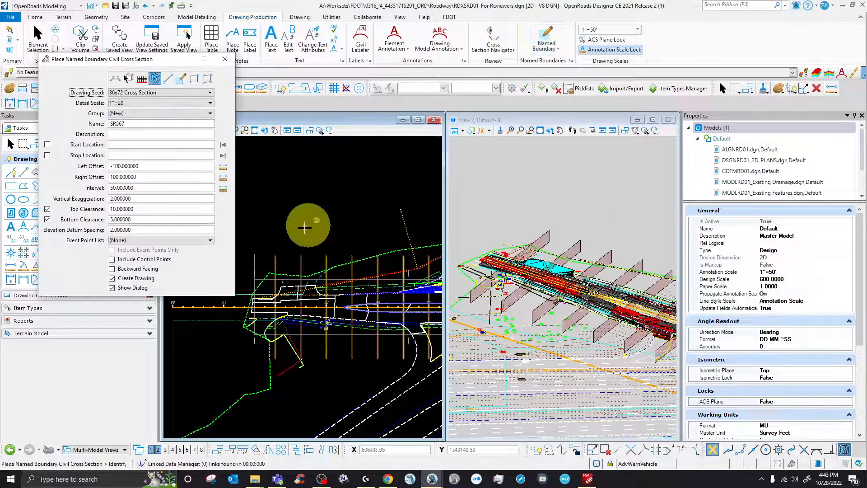
pyautogui.click(156, 78)
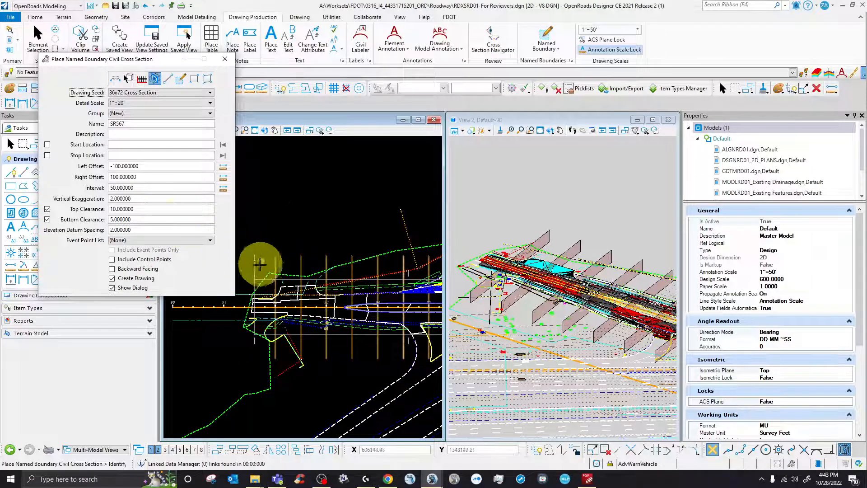
pyautogui.click(225, 61)
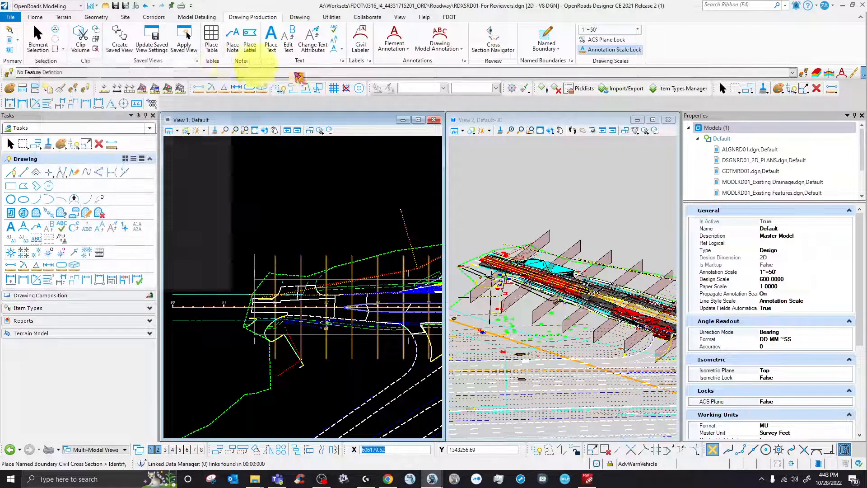
# Step: Open the Named Boundaries manager, check the plan, profile, cross-section and other groups, and close it
pyautogui.click(563, 51)
pyautogui.click(567, 45)
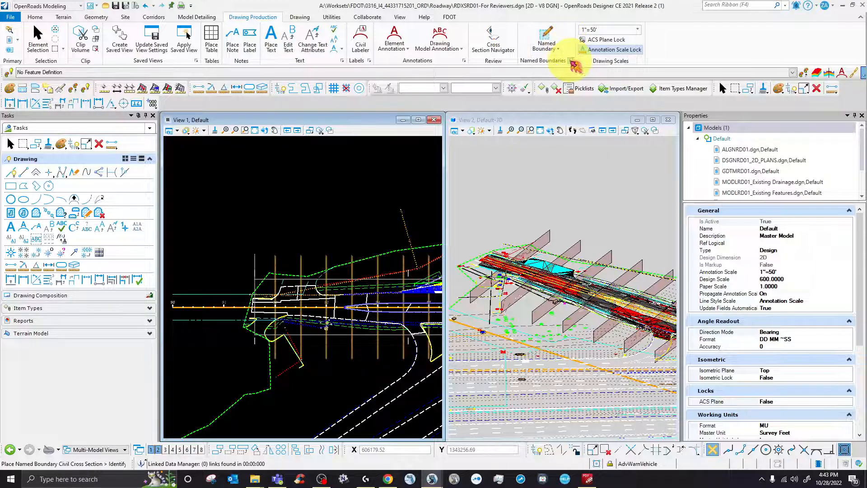
pyautogui.click(571, 60)
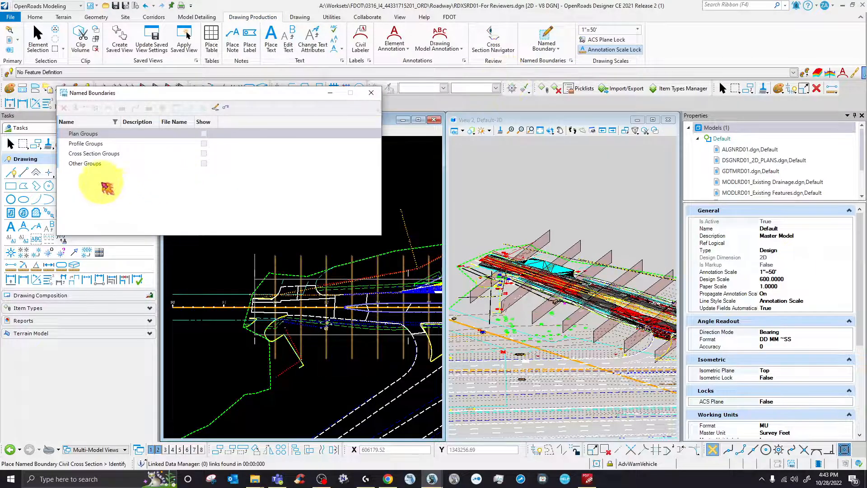
pyautogui.click(104, 144)
pyautogui.click(100, 153)
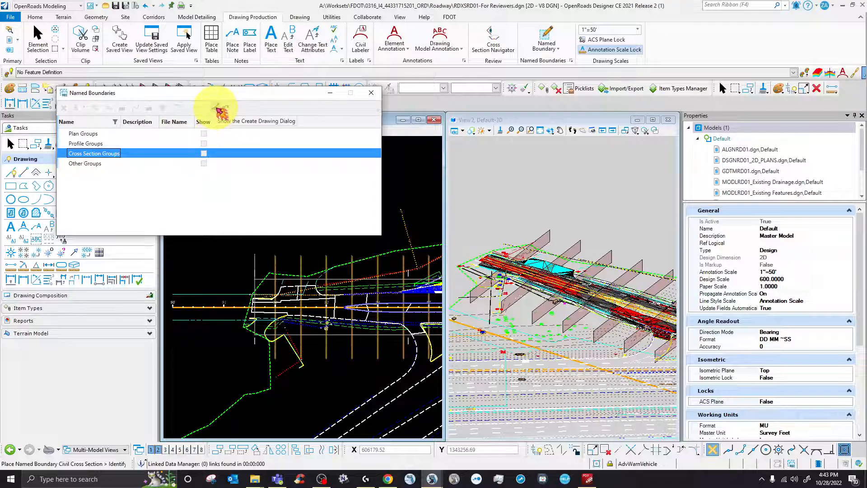
pyautogui.click(111, 164)
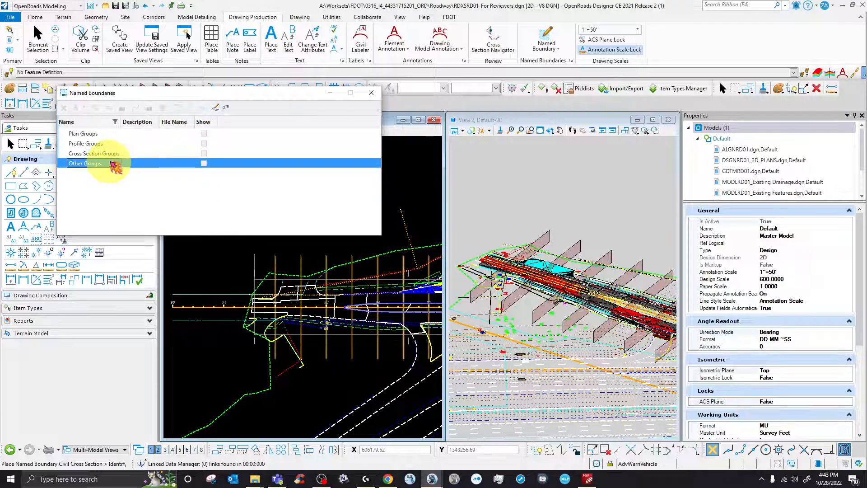
pyautogui.click(120, 145)
pyautogui.click(126, 136)
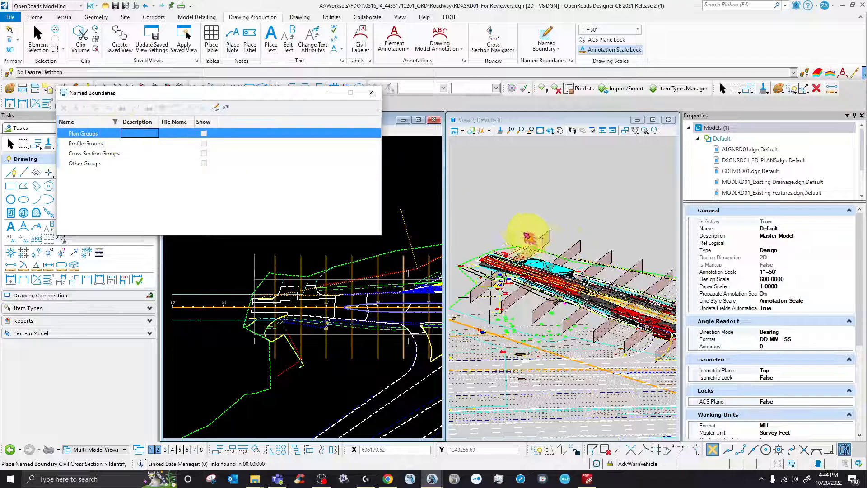
pyautogui.click(371, 93)
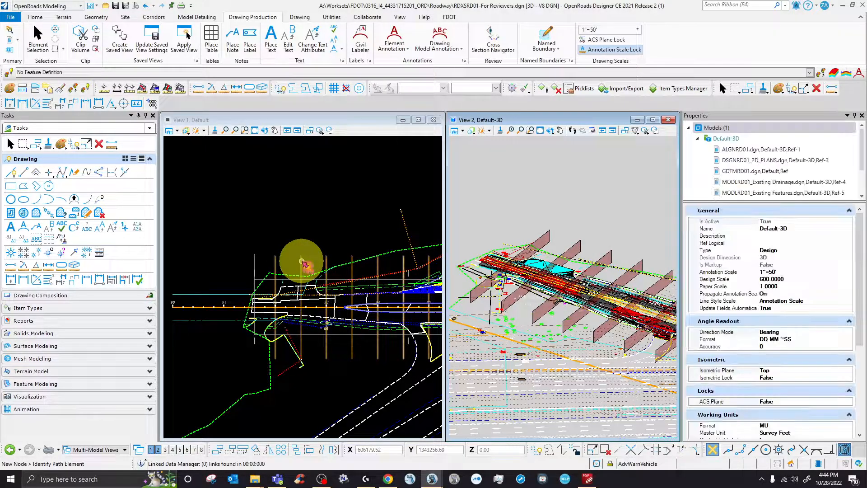
# Step: Make the plan view active and undo the placement of the cross-section named boundaries
pyautogui.click(302, 262)
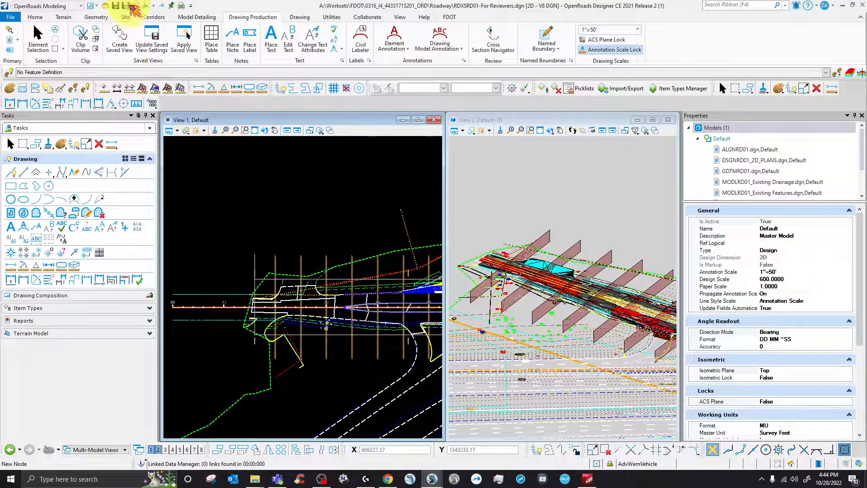
pyautogui.click(147, 6)
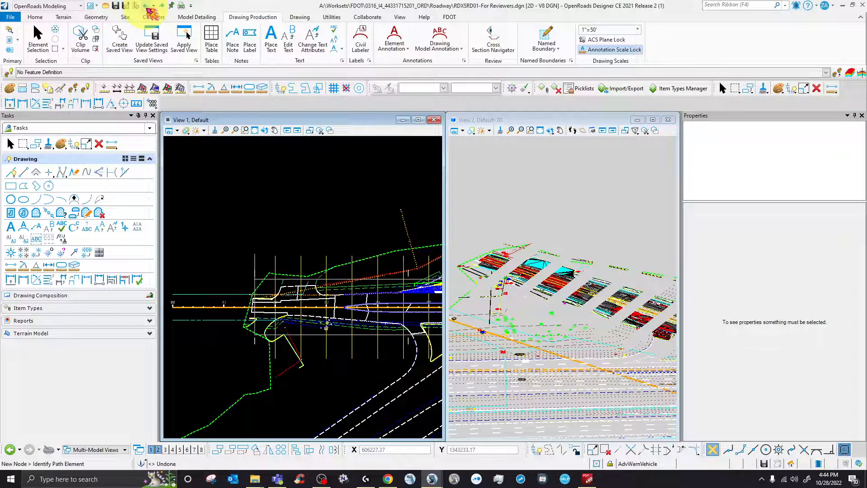
pyautogui.scroll(5, 564, 291)
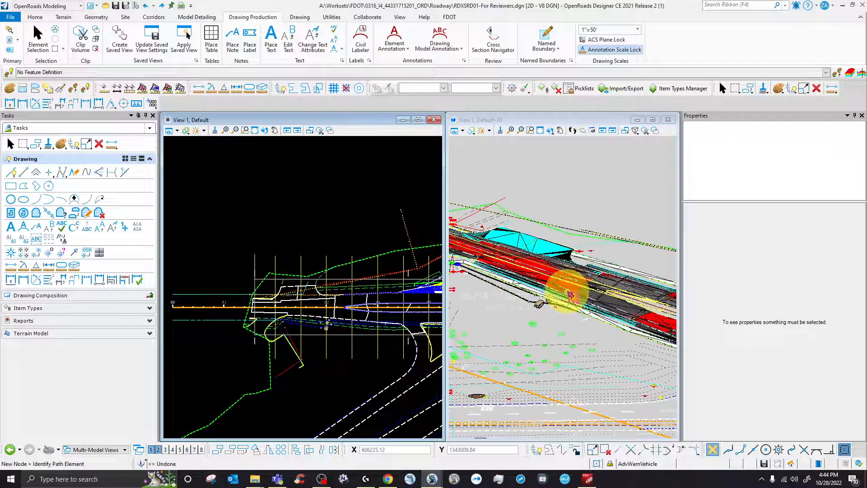
# Step: Start a civil cross-section named boundary with the 36x72 Cross Section seed, pick the SR566 alignment and set the start station to 92+00
pyautogui.scroll(3, 321, 297)
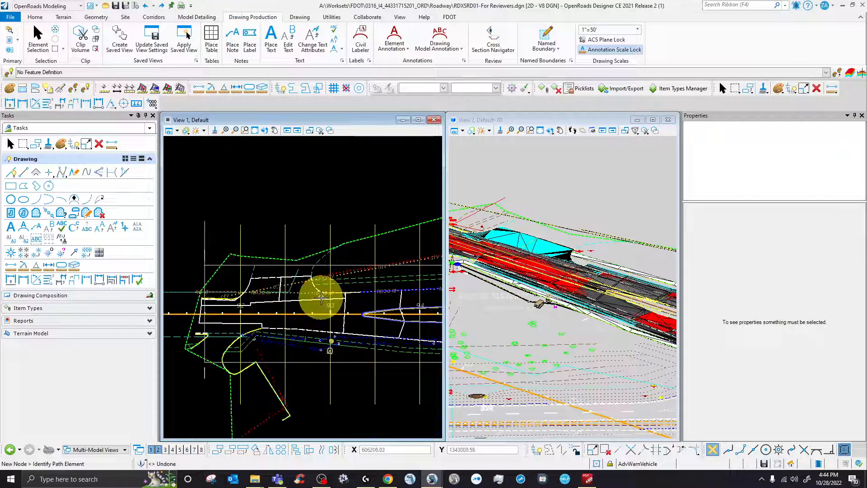
pyautogui.scroll(-3, 321, 296)
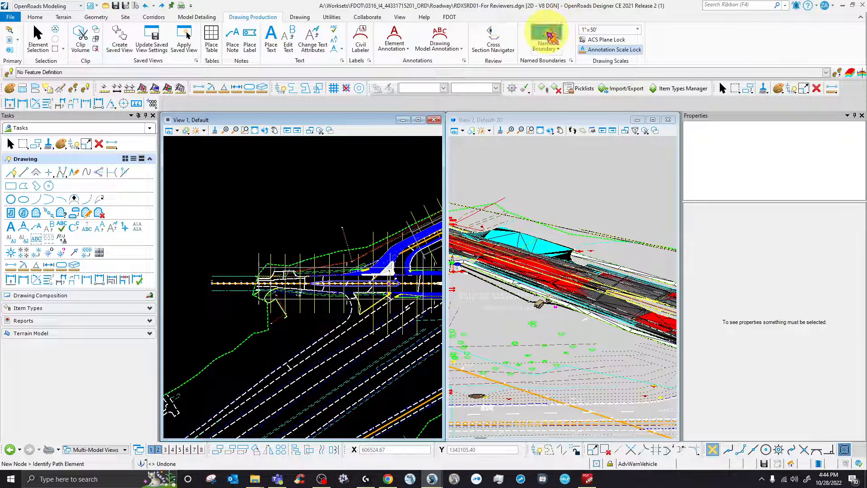
pyautogui.click(548, 35)
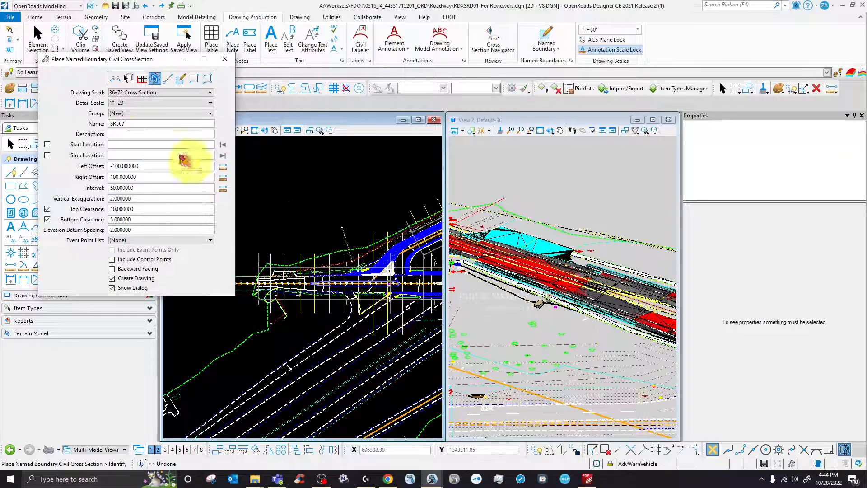
pyautogui.scroll(3, 247, 283)
pyautogui.scroll(3, 246, 284)
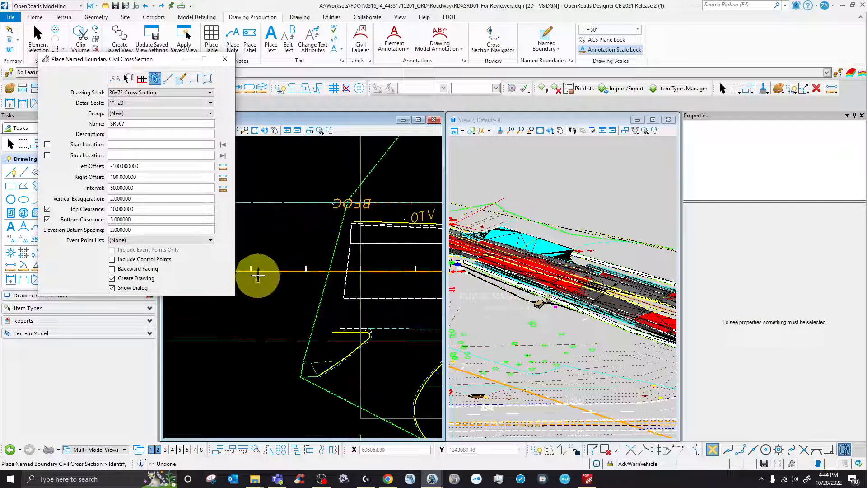
pyautogui.click(259, 271)
pyautogui.scroll(-3, 254, 297)
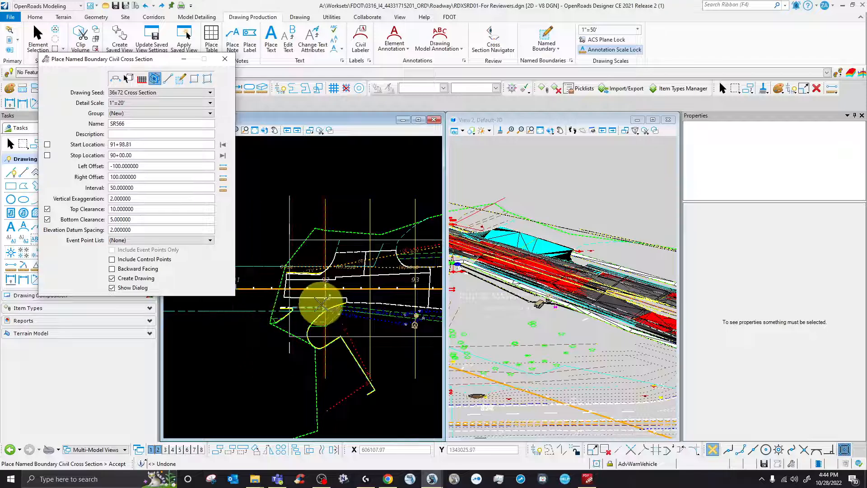
pyautogui.scroll(4, 321, 303)
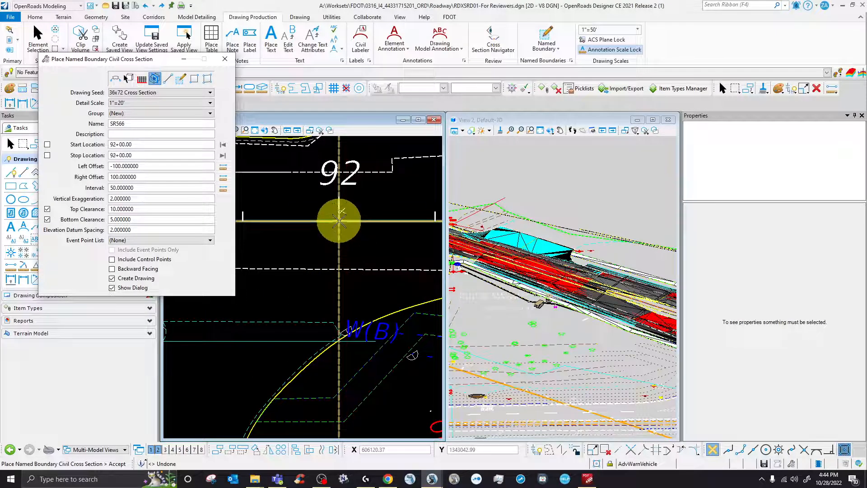
pyautogui.click(339, 220)
# Step: Set the stop station to 95+00 and place the SR566 cross-section boundaries at the 50 interval
pyautogui.scroll(-4, 287, 253)
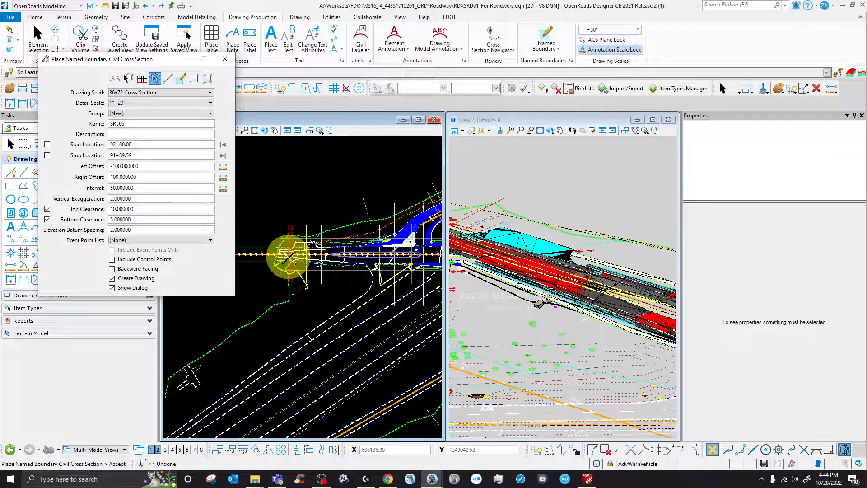
pyautogui.scroll(3, 368, 278)
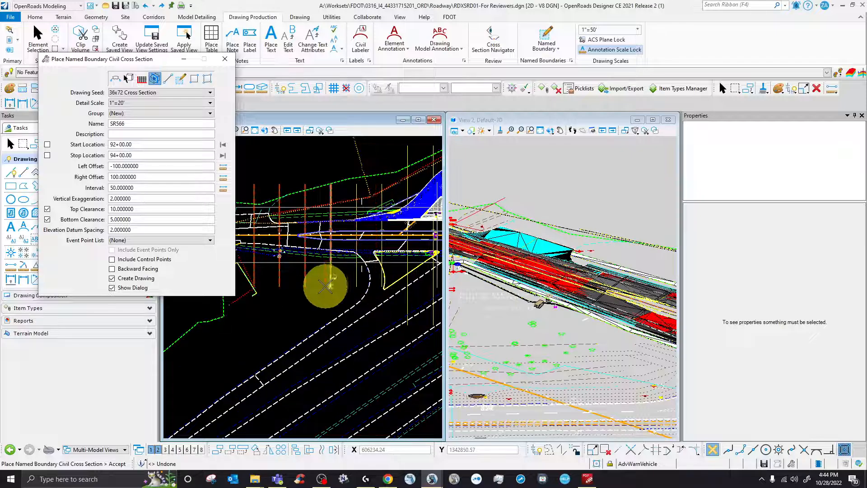
pyautogui.scroll(5, 363, 280)
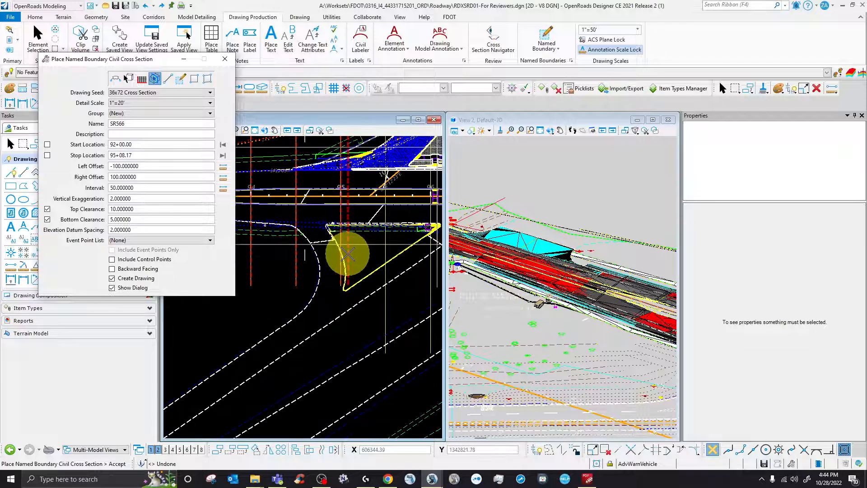
pyautogui.scroll(-3, 307, 253)
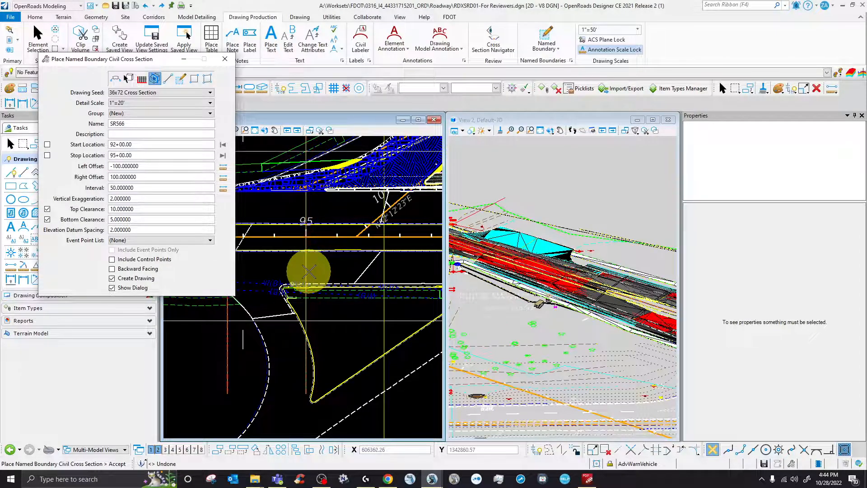
pyautogui.click(309, 270)
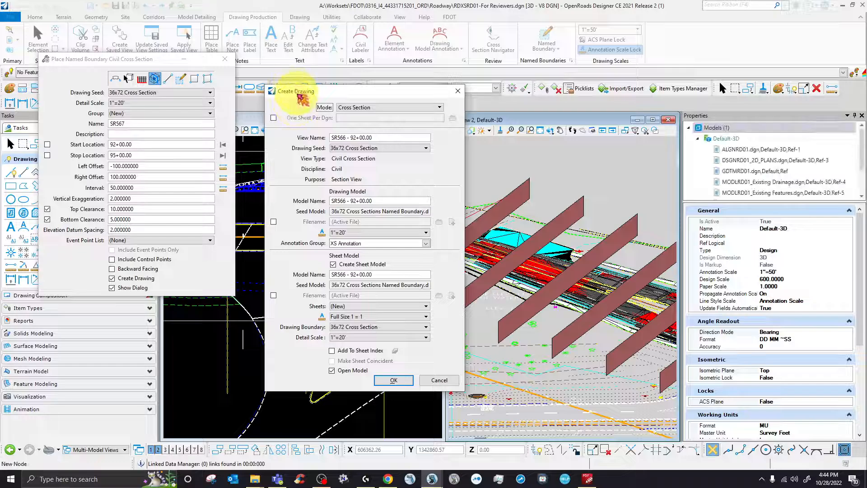
# Step: Move the Create Drawing dialog clear of the 3D view and examine the cross-section boundary planes along the corridor
pyautogui.moveTo(298, 96)
pyautogui.mouseDown()
pyautogui.moveTo(336, 88)
pyautogui.moveTo(265, 82)
pyautogui.mouseUp()
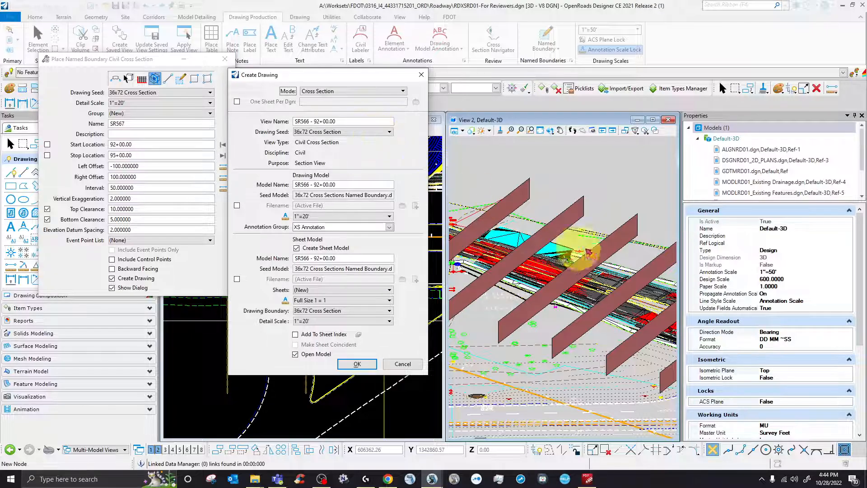
pyautogui.scroll(-3, 587, 284)
pyautogui.scroll(3, 589, 291)
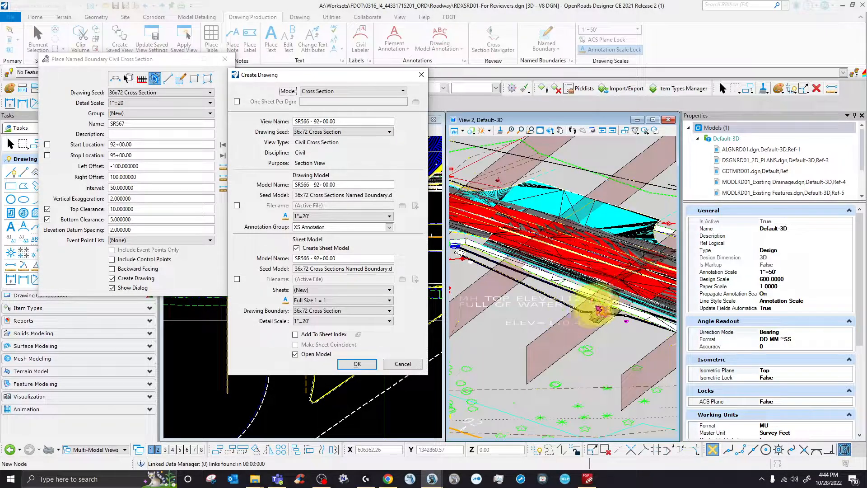
pyautogui.scroll(-3, 560, 333)
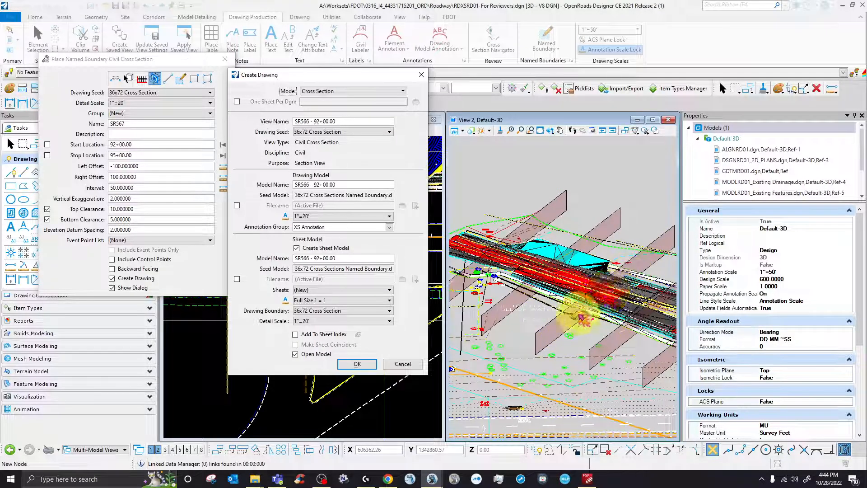
pyautogui.scroll(3, 583, 313)
pyautogui.scroll(-4, 542, 321)
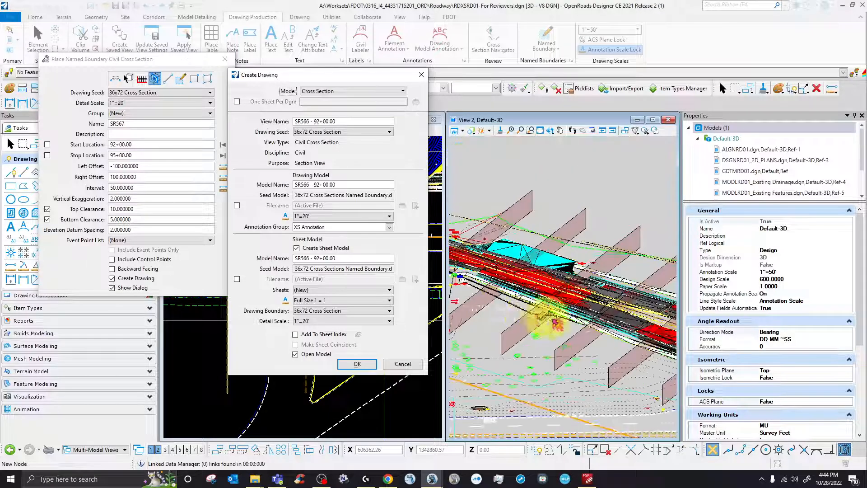
pyautogui.scroll(3, 615, 315)
pyautogui.scroll(-1, 615, 313)
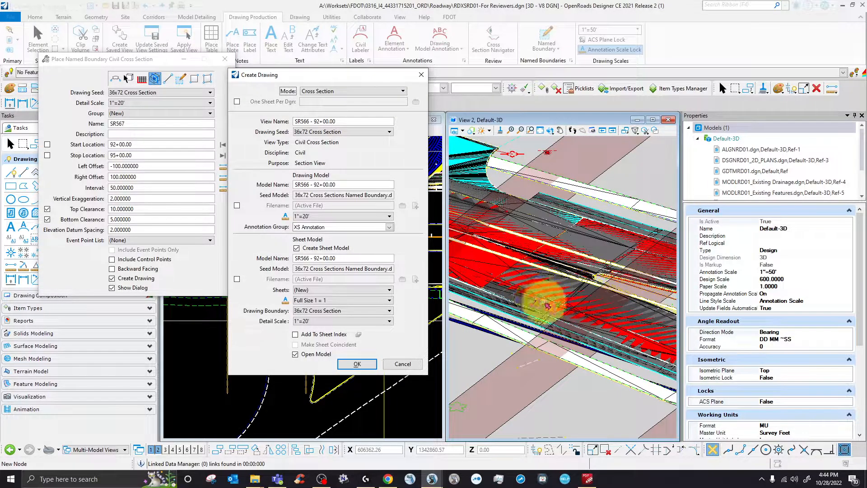
pyautogui.scroll(-2, 520, 299)
pyautogui.scroll(2, 521, 300)
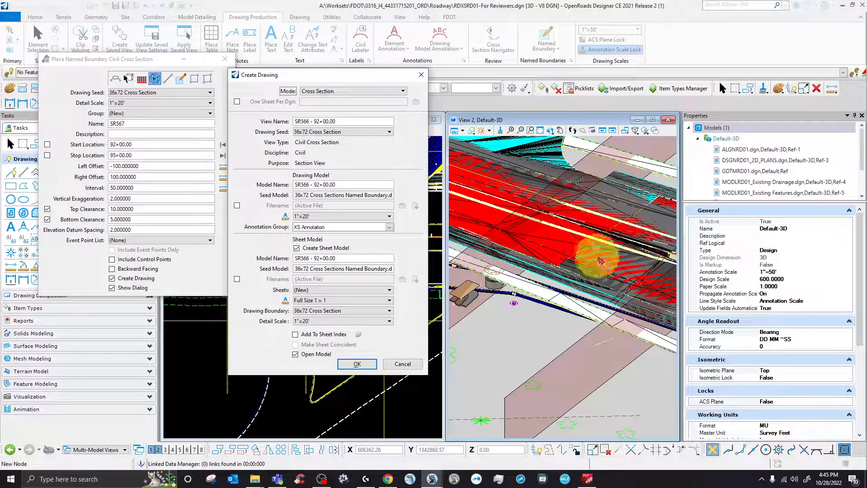
pyautogui.scroll(-3, 574, 273)
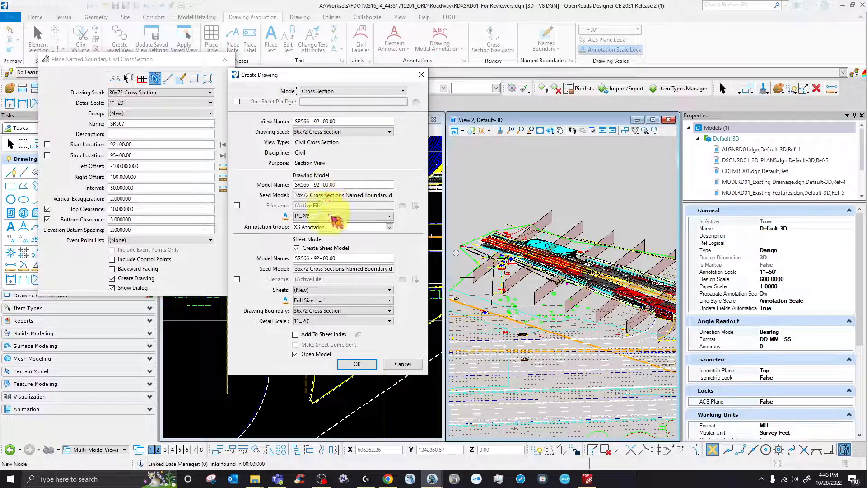
# Step: Check the available annotation groups and set the drawing model's annotation group to XS Annotation
pyautogui.click(389, 227)
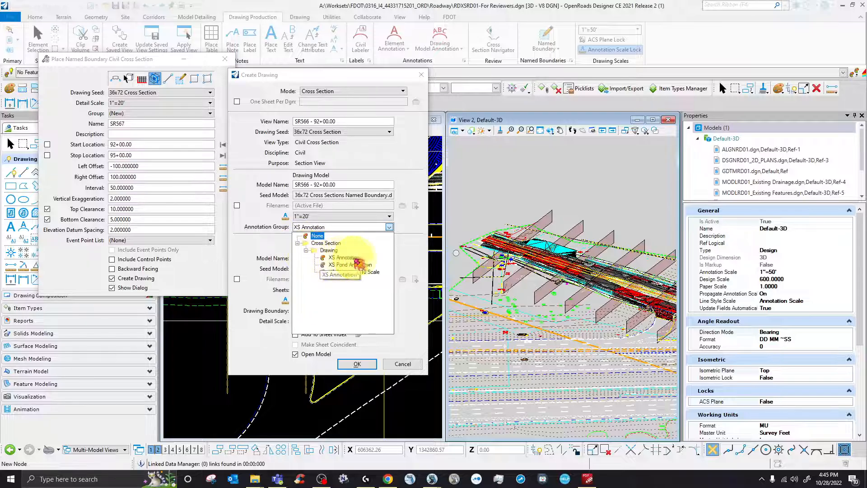
pyautogui.click(401, 331)
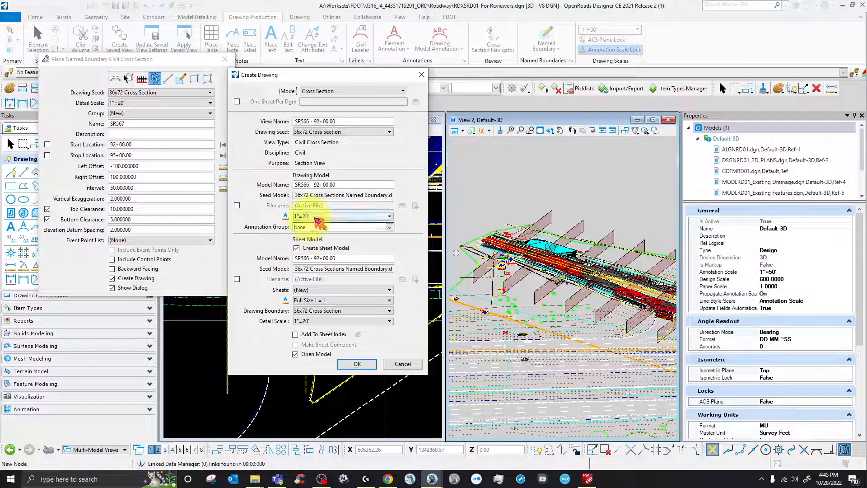
pyautogui.click(390, 228)
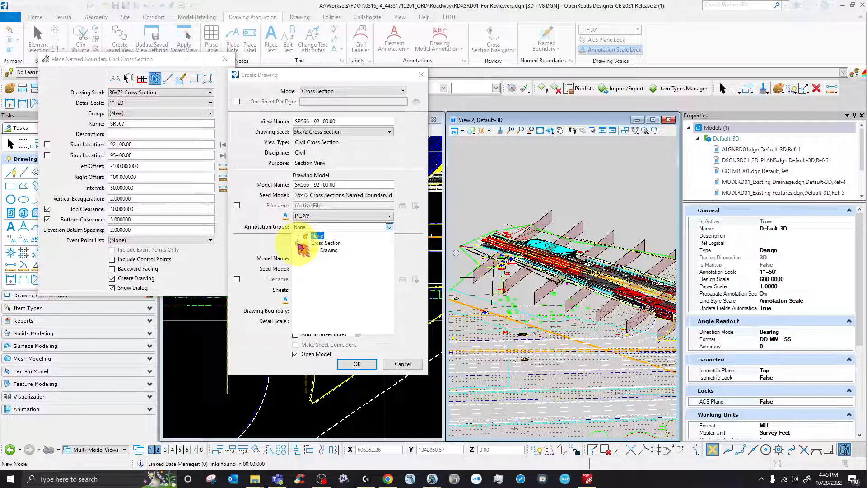
pyautogui.click(306, 250)
pyautogui.click(336, 257)
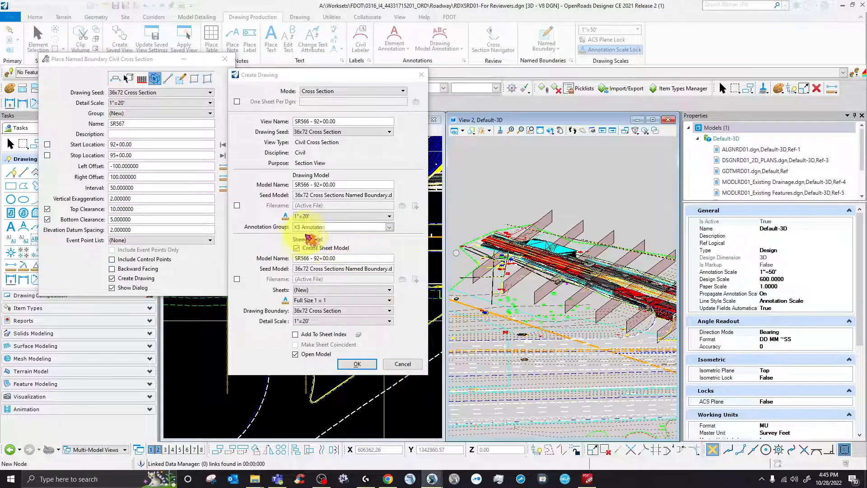
pyautogui.click(416, 248)
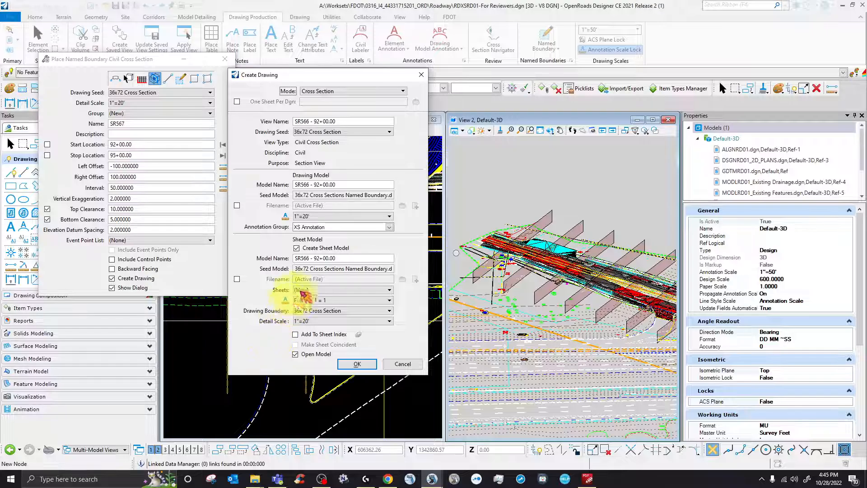
# Step: Keep the sheets option at (New) and create the SR566 cross-section drawing and sheet models
pyautogui.click(316, 291)
pyautogui.click(313, 297)
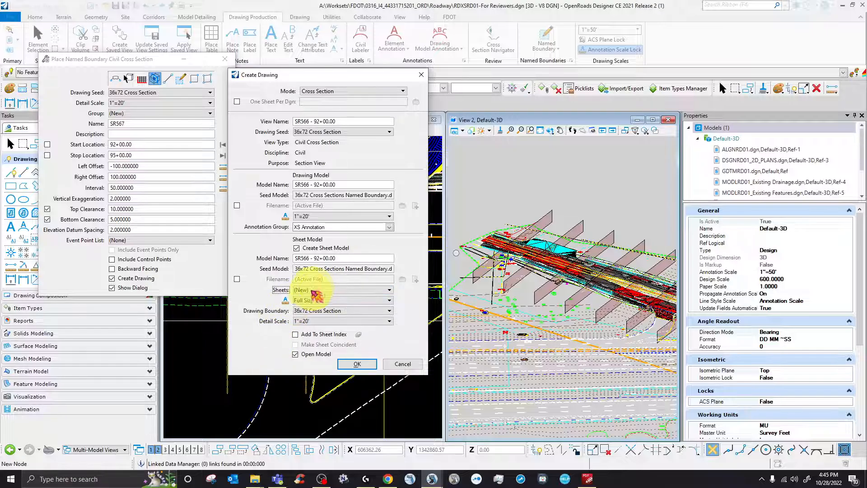
pyautogui.scroll(-5, 505, 289)
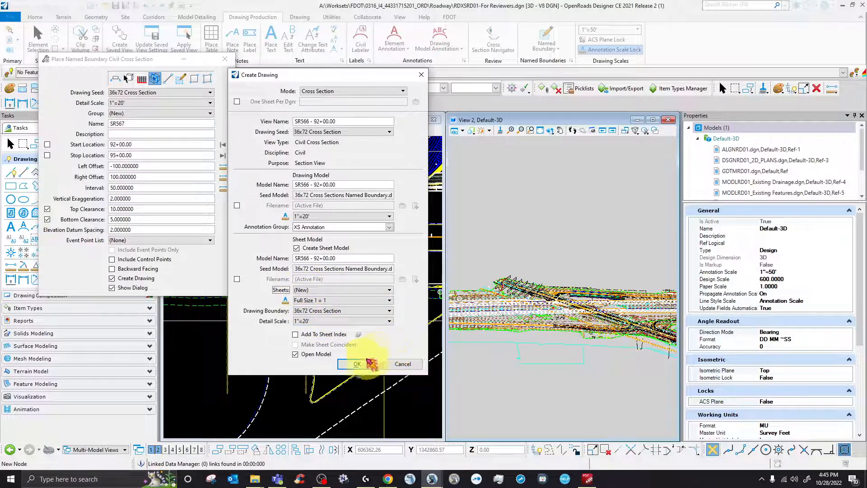
pyautogui.click(367, 367)
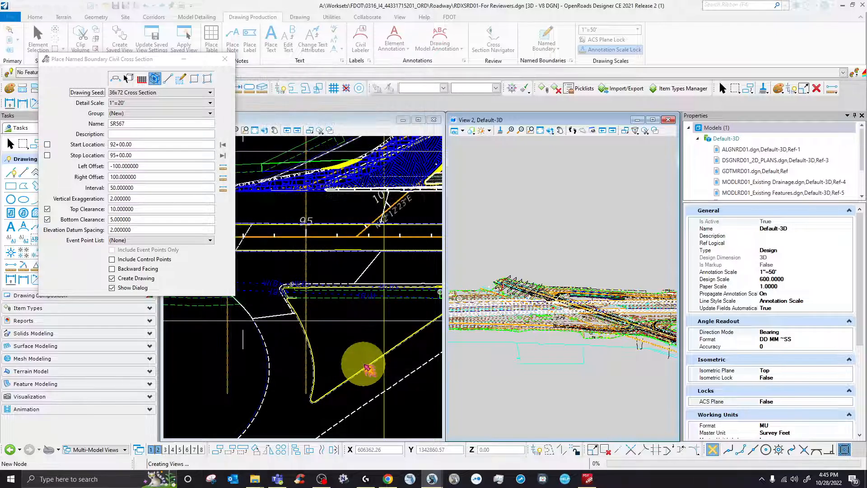
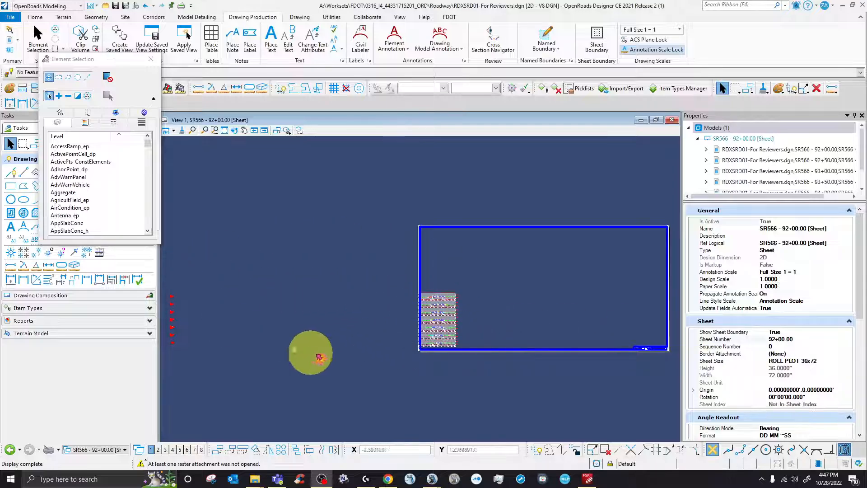
# Step: Examine the stacked cross sections and border on the new sheet, and open the SR566 - 92+00.00 drawing model to inspect its section
pyautogui.scroll(3, 451, 339)
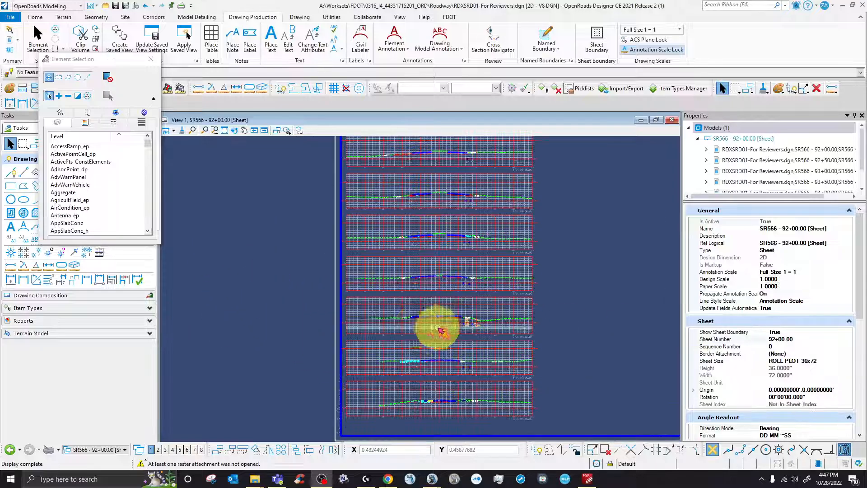
pyautogui.scroll(-5, 338, 309)
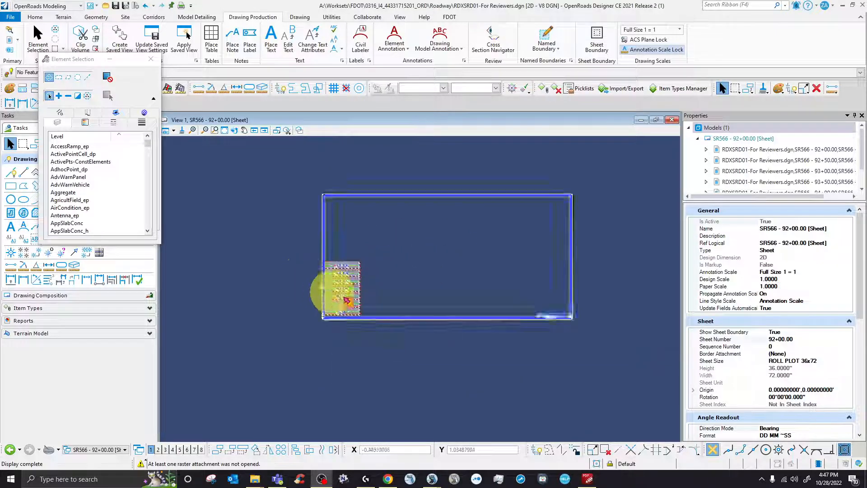
pyautogui.scroll(4, 547, 308)
pyautogui.scroll(-2, 418, 294)
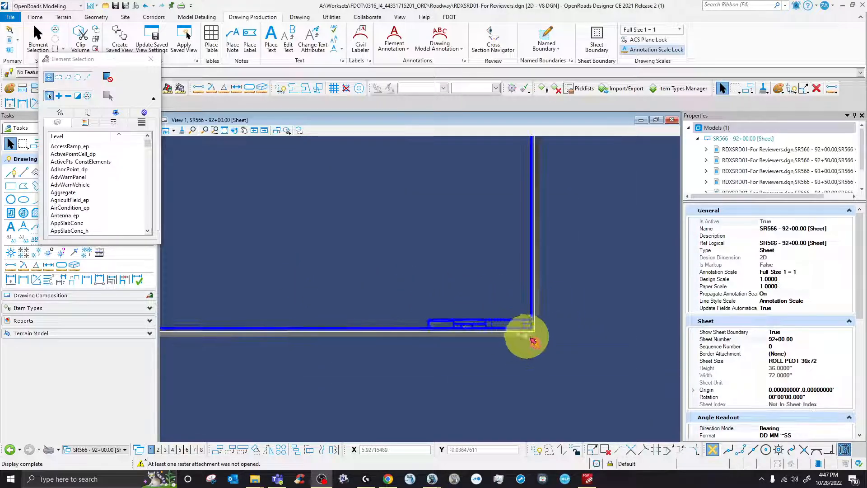
pyautogui.scroll(-2, 534, 339)
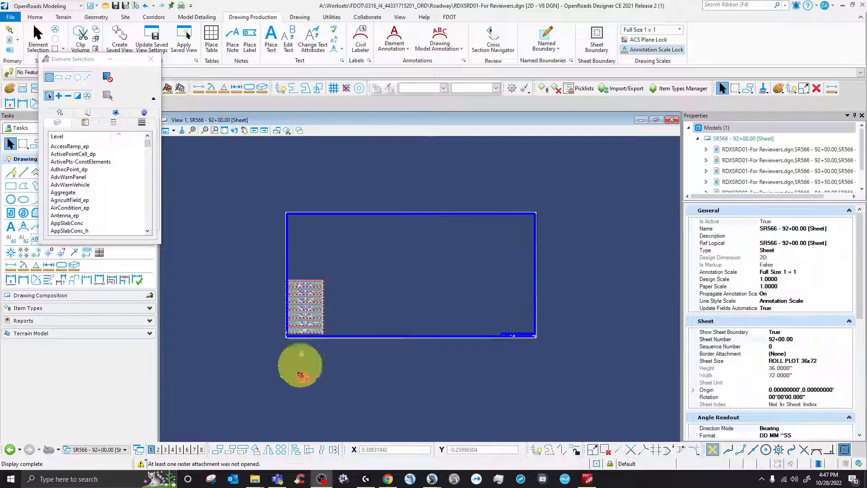
pyautogui.click(96, 452)
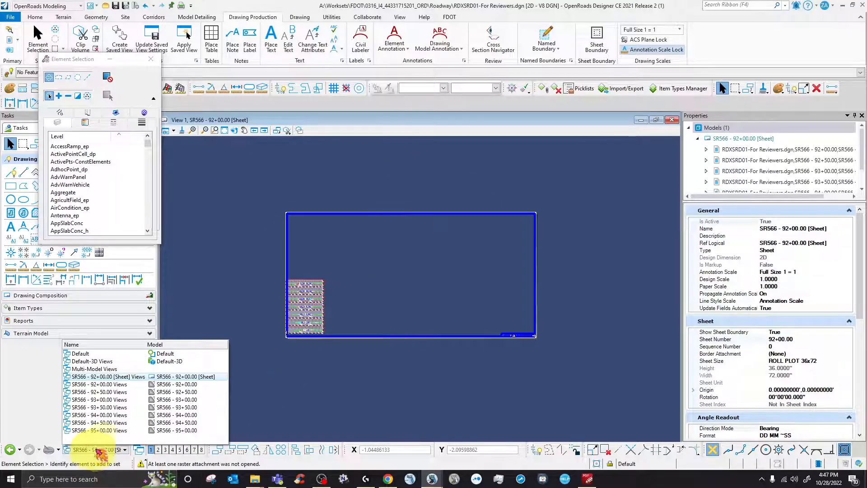
pyautogui.click(194, 385)
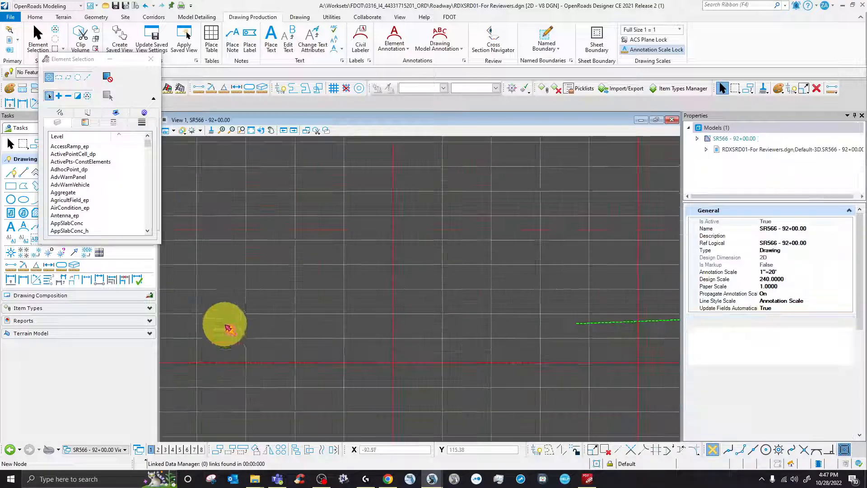
pyautogui.scroll(3, 339, 329)
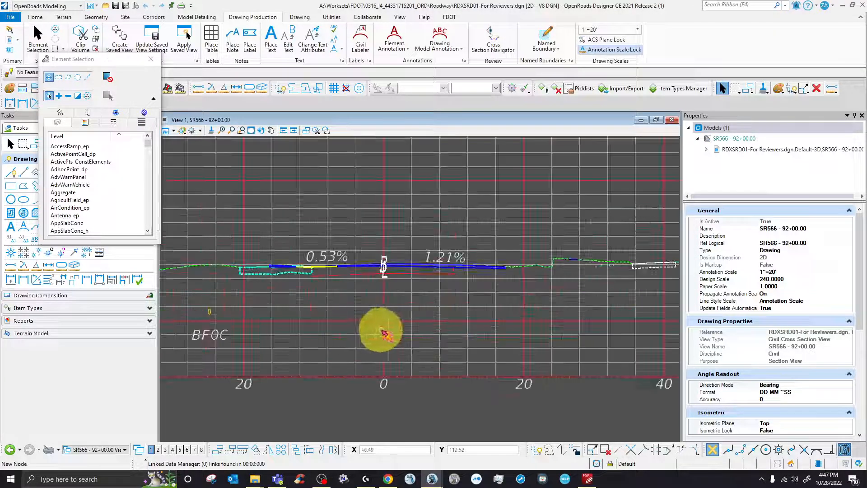
pyautogui.scroll(3, 294, 331)
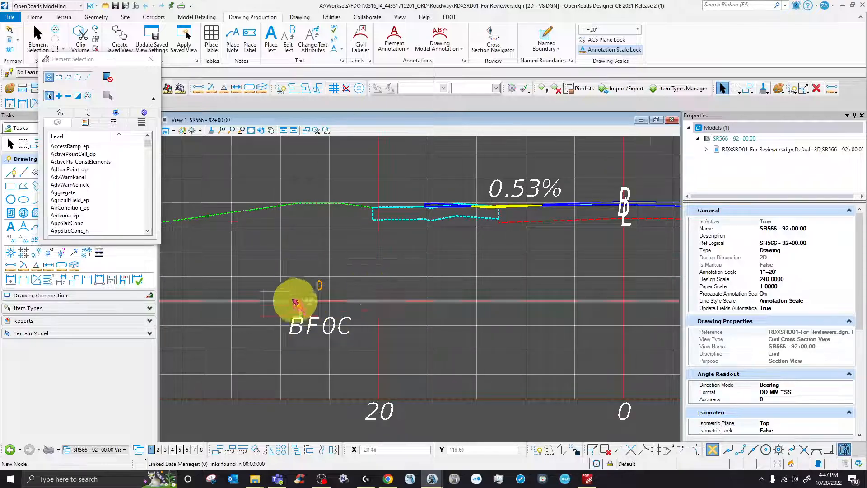
# Step: Examine the pavement layers, cross slopes, baseline label and BFOC utility in the SR566 - 92+00.00 section
pyautogui.scroll(-5, 291, 300)
pyautogui.scroll(5, 421, 284)
pyautogui.scroll(-3, 532, 294)
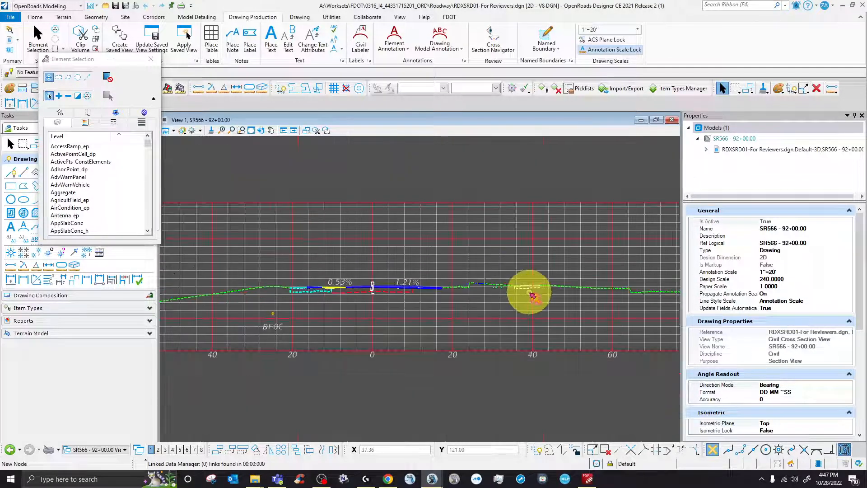
pyautogui.scroll(3, 346, 288)
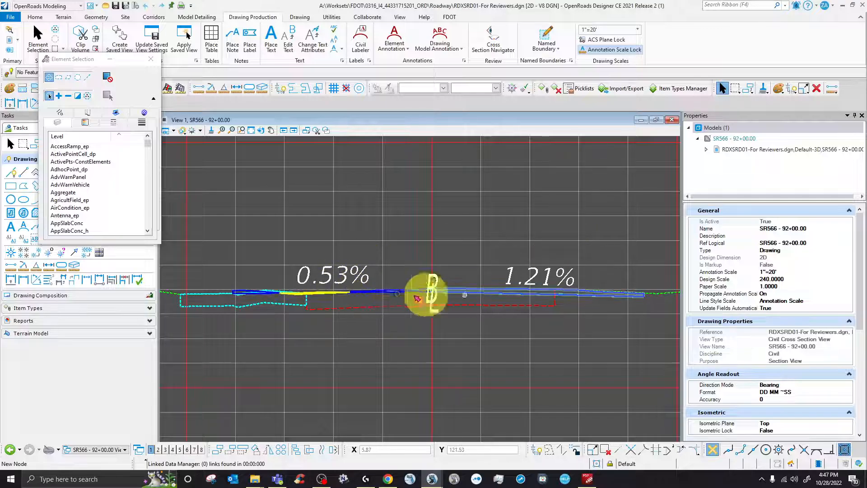
pyautogui.scroll(-3, 300, 300)
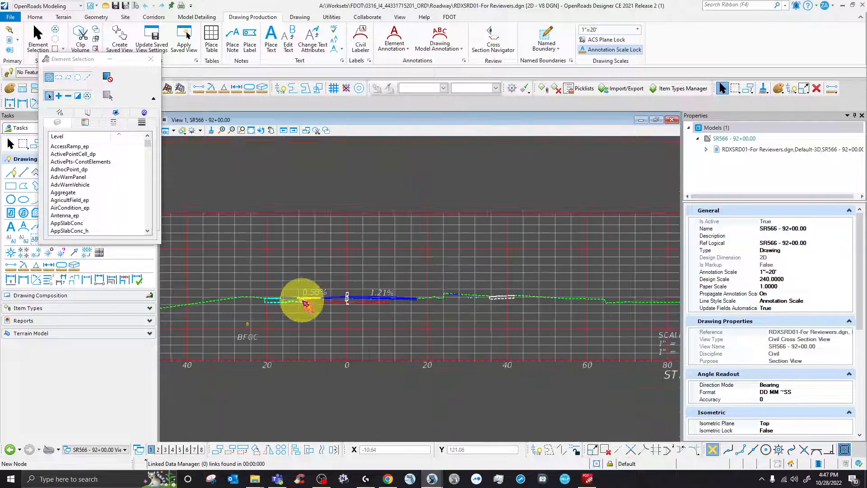
pyautogui.scroll(5, 265, 303)
pyautogui.scroll(-3, 280, 293)
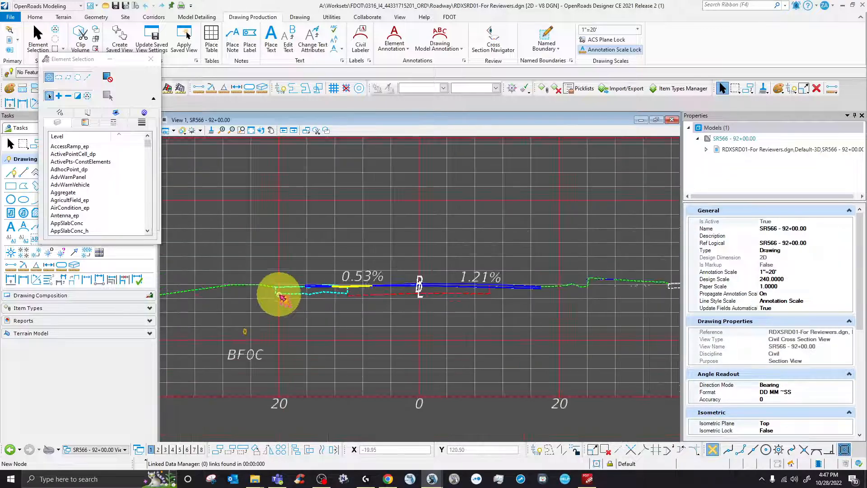
pyautogui.scroll(3, 481, 292)
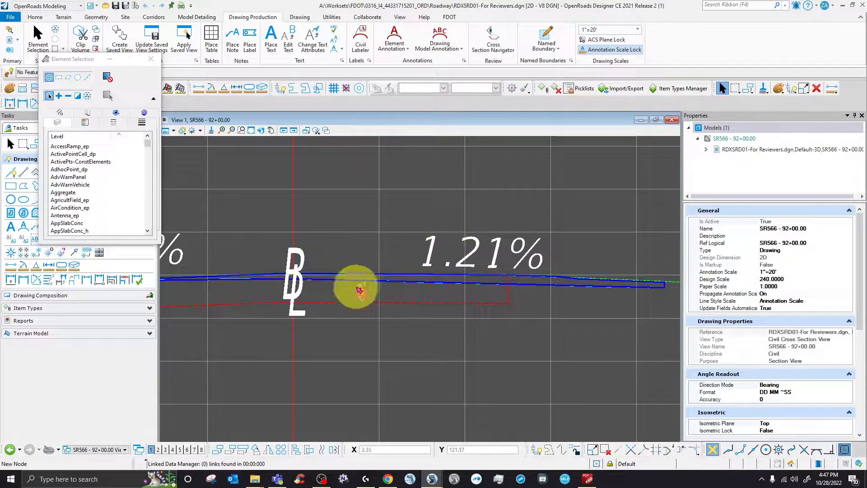
pyautogui.scroll(-3, 360, 290)
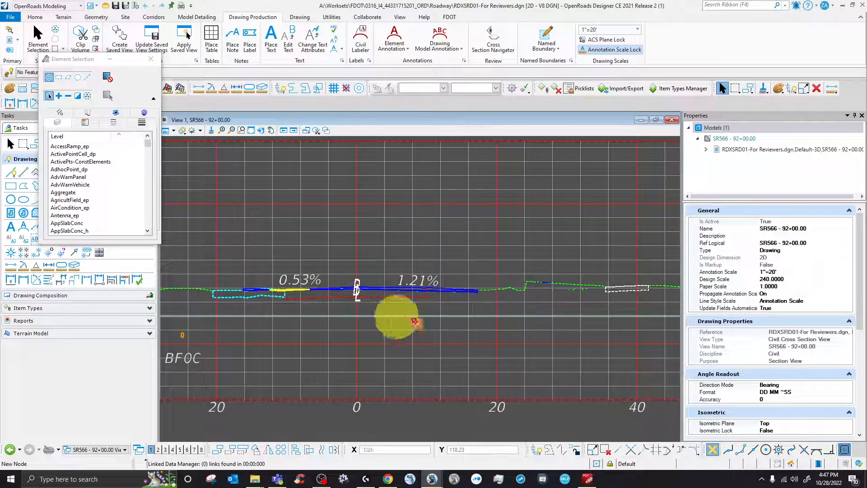
pyautogui.scroll(2, 586, 290)
pyautogui.scroll(-3, 387, 290)
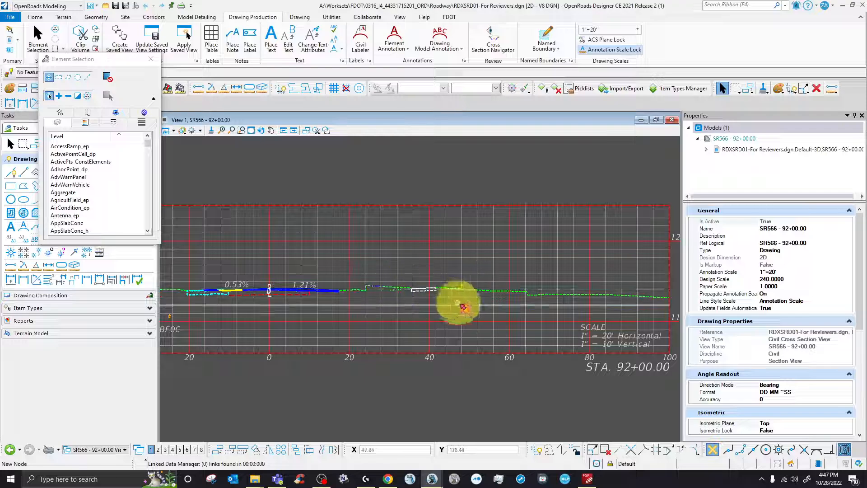
# Step: Review the full 92+00.00 section with its grid, scale and station labels, and recheck the BFOC utility and roadway surface
pyautogui.scroll(-2, 411, 276)
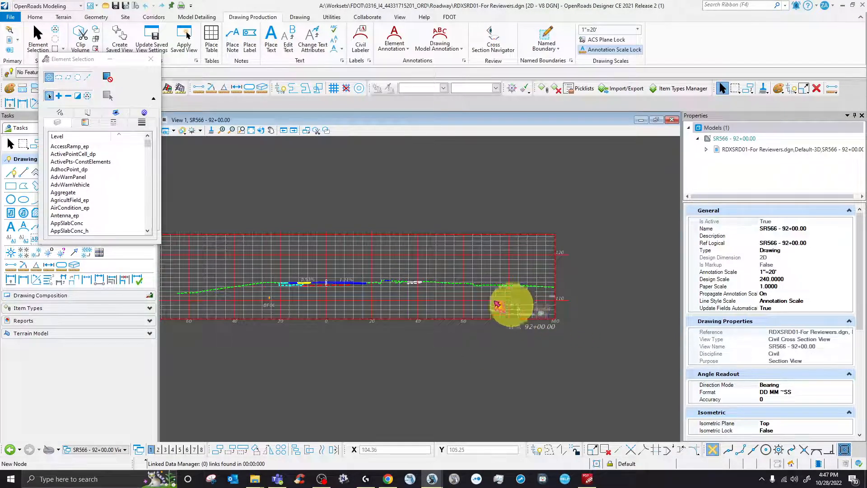
pyautogui.scroll(-1, 538, 306)
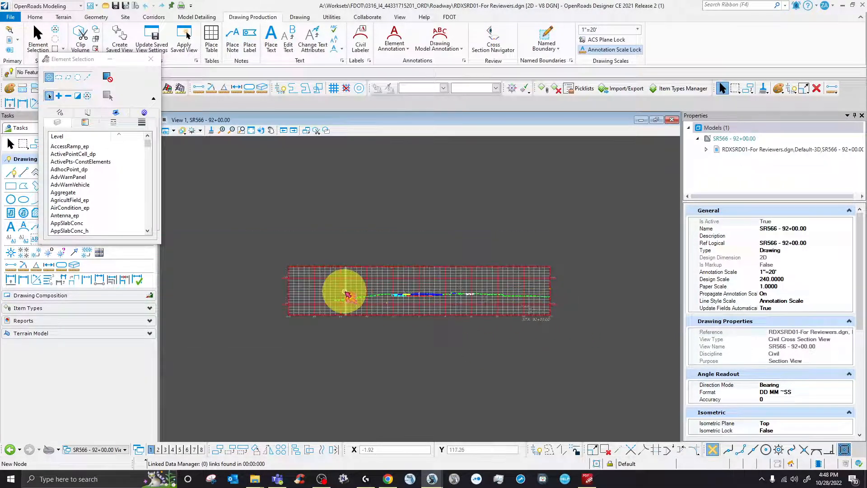
pyautogui.scroll(4, 345, 290)
pyautogui.scroll(-2, 356, 312)
pyautogui.scroll(3, 501, 348)
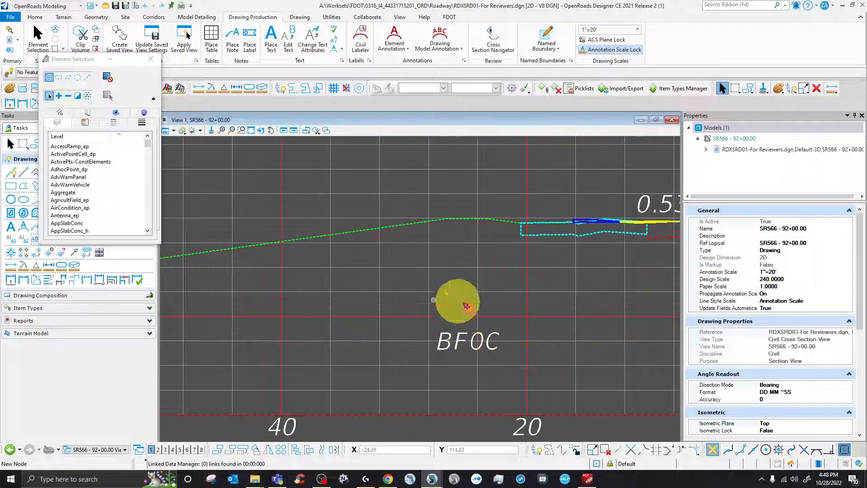
pyautogui.scroll(-2, 397, 304)
pyautogui.scroll(2, 495, 290)
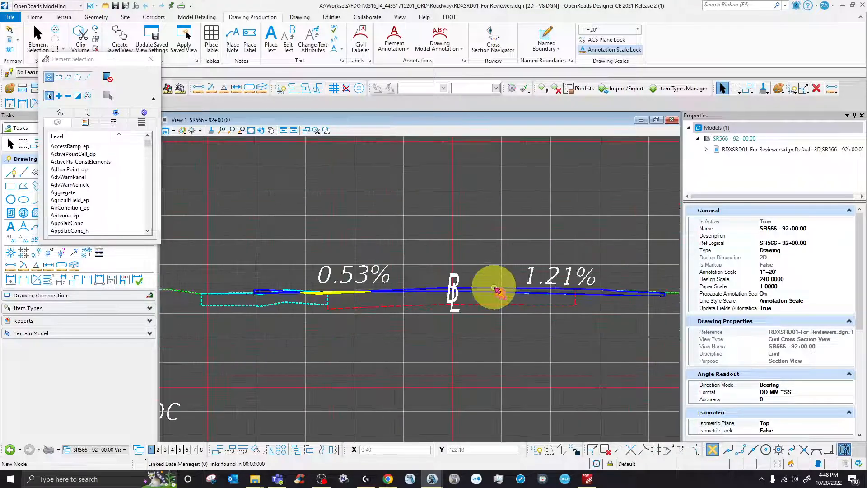
pyautogui.scroll(-3, 339, 298)
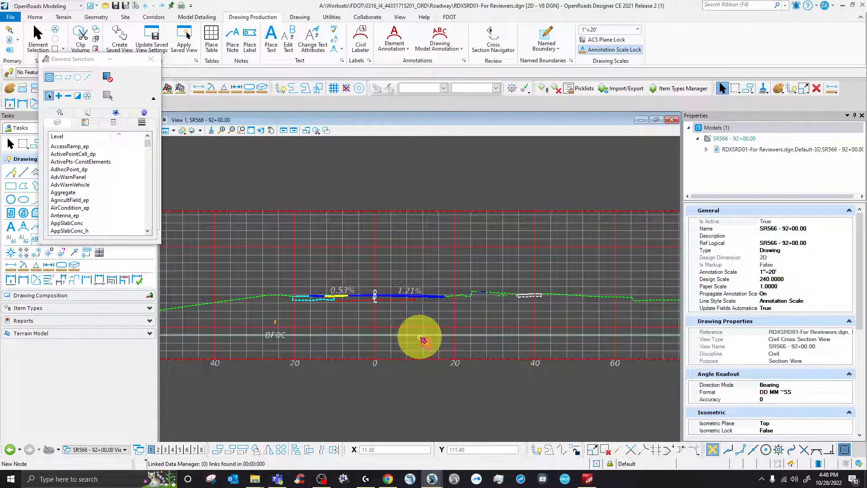
# Step: Open the SR566 - 92+50.00 drawing model and examine its pavement, cross slopes and WM utilities
pyautogui.click(111, 449)
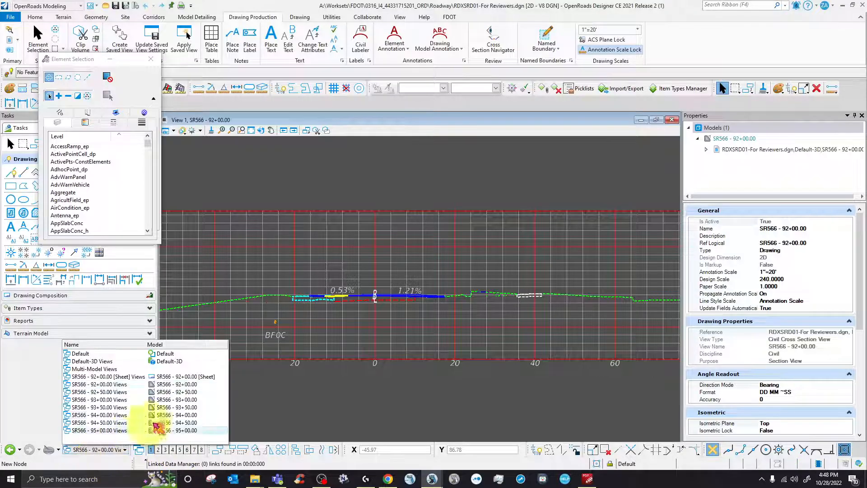
pyautogui.click(189, 394)
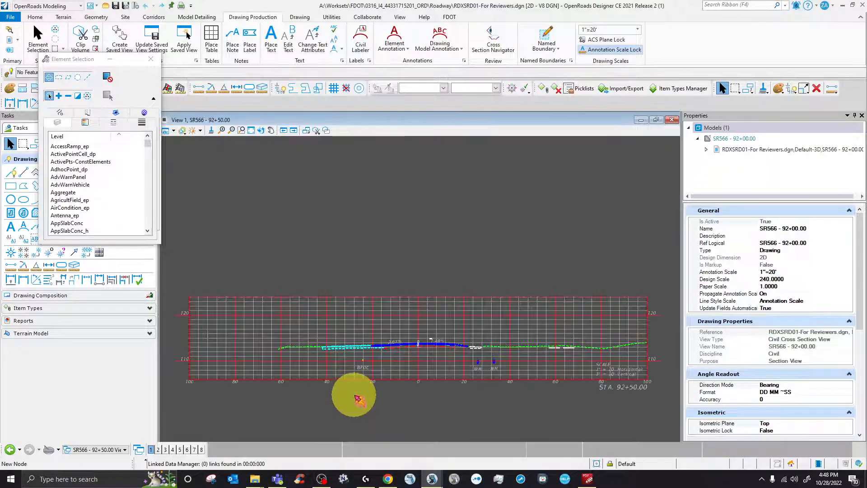
pyautogui.scroll(2, 433, 339)
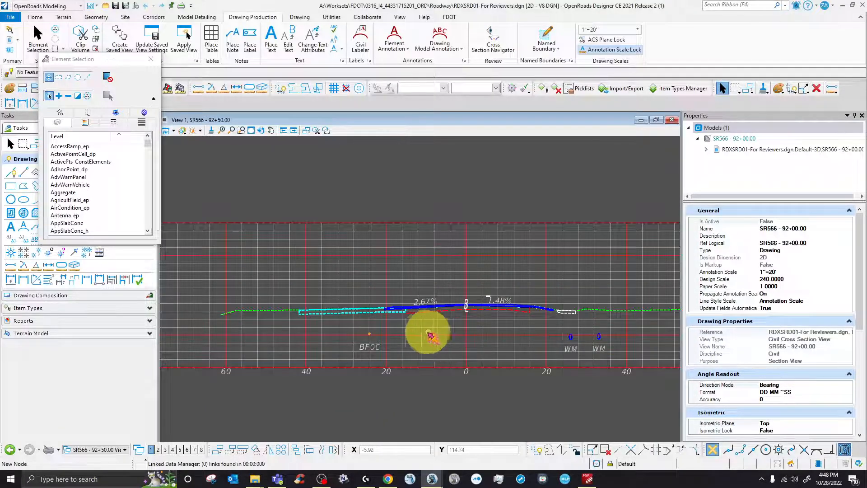
pyautogui.scroll(3, 488, 296)
pyautogui.scroll(-2, 297, 296)
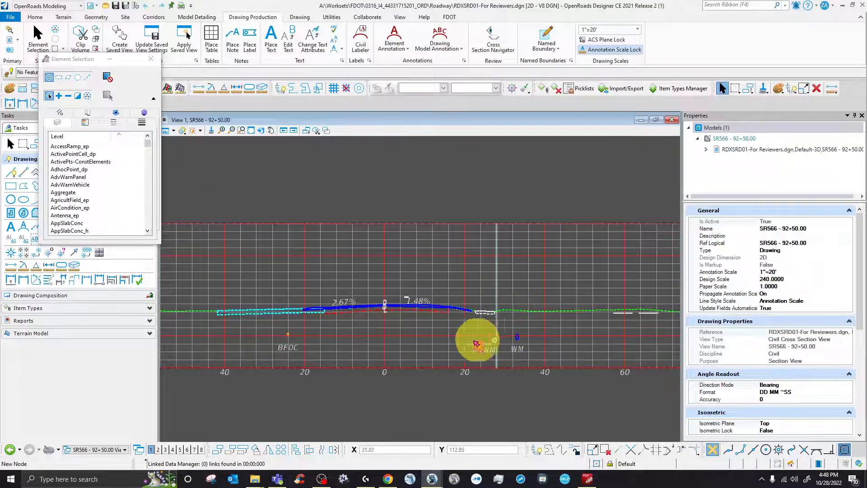
pyautogui.scroll(5, 398, 305)
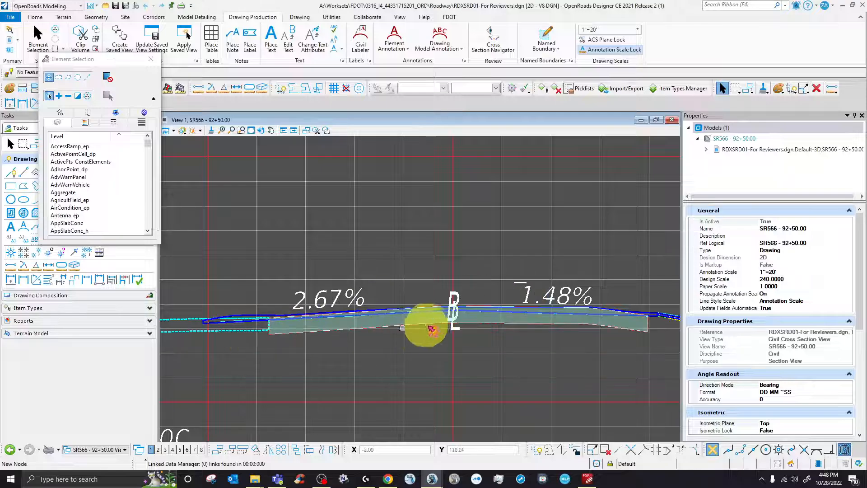
# Step: Identify the short white lines below the existing ground near offset 60 right on the 92+50.00 section
pyautogui.scroll(-5, 203, 334)
pyautogui.scroll(5, 575, 340)
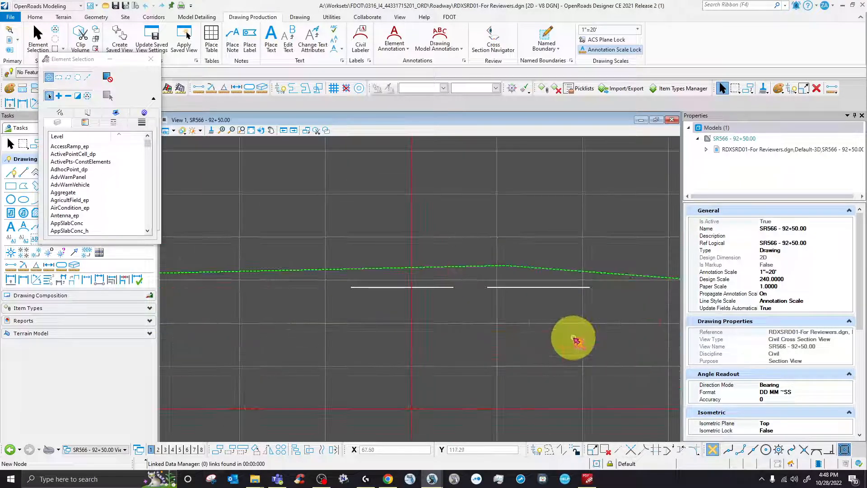
pyautogui.scroll(-5, 436, 310)
pyautogui.scroll(5, 449, 319)
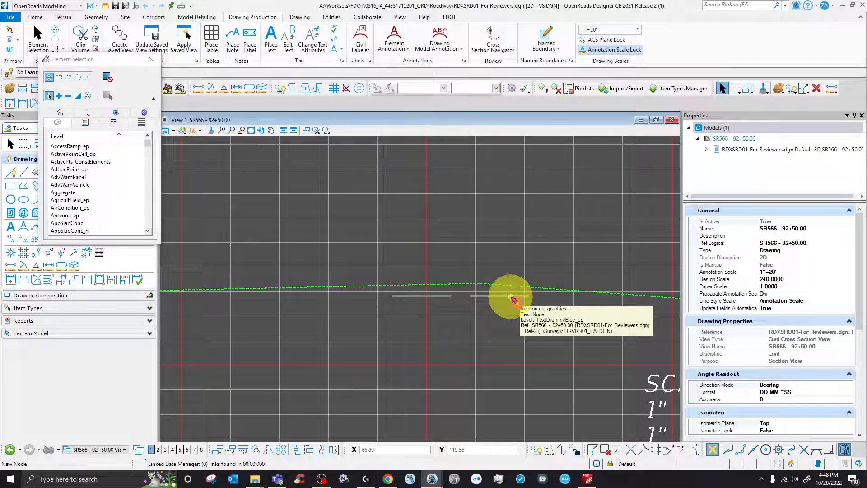
pyautogui.scroll(-5, 513, 299)
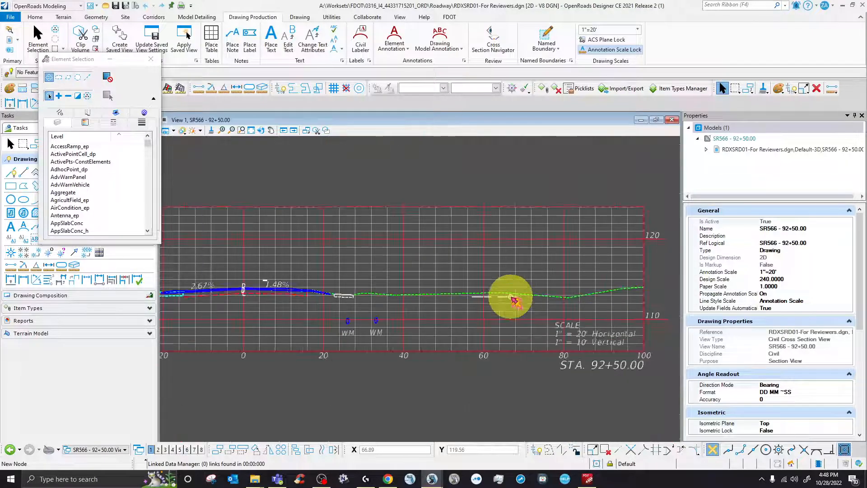
pyautogui.scroll(-2, 513, 299)
pyautogui.scroll(5, 381, 290)
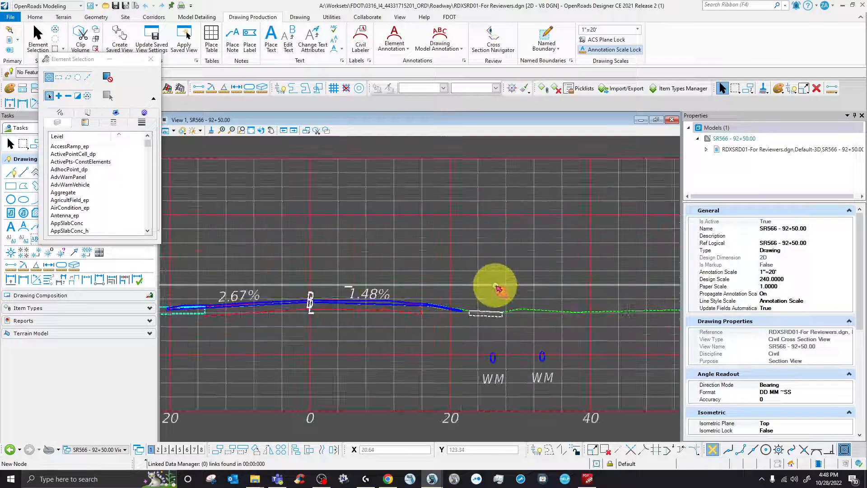
pyautogui.scroll(-5, 478, 309)
# Step: Check the SR566 - 92+00.00 [Sheet] model, and open the SR566 - 93+00.00 drawing model
pyautogui.click(90, 449)
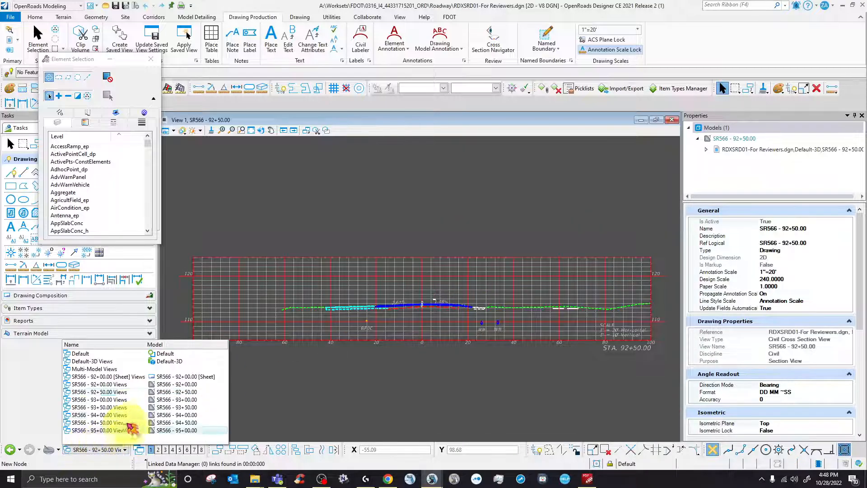
pyautogui.click(188, 377)
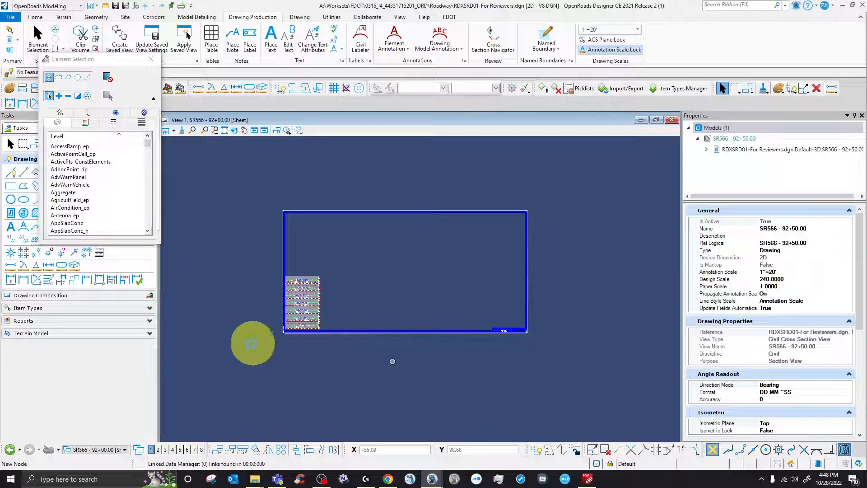
pyautogui.click(96, 450)
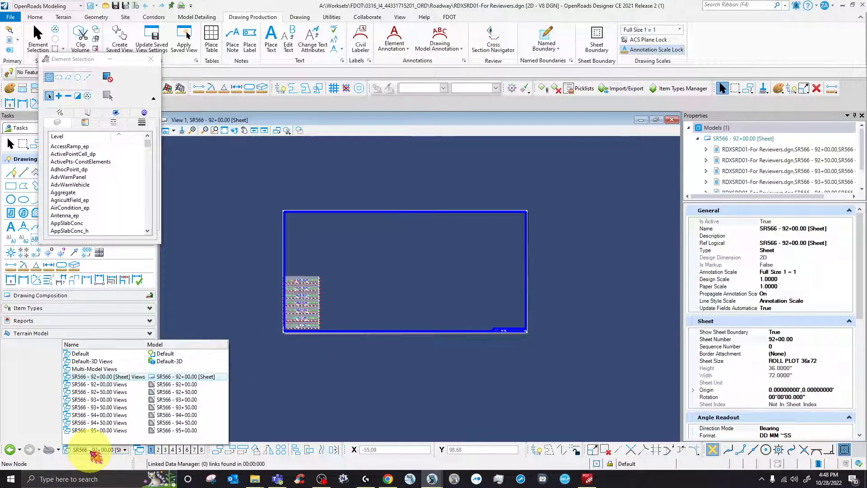
pyautogui.click(182, 400)
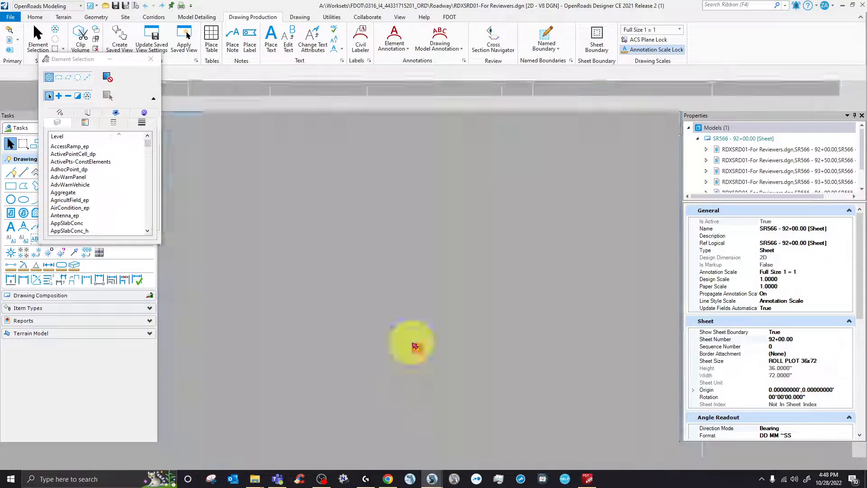
# Step: Select the existing terrain line left of the roadway on the 93+00.00 section and inspect its properties and extent
pyautogui.scroll(6, 351, 348)
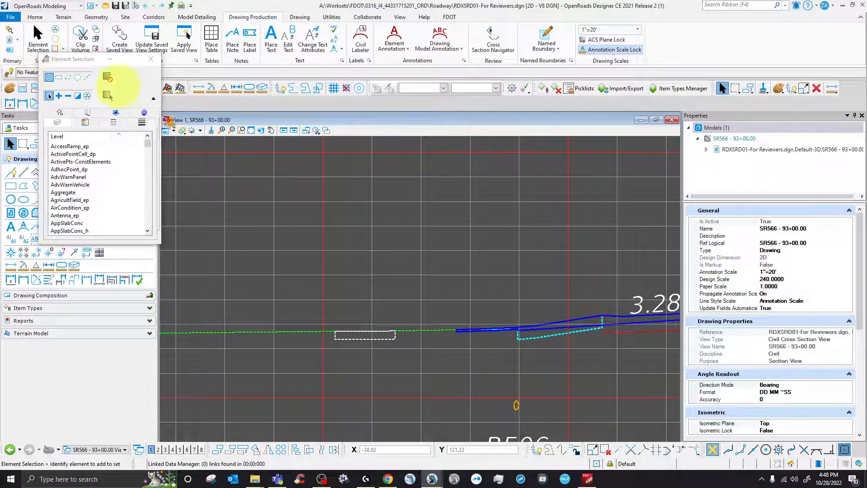
pyautogui.click(293, 333)
pyautogui.scroll(-3, 378, 345)
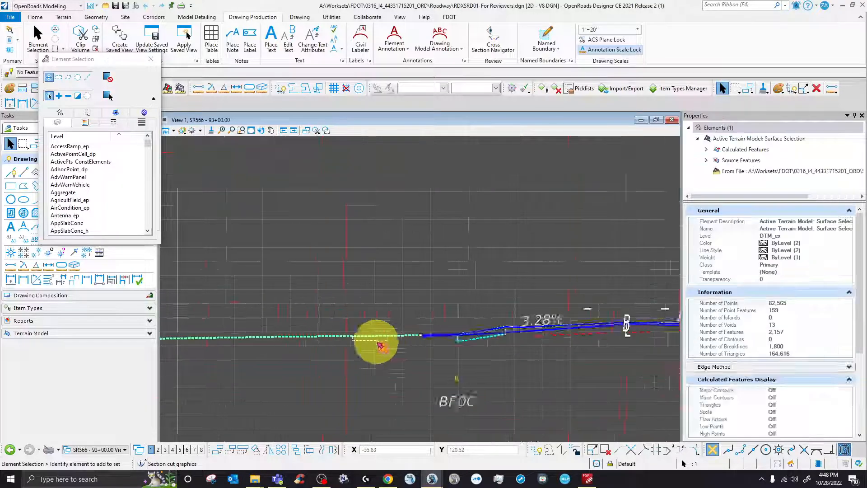
pyautogui.scroll(3, 412, 342)
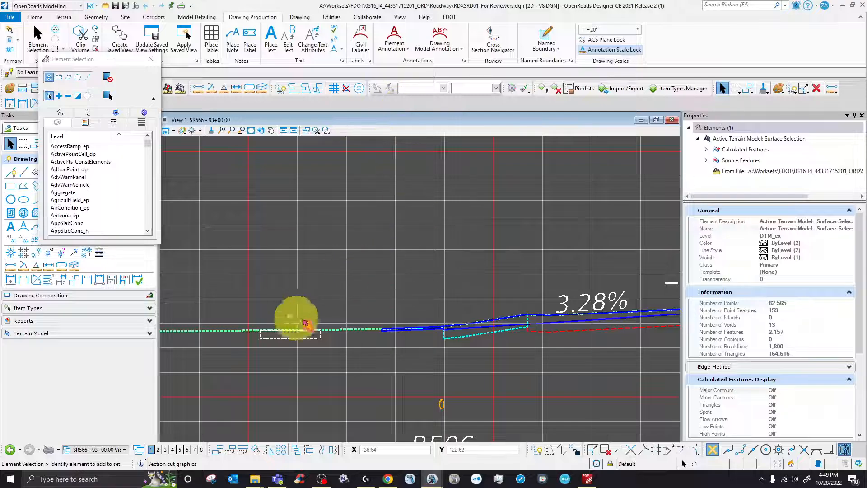
pyautogui.scroll(-2, 403, 297)
pyautogui.scroll(-2, 401, 296)
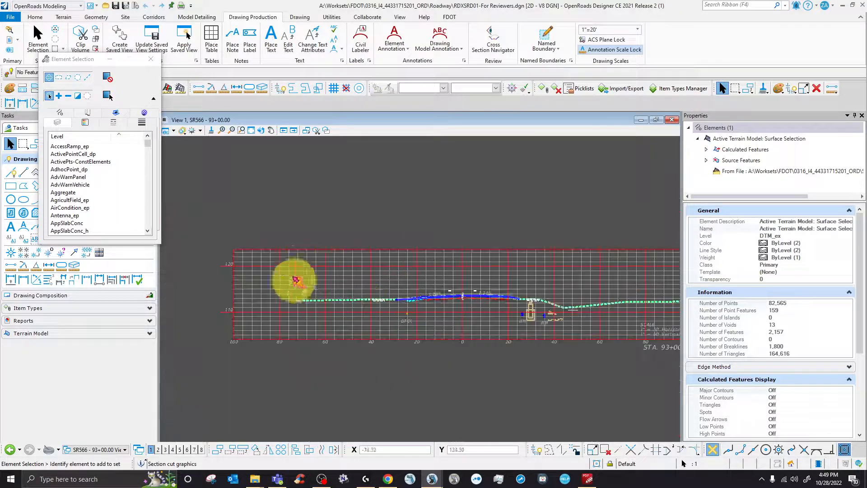
# Step: Examine the underground structure, pipes and WM utilities on the 93+00.00 section, and reopen the SR566 - 92+00.00 [Sheet] model
pyautogui.scroll(-2, 441, 367)
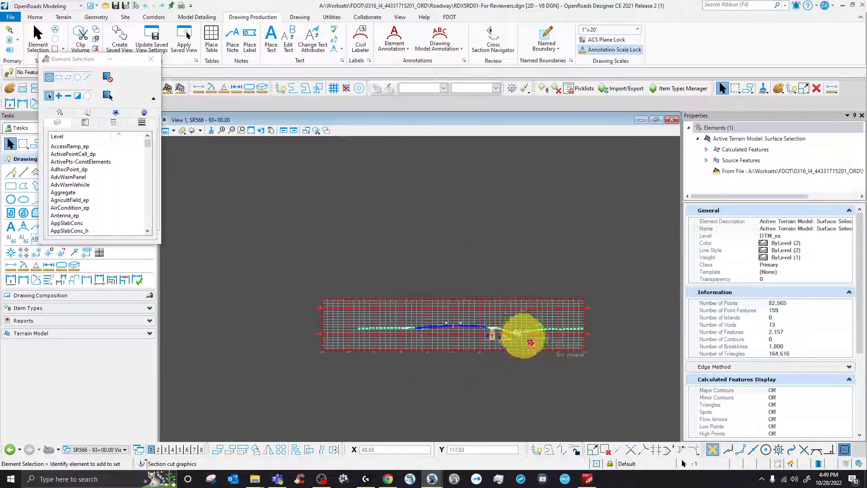
pyautogui.scroll(3, 542, 336)
pyautogui.scroll(1, 553, 334)
pyautogui.scroll(-1, 560, 338)
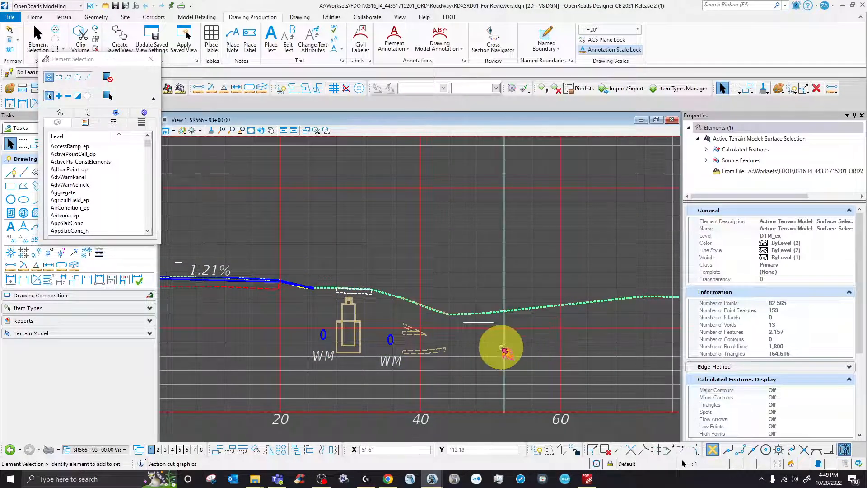
pyautogui.scroll(-2, 460, 348)
pyautogui.scroll(2, 544, 344)
pyautogui.scroll(-2, 572, 338)
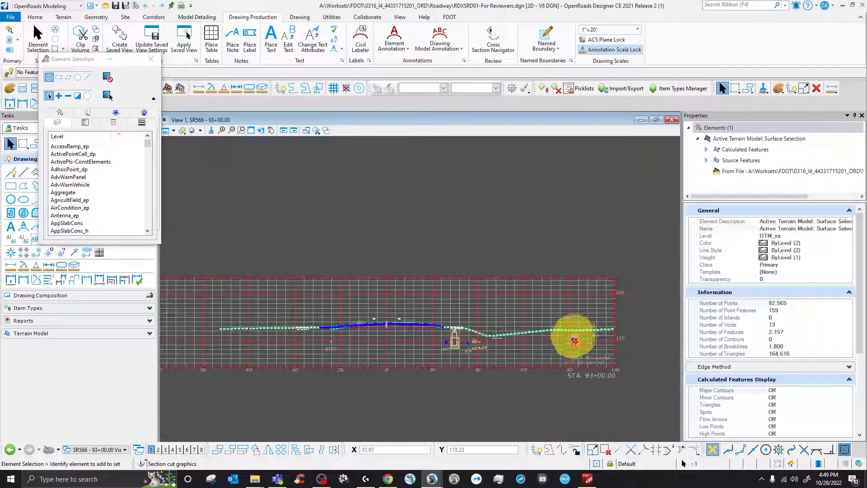
pyautogui.scroll(3, 357, 310)
pyautogui.scroll(-2, 476, 356)
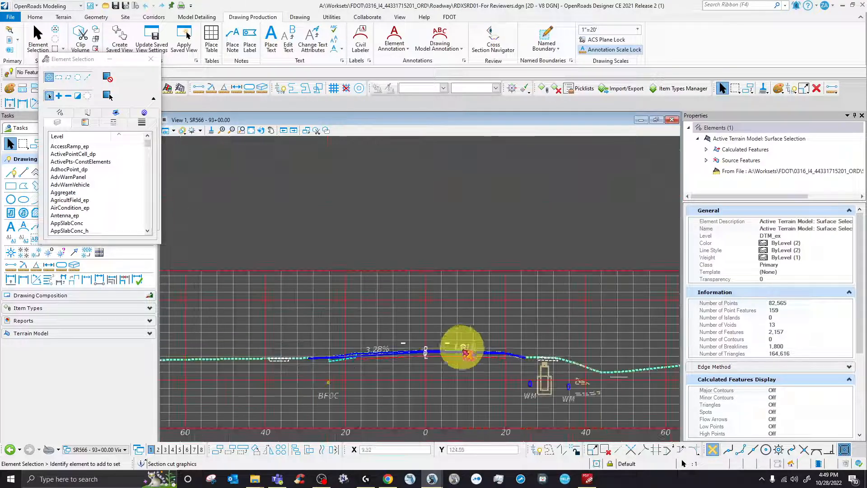
pyautogui.click(109, 450)
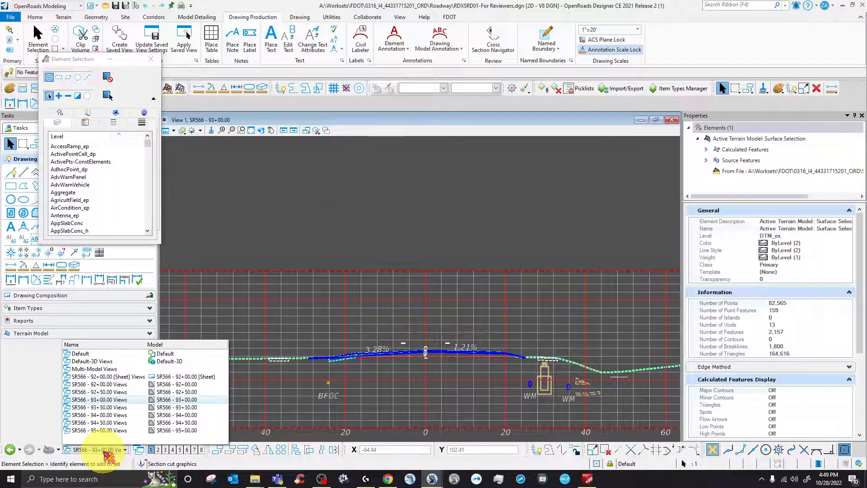
pyautogui.click(121, 378)
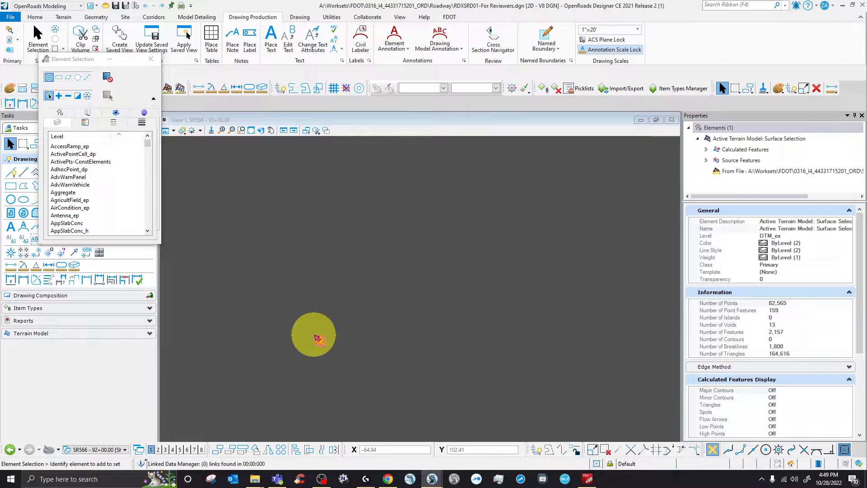
# Step: Check the stacked cross sections on the SR566 - 92+00.00 [Sheet] model, and open the Default design model
pyautogui.click(375, 321)
pyautogui.scroll(3, 310, 283)
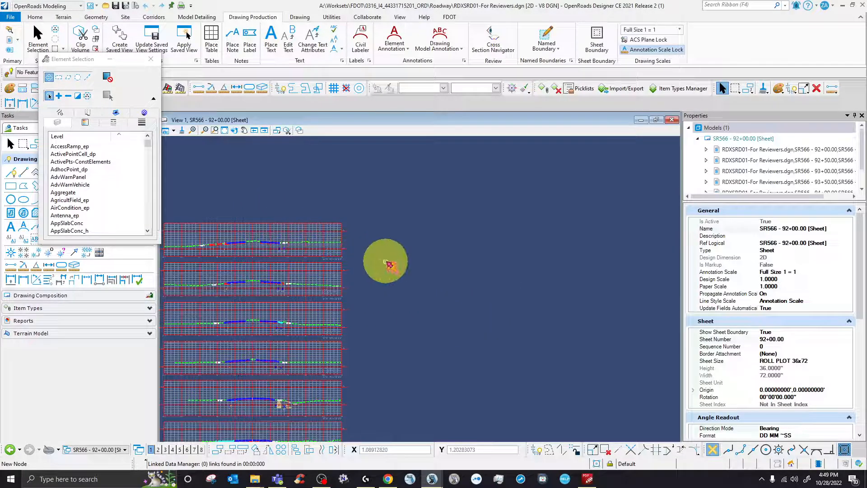
pyautogui.scroll(-3, 387, 261)
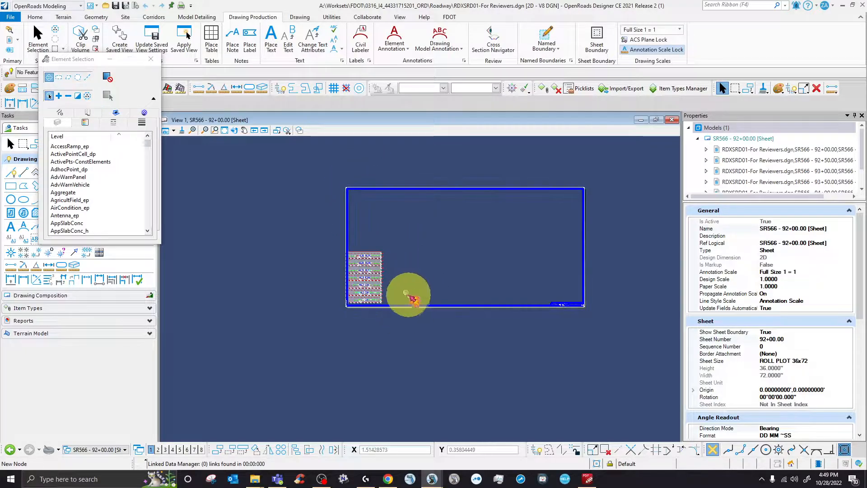
pyautogui.click(108, 451)
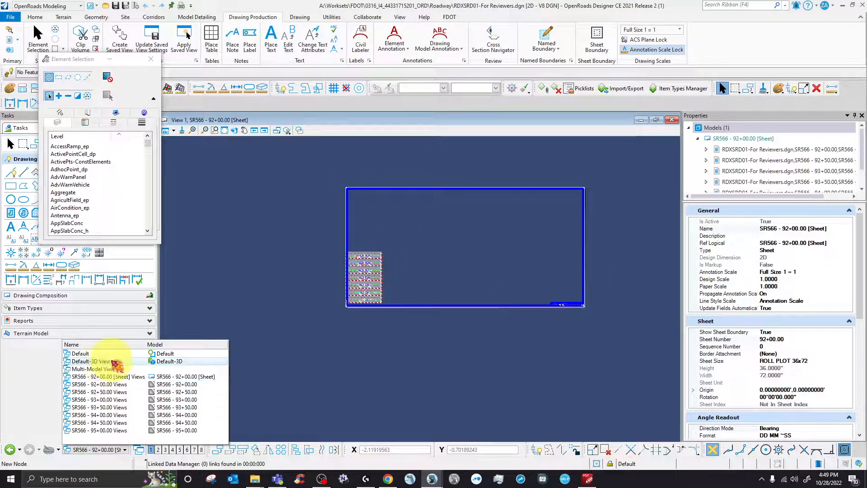
pyautogui.click(96, 354)
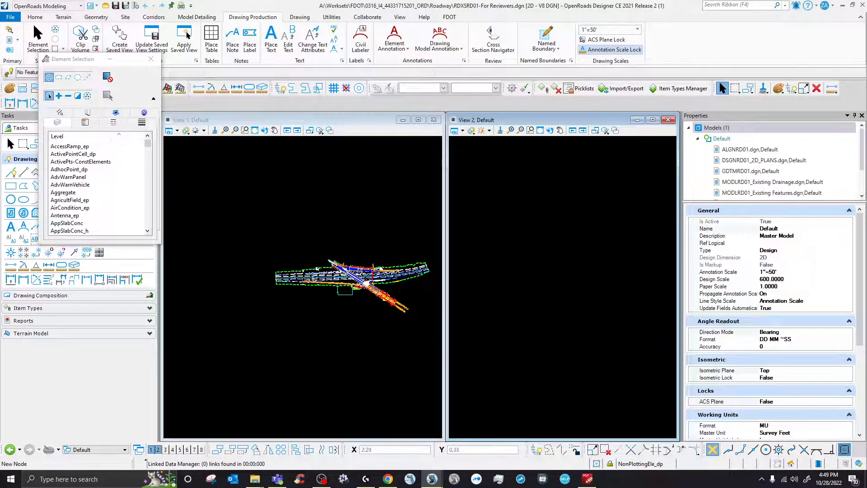
# Step: Switch the Default model to the 2 Views Plan/3D arrangement
pyautogui.scroll(5, 341, 267)
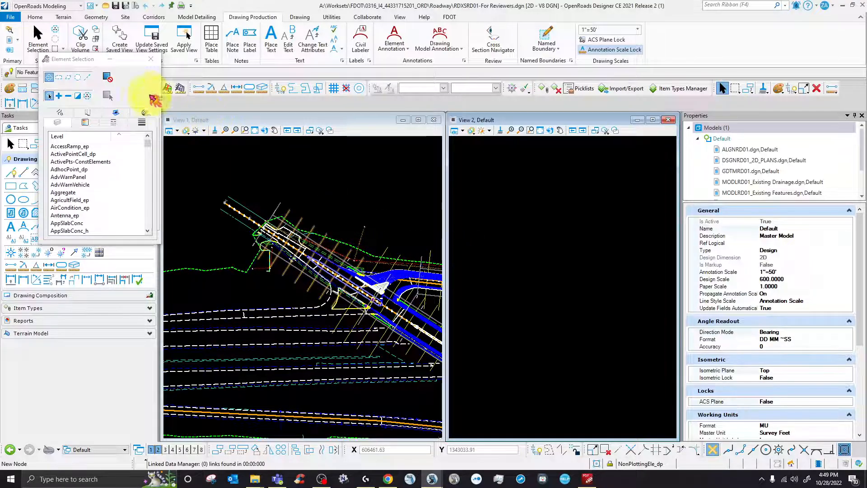
pyautogui.click(37, 36)
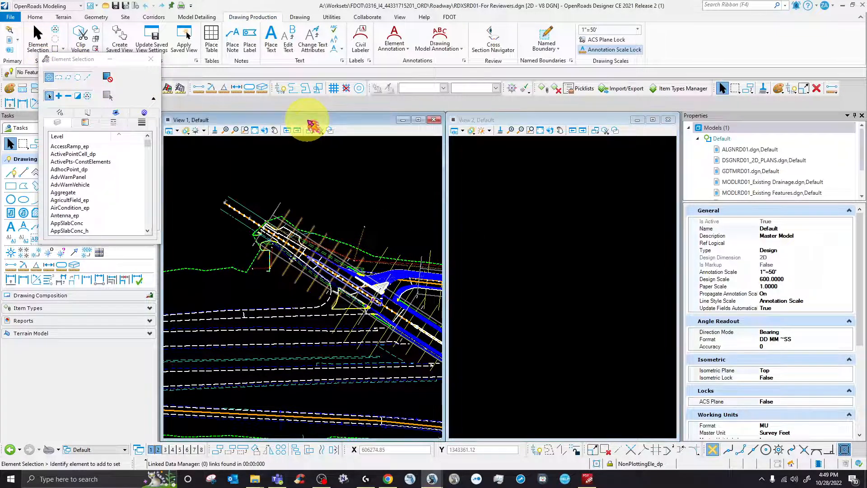
pyautogui.rightClick(311, 194)
pyautogui.moveTo(383, 211)
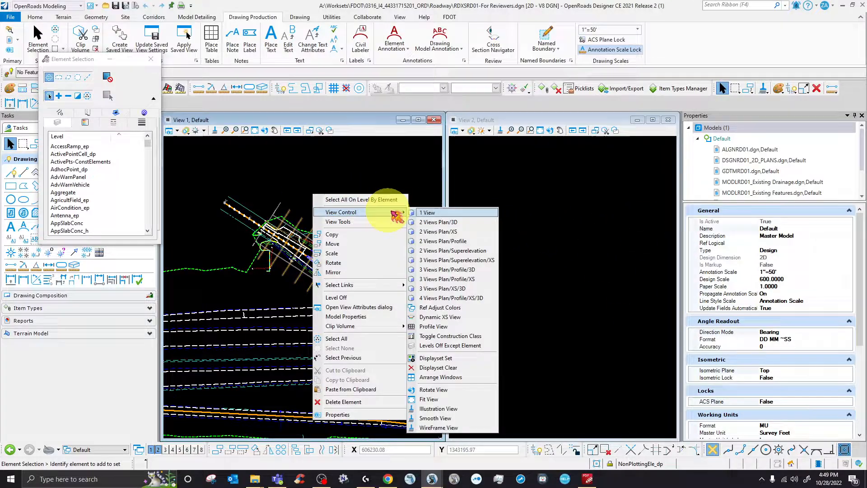
pyautogui.click(462, 223)
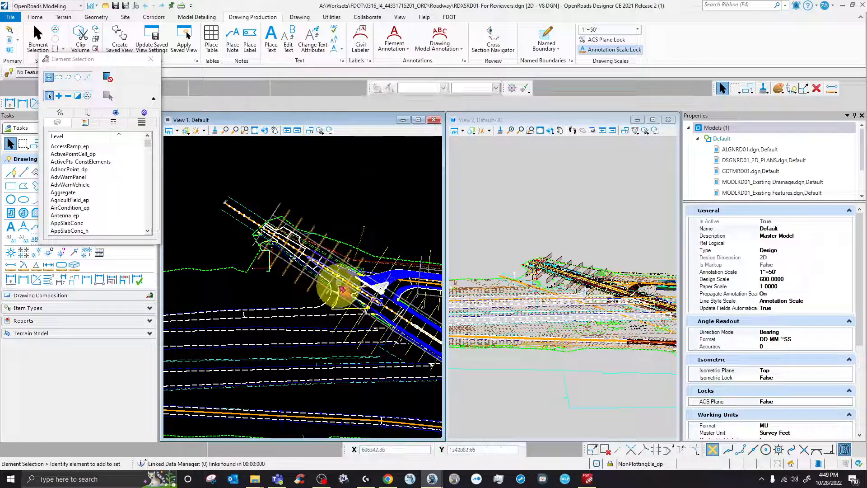
# Step: Rotate the plan view by two points along the SR566 baseline near station 95 so the roadway runs horizontally
pyautogui.moveTo(342, 289)
pyautogui.mouseDown(button='middle')
pyautogui.moveTo(267, 266)
pyautogui.moveTo(239, 240)
pyautogui.moveTo(262, 235)
pyautogui.mouseUp(button='middle')
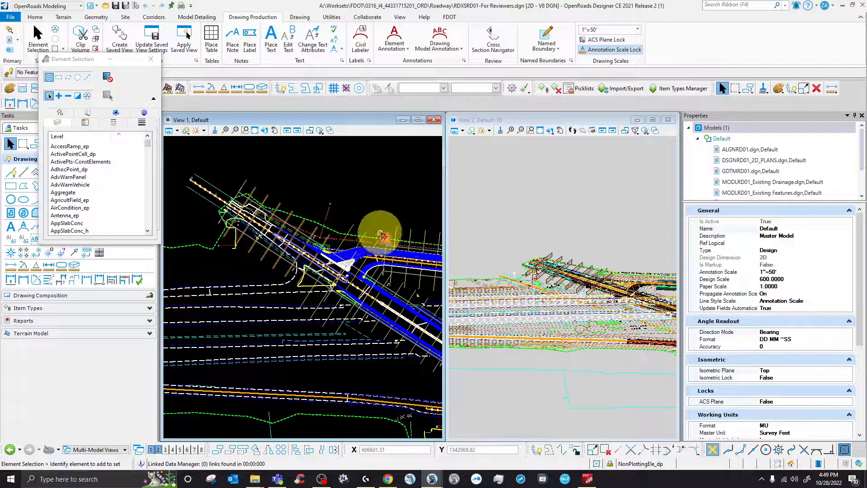
pyautogui.scroll(1, 344, 273)
pyautogui.scroll(1, 340, 289)
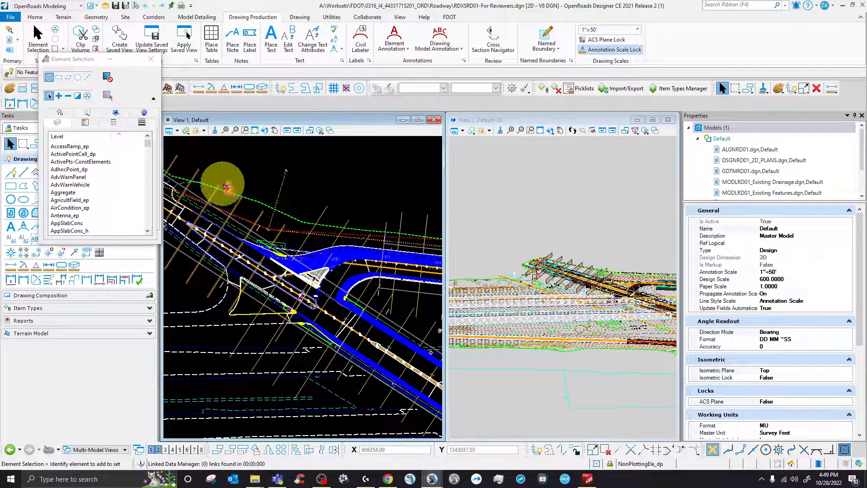
pyautogui.click(265, 131)
pyautogui.scroll(2, 237, 235)
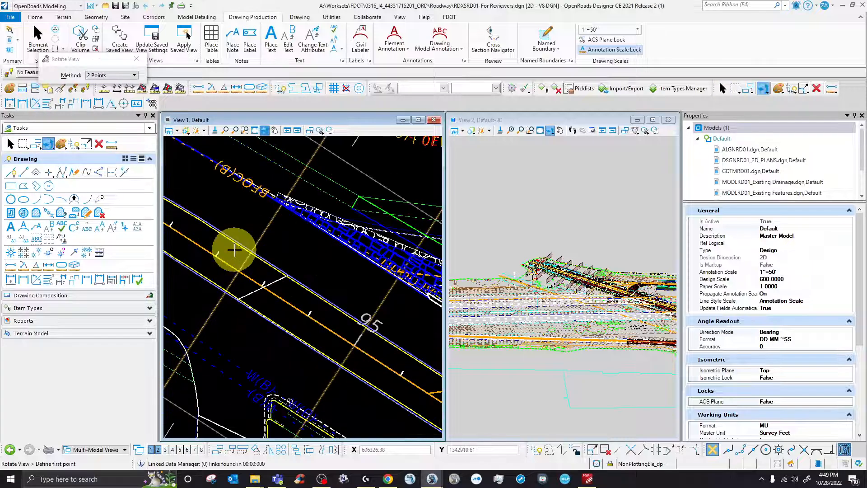
pyautogui.click(225, 264)
pyautogui.click(236, 271)
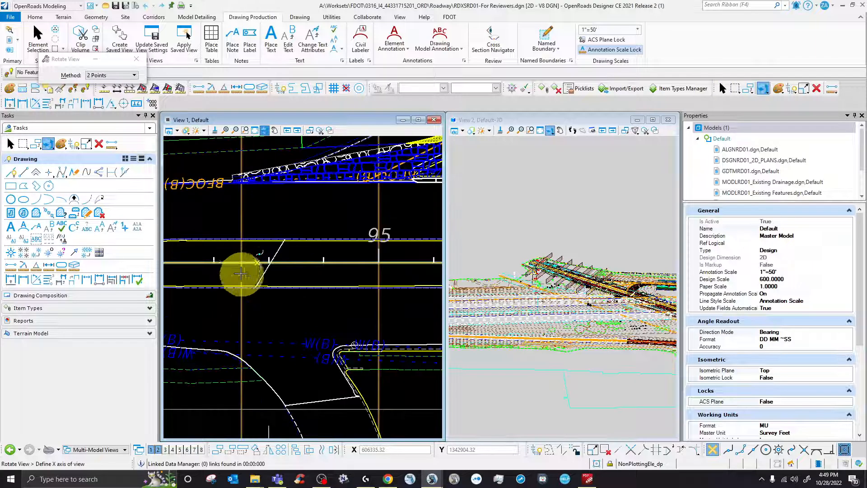
pyautogui.scroll(-3, 237, 268)
pyautogui.scroll(-1, 269, 332)
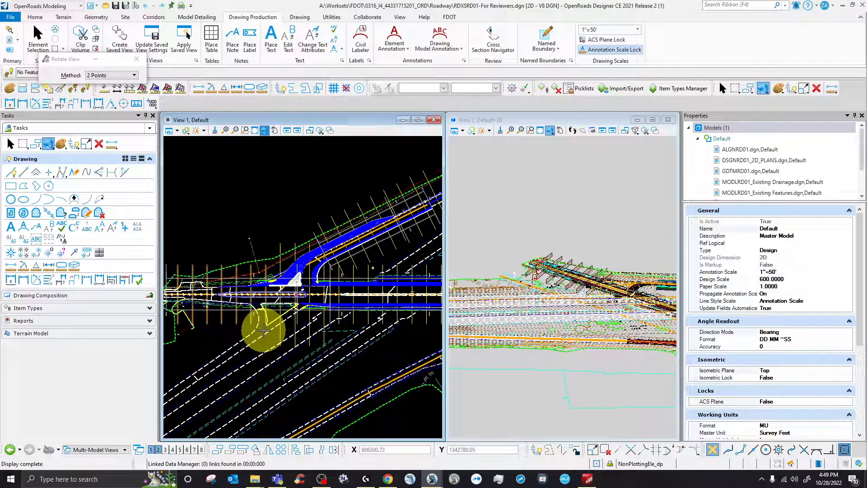
pyautogui.scroll(1, 286, 338)
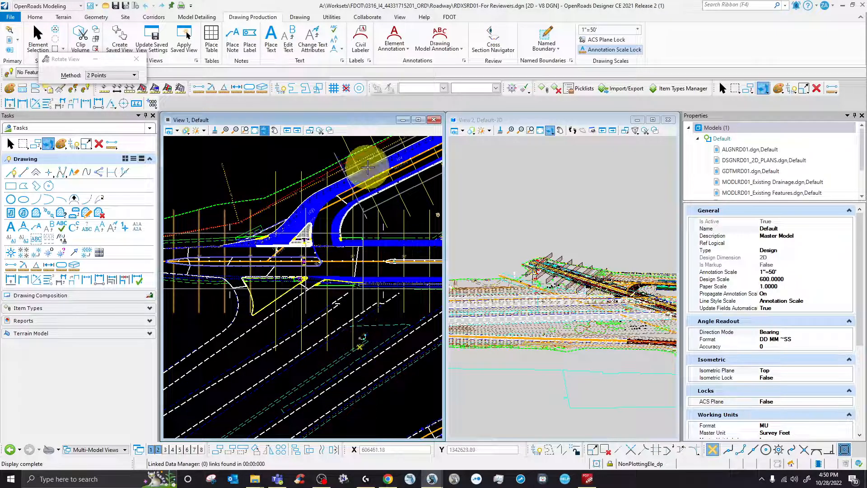
pyautogui.scroll(3, 357, 158)
pyautogui.scroll(-3, 343, 157)
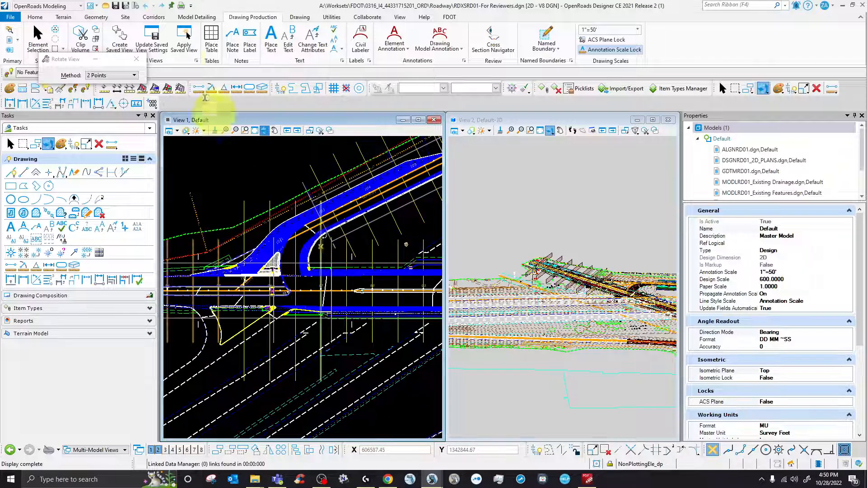
# Step: Select the long cross-section line just east of the ramp intersection, inspect its length, and clear the selection
pyautogui.click(38, 38)
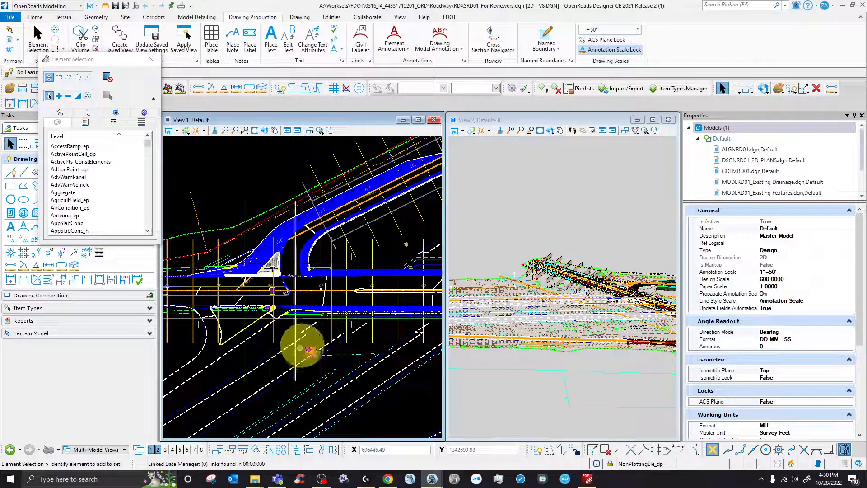
pyautogui.click(322, 335)
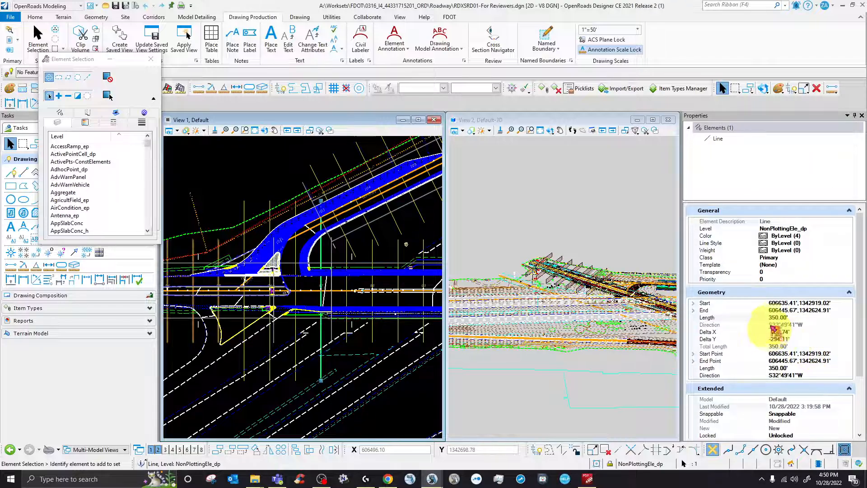
pyautogui.scroll(-3, 365, 295)
pyautogui.scroll(3, 324, 296)
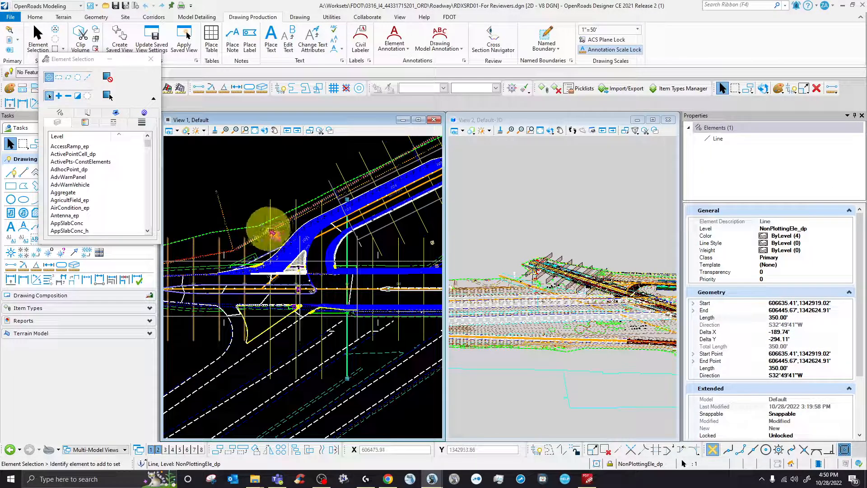
pyautogui.click(260, 177)
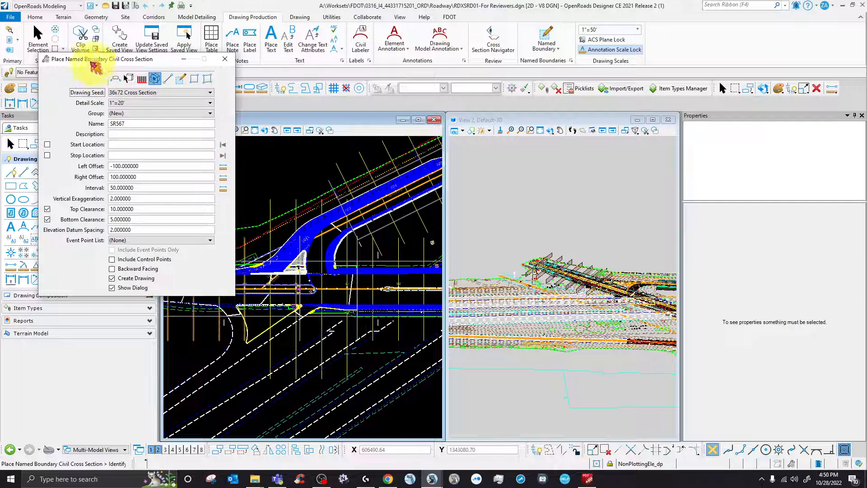
# Step: Start civil cross-section named boundaries with the 36x72 Cross Section seed and name SR567, picking the SR566 baseline near station 95 as path
pyautogui.moveTo(76, 61); pyautogui.dragTo(43, 61)
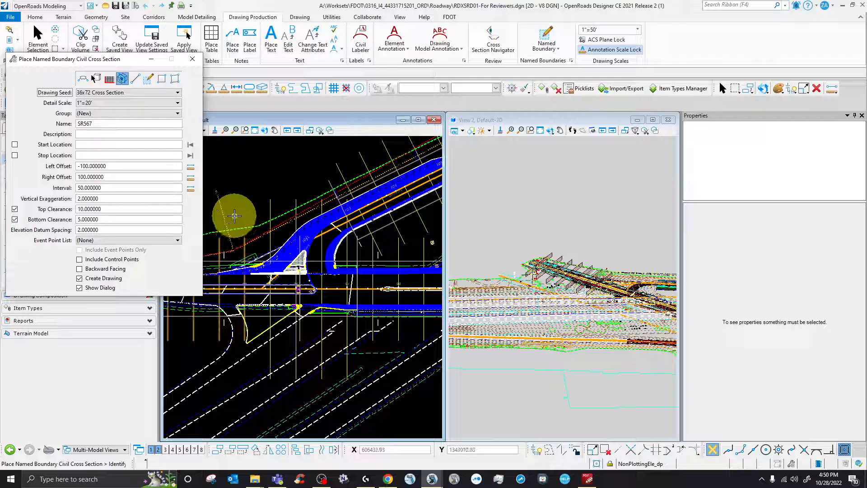
pyautogui.scroll(-3, 375, 306)
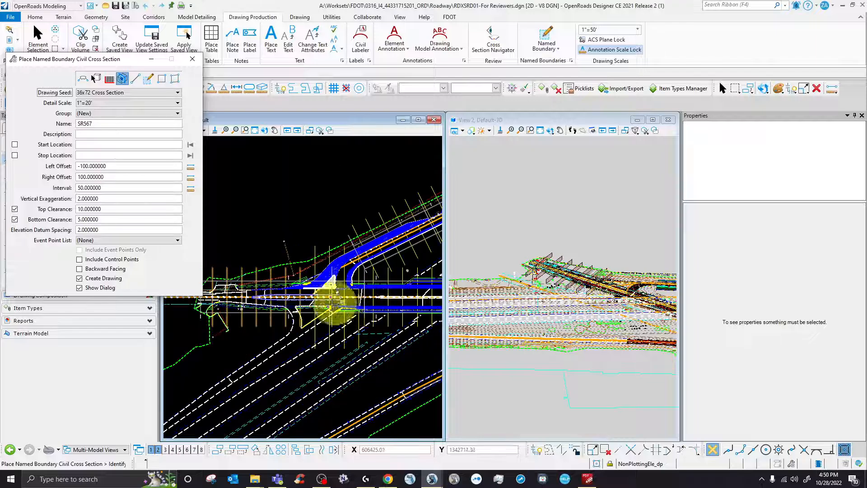
pyautogui.scroll(3, 301, 295)
pyautogui.scroll(3, 293, 296)
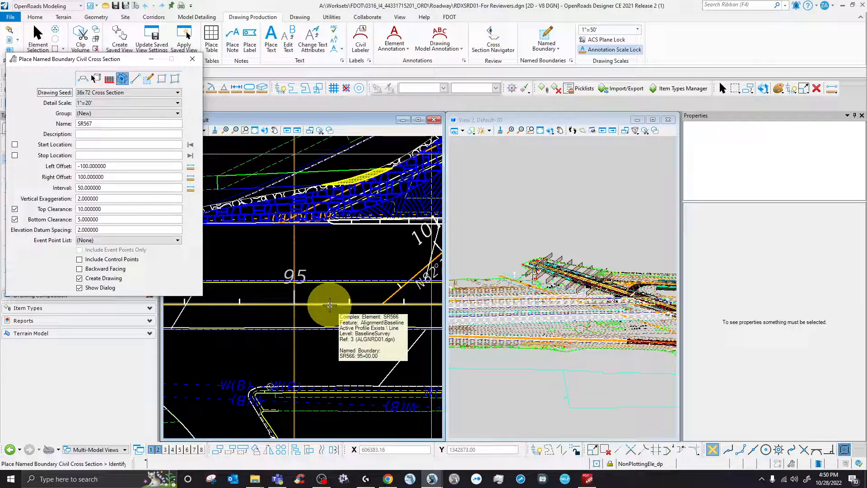
pyautogui.scroll(-2, 329, 306)
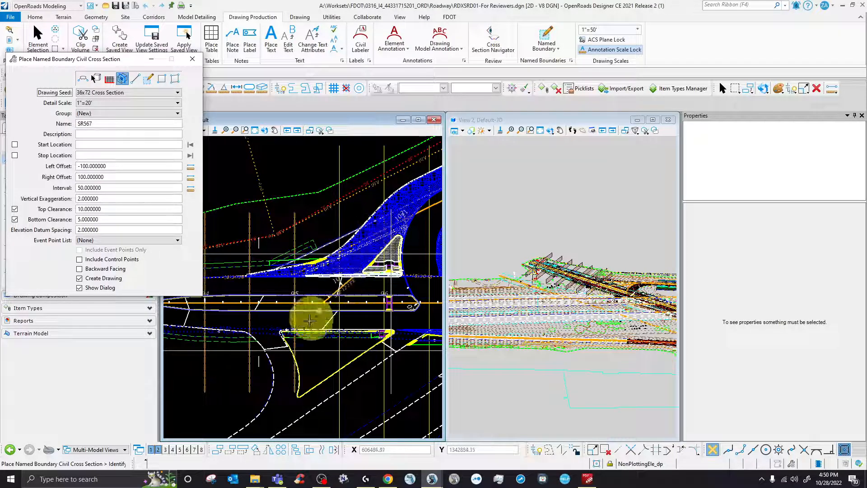
pyautogui.scroll(3, 309, 319)
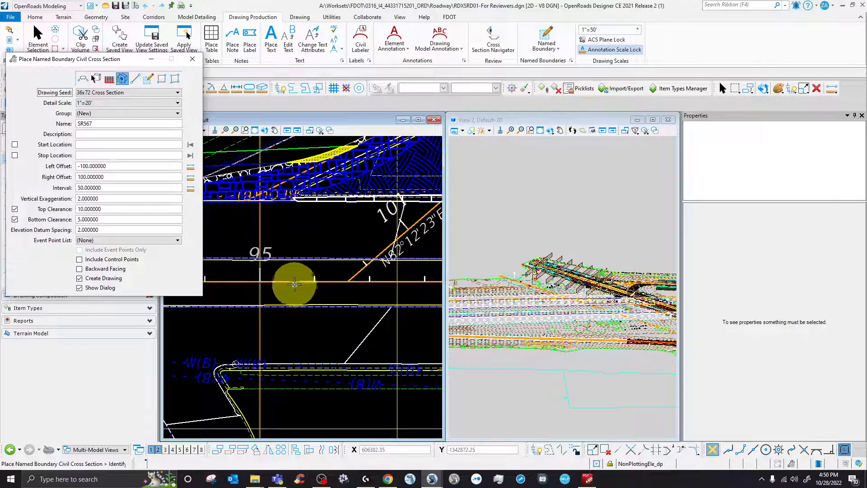
pyautogui.click(282, 312)
pyautogui.scroll(-3, 277, 314)
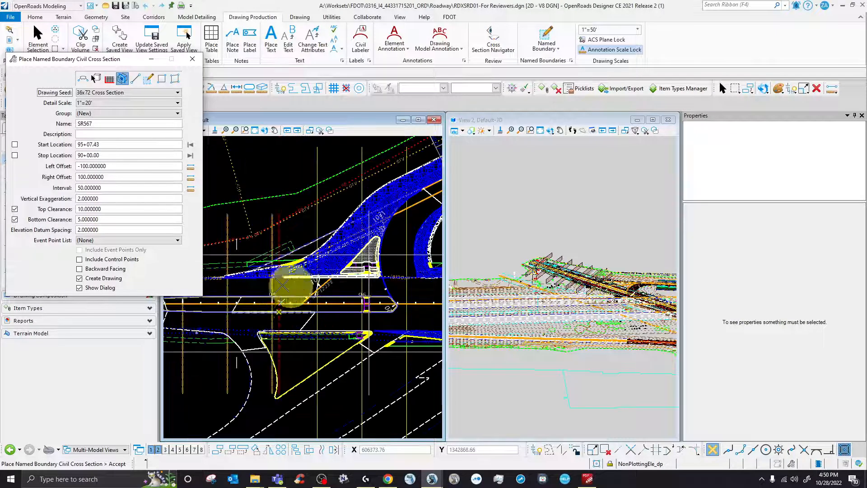
# Step: Place the named boundaries' start location at station 95+50.00 and stop location at 97+00.00 on the SR566 baseline
pyautogui.scroll(3, 325, 313)
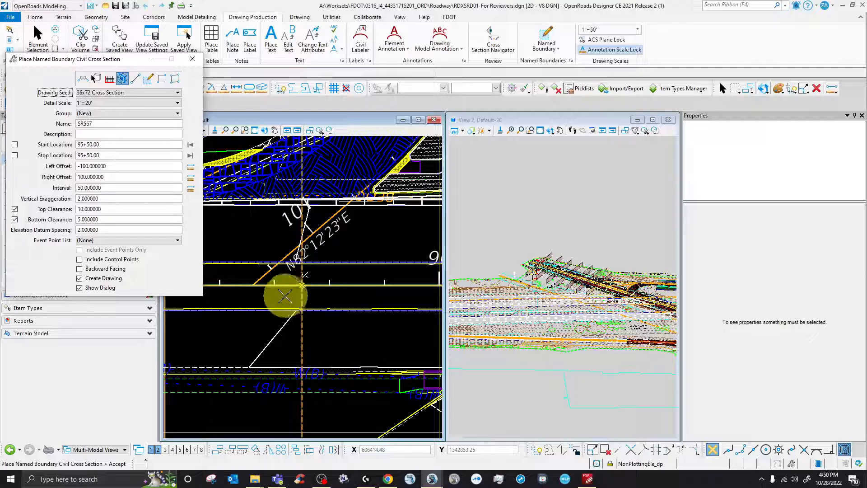
pyautogui.click(285, 296)
pyautogui.scroll(-4, 272, 298)
pyautogui.scroll(4, 309, 306)
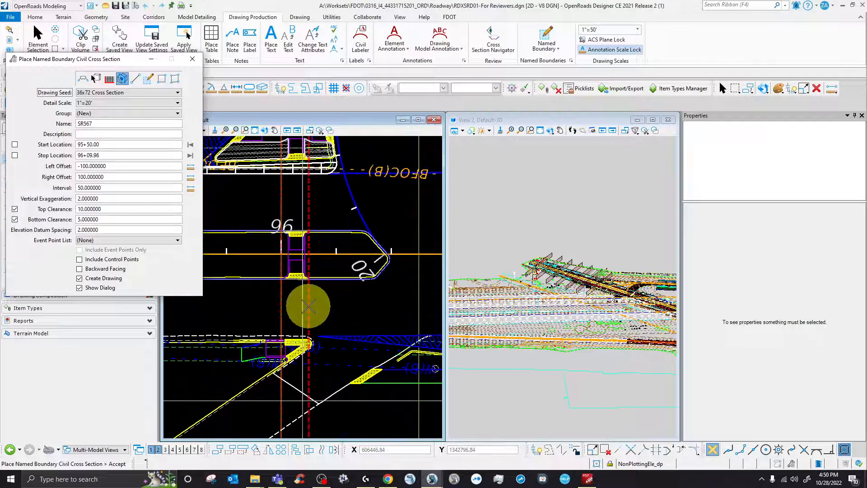
pyautogui.scroll(-3, 279, 301)
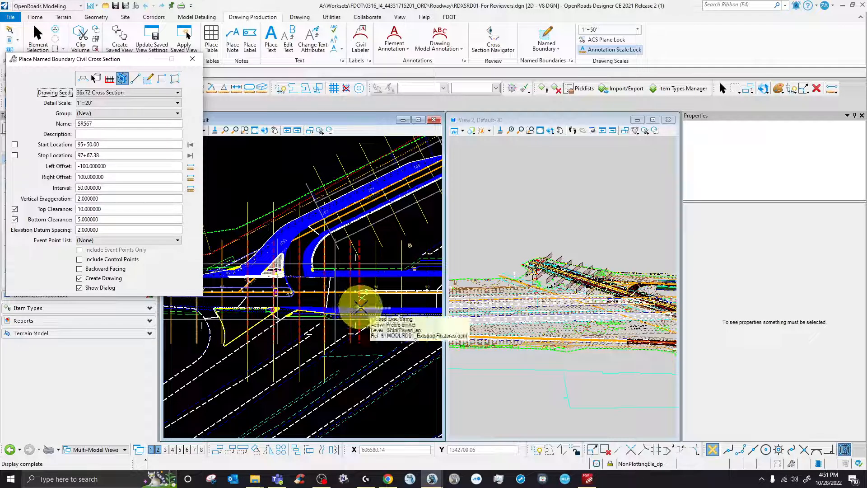
pyautogui.scroll(5, 326, 294)
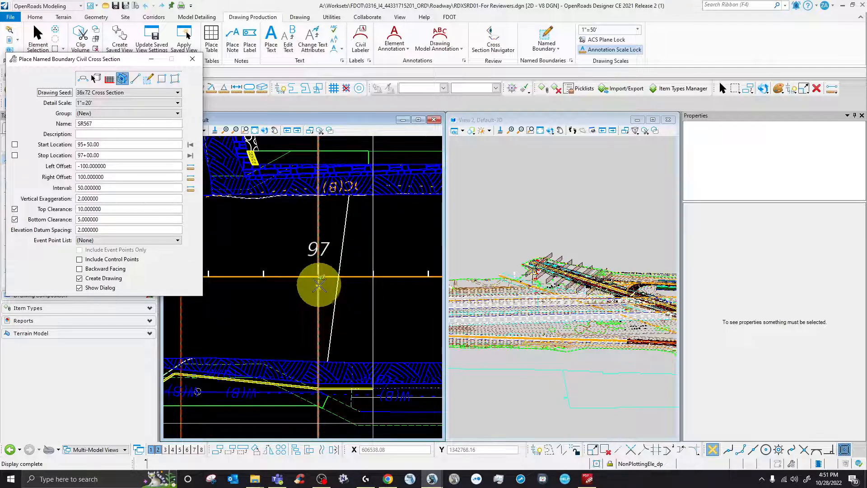
pyautogui.click(318, 276)
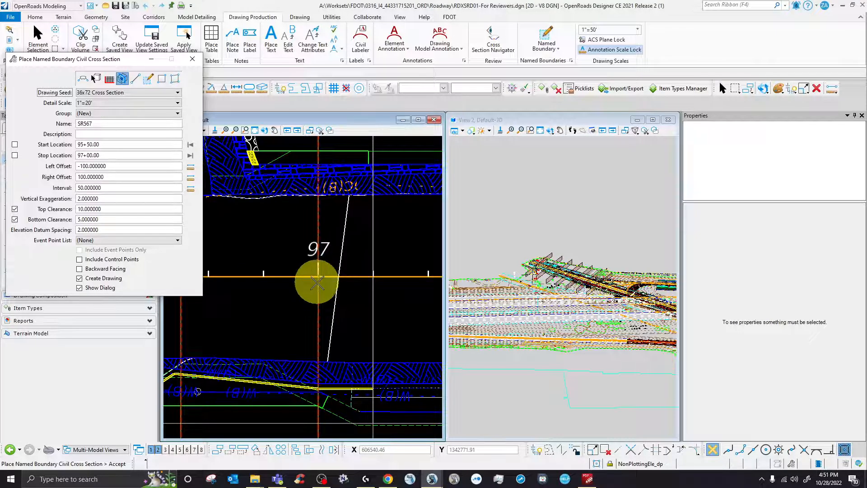
pyautogui.scroll(-5, 325, 306)
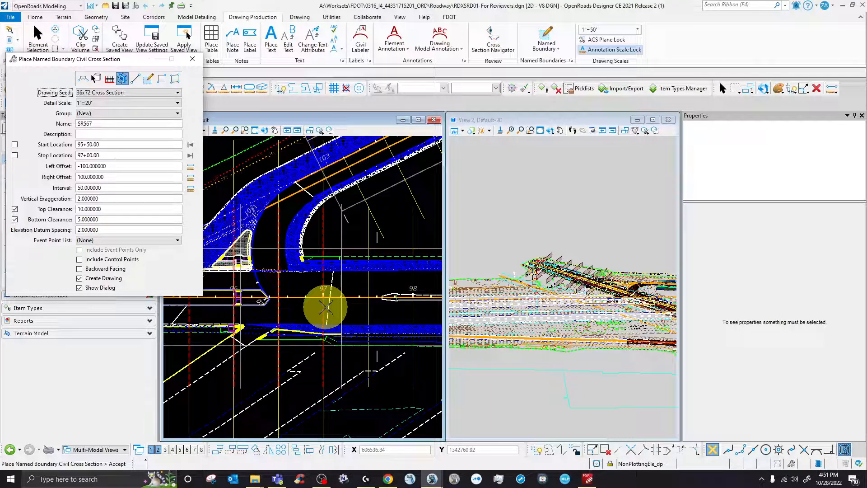
# Step: Set the left offset to -175 and the right offset to 175, and examine the roadway's edge in the 3D model
pyautogui.click(83, 166)
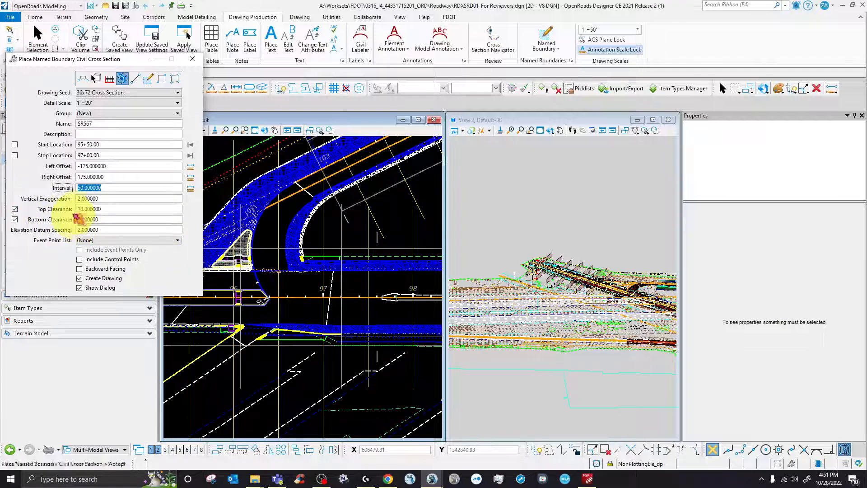
pyautogui.scroll(4, 604, 300)
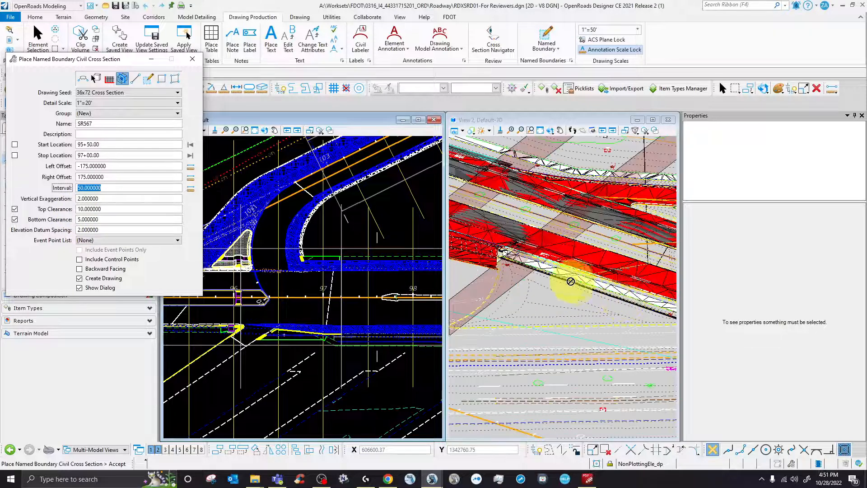
pyautogui.scroll(-3, 506, 270)
pyautogui.scroll(4, 564, 289)
pyautogui.scroll(-2, 587, 278)
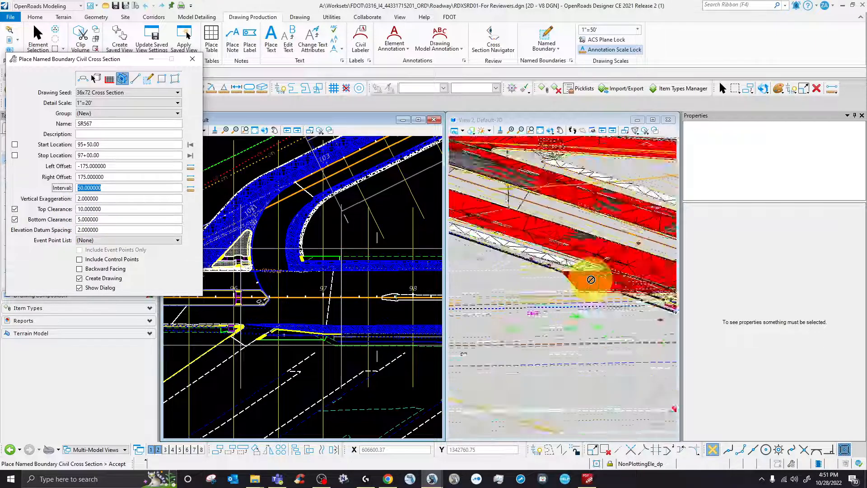
pyautogui.scroll(2, 551, 266)
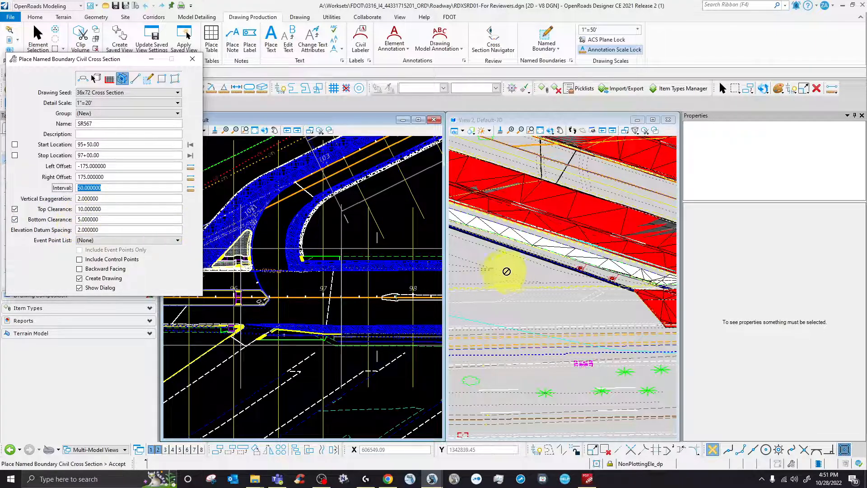
# Step: Compare the extents of the 350-foot-wide boundary preview between 95+50.00 and 97+00.00 in the plan and 3D views
pyautogui.scroll(-5, 511, 260)
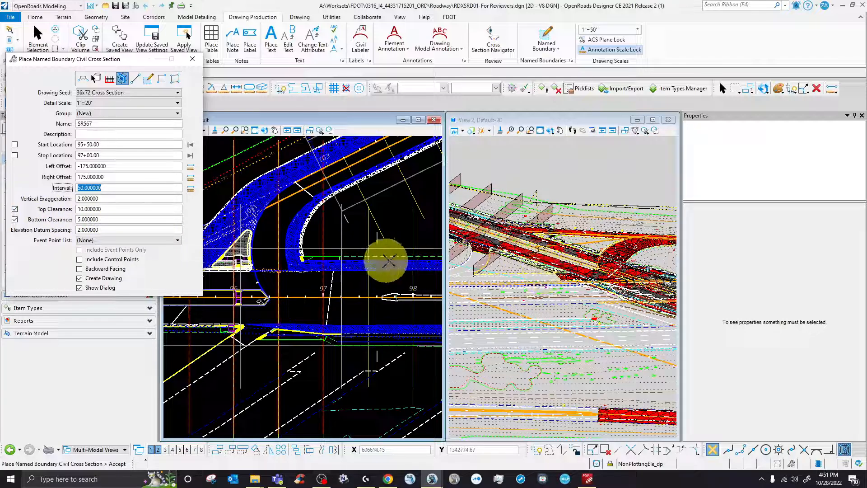
pyautogui.scroll(5, 479, 255)
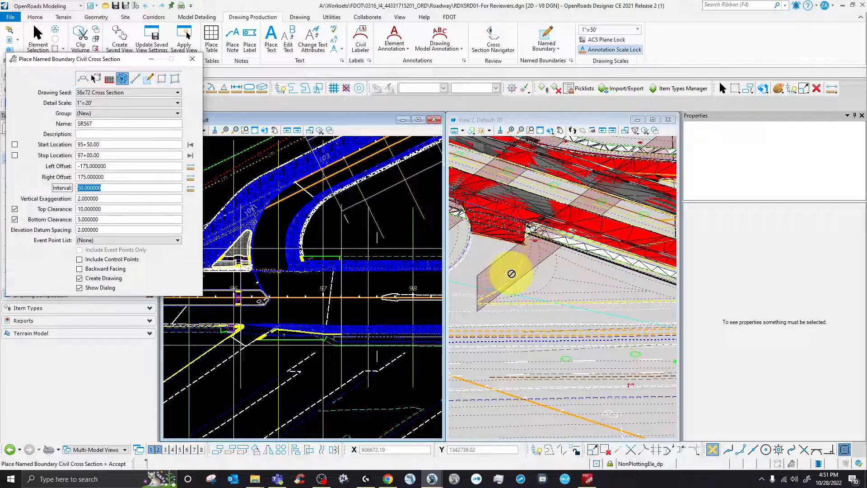
pyautogui.scroll(-2, 378, 311)
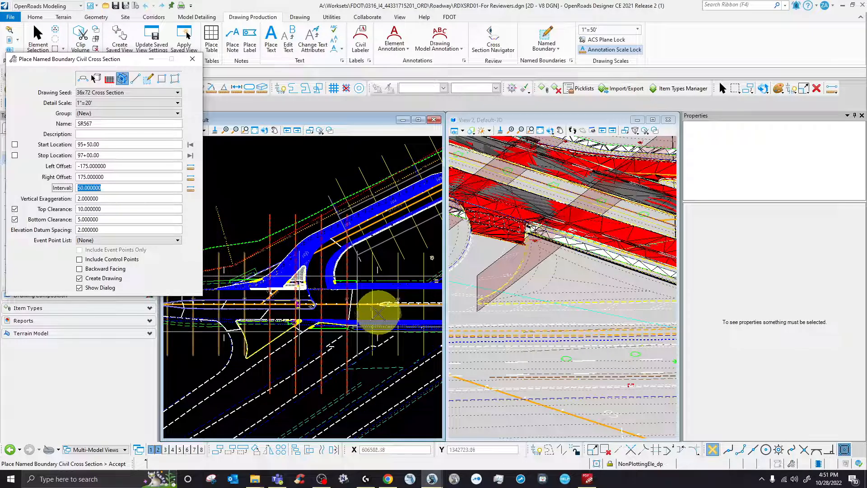
pyautogui.scroll(3, 280, 219)
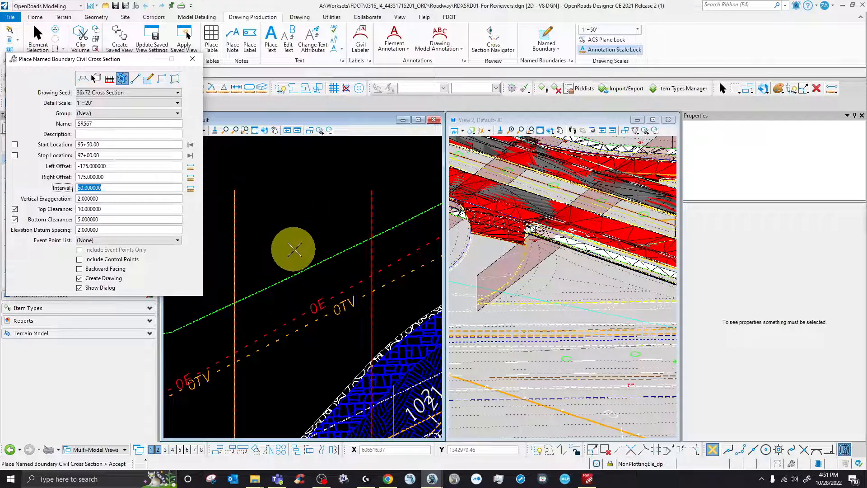
pyautogui.scroll(-3, 264, 193)
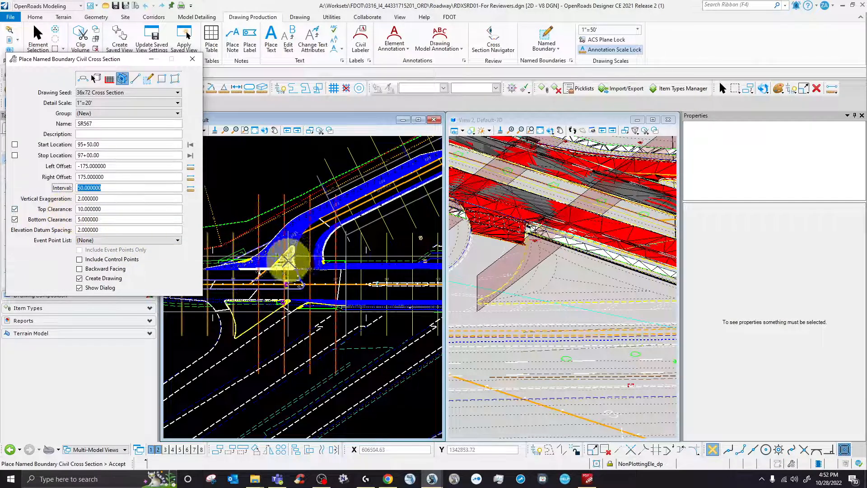
pyautogui.scroll(-2, 282, 258)
pyautogui.scroll(-3, 537, 276)
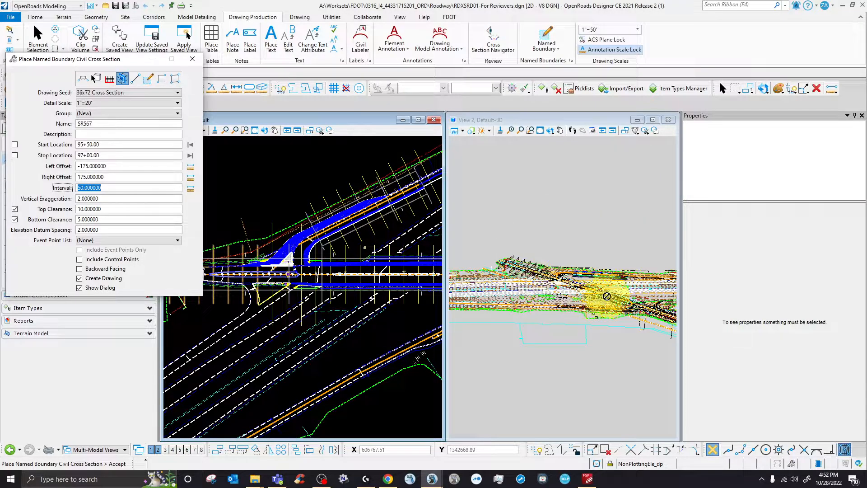
# Step: Examine the roadway corridor and the tall pole at its edge in the 3D model, and the baseline near station 96 in plan
pyautogui.scroll(3, 587, 292)
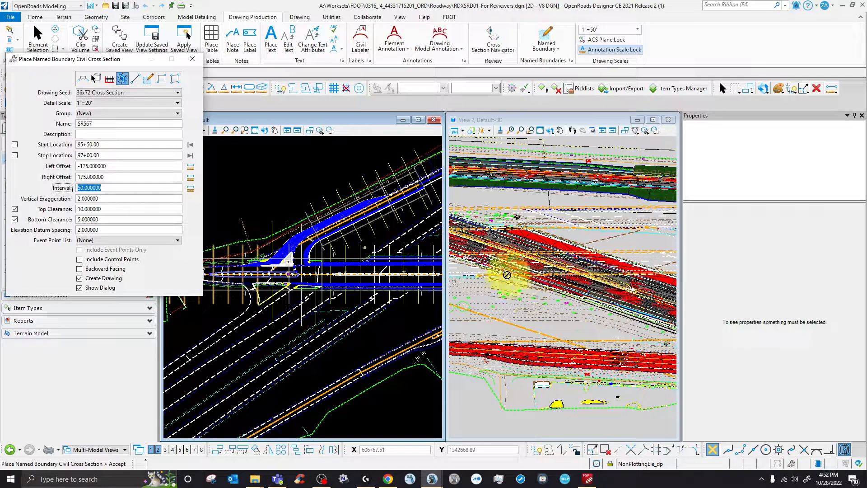
pyautogui.scroll(5, 527, 273)
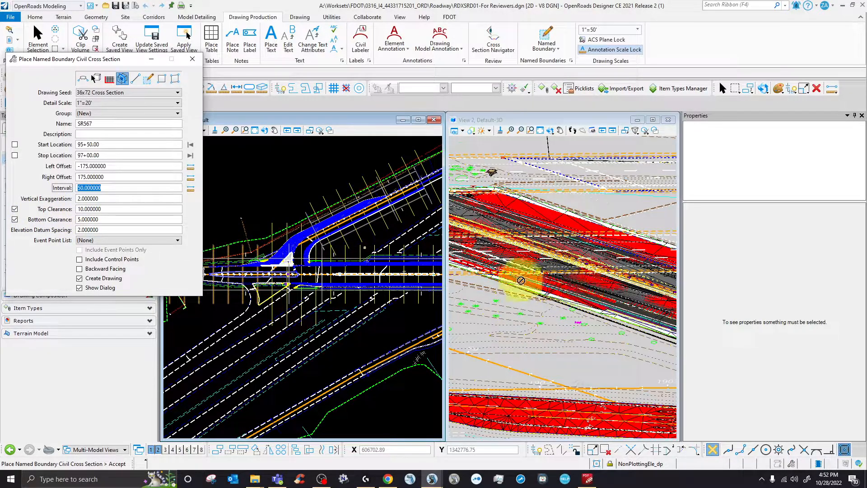
pyautogui.scroll(-4, 514, 273)
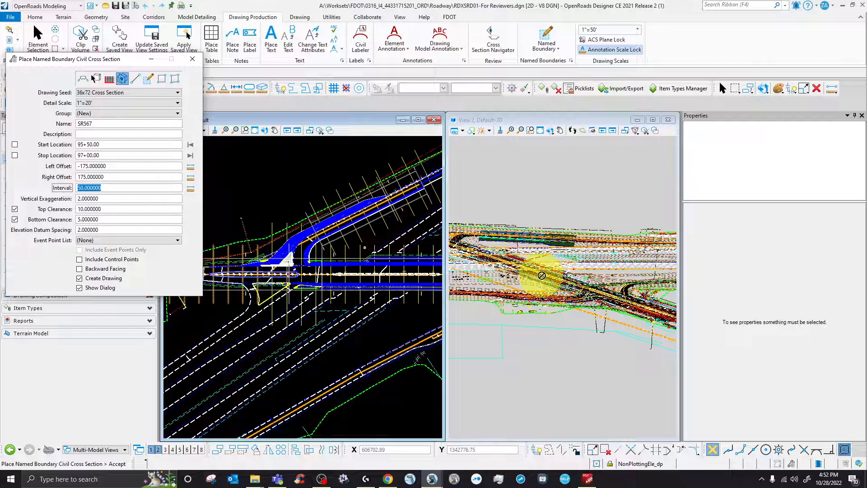
pyautogui.scroll(5, 605, 289)
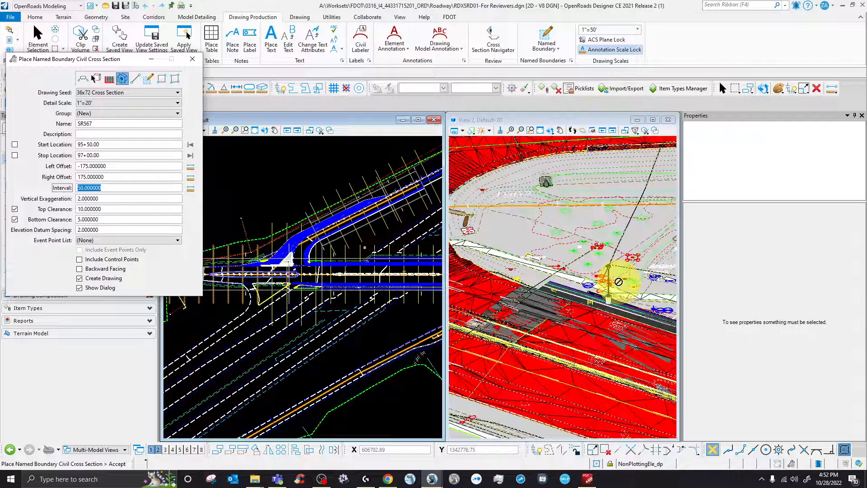
pyautogui.scroll(3, 619, 281)
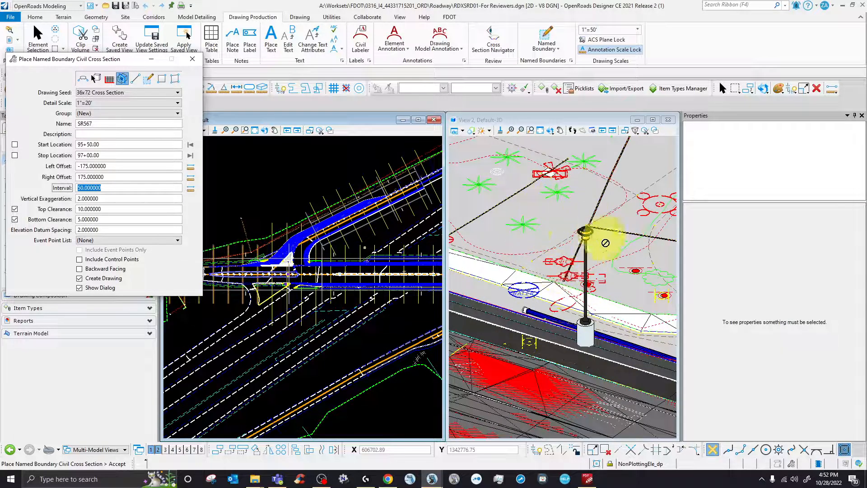
pyautogui.scroll(-2, 573, 254)
pyautogui.scroll(2, 579, 282)
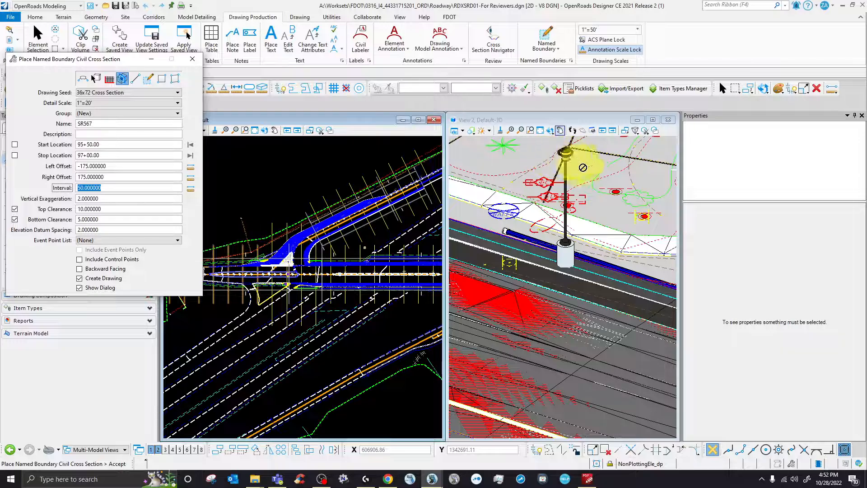
pyautogui.scroll(-3, 563, 293)
pyautogui.scroll(3, 269, 275)
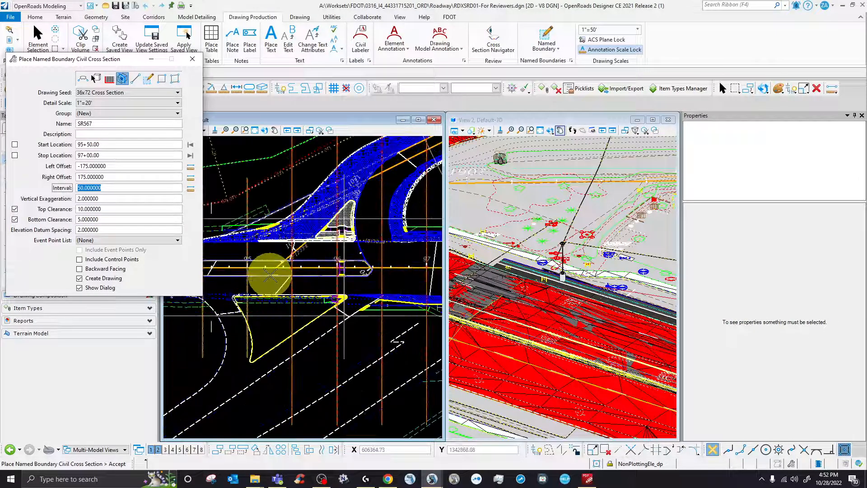
# Step: Accept the SR567 named boundaries and assign their drawings to the existing SR566 - 92+00.00 sheet, keeping the drawing boundary as (New)
pyautogui.scroll(-2, 265, 274)
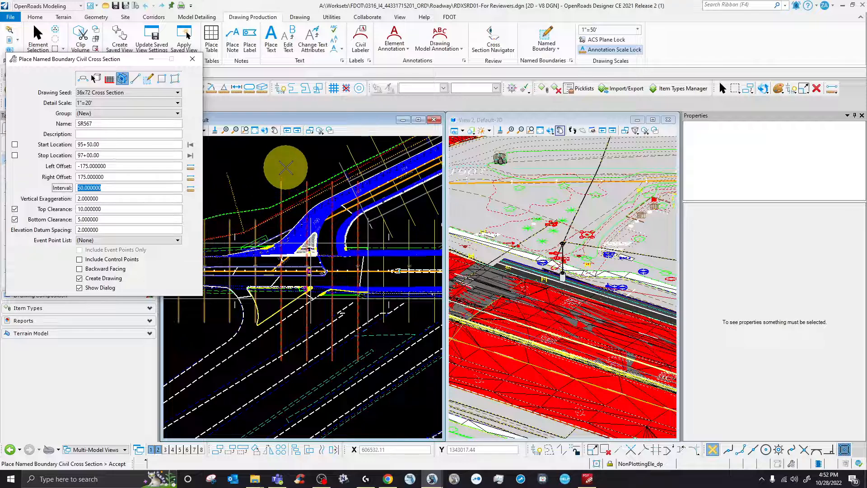
pyautogui.click(285, 168)
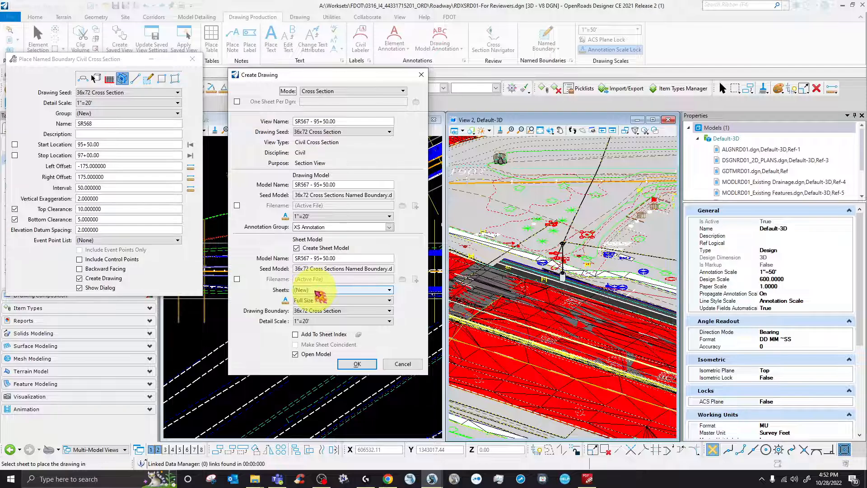
pyautogui.click(318, 291)
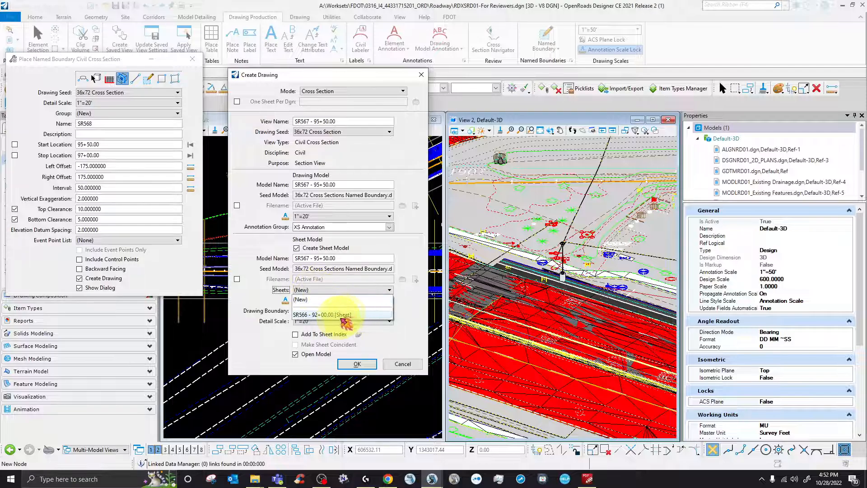
pyautogui.click(334, 314)
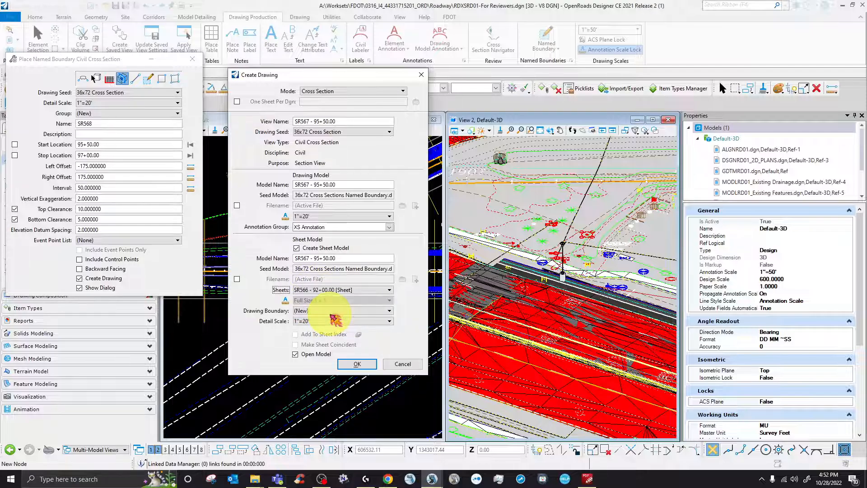
pyautogui.click(337, 311)
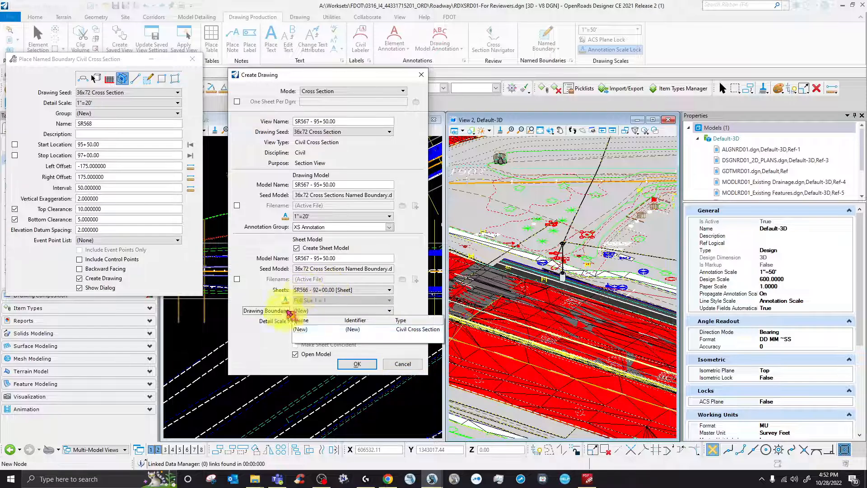
pyautogui.click(274, 347)
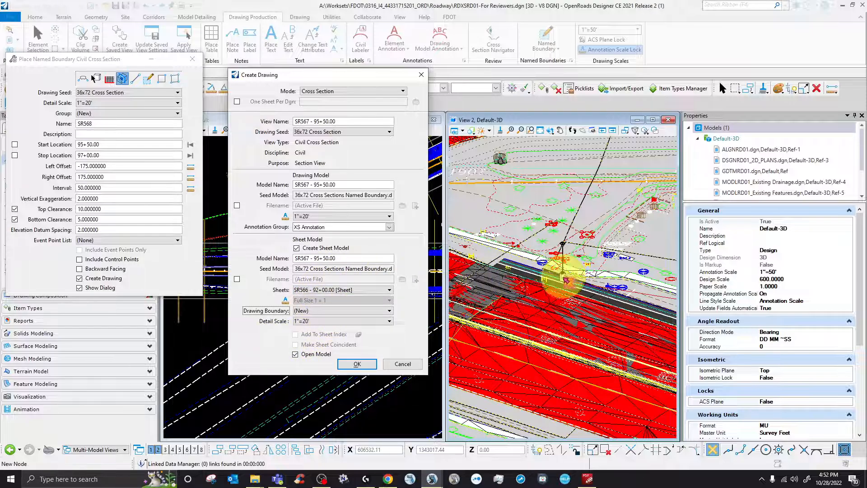
# Step: Inspect the placed boundaries in the 3D model and create the SR567 cross-section drawings and sheets, opening the model
pyautogui.scroll(-6, 567, 278)
pyautogui.scroll(5, 570, 280)
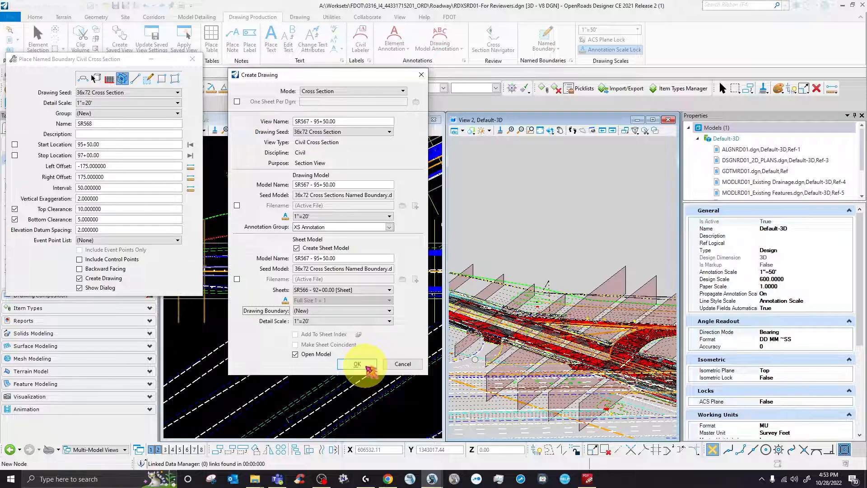
pyautogui.click(367, 366)
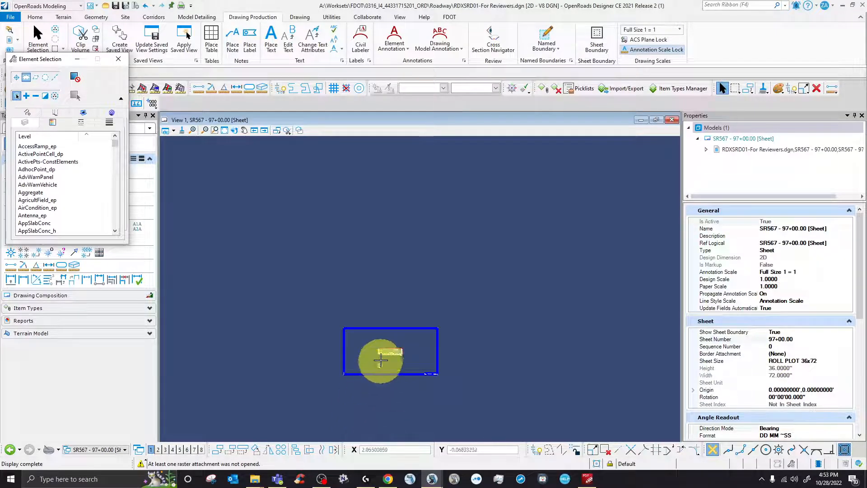
# Step: Examine the cross section at station 97+00.00 on the SR567 sheet, from the full sheet down to the grid
pyautogui.scroll(6, 387, 348)
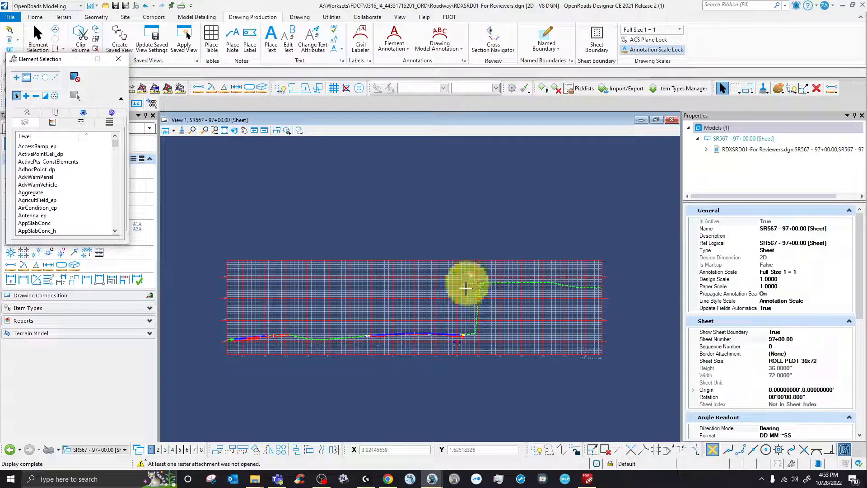
pyautogui.scroll(2, 458, 298)
pyautogui.scroll(-9, 432, 264)
pyautogui.scroll(8, 432, 265)
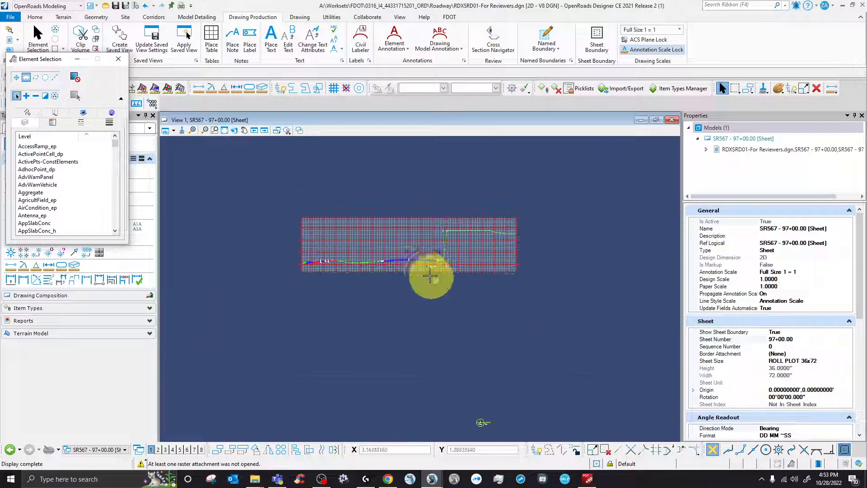
# Step: Open the SR566 - 92+00.00 [Sheet] model from the models list and examine its central cross section
pyautogui.scroll(-8, 470, 212)
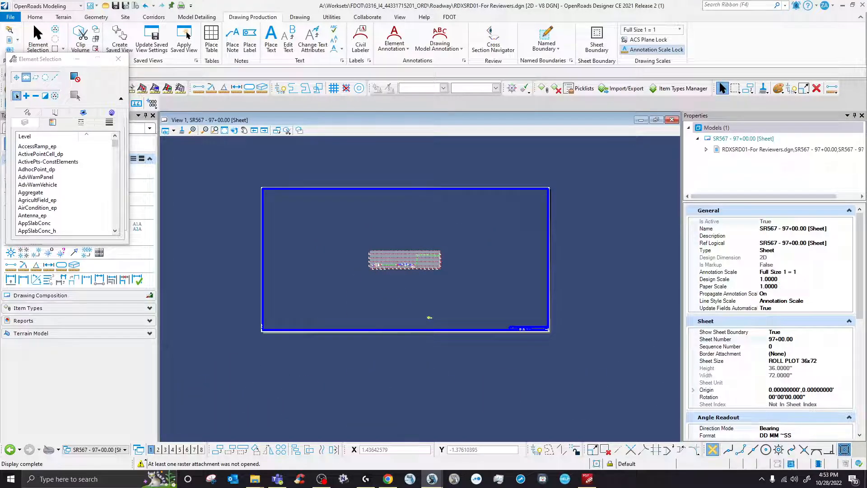
pyautogui.click(420, 277)
pyautogui.moveTo(563, 262); pyautogui.dragTo(603, 217)
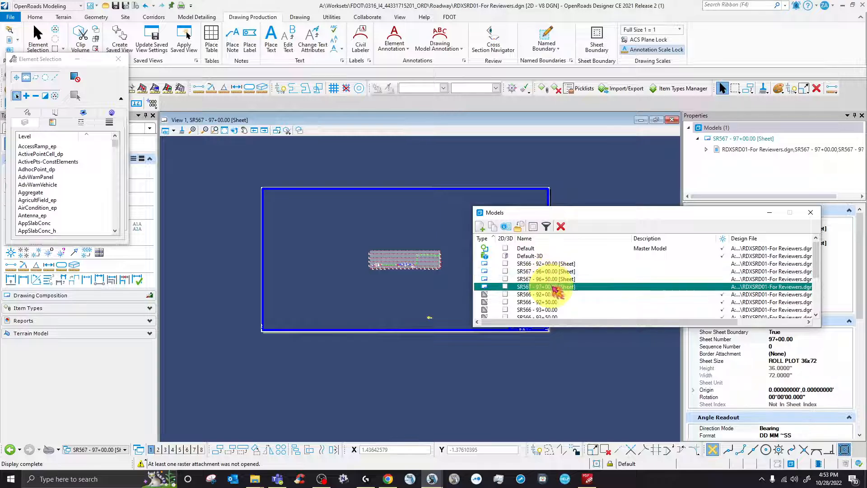
pyautogui.click(561, 263)
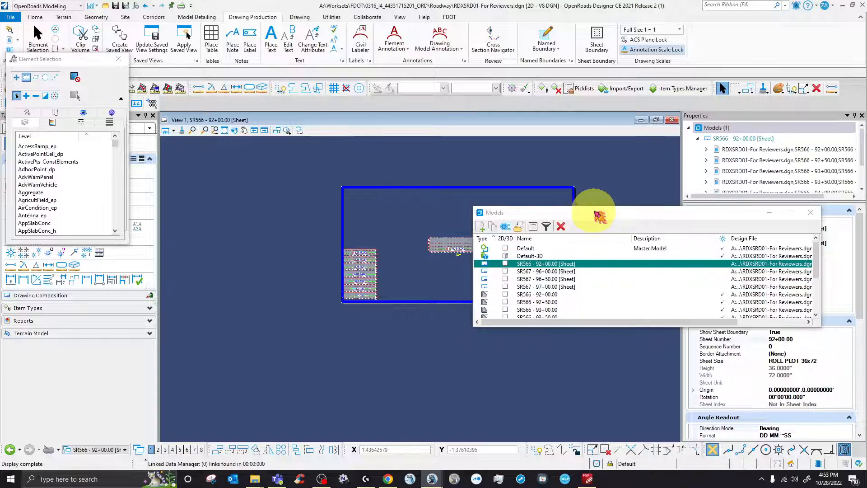
pyautogui.moveTo(596, 213); pyautogui.dragTo(694, 201)
pyautogui.scroll(4, 471, 250)
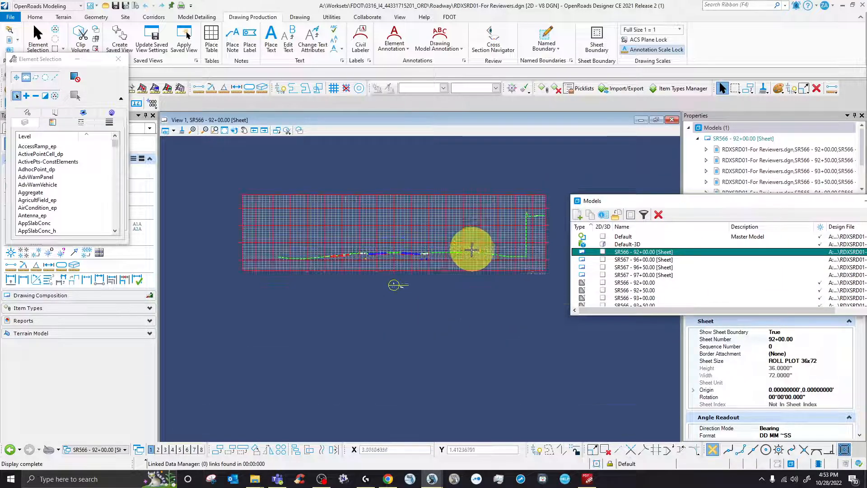
pyautogui.scroll(3, 401, 267)
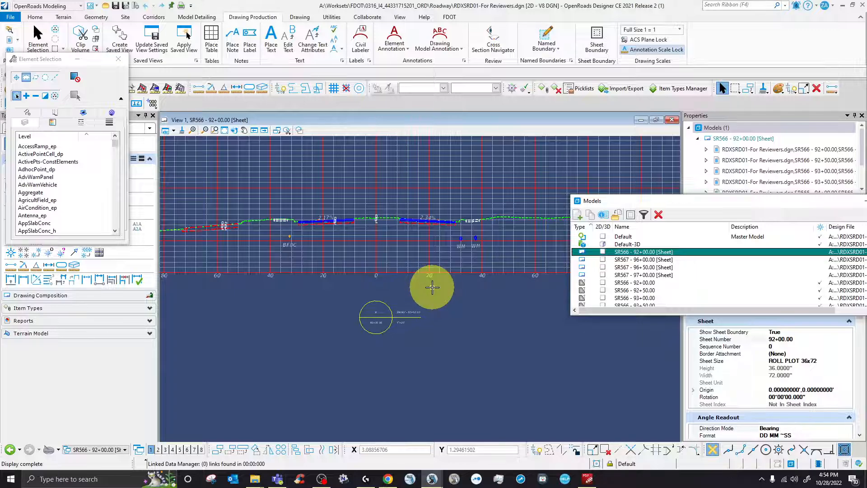
pyautogui.scroll(-4, 432, 287)
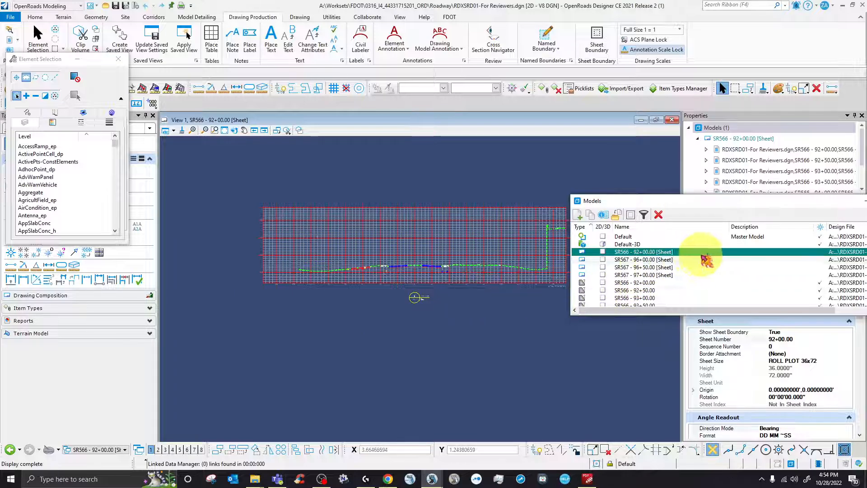
# Step: Open the SR567 - 96+00.00 [Sheet] model and inspect its cross section and annotations up close
pyautogui.doubleClick(649, 260)
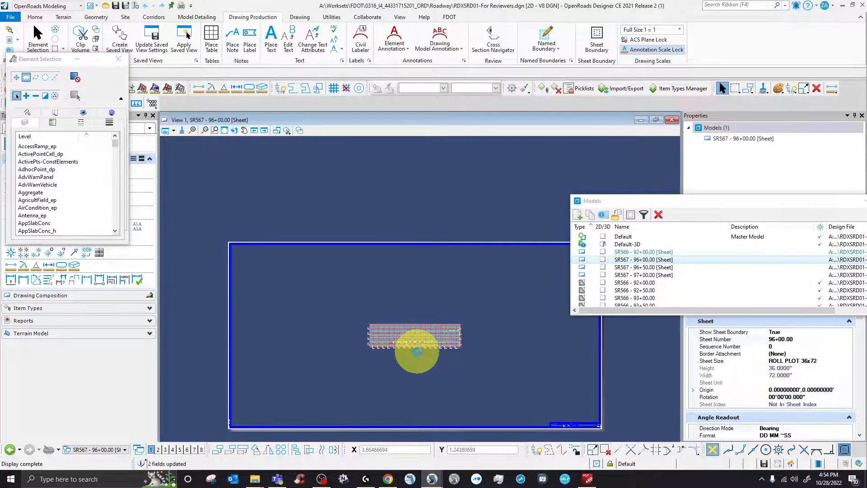
pyautogui.scroll(5, 415, 344)
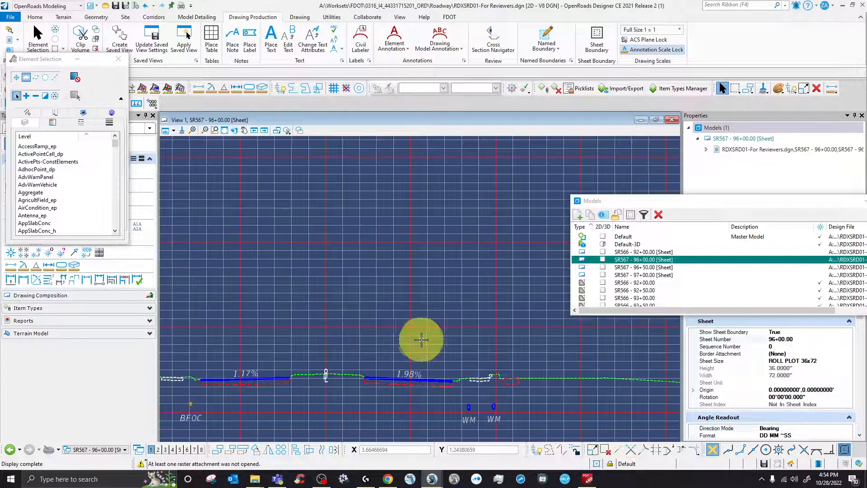
pyautogui.scroll(-4, 416, 274)
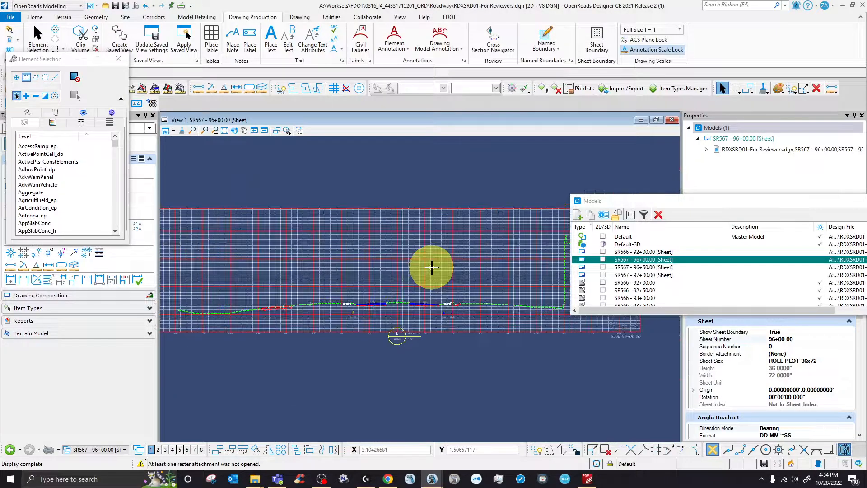
pyautogui.scroll(3, 278, 313)
pyautogui.scroll(-3, 307, 294)
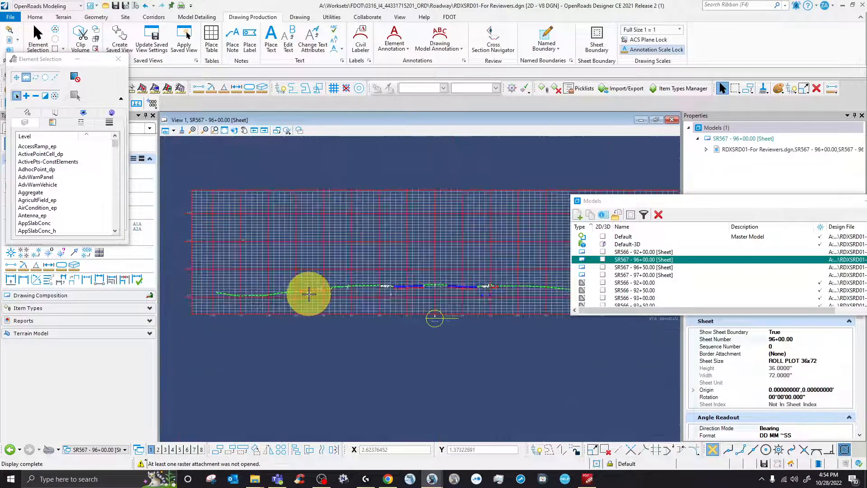
# Step: View the SR567 - 96+50.00 [Sheet] model, and return to SR566 - 92+00.00 [Sheet] to examine its stacked cross sections
pyautogui.doubleClick(666, 268)
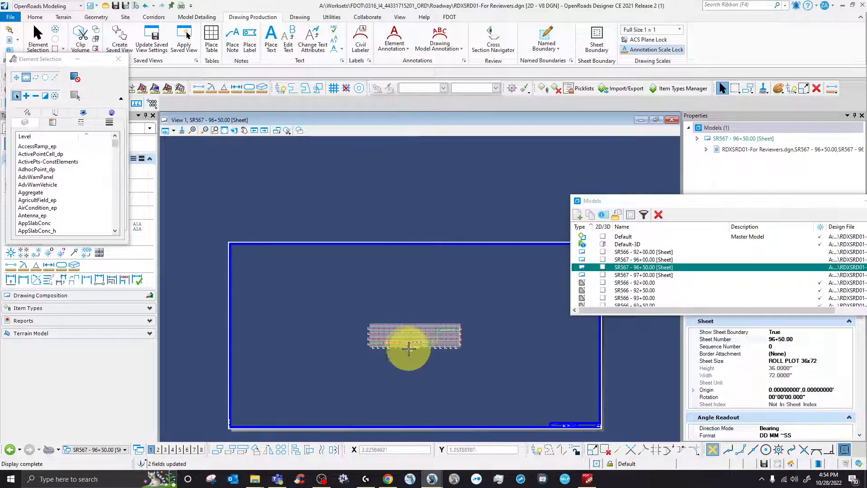
pyautogui.doubleClick(649, 253)
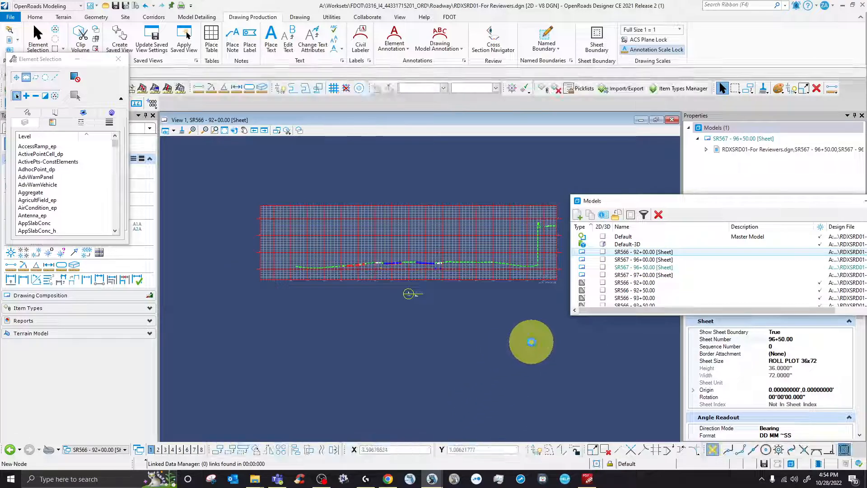
pyautogui.scroll(-1, 497, 345)
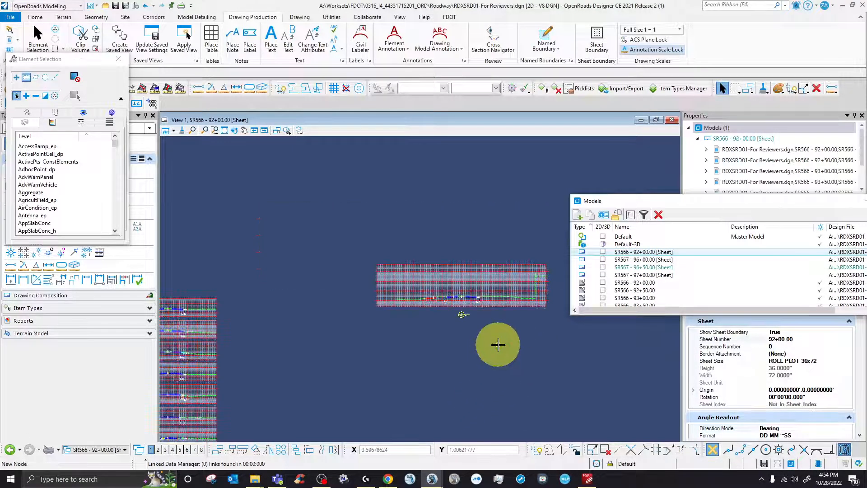
pyautogui.scroll(-3, 454, 330)
pyautogui.scroll(1, 400, 344)
pyautogui.scroll(2, 401, 344)
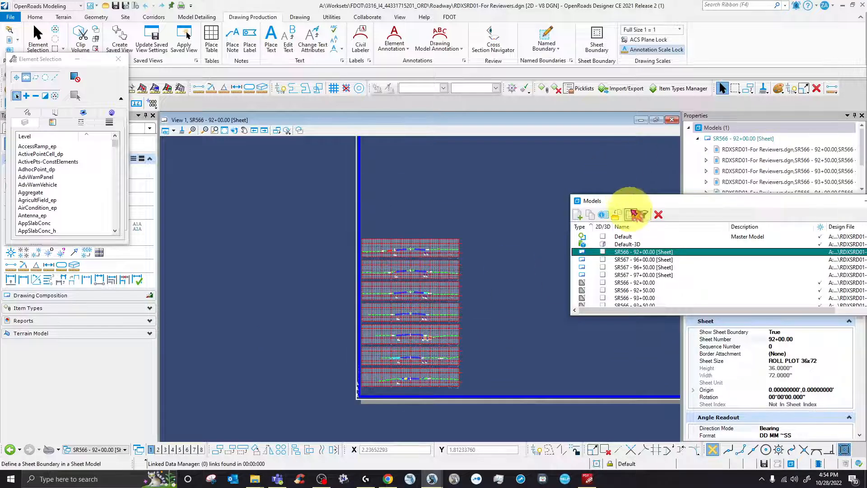
# Step: Try moving the SR566 - 93+00.00 reference with its boundary outside the sheet's left border, and undo the move
pyautogui.moveTo(705, 203); pyautogui.dragTo(866, 257)
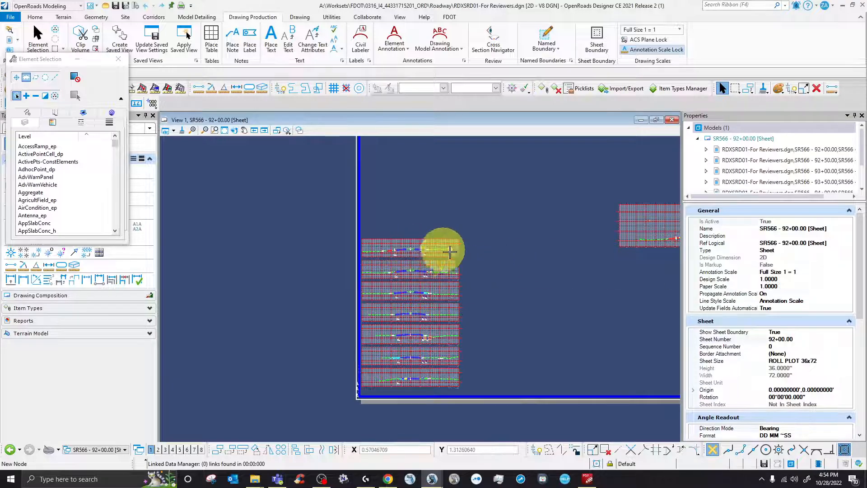
pyautogui.click(36, 37)
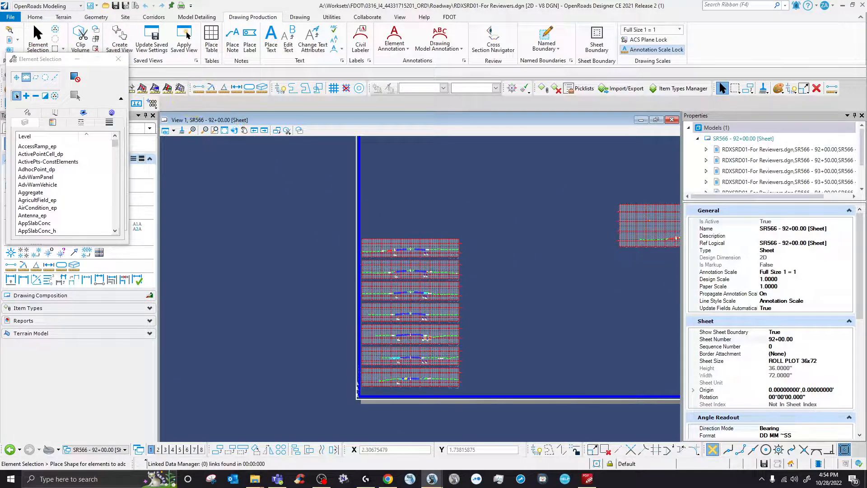
pyautogui.moveTo(866, 253); pyautogui.dragTo(629, 159)
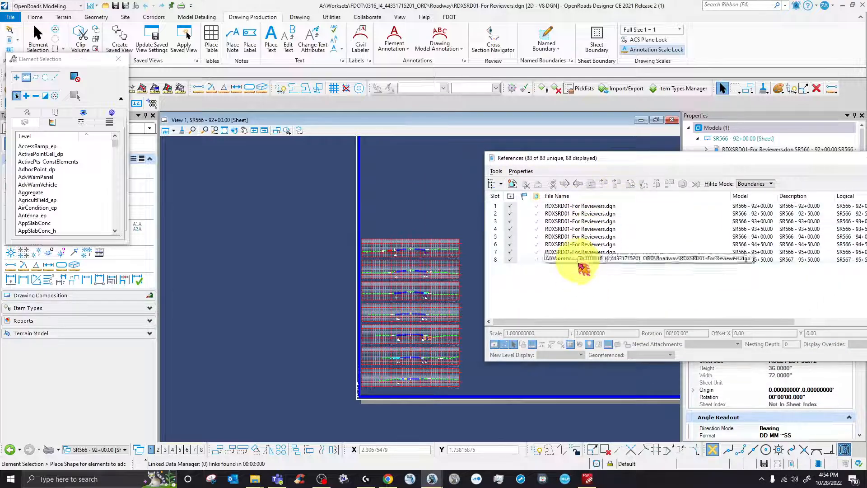
pyautogui.click(576, 207)
pyautogui.click(580, 221)
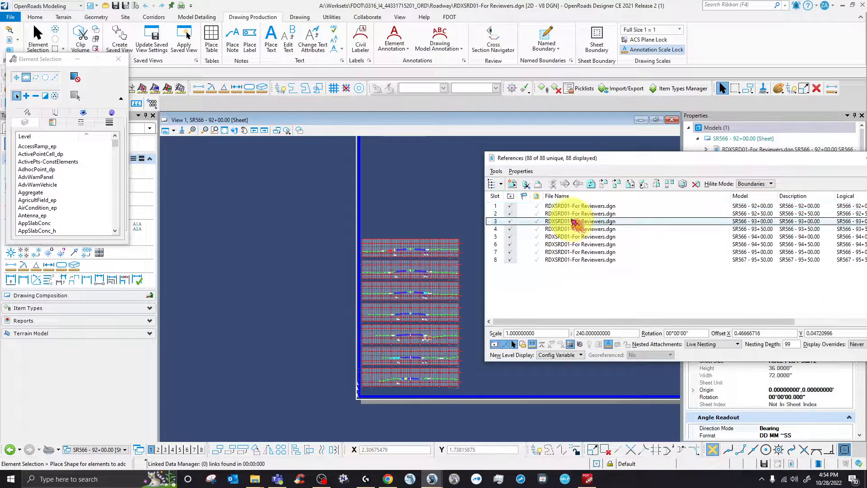
pyautogui.click(605, 184)
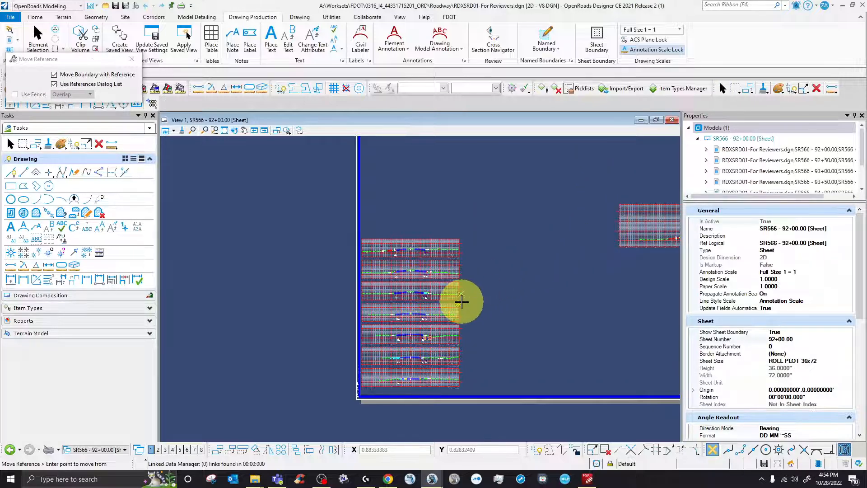
pyautogui.click(459, 301)
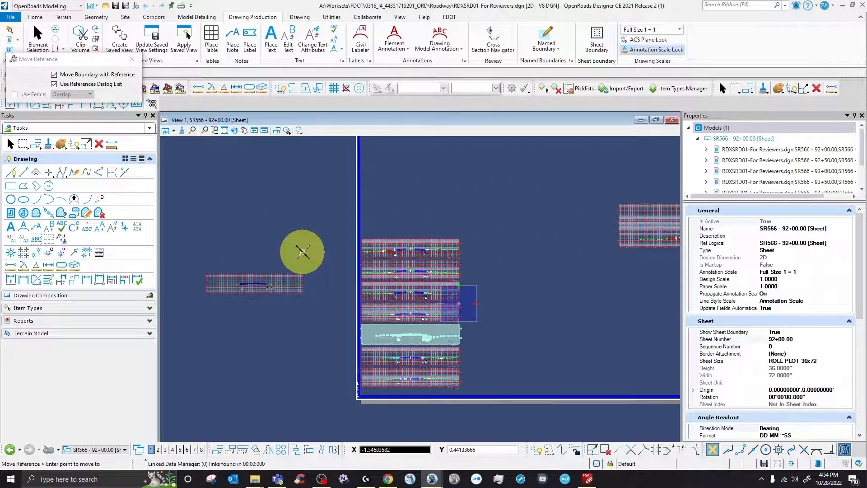
pyautogui.click(303, 270)
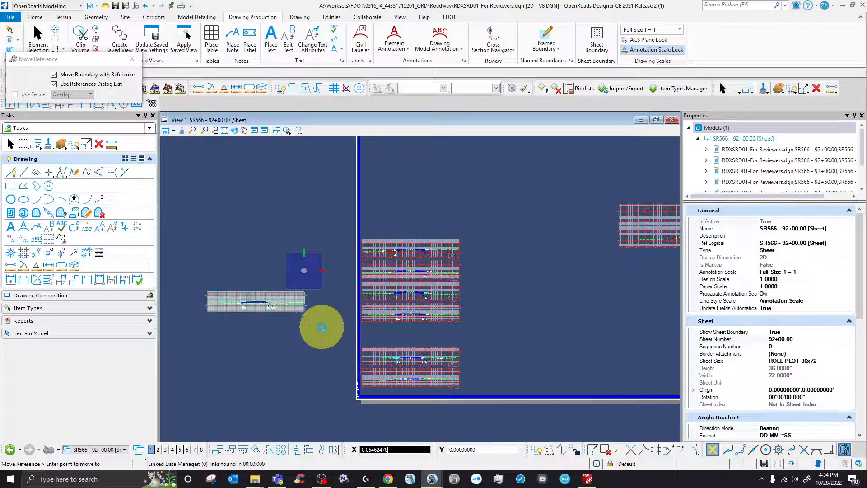
pyautogui.rightClick(322, 326)
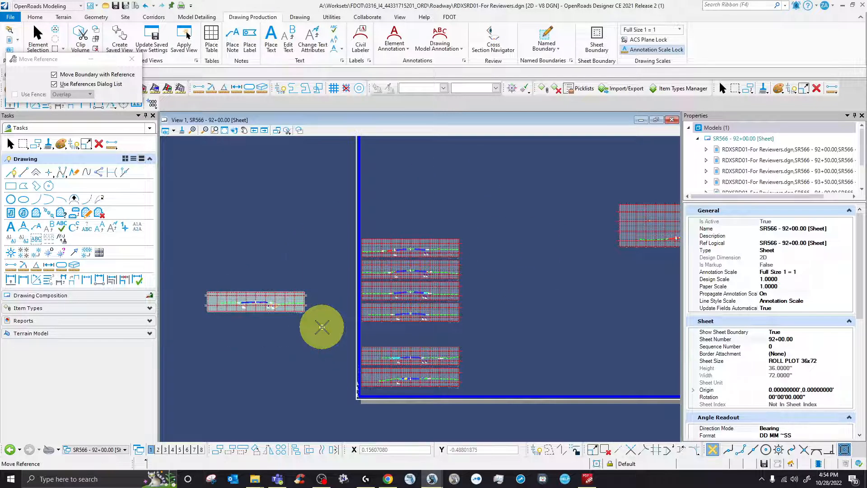
pyautogui.click(145, 6)
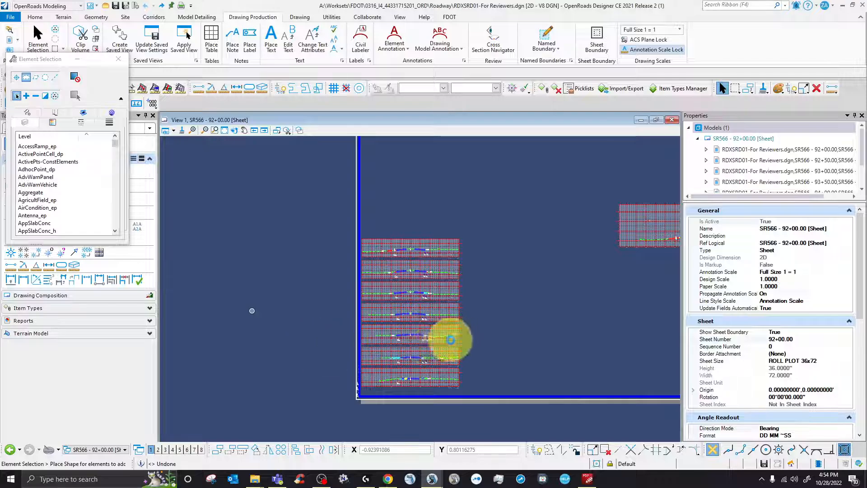
# Step: Compare the placement of the stacked cross sections and the separate central one within the sheet boundary
pyautogui.scroll(-1, 412, 350)
pyautogui.scroll(2, 491, 270)
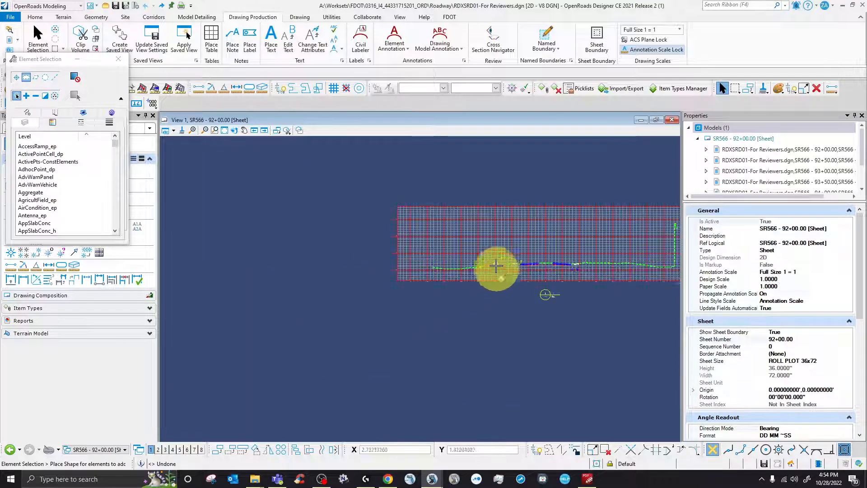
pyautogui.scroll(-1, 545, 264)
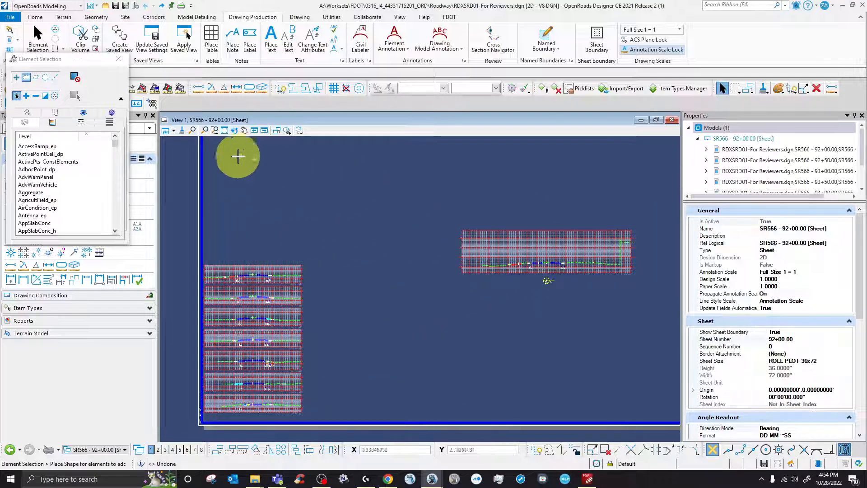
pyautogui.scroll(-2, 474, 259)
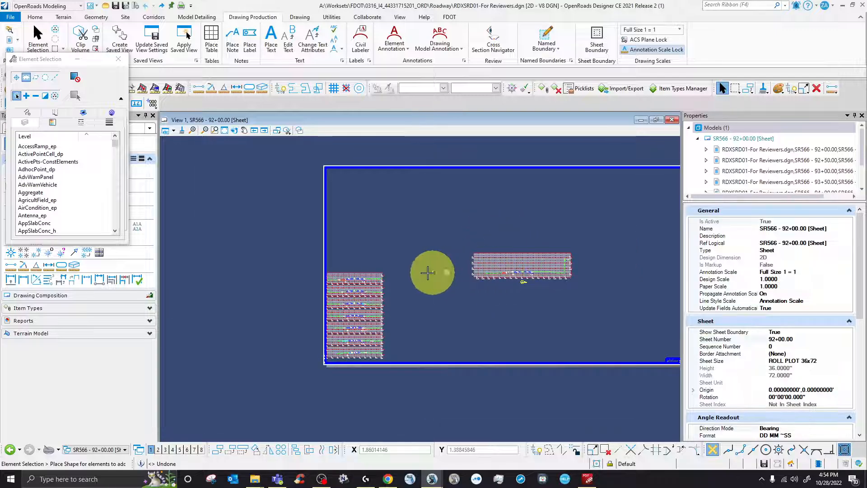
pyautogui.scroll(-4, 399, 273)
pyautogui.scroll(4, 399, 273)
pyautogui.scroll(-2, 323, 312)
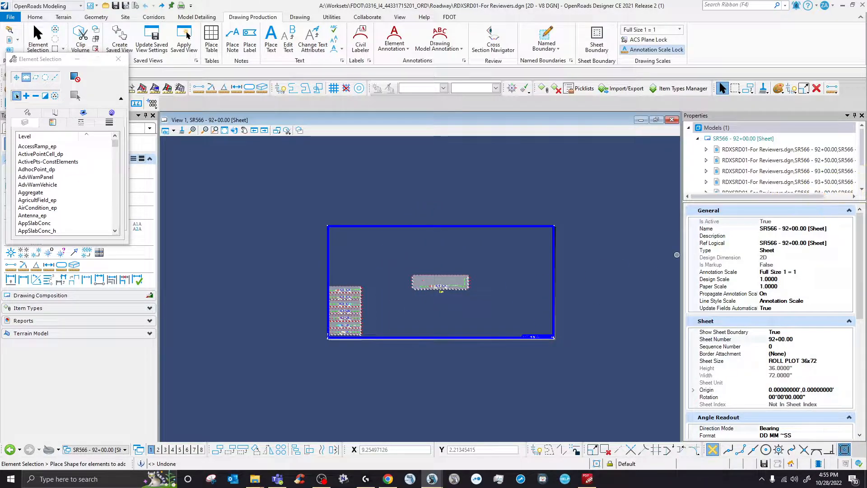
# Step: Switch to the SR567 - 96+00.00 [Sheet] model and check where its cross section sits on the sheet
pyautogui.click(866, 158)
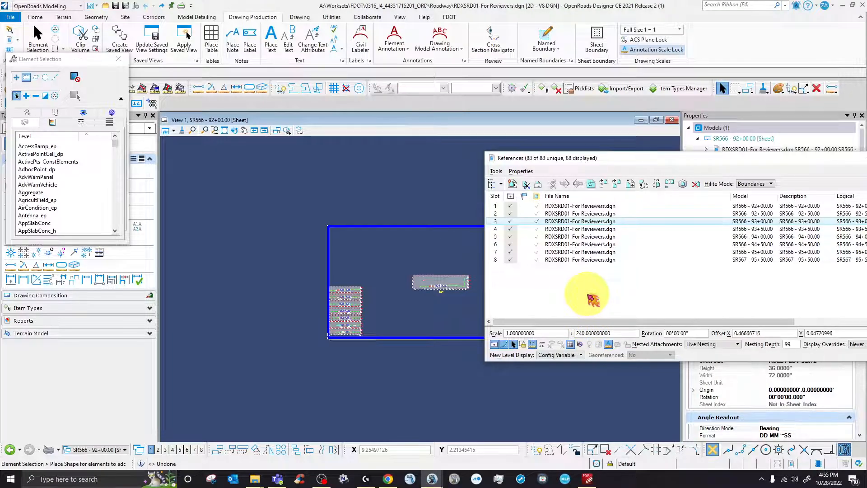
pyautogui.moveTo(559, 159); pyautogui.dragTo(651, 158)
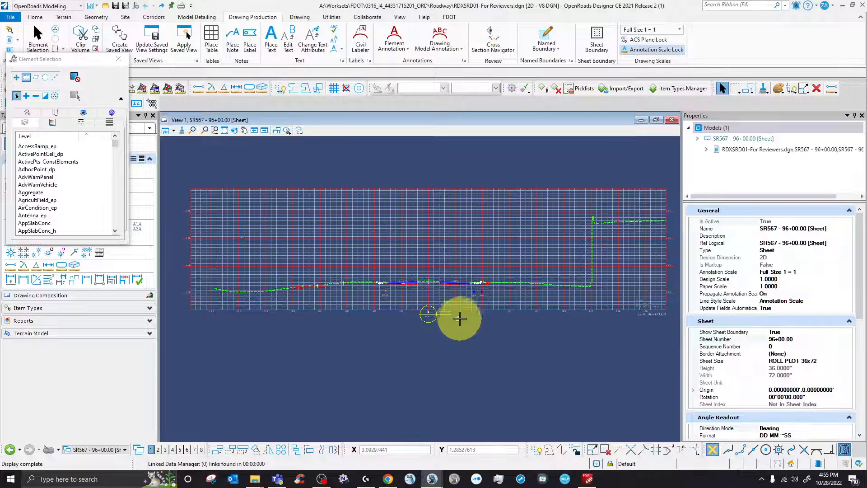
pyautogui.scroll(-3, 471, 317)
pyautogui.scroll(-2, 470, 317)
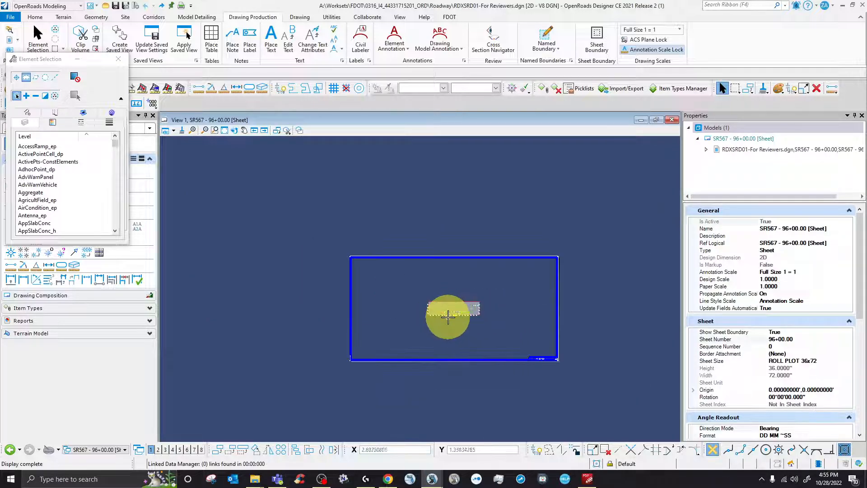
pyautogui.scroll(2, 447, 315)
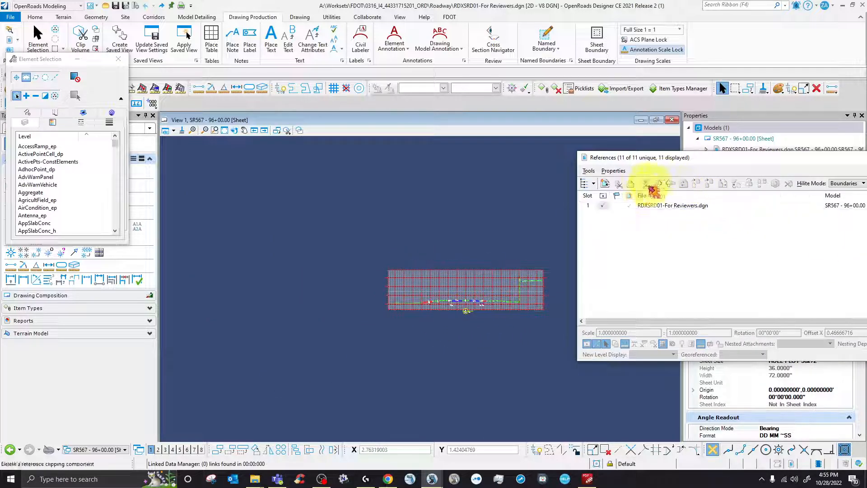
# Step: Review the model and logical name of the sheet's attached reference, and view the cross section against the full sheet boundary
pyautogui.click(667, 207)
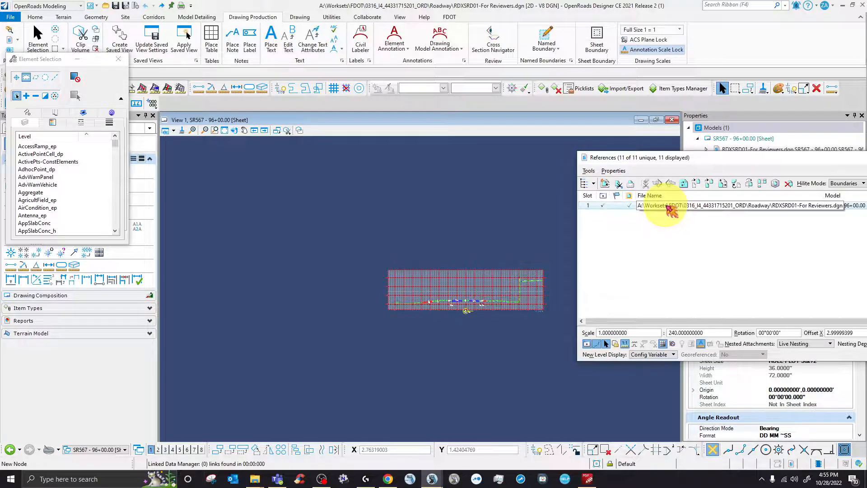
pyautogui.moveTo(733, 159); pyautogui.dragTo(447, 132)
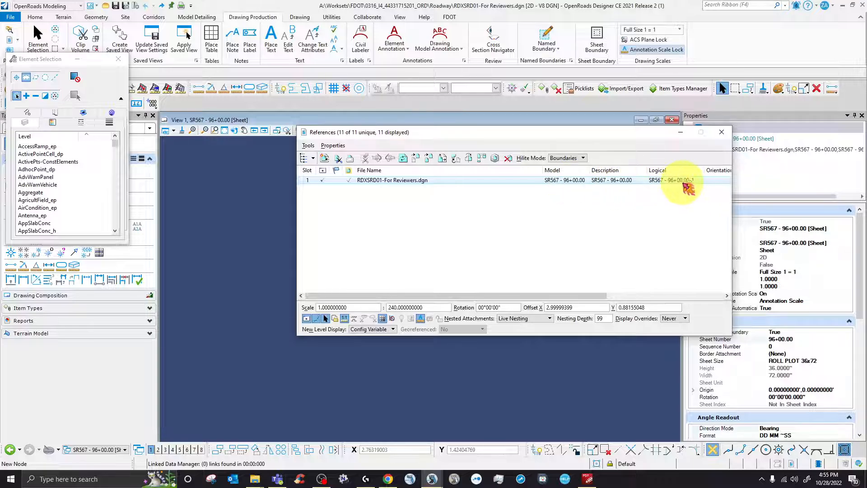
pyautogui.moveTo(534, 140); pyautogui.dragTo(865, 172)
pyautogui.scroll(-7, 479, 292)
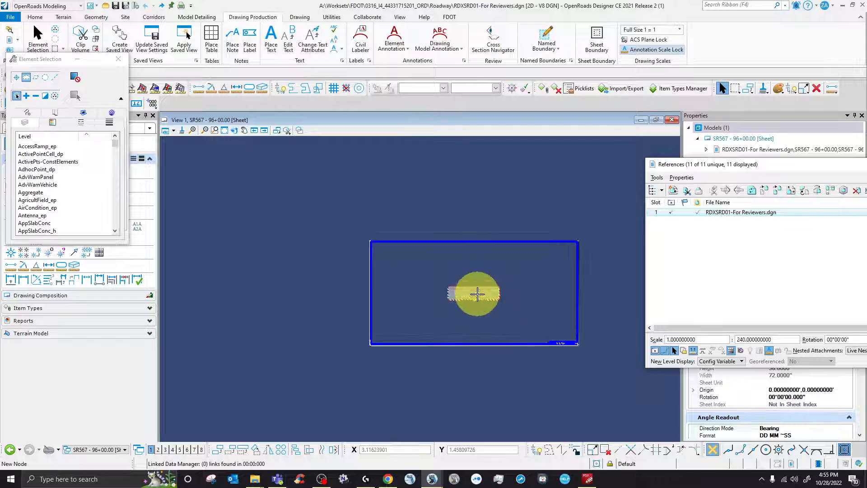
pyautogui.scroll(3, 477, 291)
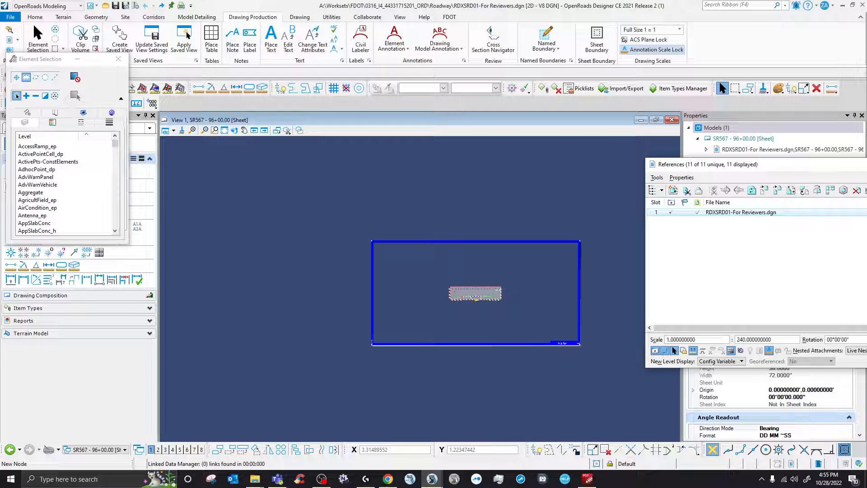
# Step: Return to the Default model and examine the roadway plan between stations 95 and 96 along the alignment
pyautogui.scroll(2, 474, 289)
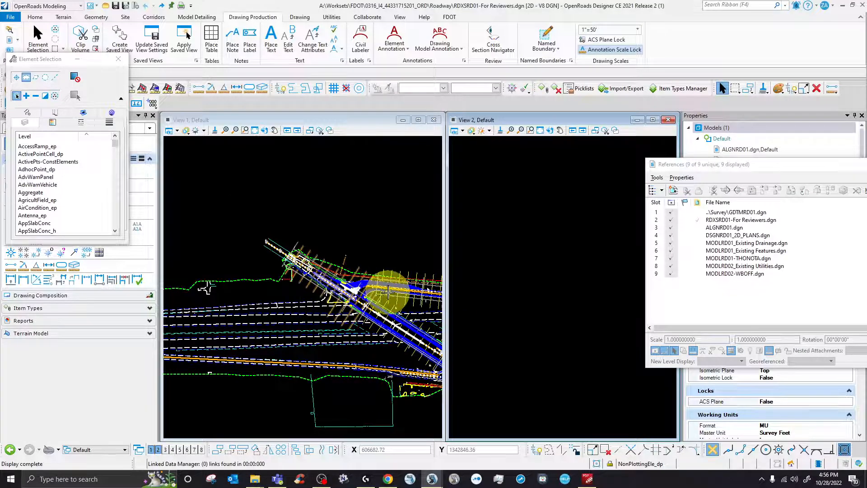
pyautogui.scroll(2, 387, 291)
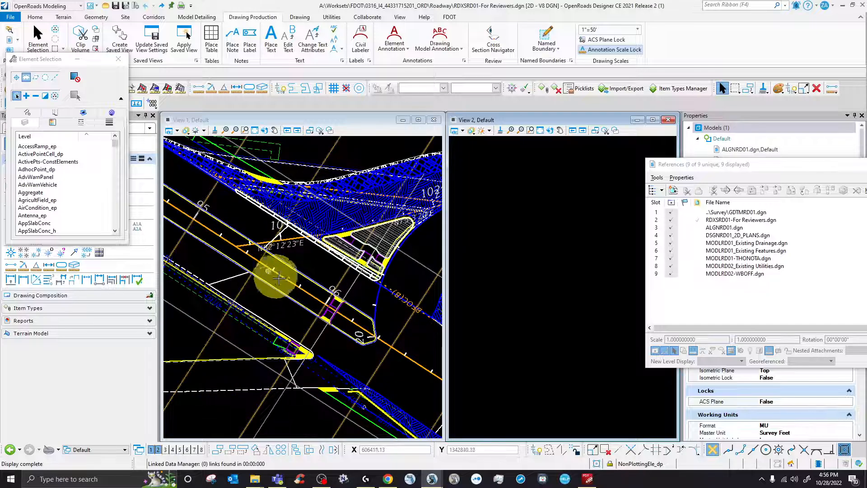
pyautogui.scroll(-1, 302, 303)
pyautogui.scroll(2, 285, 284)
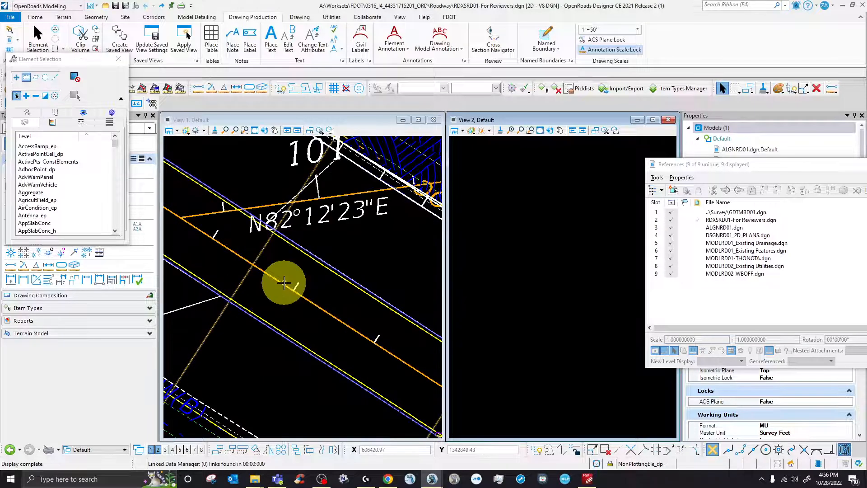
pyautogui.scroll(-3, 284, 283)
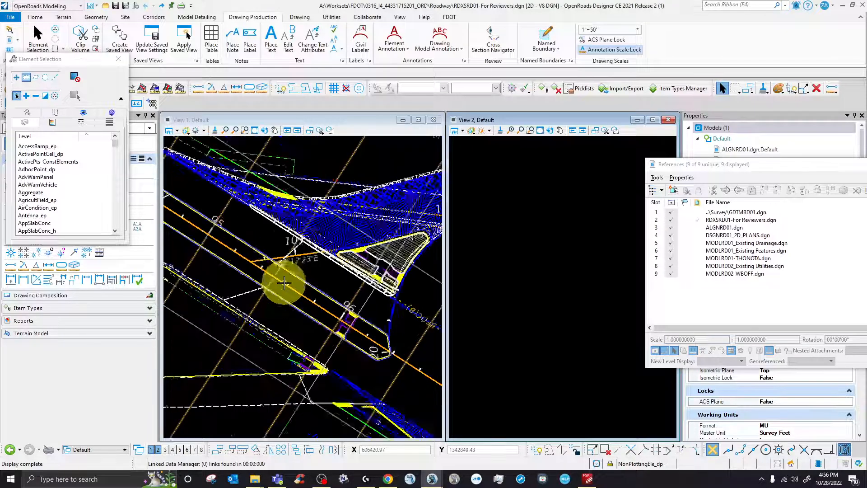
pyautogui.scroll(3, 274, 277)
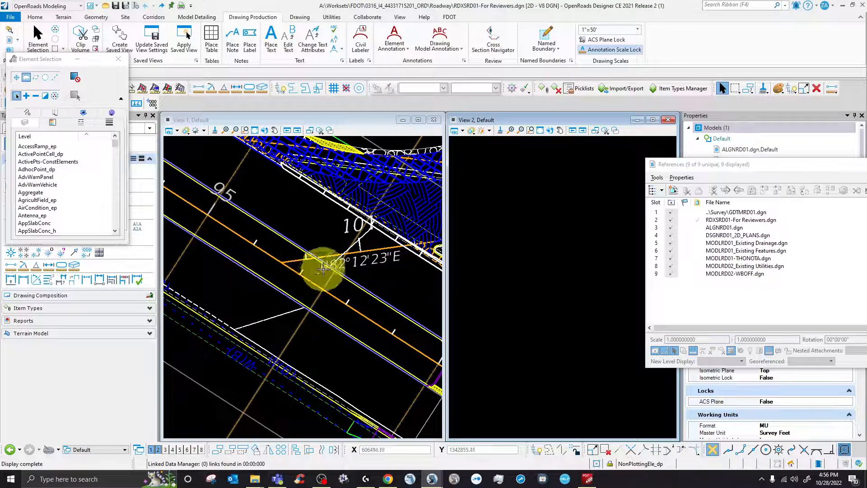
pyautogui.scroll(-3, 321, 269)
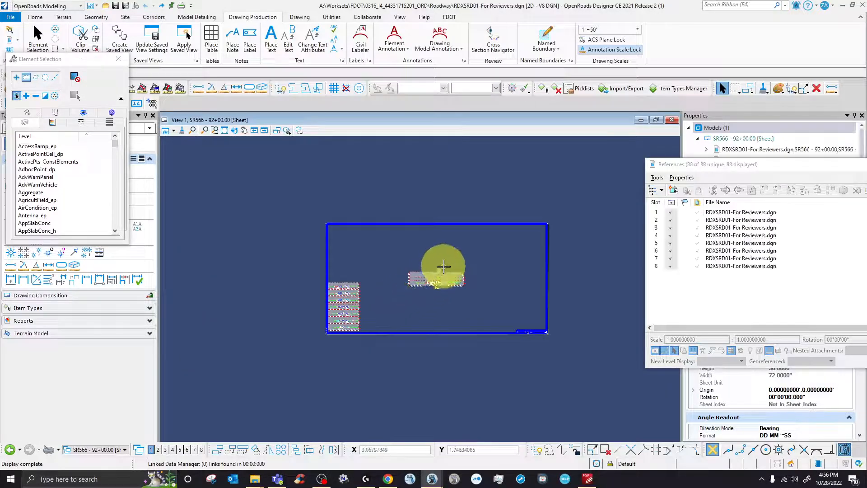
# Step: Switch to the SR566 - 92+00.00 [Sheet] model and check the station label of the separate central cross section
pyautogui.scroll(6, 445, 276)
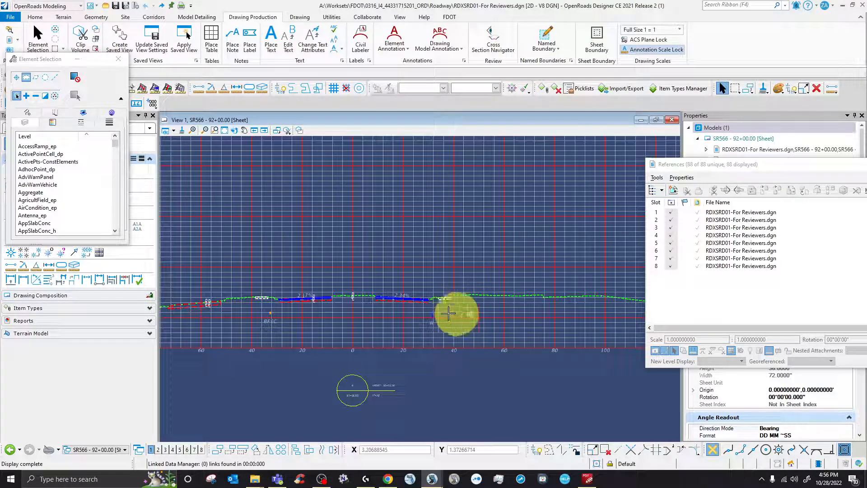
pyautogui.scroll(5, 483, 324)
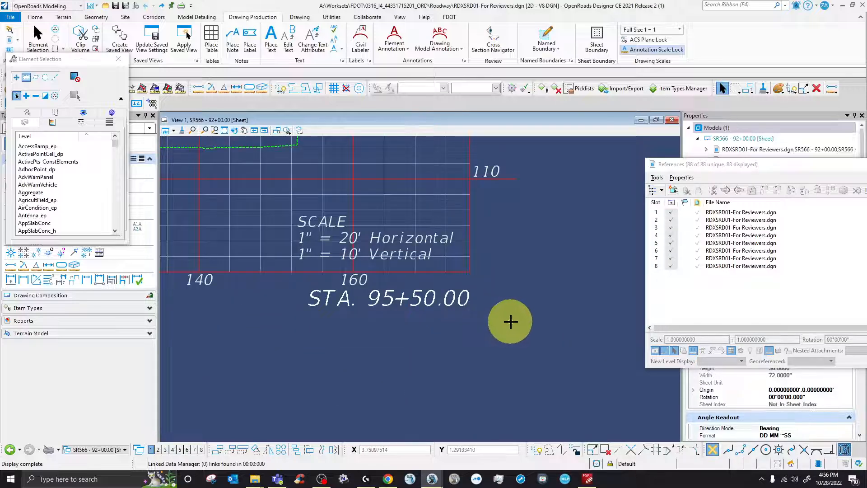
pyautogui.scroll(-8, 488, 306)
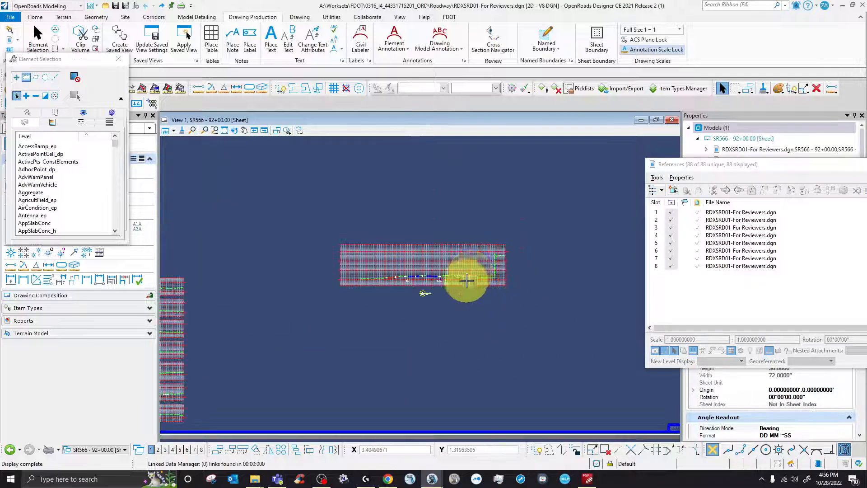
pyautogui.scroll(-2, 475, 271)
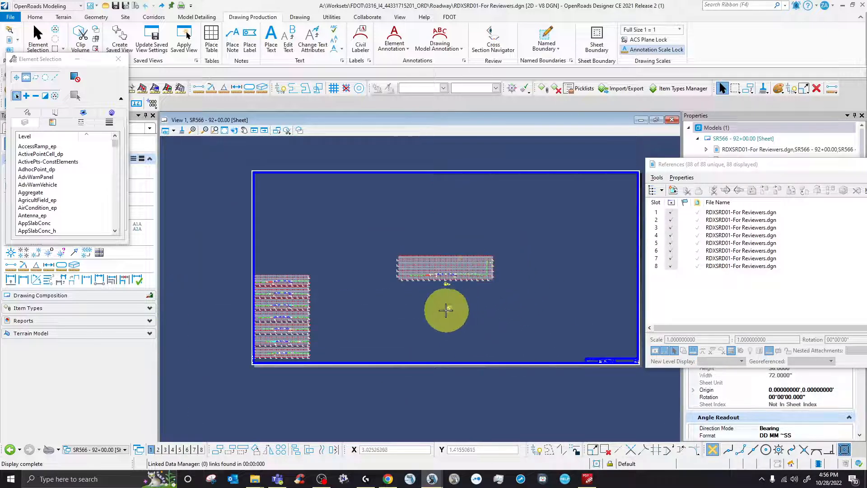
# Step: Select the reference in slot 8 and dock the References dialog beside the drawing view
pyautogui.click(750, 270)
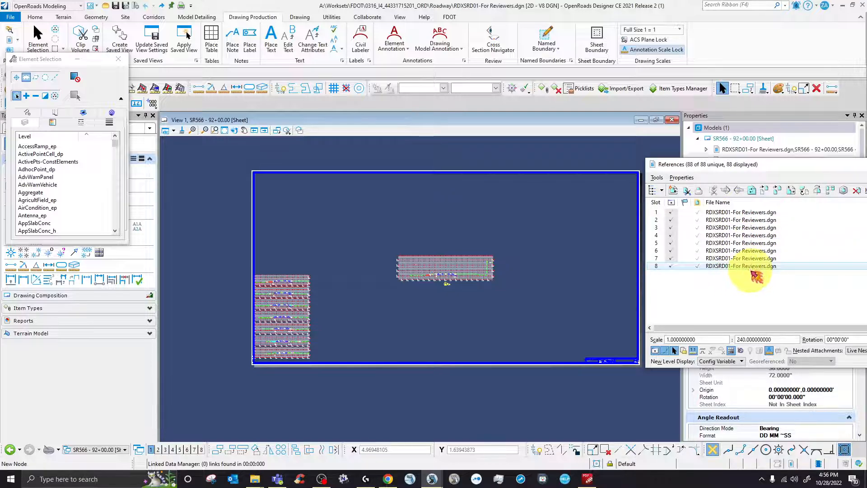
pyautogui.moveTo(784, 165); pyautogui.dragTo(466, 145)
pyautogui.moveTo(524, 145); pyautogui.dragTo(681, 143)
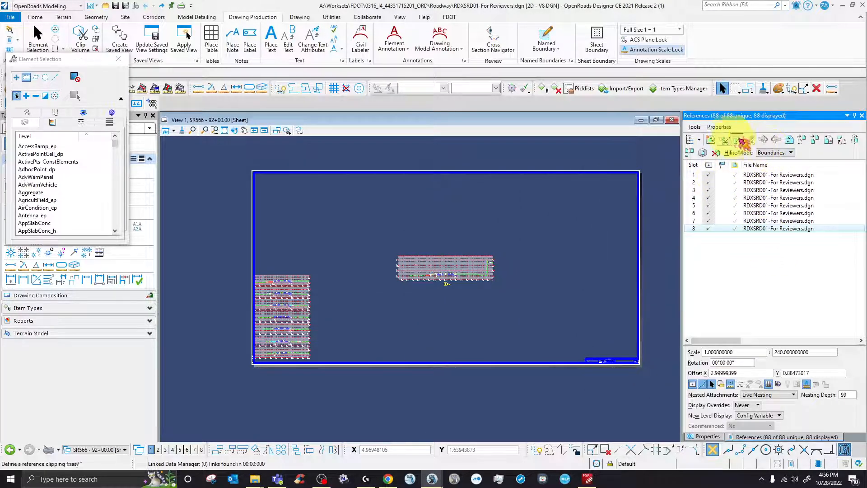
# Step: Move the slot 8 reference with its boundary to just above the stacked cross sections, lining up their left edges
pyautogui.click(809, 142)
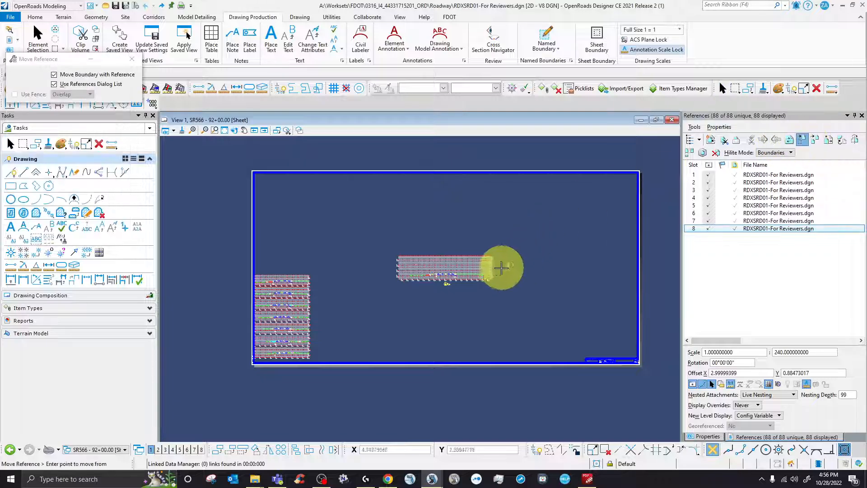
pyautogui.click(448, 267)
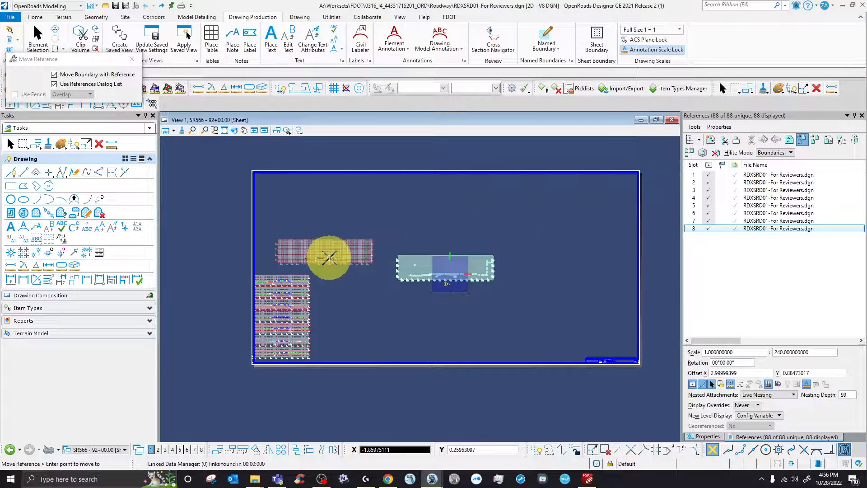
pyautogui.click(311, 265)
pyautogui.scroll(4, 312, 266)
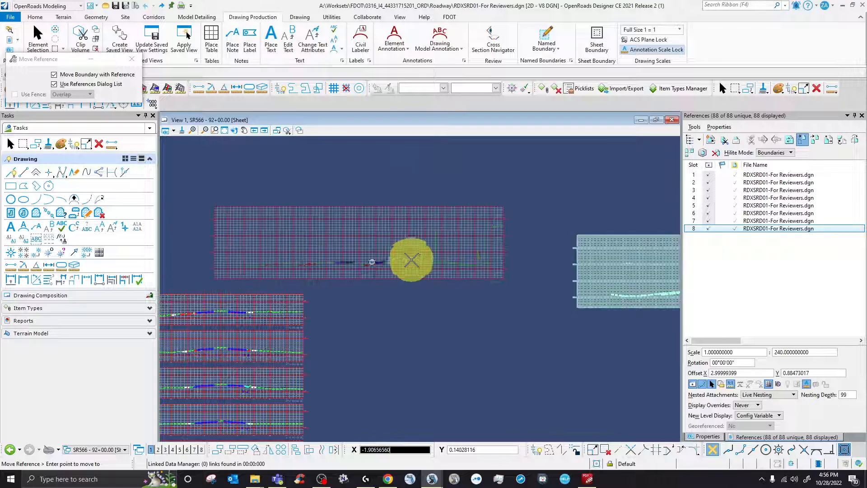
pyautogui.scroll(-3, 412, 258)
pyautogui.scroll(3, 422, 256)
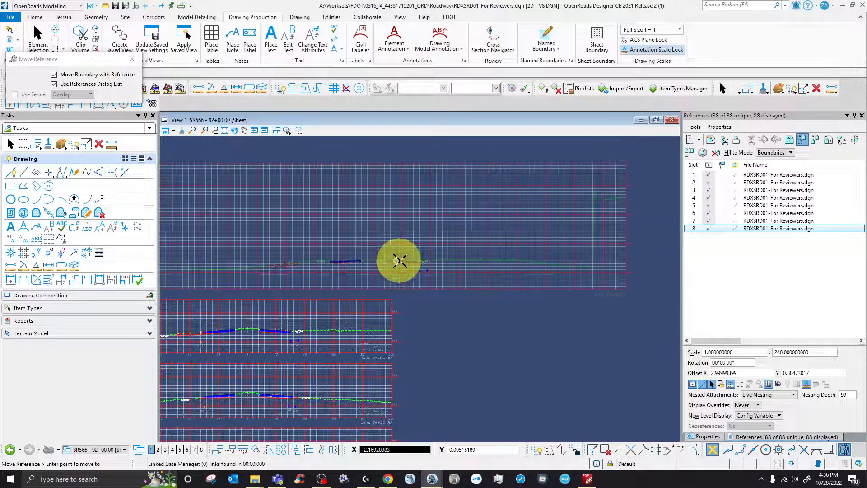
pyautogui.scroll(-2, 497, 262)
pyautogui.scroll(4, 474, 265)
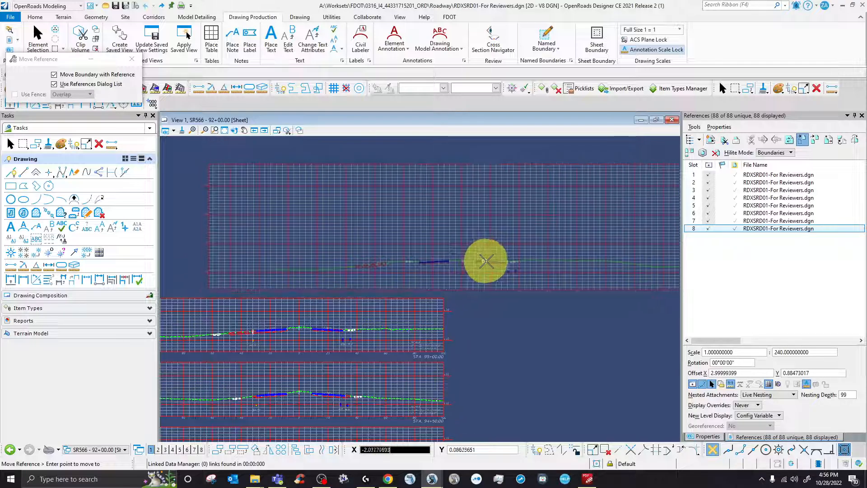
pyautogui.scroll(-2, 482, 257)
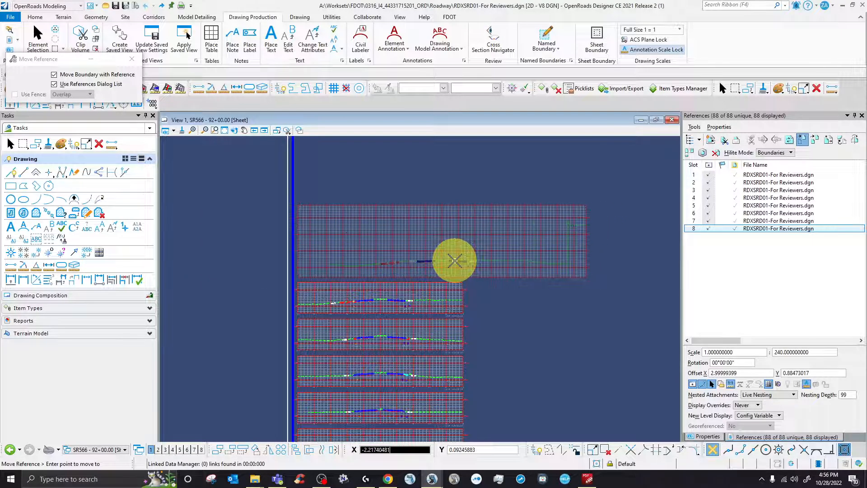
pyautogui.scroll(2, 458, 261)
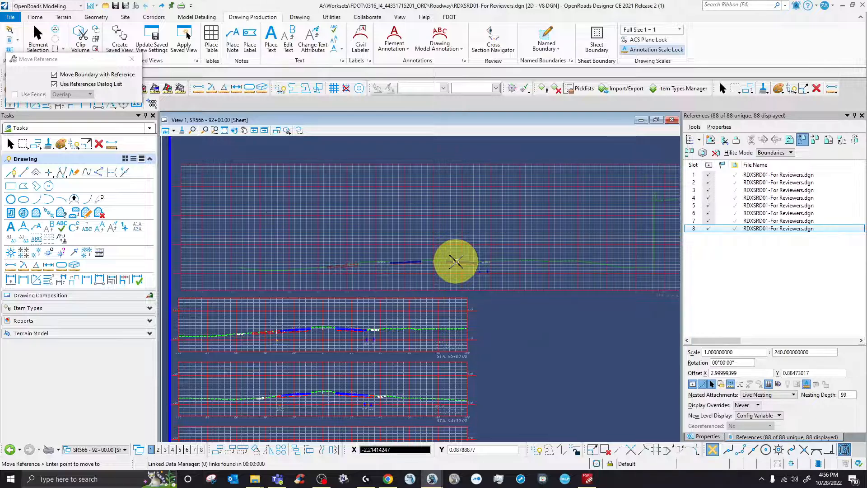
pyautogui.click(456, 261)
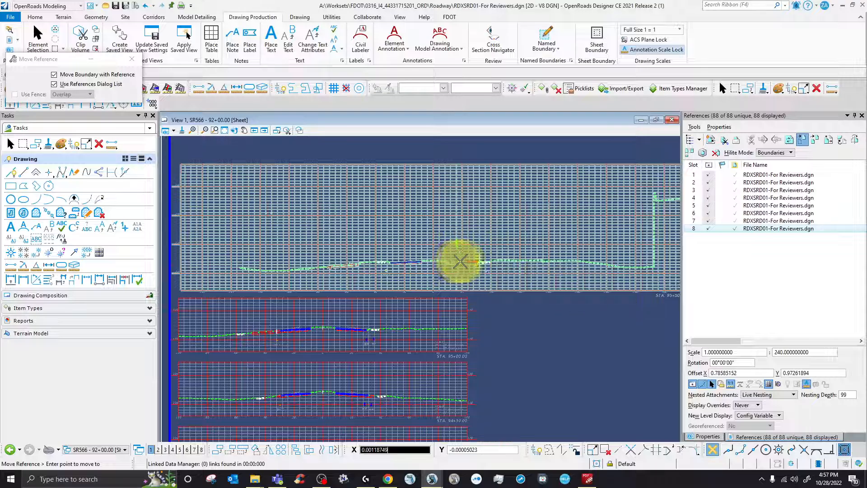
pyautogui.rightClick(459, 258)
# Step: Check the moved cross section's placement and station label against the stacked sections and the sheet border
pyautogui.scroll(-2, 439, 258)
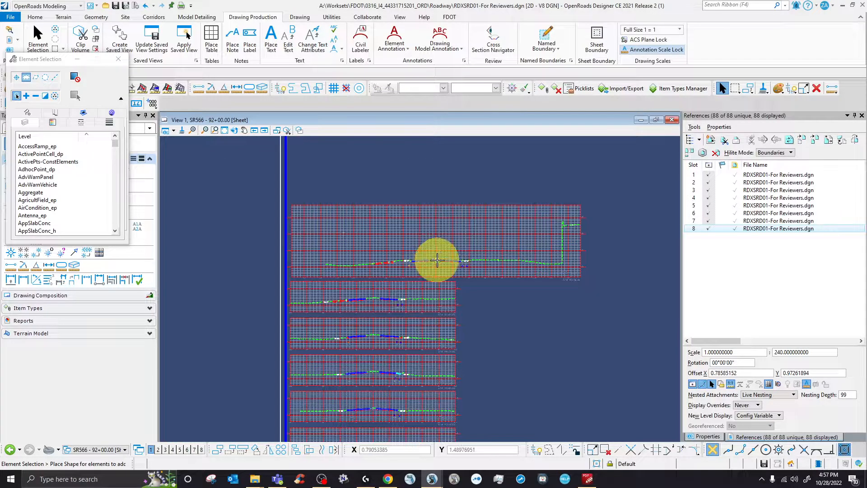
pyautogui.scroll(5, 436, 260)
pyautogui.scroll(-3, 395, 255)
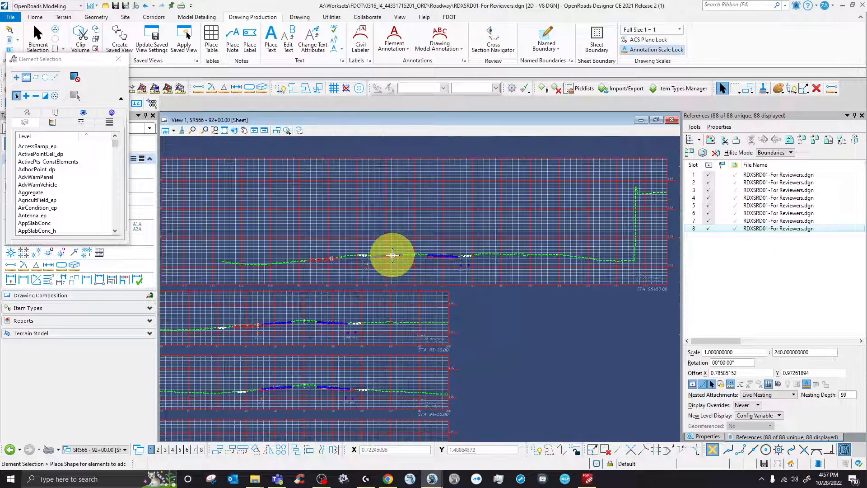
pyautogui.scroll(3, 424, 363)
pyautogui.scroll(-3, 402, 366)
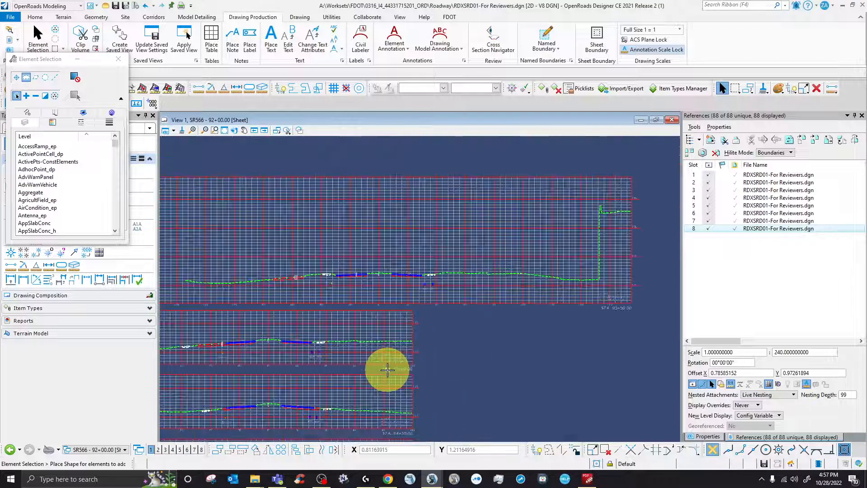
pyautogui.scroll(3, 610, 316)
pyautogui.scroll(-4, 528, 313)
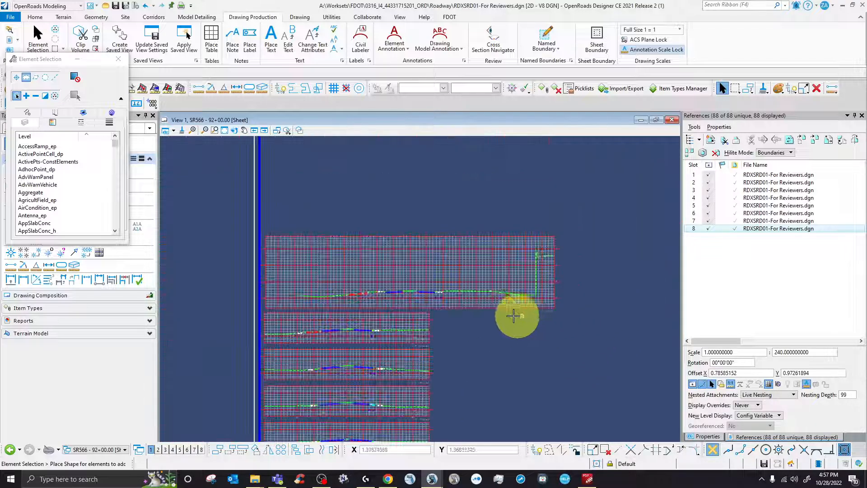
pyautogui.scroll(-3, 466, 323)
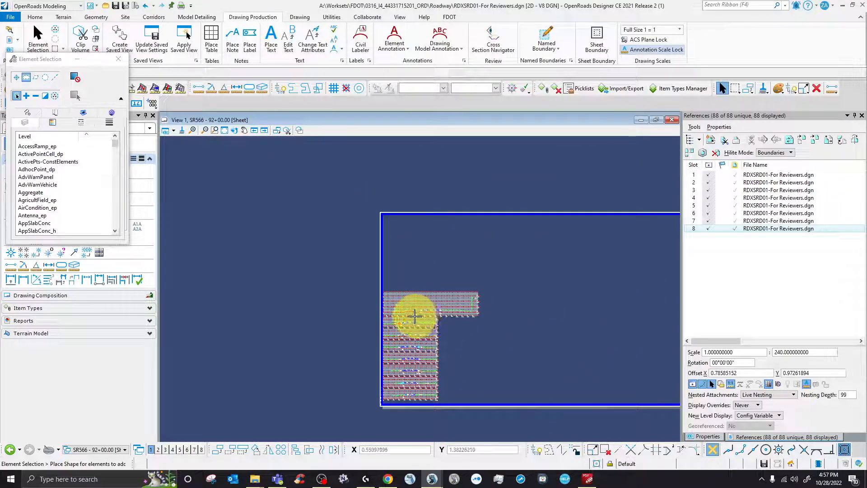
pyautogui.click(730, 117)
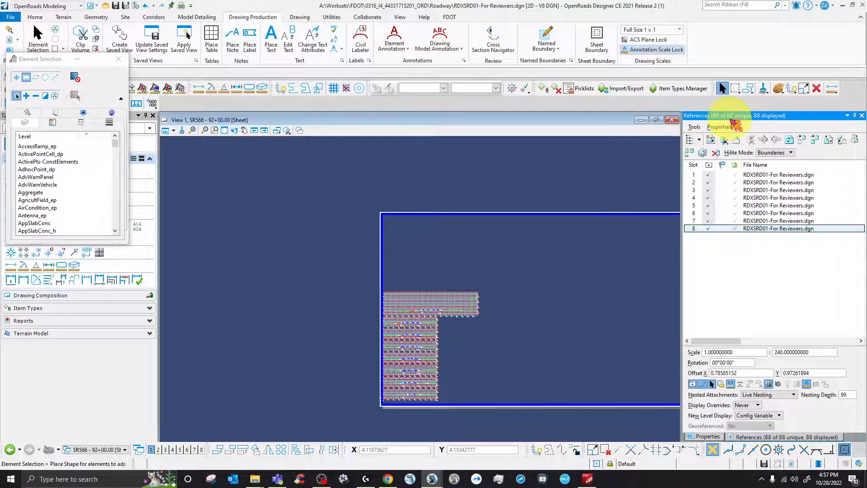
pyautogui.scroll(3, 466, 316)
pyautogui.scroll(3, 537, 300)
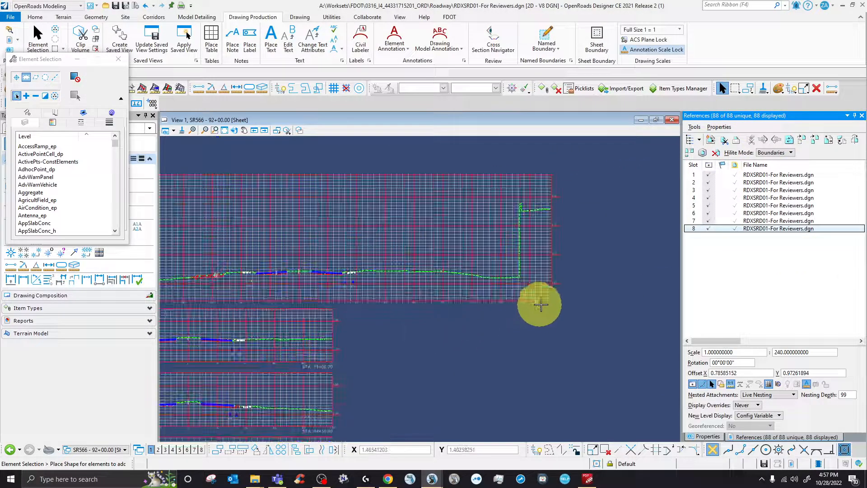
pyautogui.scroll(-5, 445, 299)
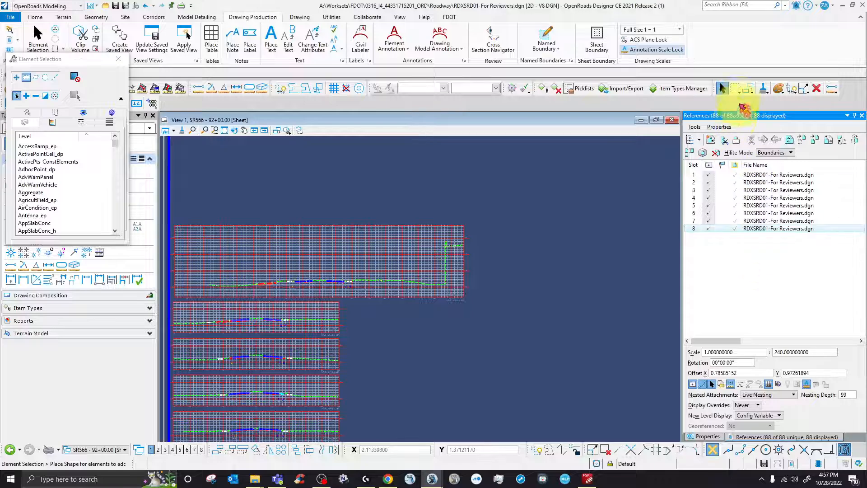
# Step: Attach the SR567 - 96+00.00 model of RDXSRD01-For Reviewers.dgn to the sheet as a reference with Coincident - World orientation
pyautogui.click(711, 141)
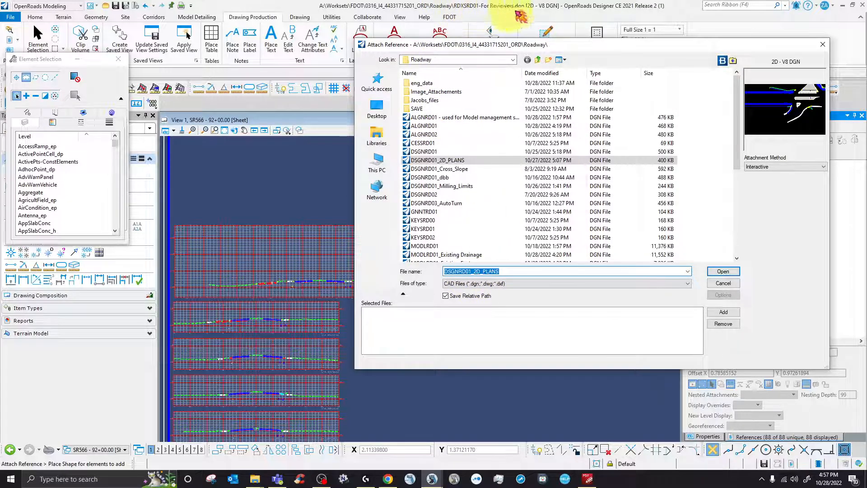
pyautogui.click(543, 73)
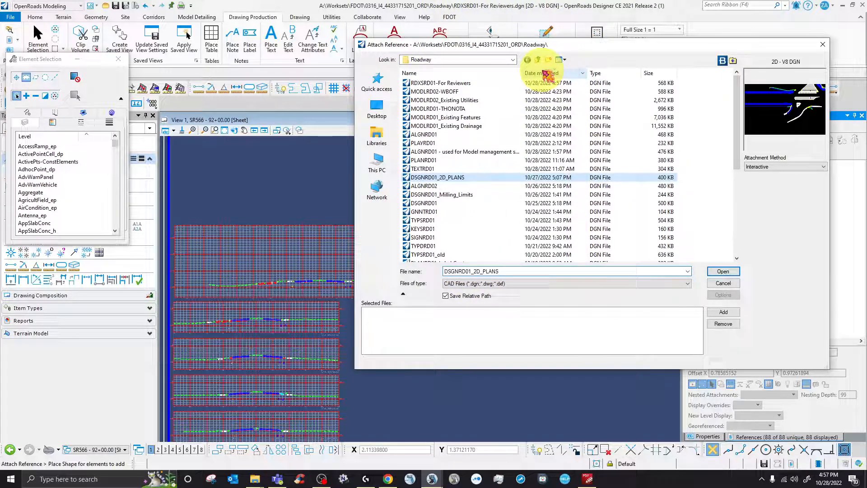
pyautogui.click(465, 85)
pyautogui.click(725, 271)
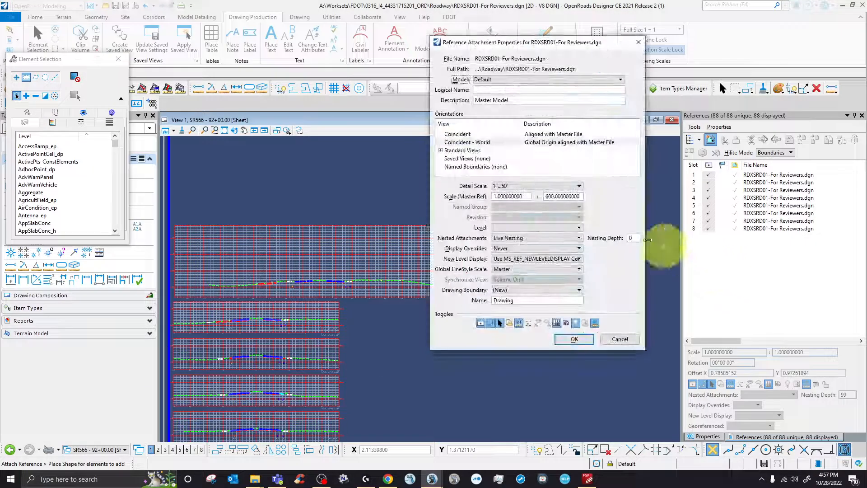
pyautogui.click(500, 80)
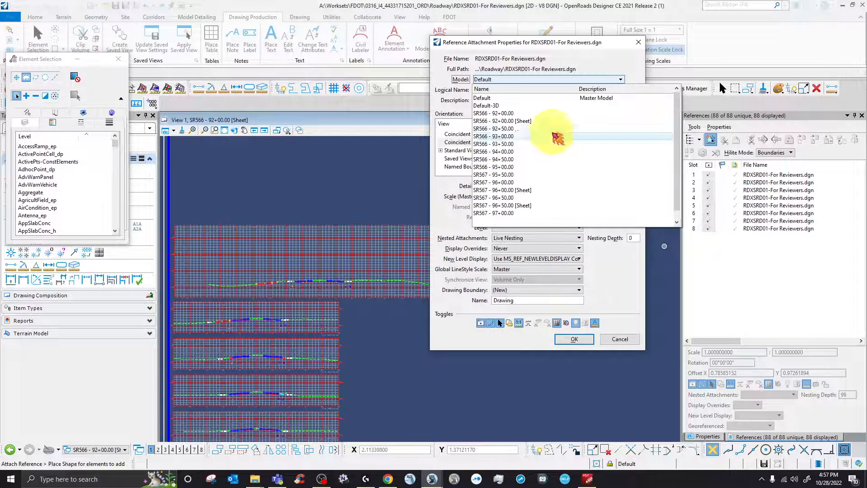
pyautogui.click(503, 182)
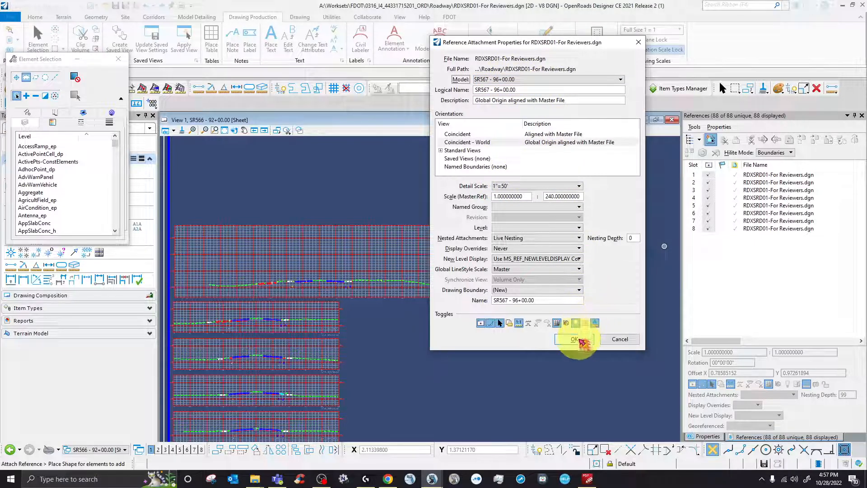
pyautogui.click(581, 342)
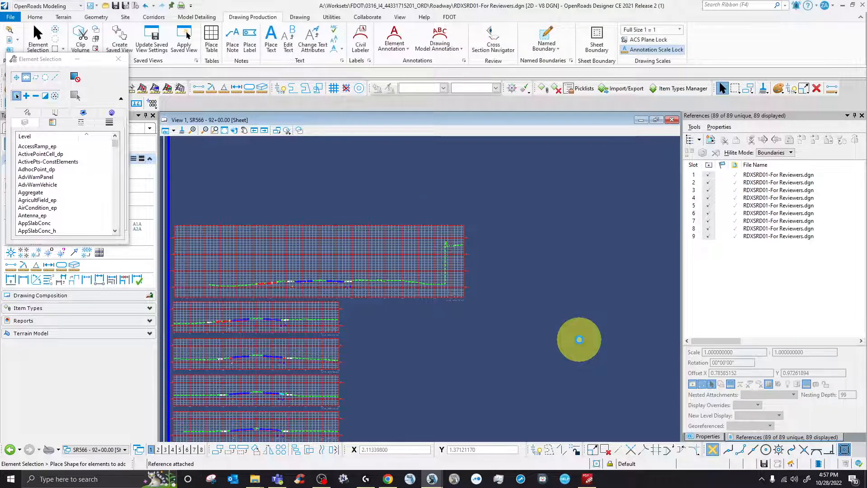
pyautogui.scroll(-1, 579, 339)
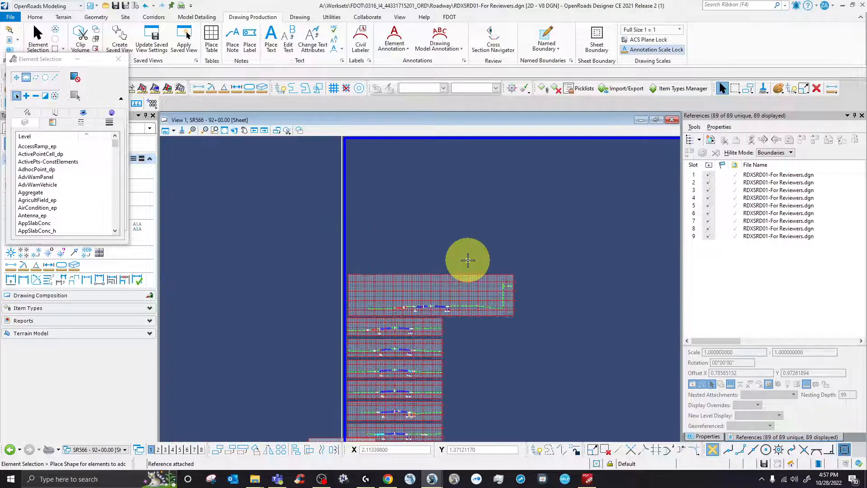
# Step: Examine the newly attached station 96+00.00 cross section at the sheet's lower-left corner, including its grid, labels and surface lines
pyautogui.scroll(-3, 425, 253)
pyautogui.scroll(3, 416, 265)
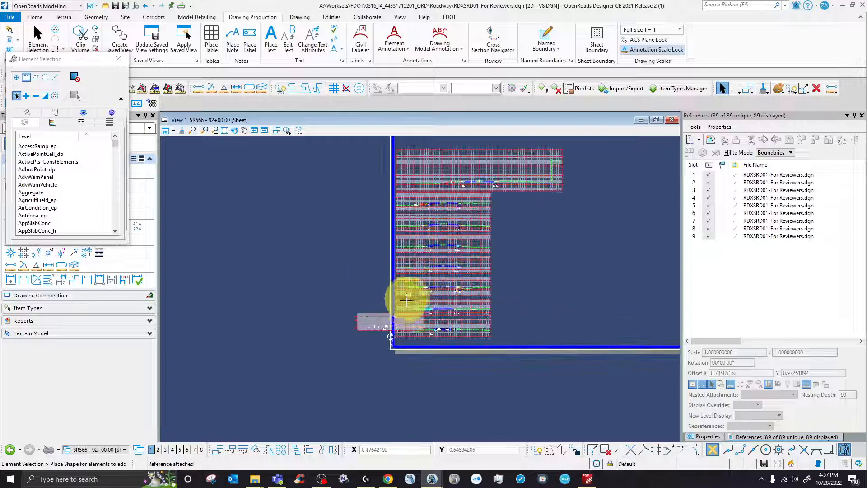
pyautogui.scroll(3, 377, 336)
pyautogui.scroll(5, 332, 307)
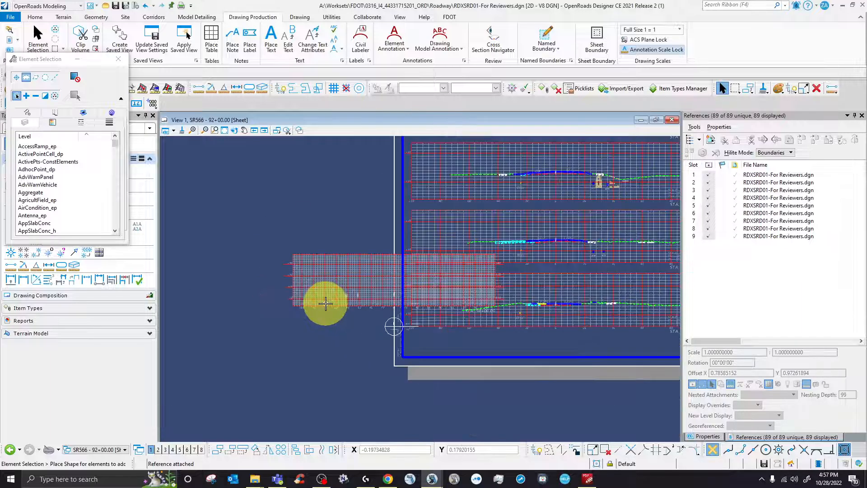
pyautogui.scroll(-3, 356, 208)
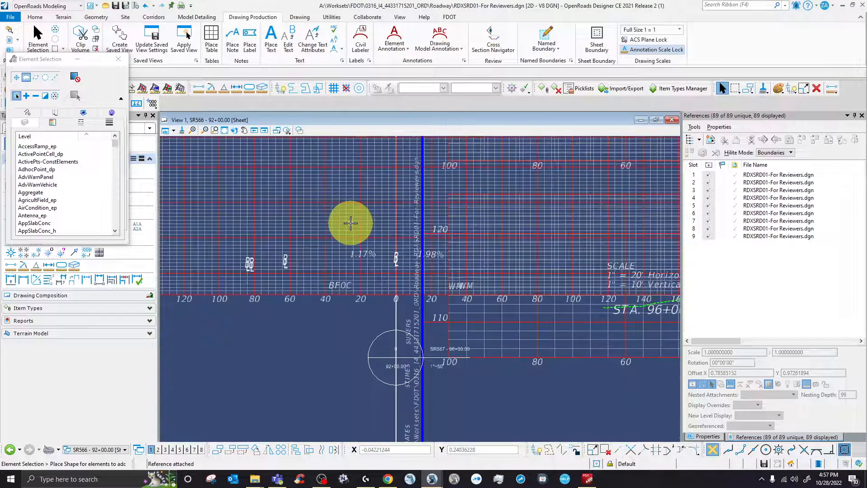
pyautogui.scroll(-5, 352, 226)
pyautogui.scroll(5, 353, 245)
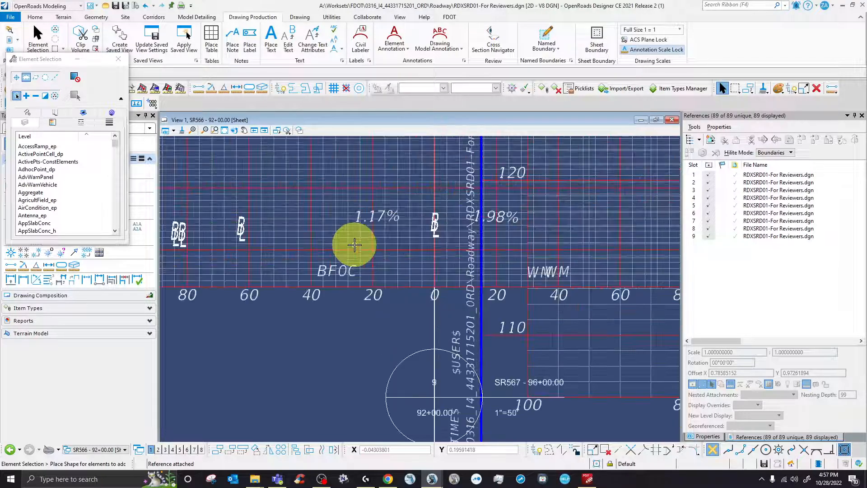
pyautogui.scroll(-5, 350, 242)
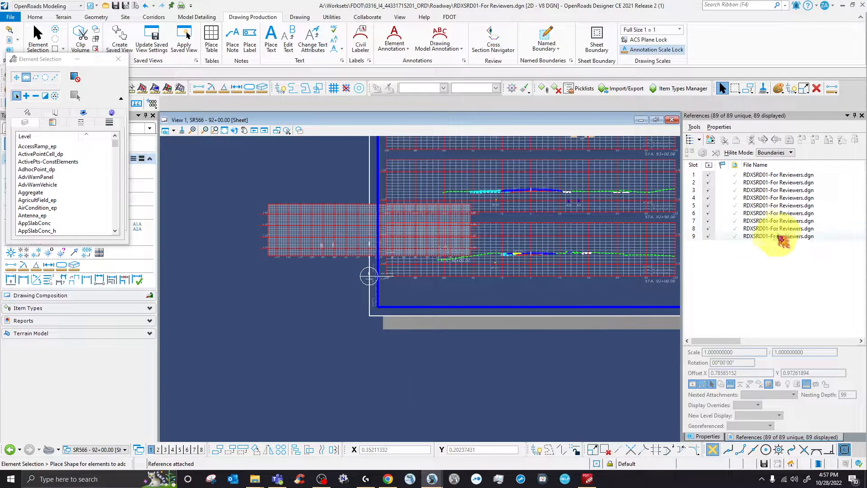
# Step: Undock the References dialog and move the slot 9 reference with its boundary to just above the stacked cross sections
pyautogui.moveTo(775, 115); pyautogui.dragTo(542, 103)
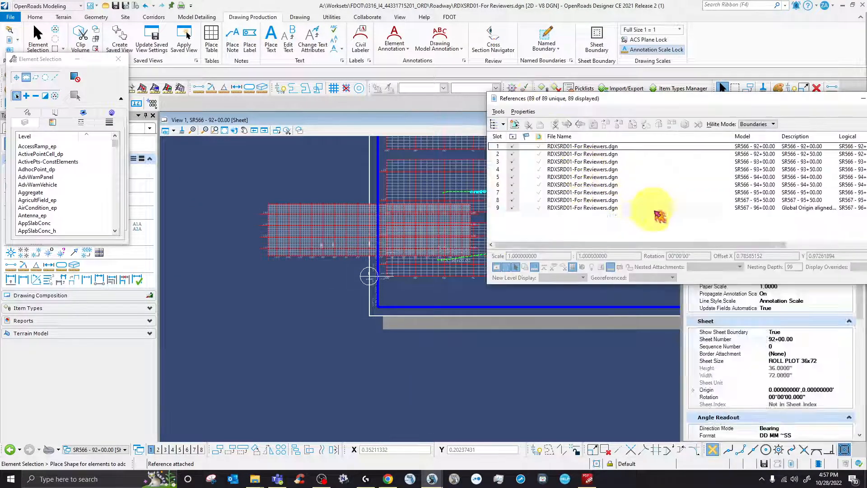
pyautogui.click(589, 207)
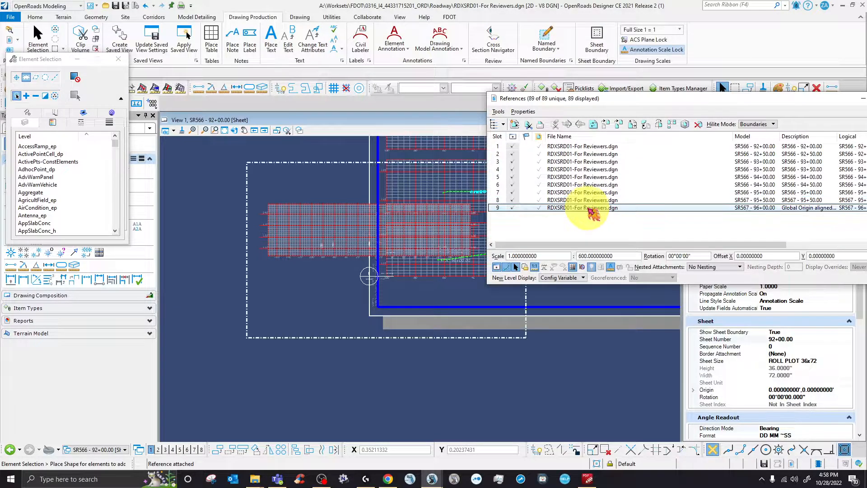
pyautogui.click(606, 124)
pyautogui.click(362, 228)
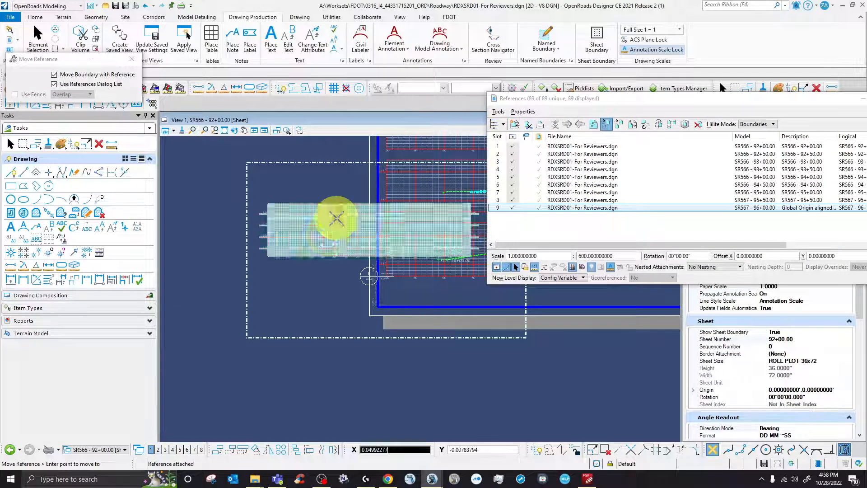
pyautogui.scroll(5, 347, 253)
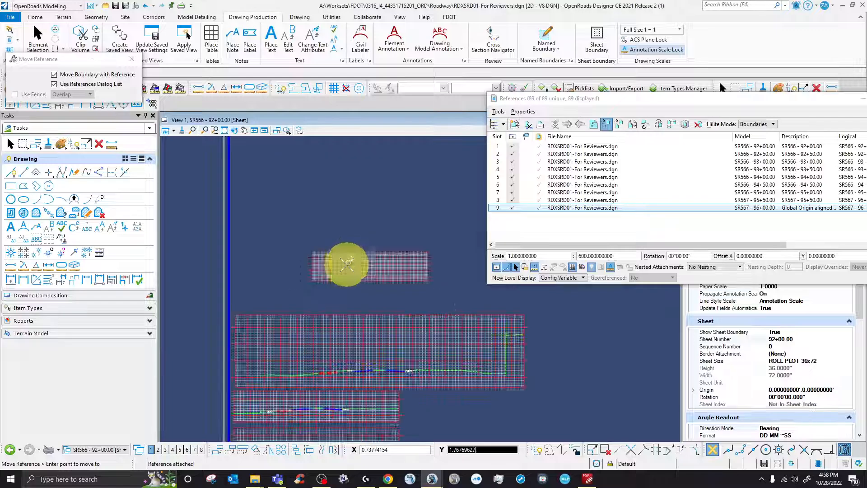
pyautogui.click(328, 275)
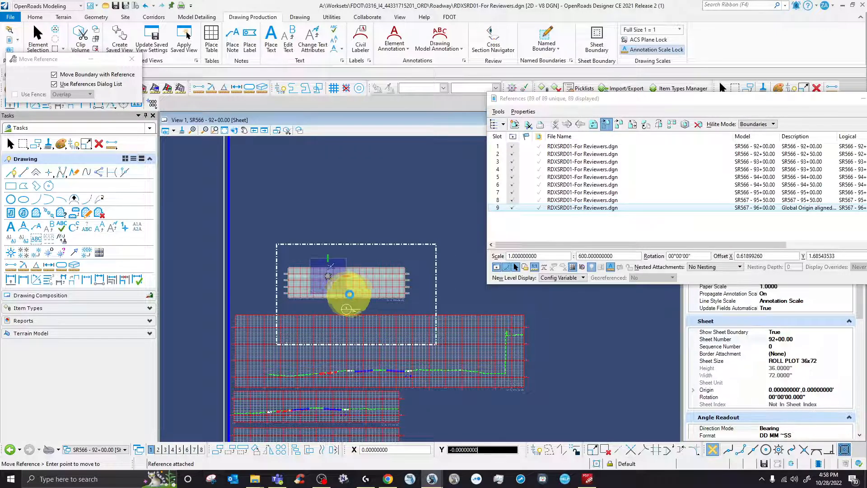
pyautogui.press('Escape')
# Step: Compare the moved station 96+00.00 cross section on the sheet with its SR567 - 96+00.00 source drawing model
pyautogui.scroll(3, 398, 303)
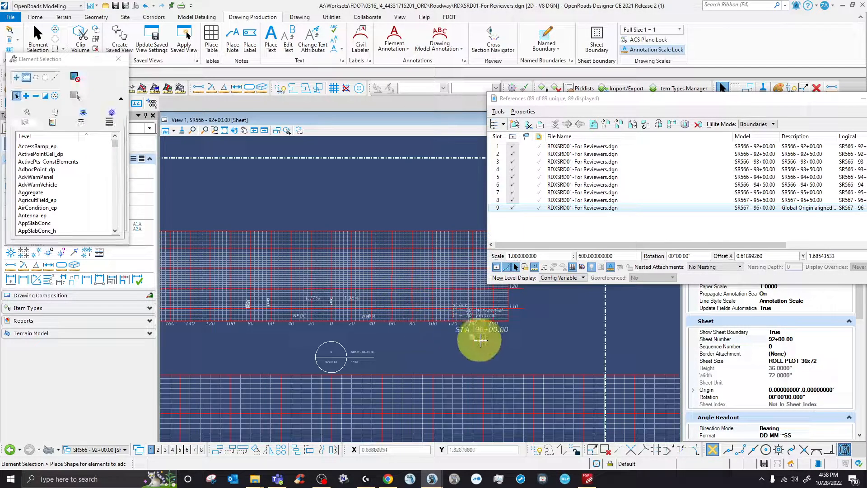
pyautogui.scroll(3, 502, 338)
pyautogui.scroll(-2, 524, 357)
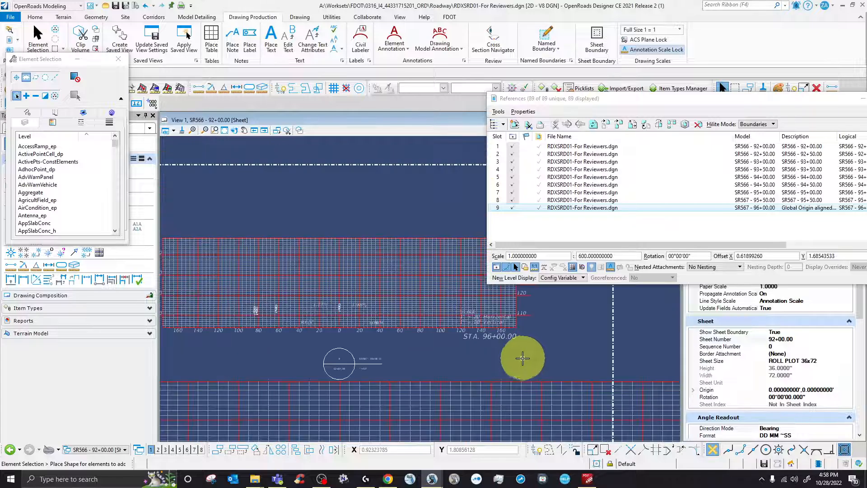
pyautogui.scroll(-3, 339, 306)
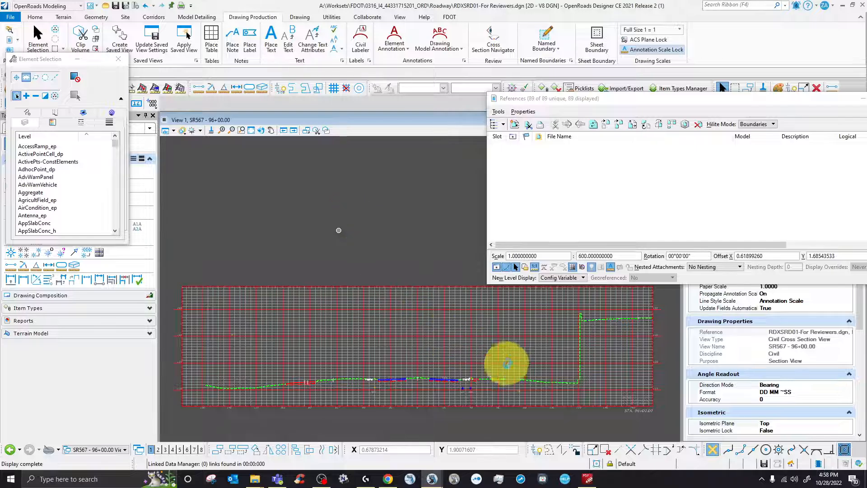
pyautogui.scroll(-3, 593, 401)
pyautogui.scroll(9, 505, 321)
pyautogui.scroll(-5, 512, 332)
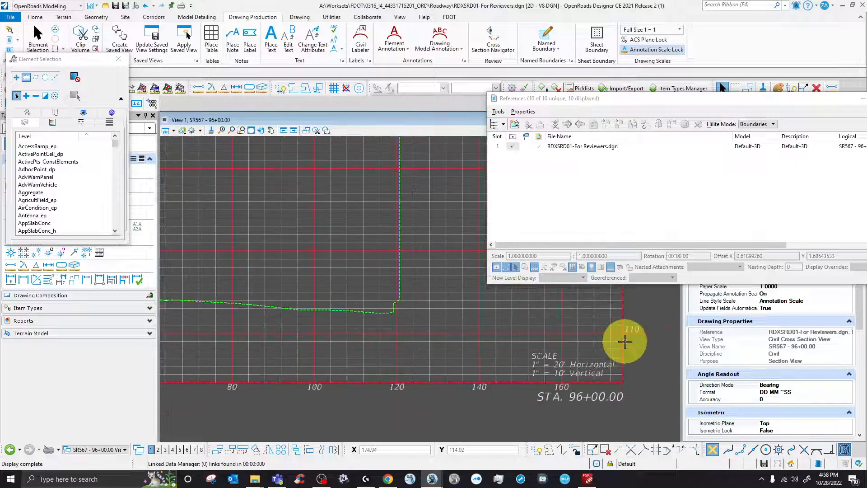
pyautogui.scroll(6, 497, 340)
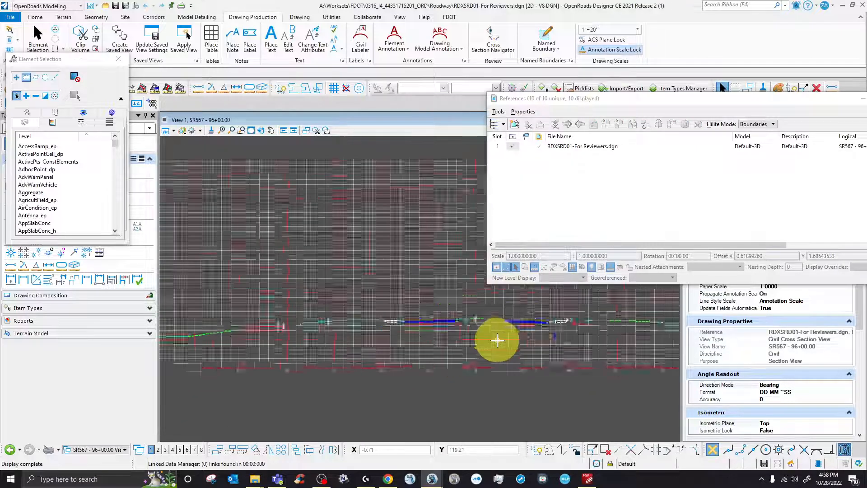
pyautogui.scroll(-3, 362, 335)
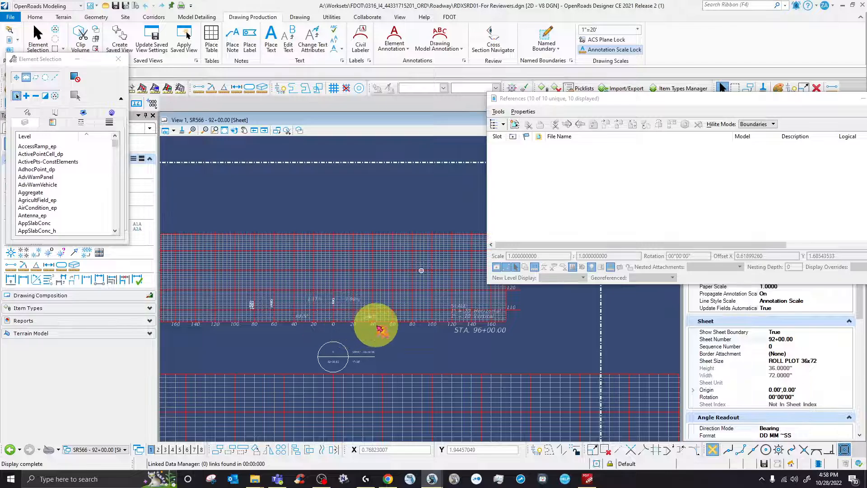
# Step: Detach the slot 9 reference, model SR567 - 96+00.00, from the roll plot sheet
pyautogui.click(615, 208)
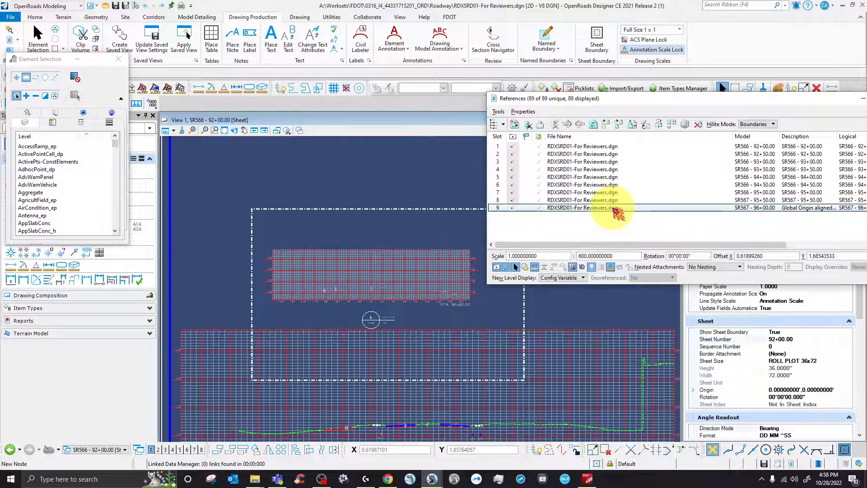
pyautogui.click(697, 126)
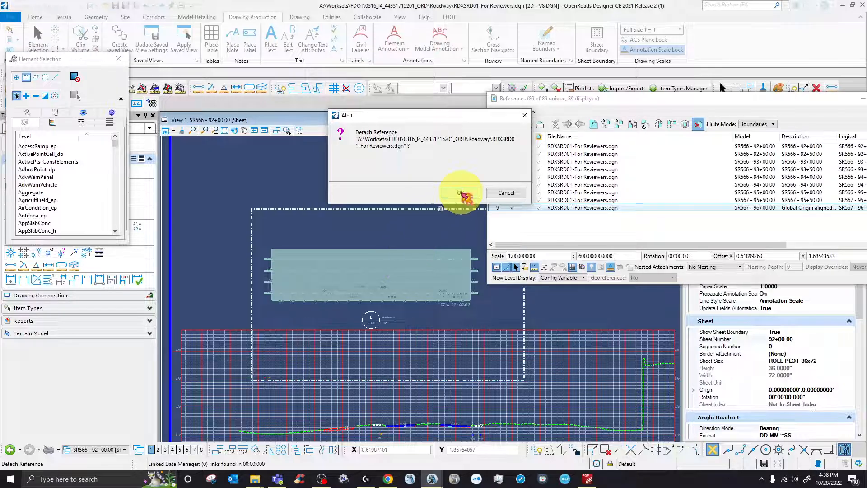
pyautogui.click(460, 192)
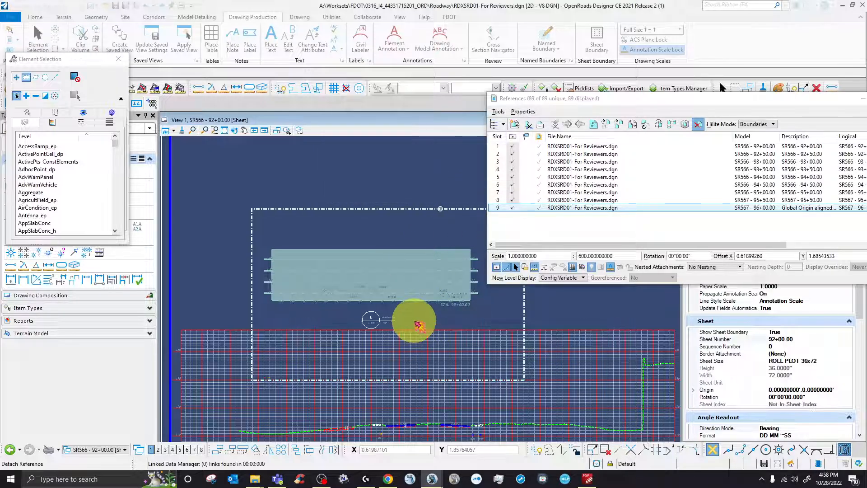
pyautogui.click(419, 326)
pyautogui.scroll(-5, 366, 248)
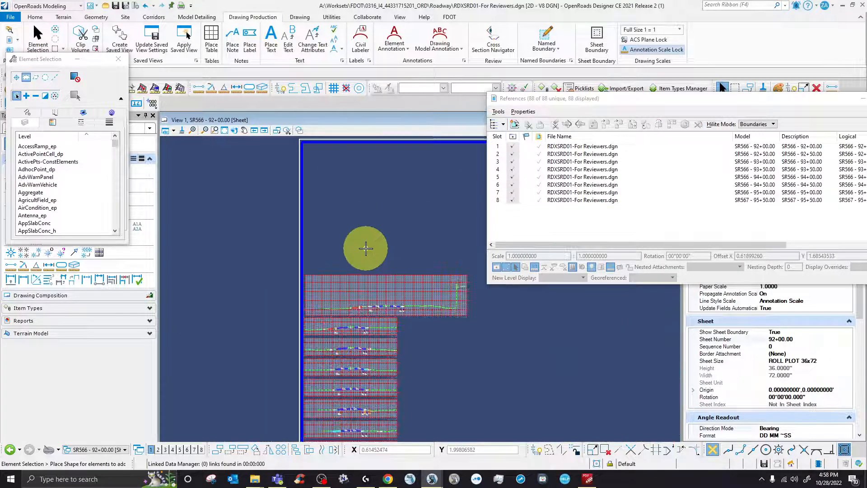
pyautogui.scroll(5, 383, 310)
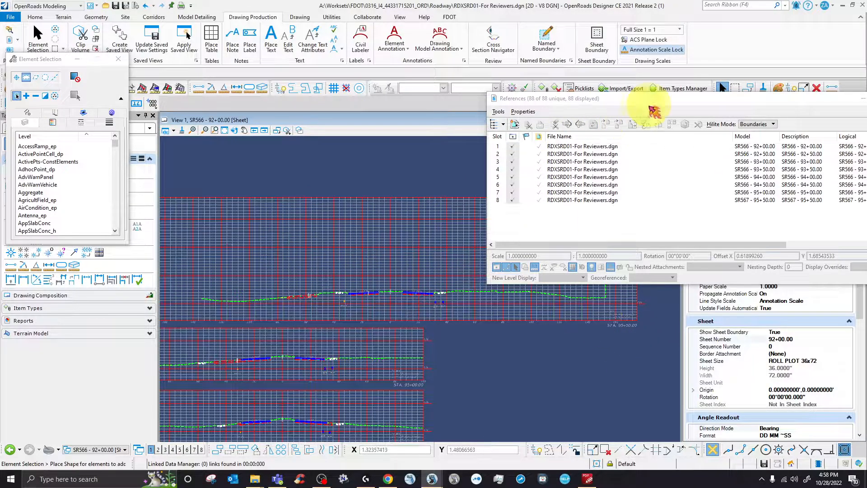
# Step: Open the SR567 - 96+00.00 [Sheet] model from the enlarged Models list and examine its cross section
pyautogui.moveTo(655, 100); pyautogui.dragTo(554, 47)
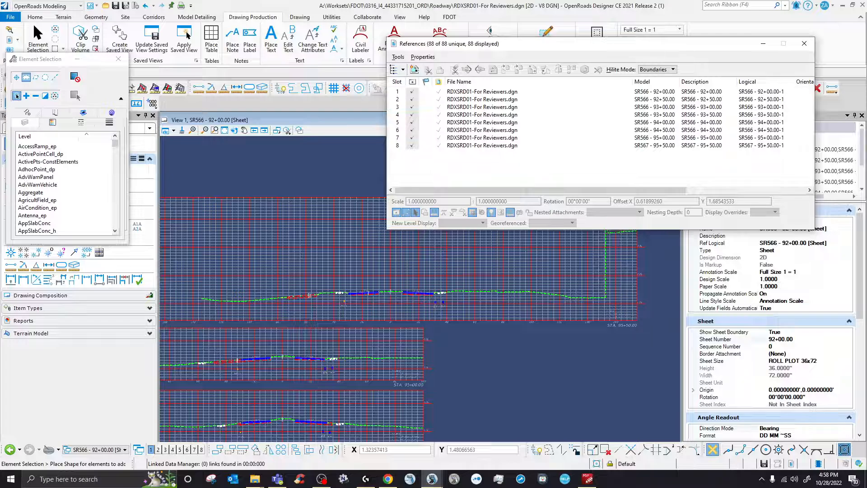
pyautogui.moveTo(391, 187); pyautogui.dragTo(521, 156)
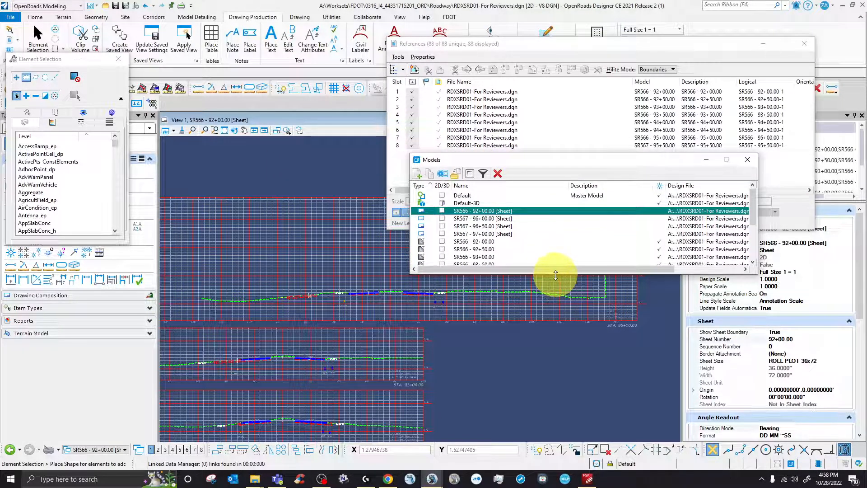
pyautogui.moveTo(555, 276); pyautogui.dragTo(563, 397)
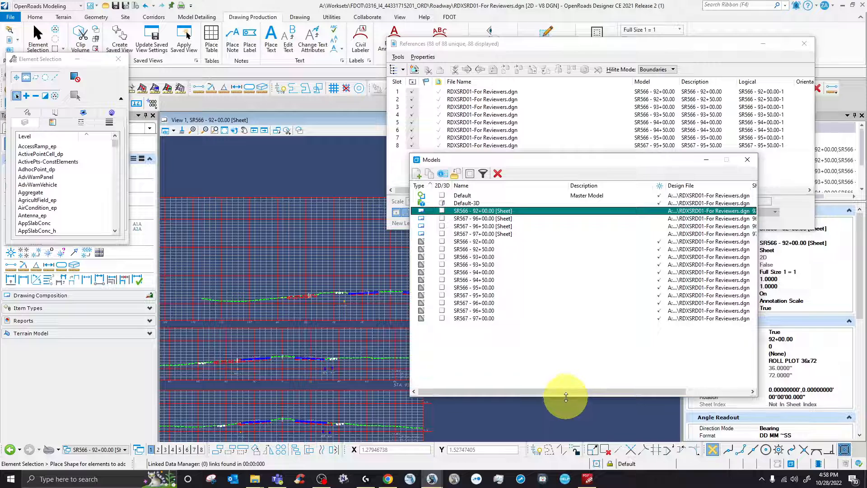
pyautogui.doubleClick(488, 218)
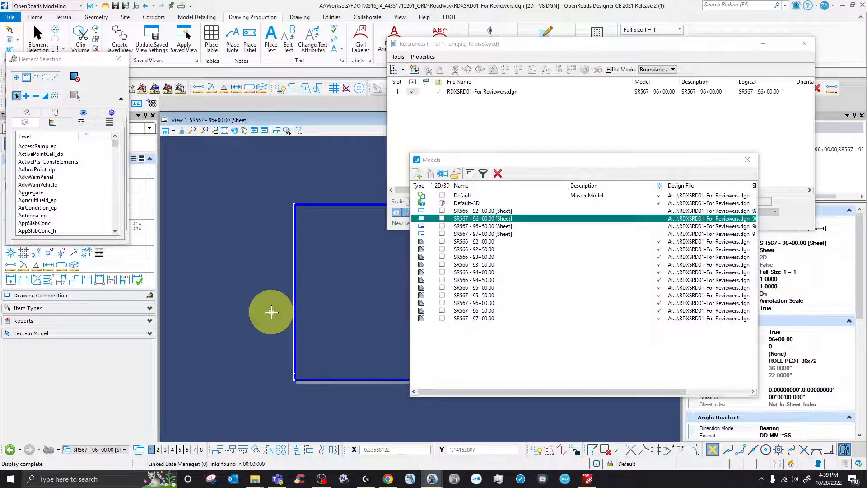
pyautogui.scroll(-2, 272, 312)
pyautogui.scroll(3, 337, 308)
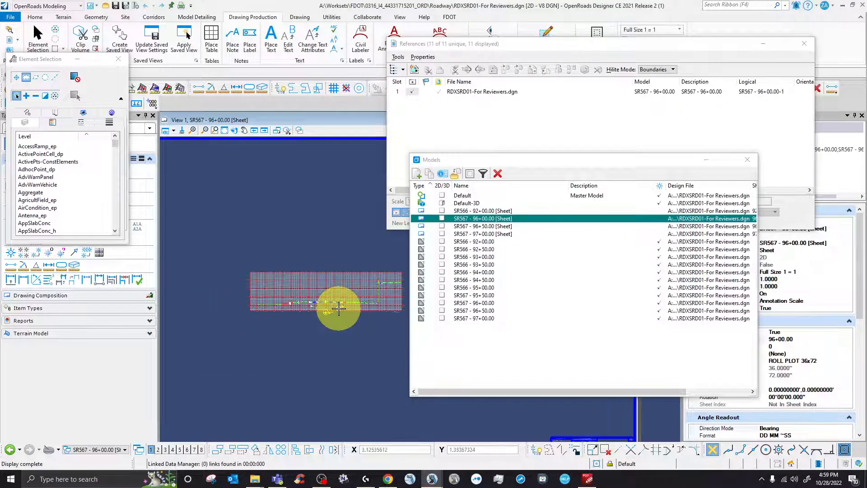
pyautogui.scroll(-1, 357, 299)
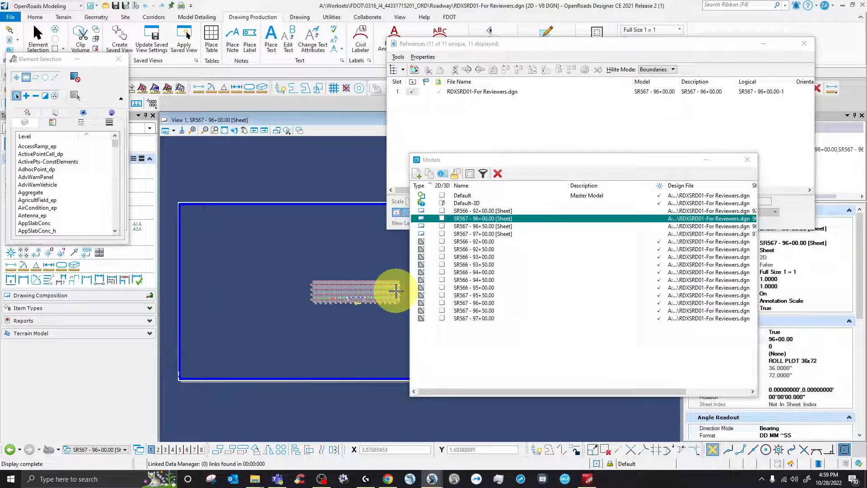
# Step: Delete the SR567 sheet and drawing models for stations 96+00.00, 96+50.00 and 97+00.00
pyautogui.keyDown('ctrl'); pyautogui.click(492, 227); pyautogui.keyUp('ctrl')
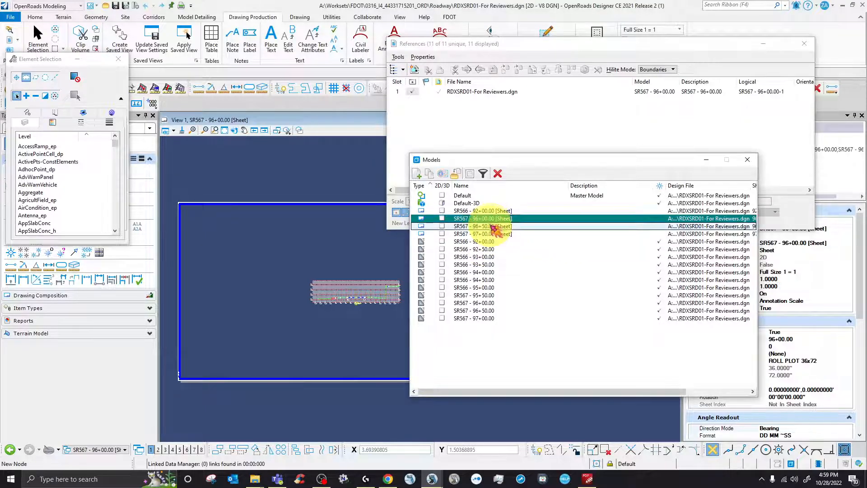
pyautogui.keyDown('ctrl'); pyautogui.click(489, 234); pyautogui.keyUp('ctrl')
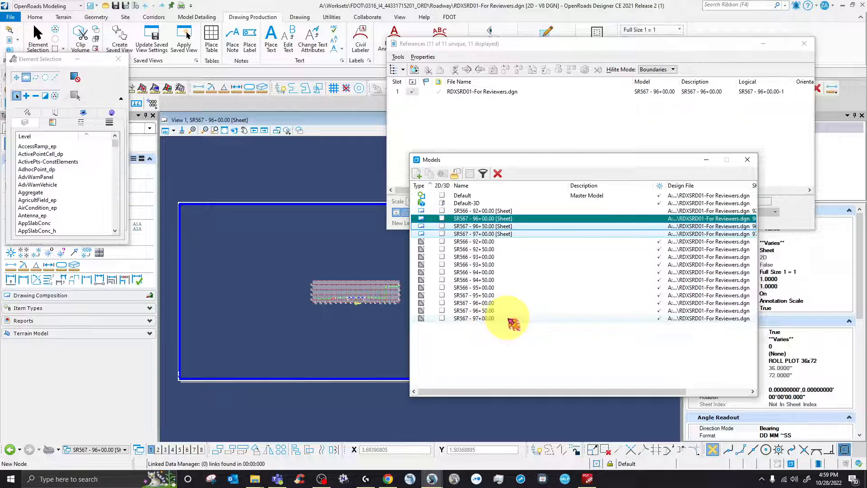
pyautogui.keyDown('ctrl'); pyautogui.click(490, 304); pyautogui.keyUp('ctrl')
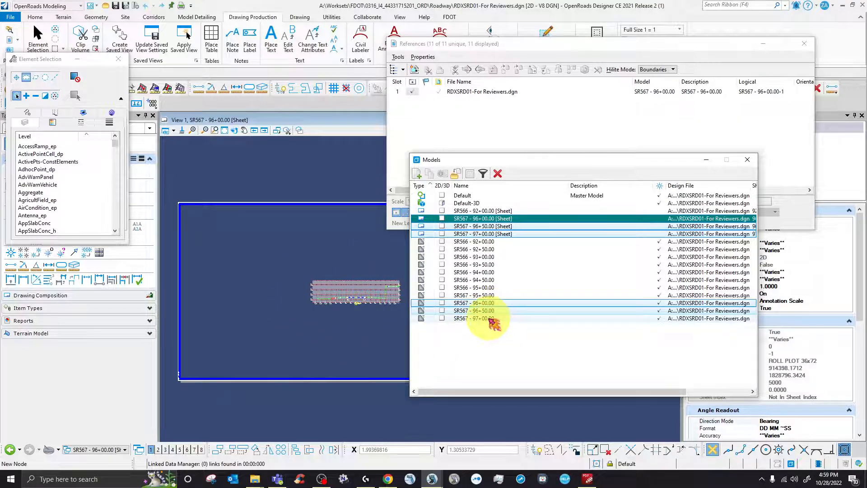
pyautogui.keyDown('ctrl'); pyautogui.click(489, 318); pyautogui.keyUp('ctrl')
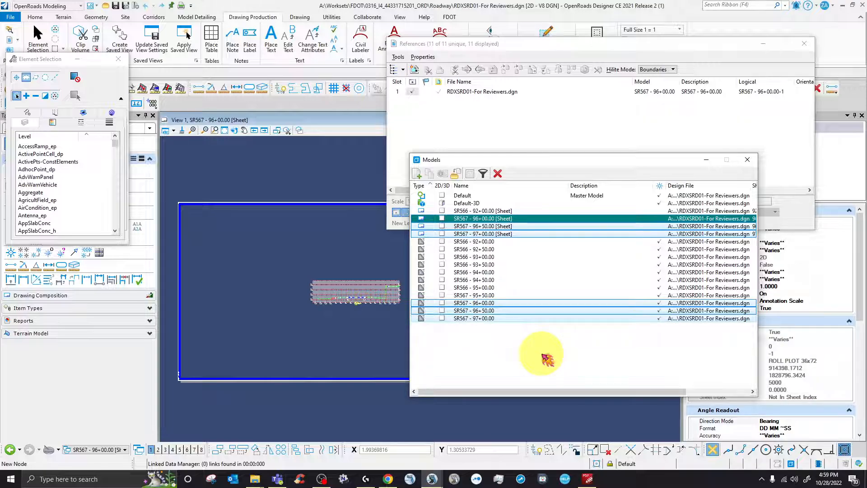
pyautogui.click(497, 174)
pyautogui.click(460, 193)
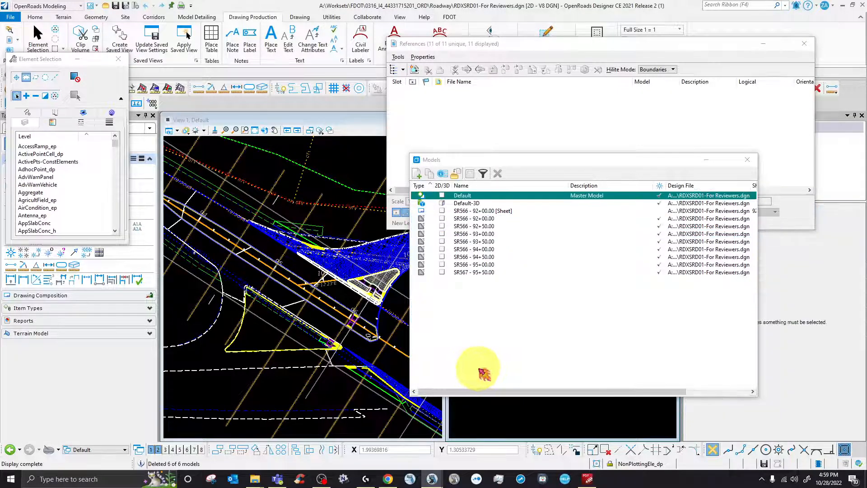
# Step: Select the Default model and clear the Models and References dialogs away from its plan view
pyautogui.click(461, 196)
pyautogui.moveTo(476, 159); pyautogui.dragTo(866, 217)
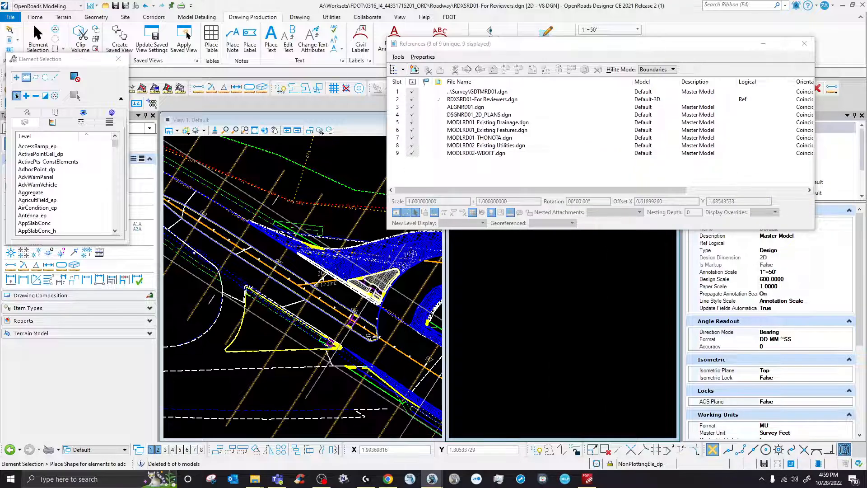
pyautogui.moveTo(617, 40); pyautogui.dragTo(866, 90)
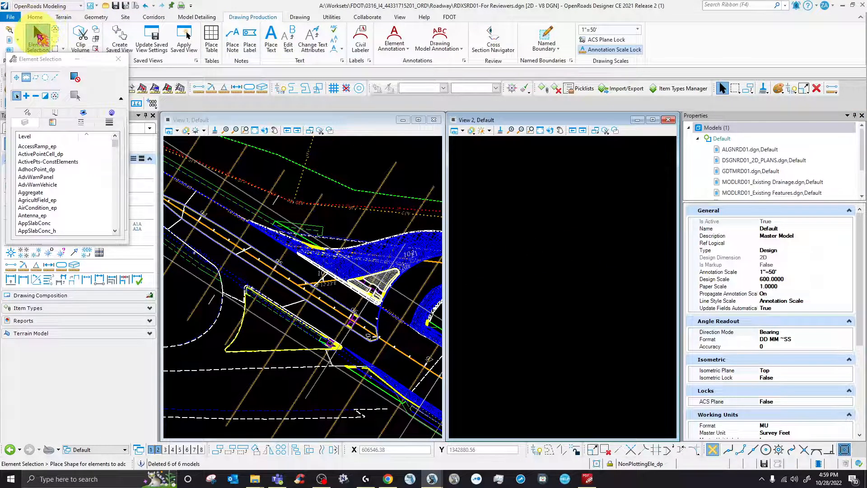
pyautogui.scroll(5, 357, 228)
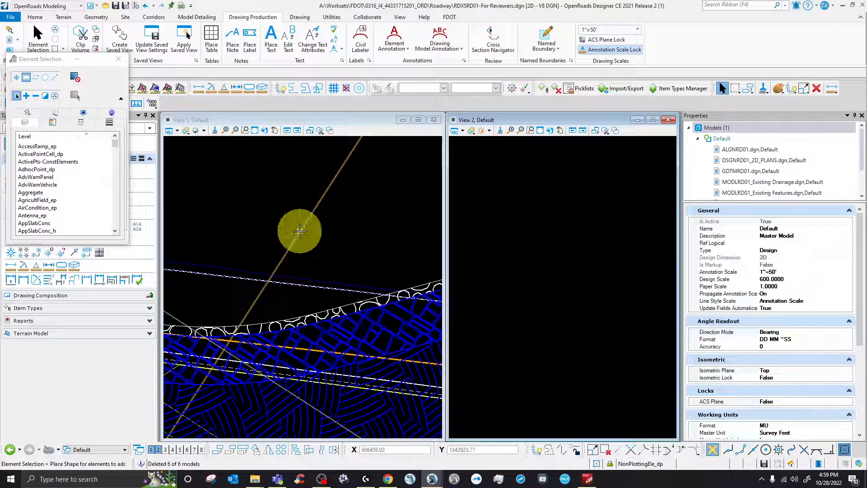
# Step: Arrange the Default model in two views, plan and 3D, showing the road cross section planes
pyautogui.scroll(-5, 300, 231)
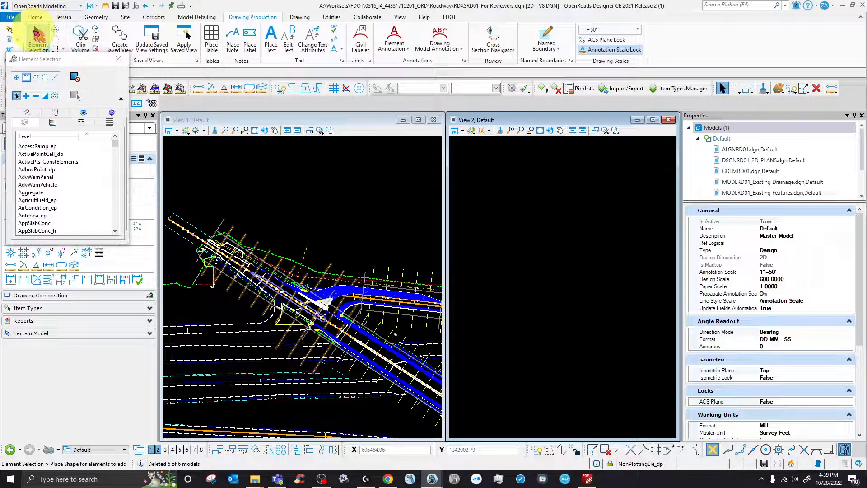
pyautogui.click(301, 207)
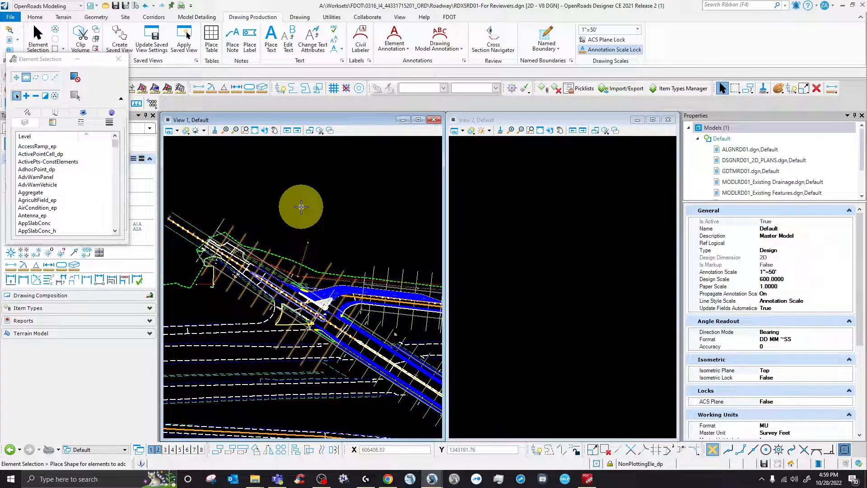
pyautogui.rightClick(285, 195)
pyautogui.moveTo(320, 222)
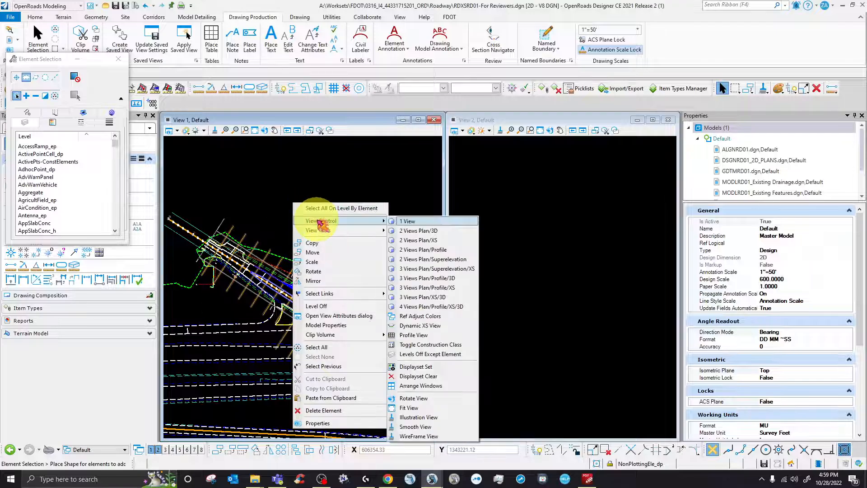
pyautogui.click(403, 221)
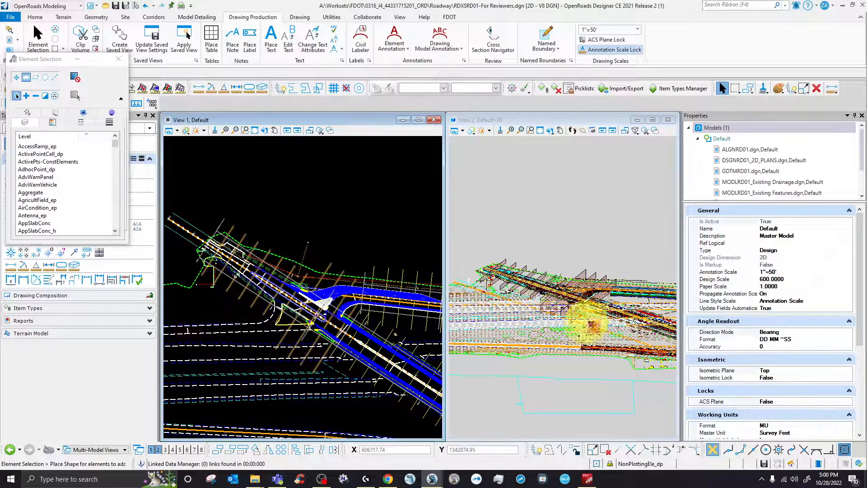
pyautogui.scroll(3, 593, 316)
pyautogui.scroll(-3, 581, 311)
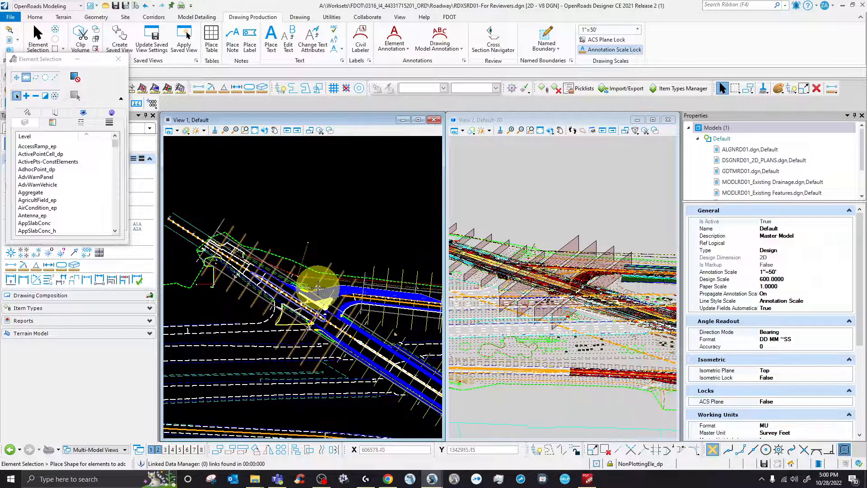
# Step: Open an enlarged Named Boundaries list and expand the SR566 and SR567 cross section groups to show their stations
pyautogui.click(571, 61)
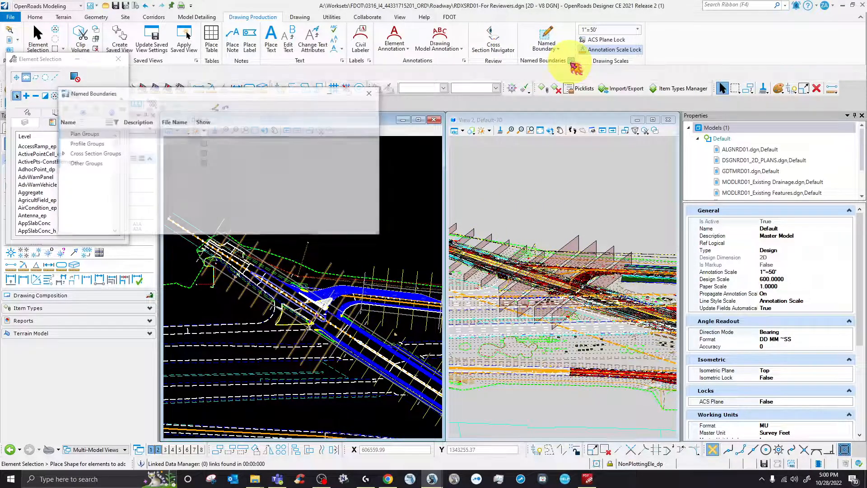
pyautogui.click(63, 154)
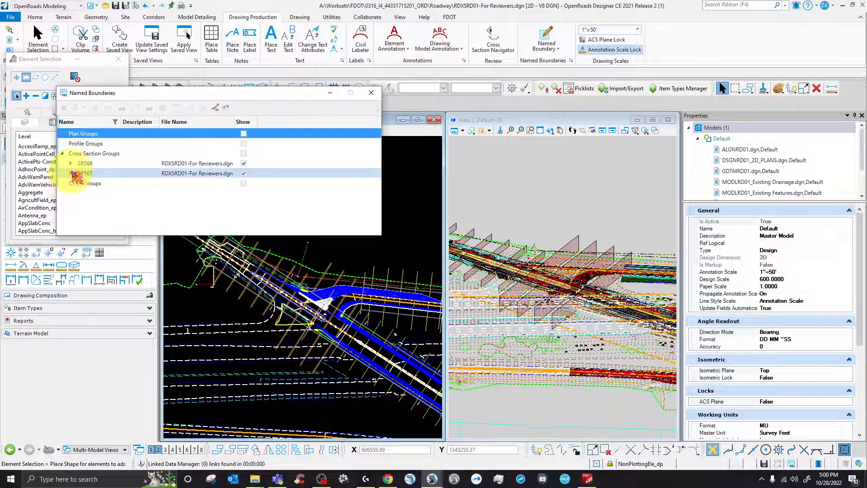
pyautogui.click(71, 164)
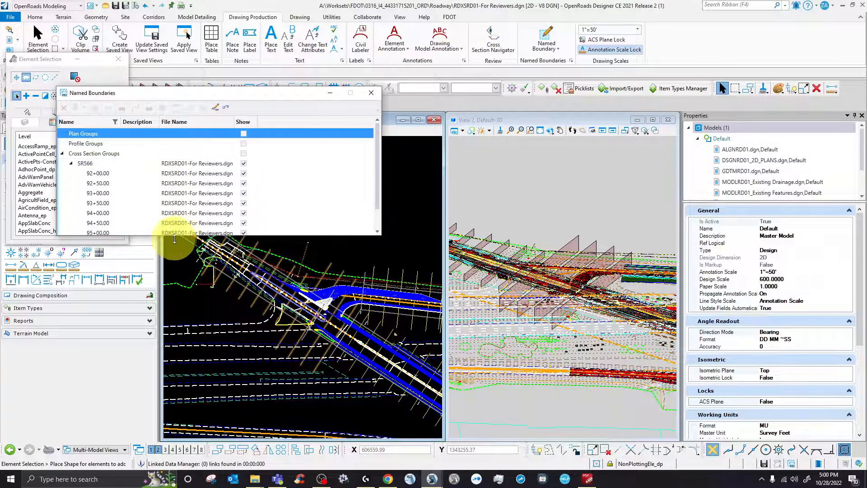
pyautogui.moveTo(172, 236); pyautogui.dragTo(184, 347)
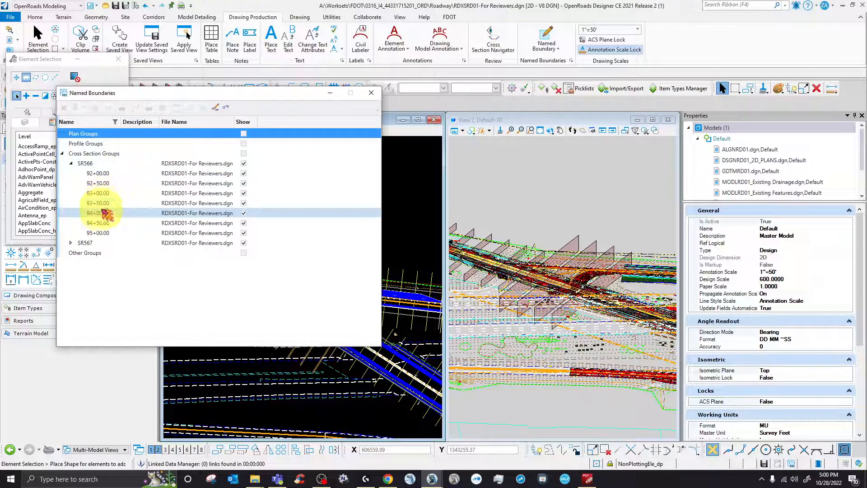
pyautogui.click(71, 243)
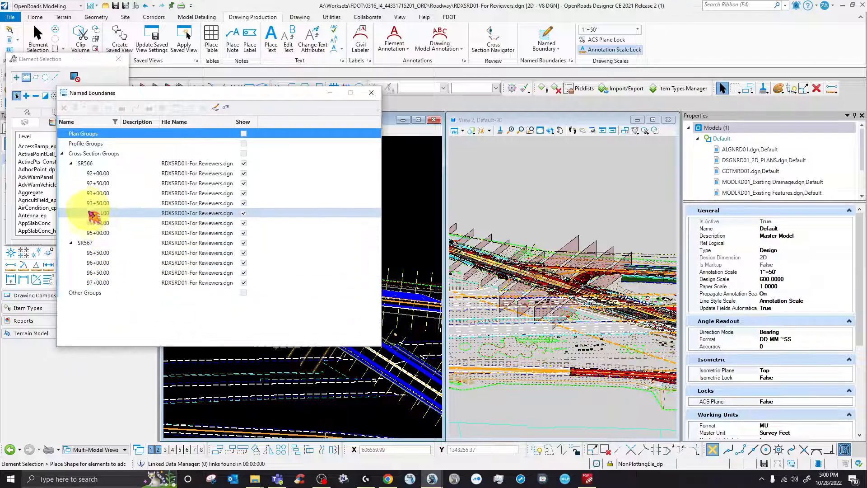
# Step: Delete the SR567 named boundaries 95+50.00, 96+00.00, 96+50.00 and 97+00.00 together with their saved views
pyautogui.click(121, 283)
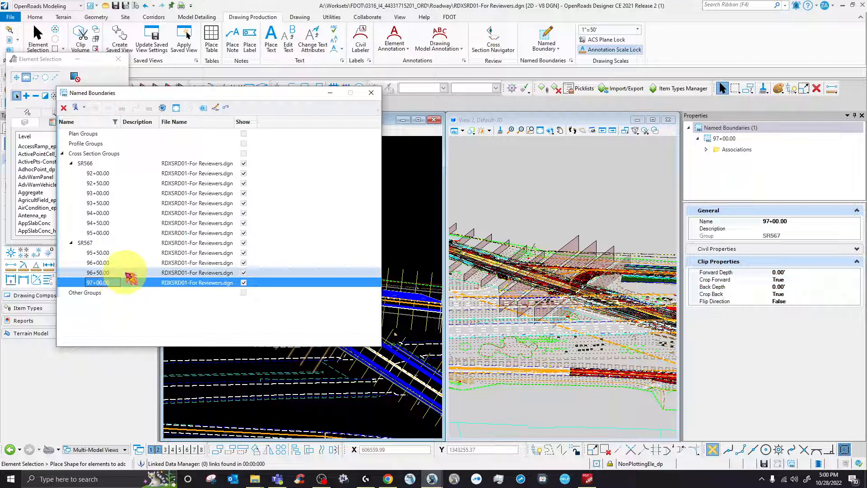
pyautogui.keyDown('ctrl'); pyautogui.click(127, 274); pyautogui.keyUp('ctrl')
pyautogui.rightClick(93, 271)
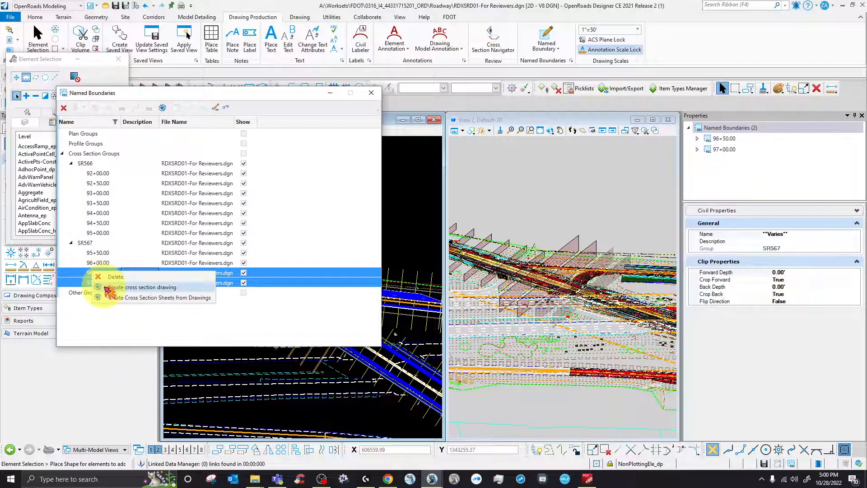
pyautogui.click(106, 264)
pyautogui.keyDown('ctrl'); pyautogui.click(105, 255); pyautogui.keyUp('ctrl')
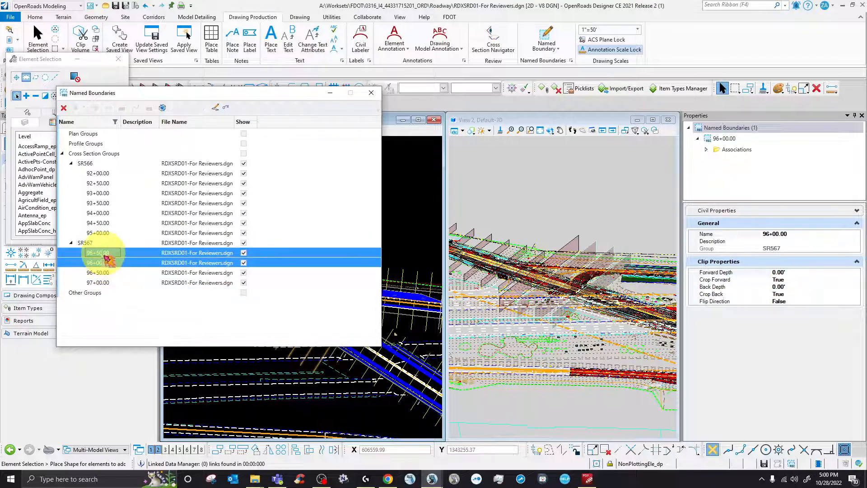
pyautogui.keyDown('ctrl'); pyautogui.click(108, 272); pyautogui.keyUp('ctrl')
pyautogui.keyDown('ctrl'); pyautogui.click(109, 283); pyautogui.keyUp('ctrl')
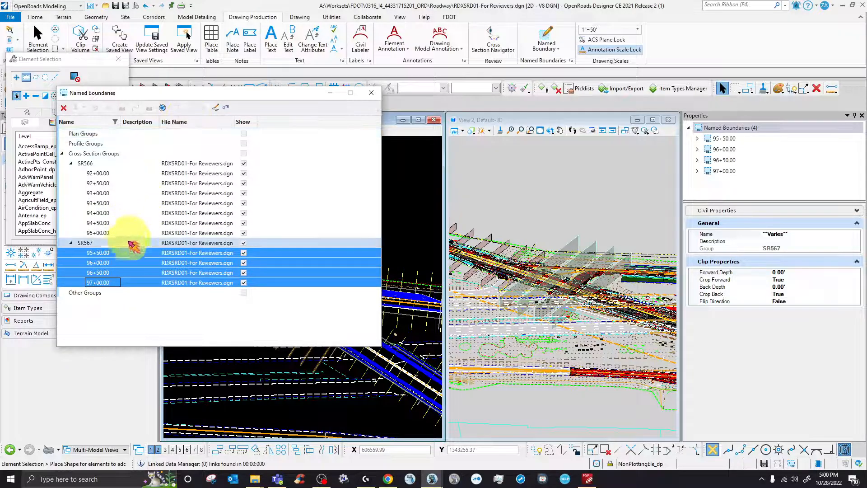
pyautogui.click(66, 110)
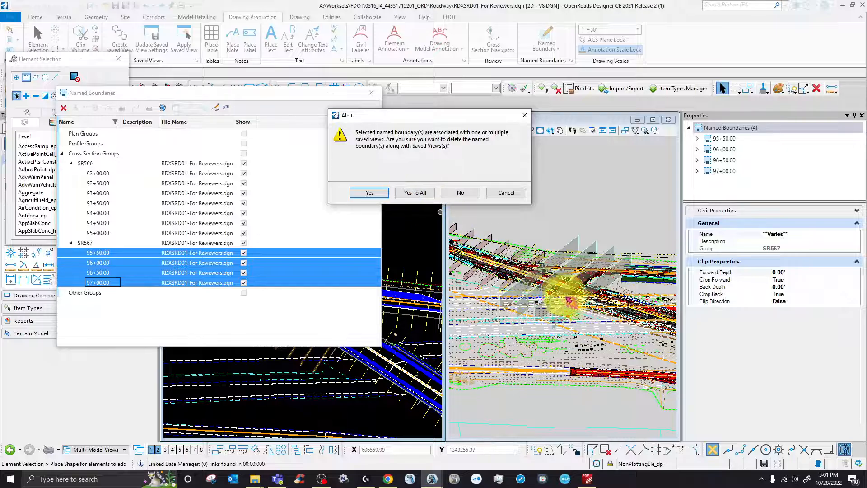
pyautogui.click(415, 193)
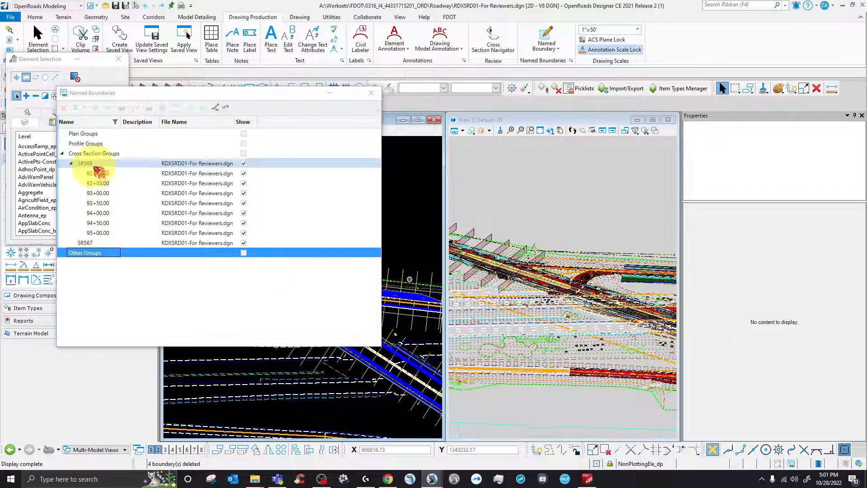
pyautogui.click(370, 93)
# Step: Open the SR566 - 92+00.00 [Sheet] model and examine its stacked cross sections and the unclipped geometry overlapping them
pyautogui.scroll(3, 280, 310)
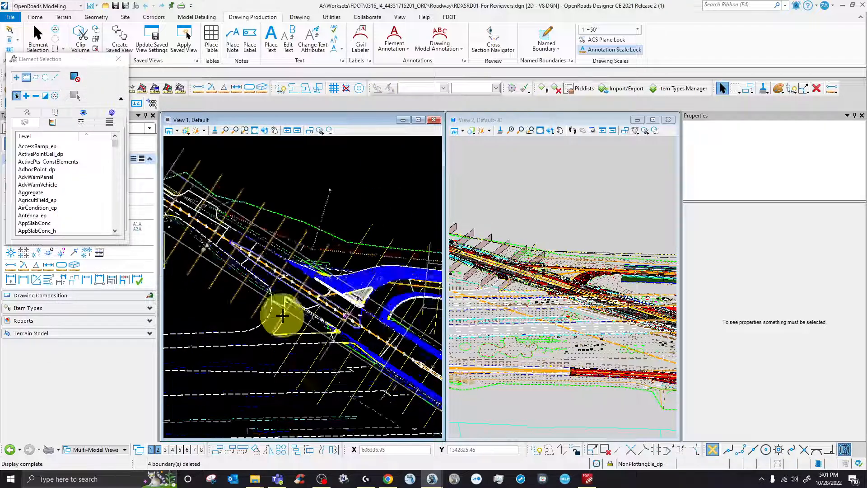
pyautogui.scroll(-1, 240, 269)
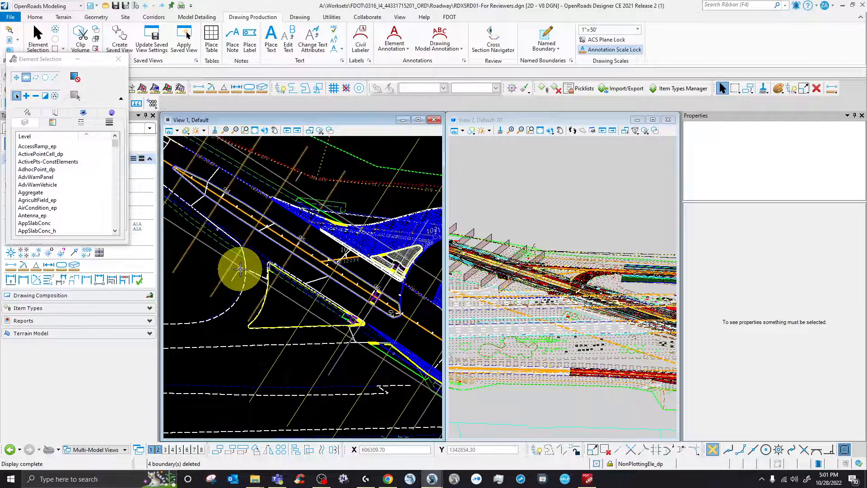
pyautogui.scroll(-1, 240, 268)
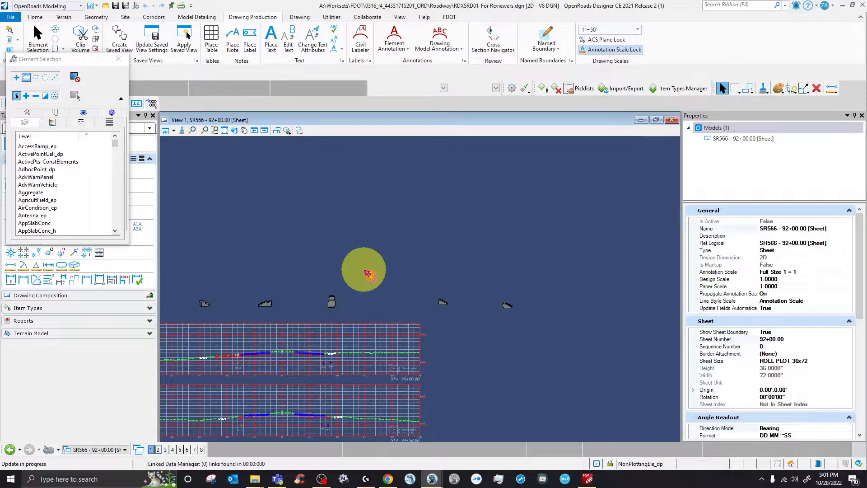
pyautogui.scroll(-1, 366, 271)
pyautogui.scroll(-2, 317, 297)
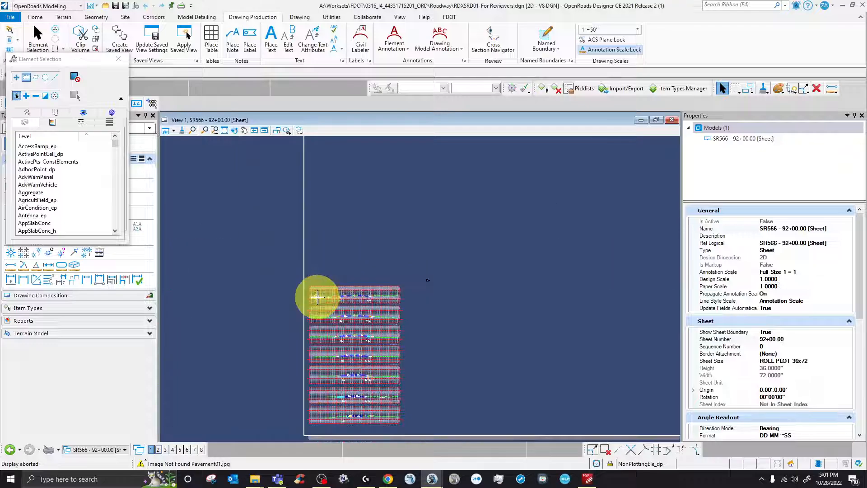
pyautogui.scroll(-2, 347, 287)
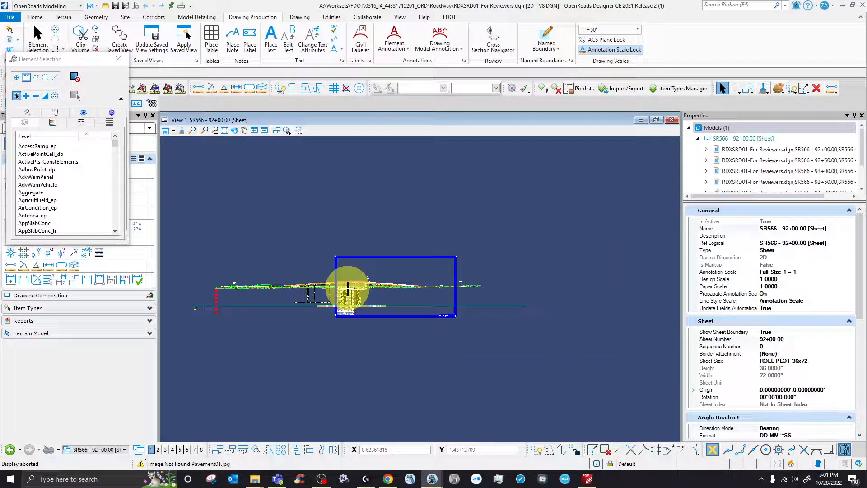
pyautogui.scroll(3, 345, 286)
pyautogui.scroll(2, 366, 274)
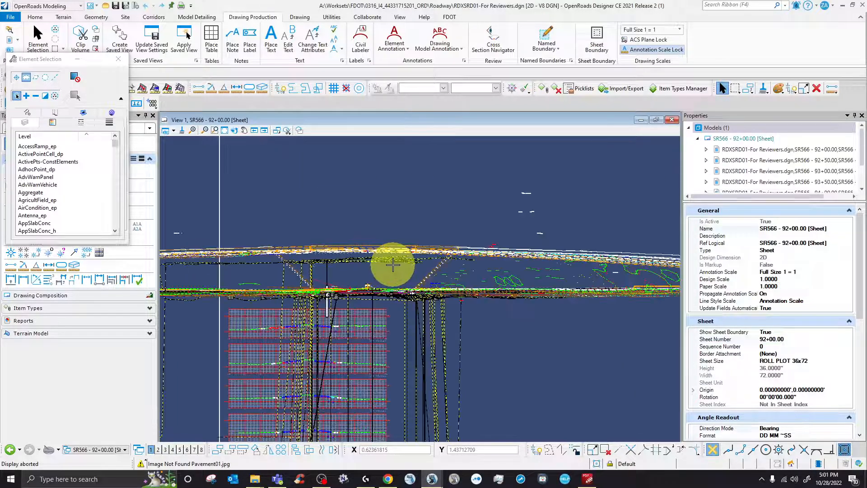
pyautogui.scroll(-2, 425, 275)
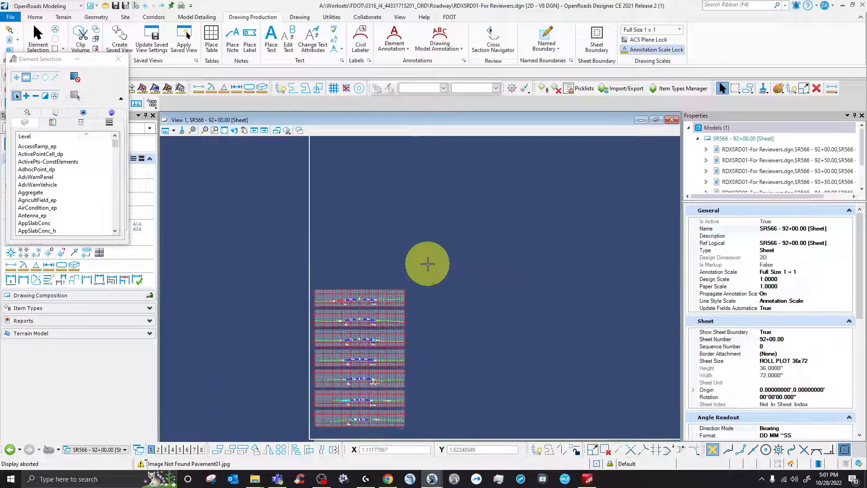
pyautogui.scroll(2, 401, 258)
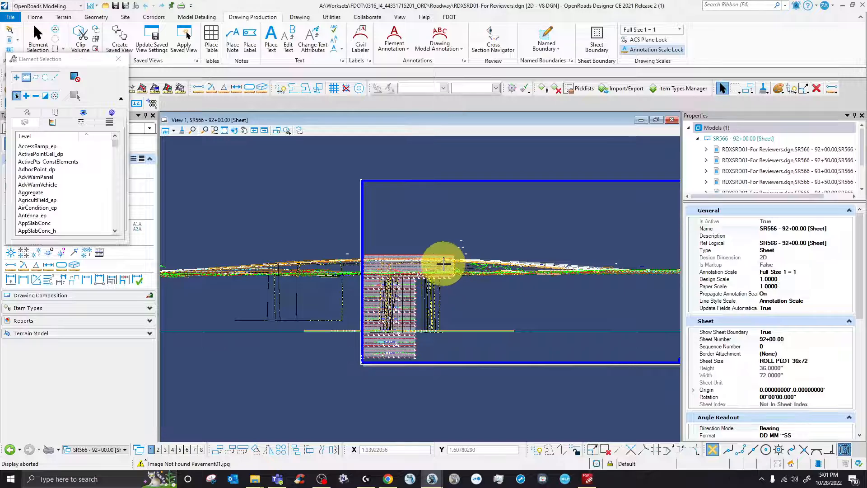
pyautogui.scroll(4, 421, 262)
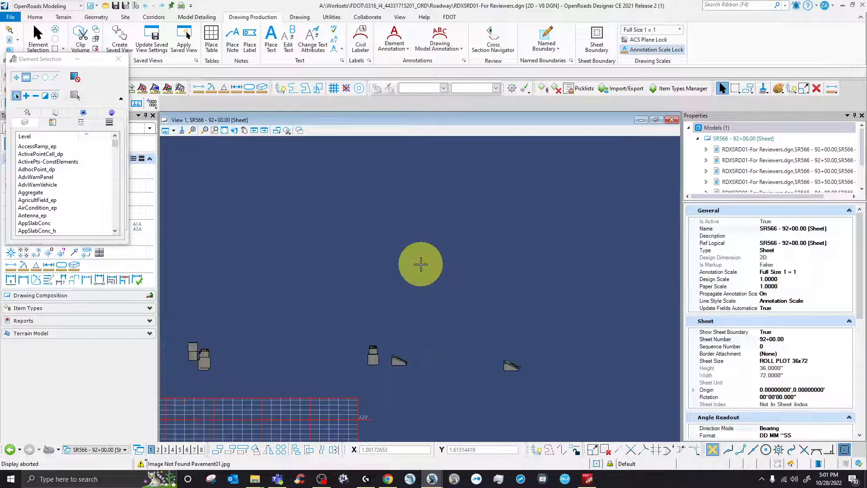
pyautogui.scroll(3, 449, 373)
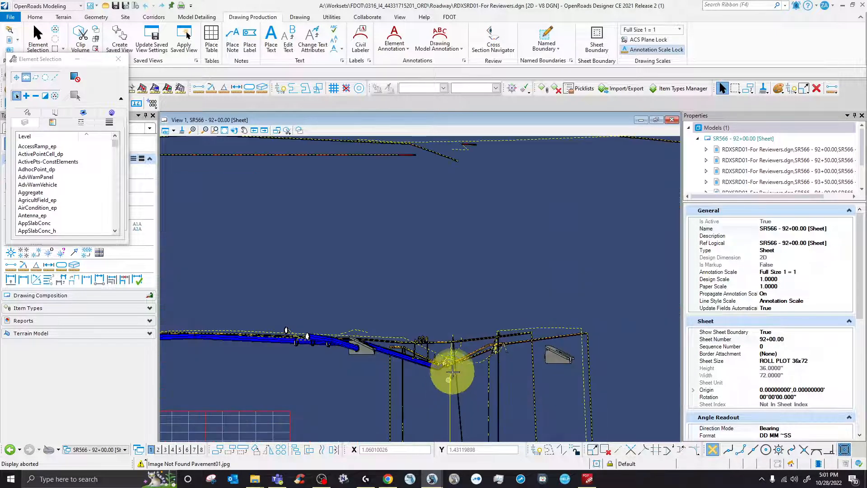
pyautogui.scroll(-5, 433, 290)
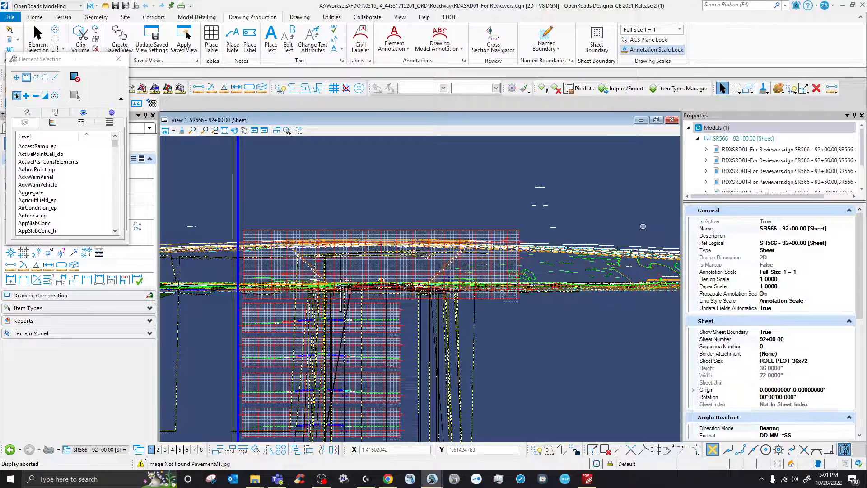
# Step: Bring up the Models list, select the SR567 - 95+50.00 drawing model, and clear the list off the sheet
pyautogui.moveTo(866, 239); pyautogui.dragTo(548, 140)
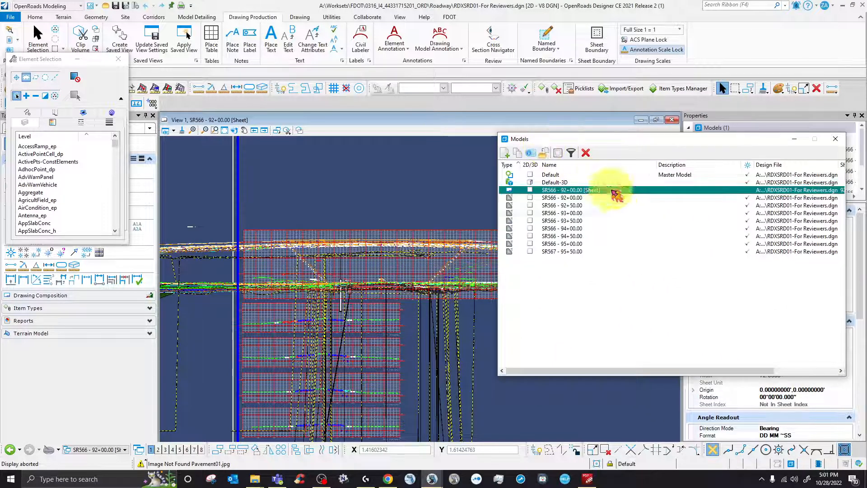
pyautogui.click(570, 253)
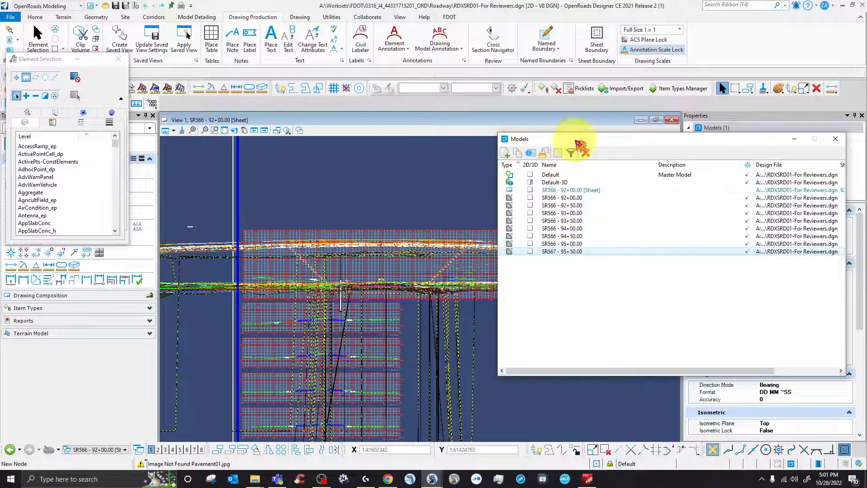
pyautogui.moveTo(573, 140); pyautogui.dragTo(866, 201)
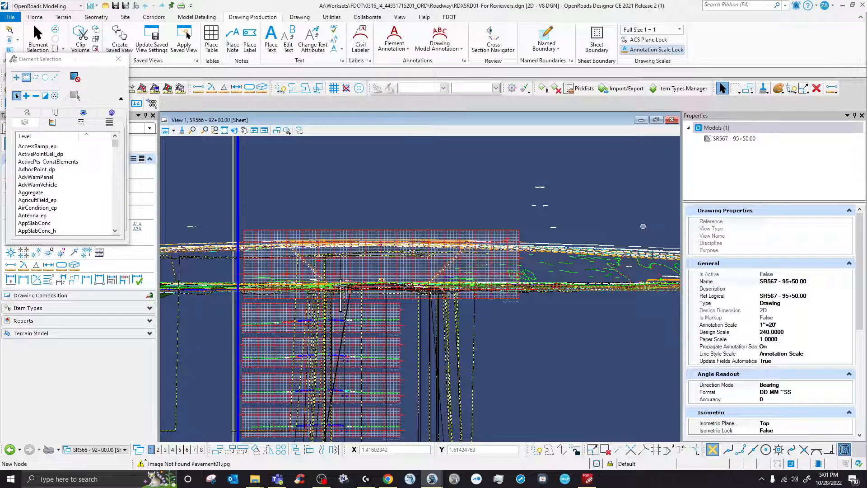
pyautogui.moveTo(866, 236); pyautogui.dragTo(642, 144)
pyautogui.click(577, 243)
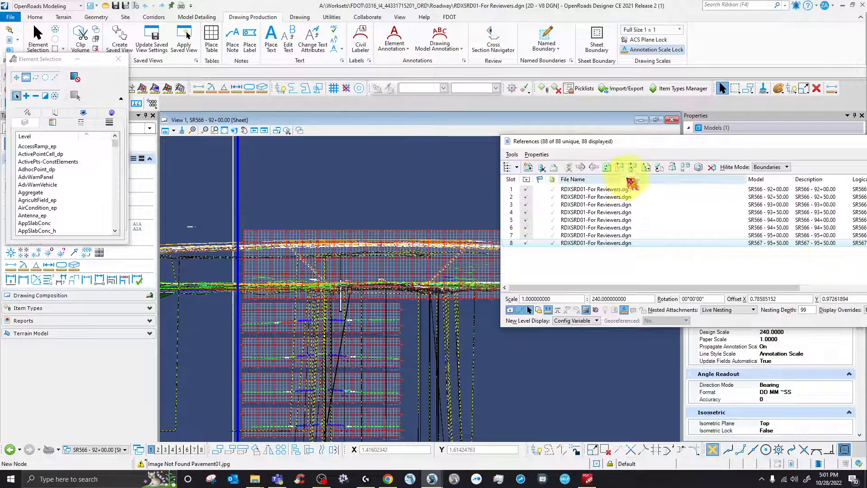
pyautogui.click(617, 168)
pyautogui.click(500, 248)
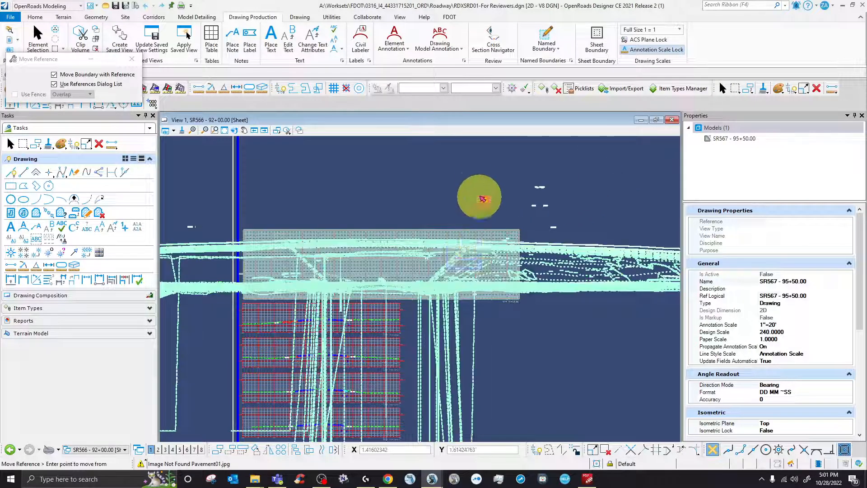
pyautogui.rightClick(411, 184)
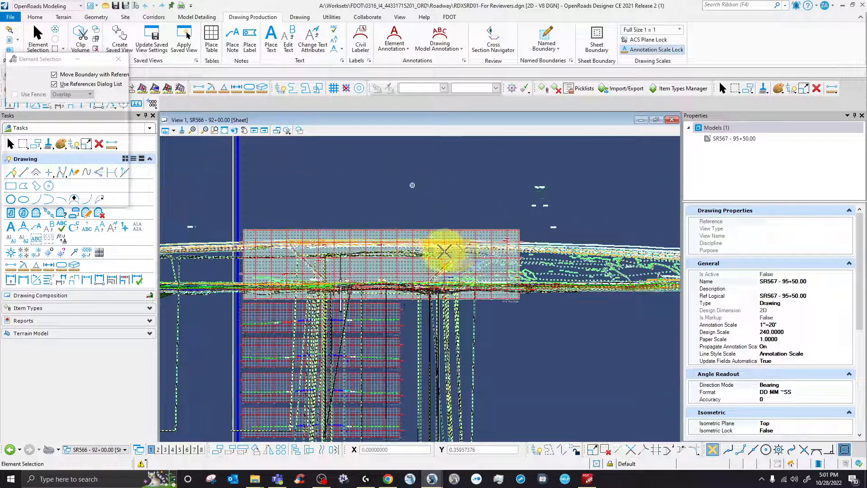
# Step: Detach the slot 8 reference, model SR567 - 95+50.00, from the roll plot sheet
pyautogui.click(633, 243)
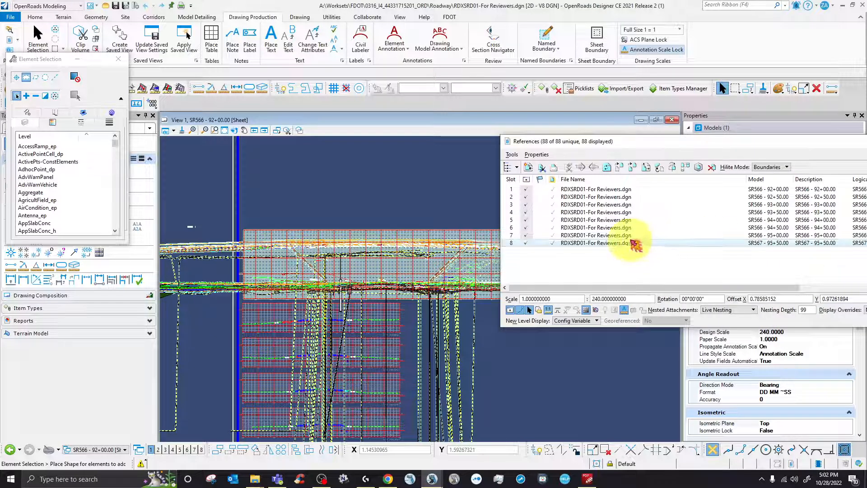
pyautogui.click(711, 167)
pyautogui.click(459, 193)
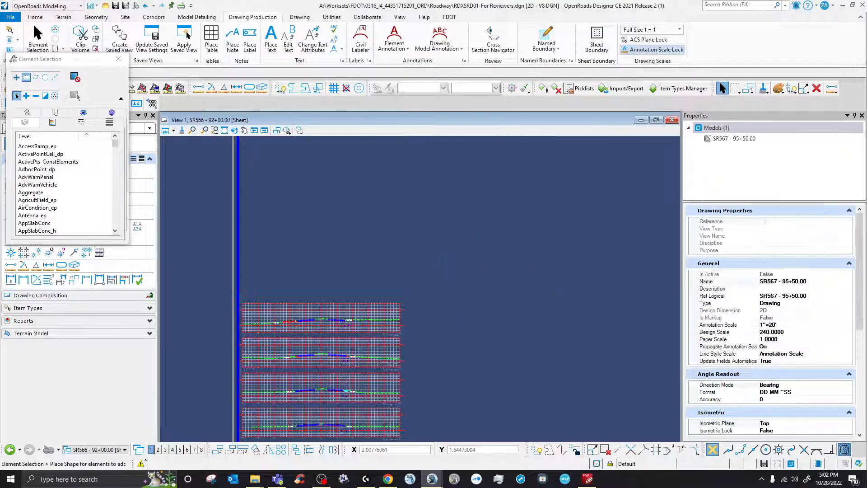
# Step: Delete the SR567 - 95+50.00 drawing model from the file
pyautogui.moveTo(866, 346); pyautogui.dragTo(590, 187)
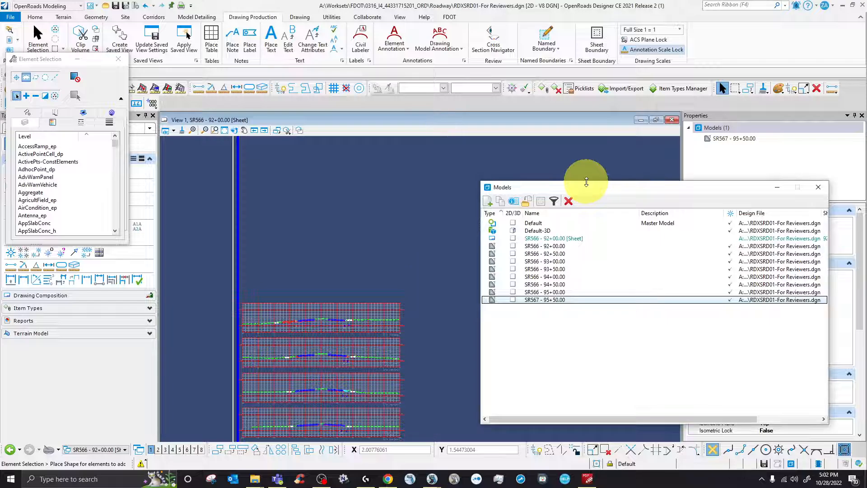
pyautogui.click(558, 300)
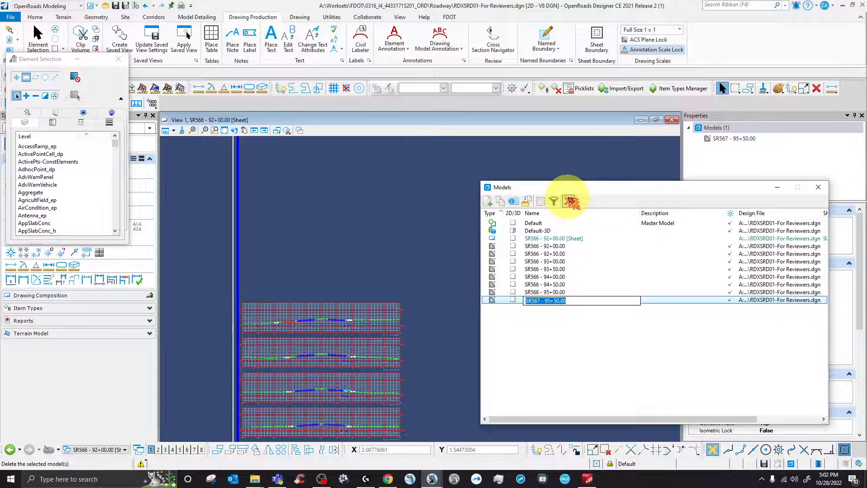
pyautogui.click(569, 200)
pyautogui.click(462, 194)
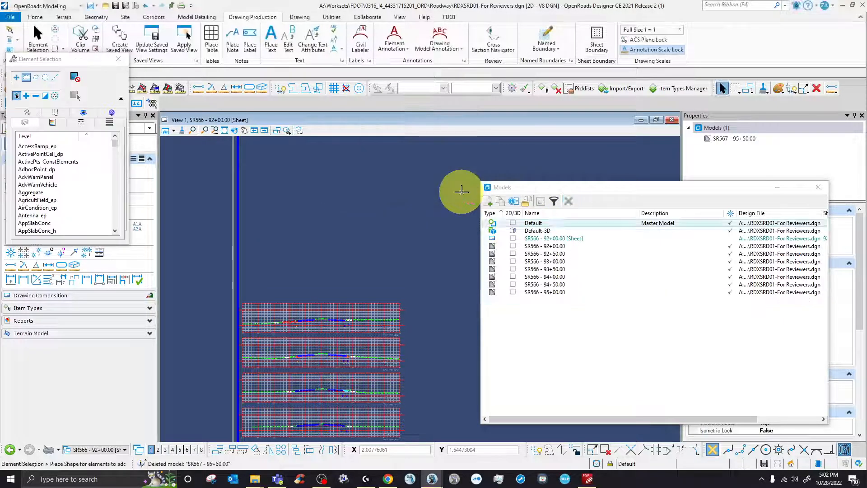
# Step: Clear the Models and References lists off the roll plot sheet and save the file
pyautogui.moveTo(509, 188); pyautogui.dragTo(866, 312)
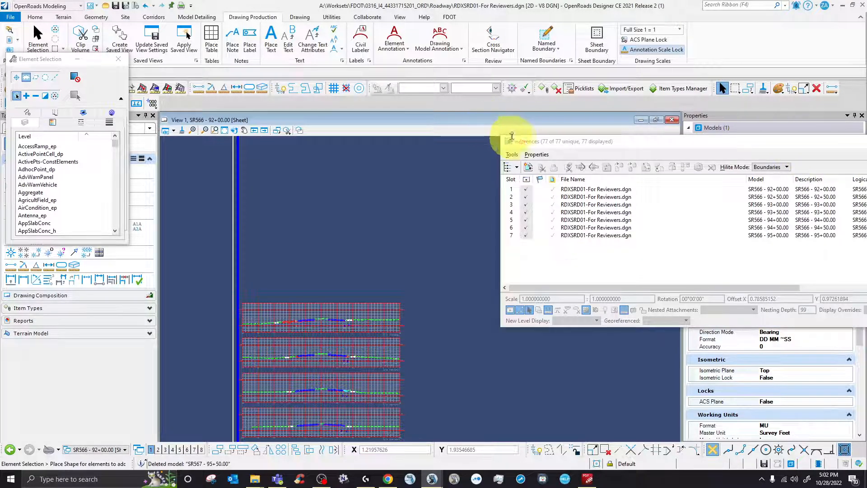
pyautogui.moveTo(536, 146); pyautogui.dragTo(866, 156)
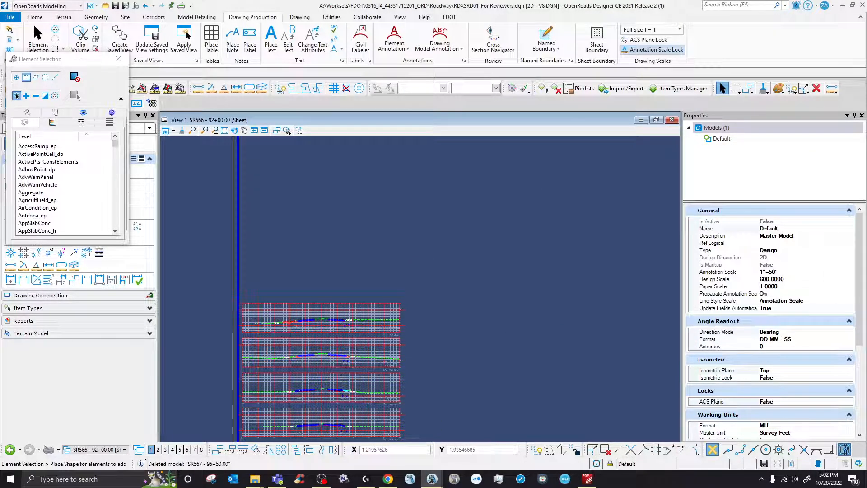
pyautogui.scroll(-2, 321, 282)
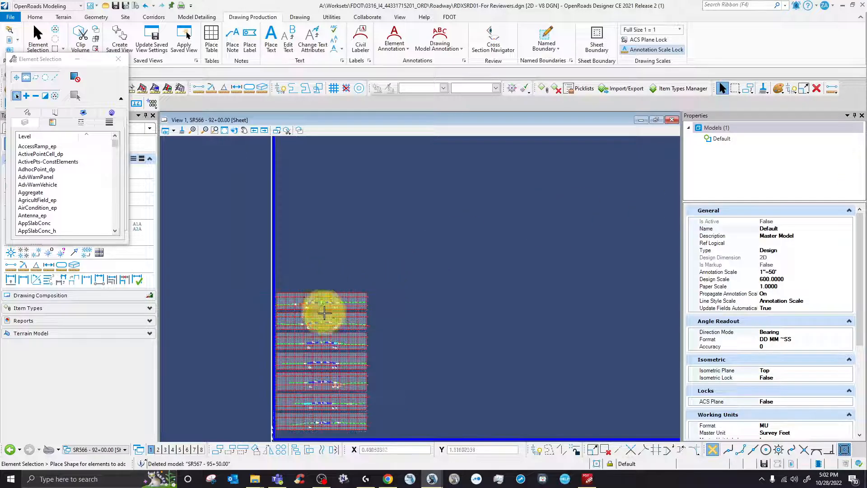
pyautogui.scroll(-1, 327, 318)
pyautogui.click(116, 6)
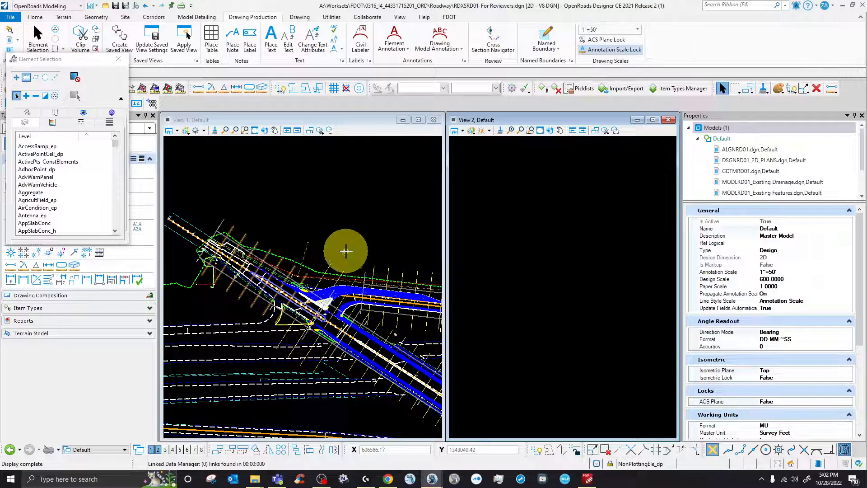
# Step: Display the Default model in the two-view Plan/3D arrangement
pyautogui.click(36, 38)
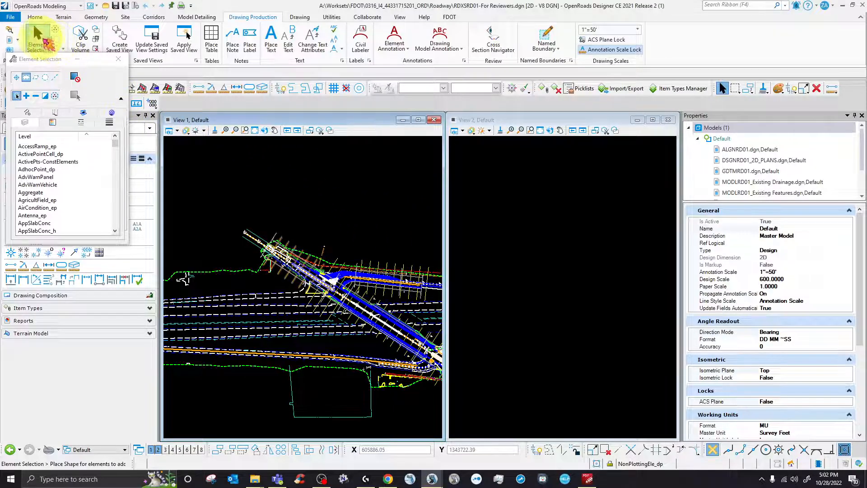
pyautogui.scroll(2, 298, 228)
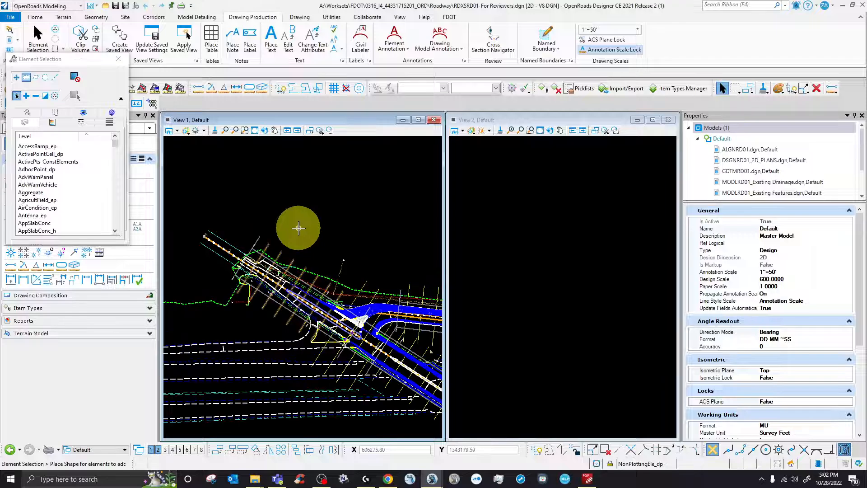
pyautogui.rightClick(298, 228)
pyautogui.moveTo(387, 252)
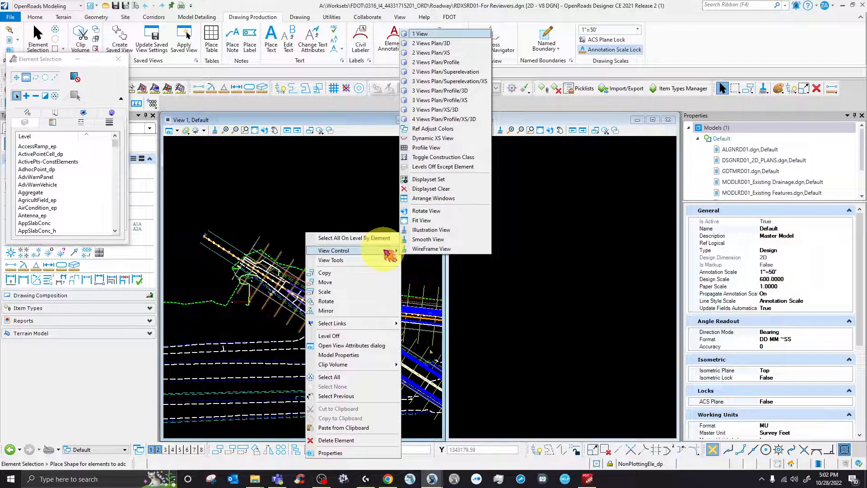
pyautogui.click(443, 44)
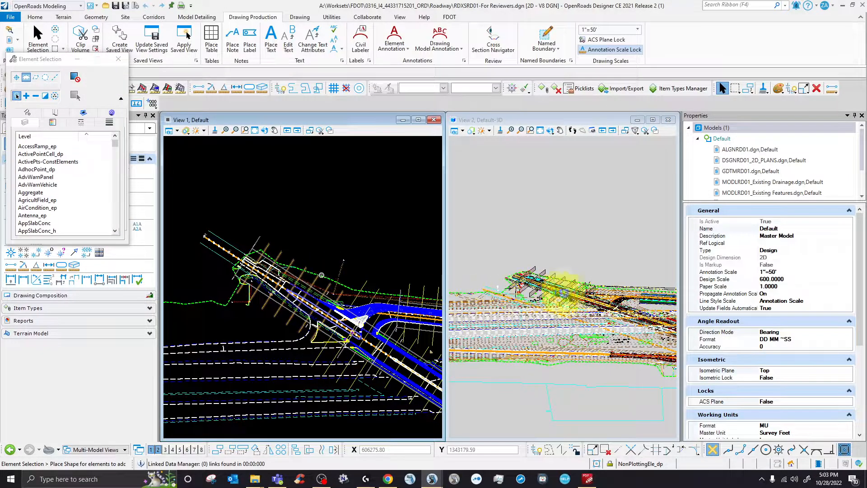
# Step: Examine the existing cross section boundaries around the mainline and ramp intersection in the plan and 3D views
pyautogui.scroll(-2, 594, 298)
pyautogui.scroll(3, 597, 300)
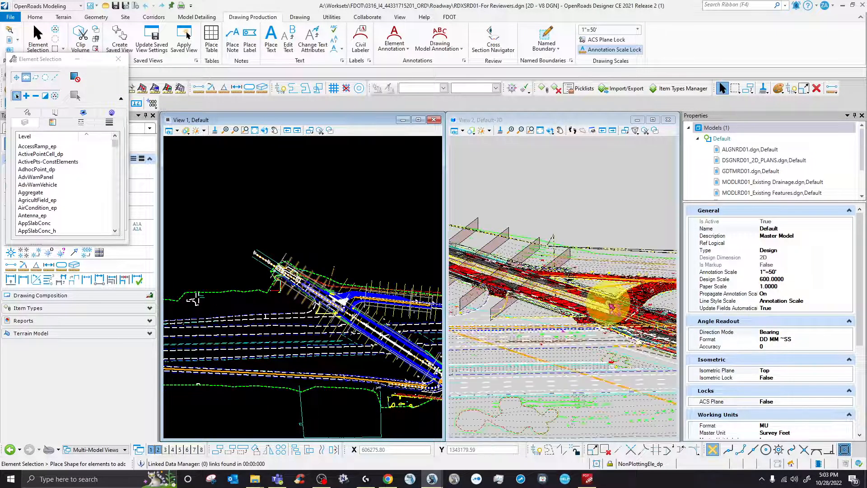
pyautogui.scroll(-2, 610, 306)
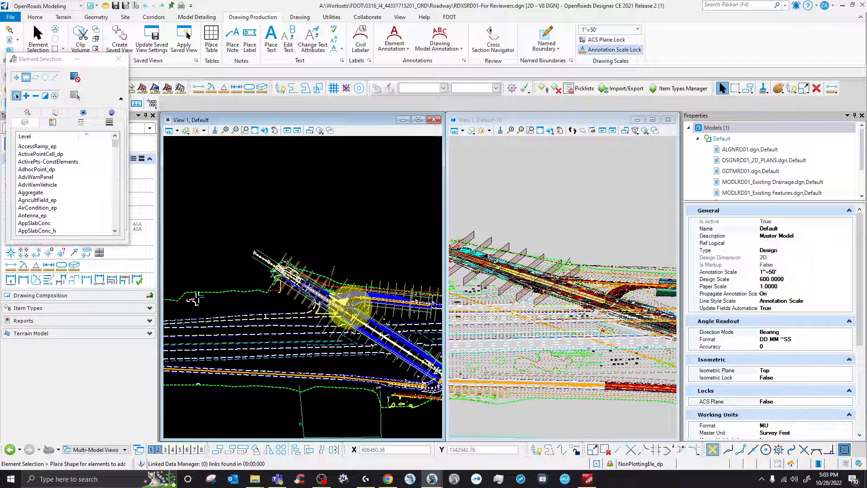
pyautogui.scroll(3, 315, 314)
pyautogui.scroll(2, 315, 315)
pyautogui.scroll(-4, 210, 290)
pyautogui.scroll(-2, 332, 313)
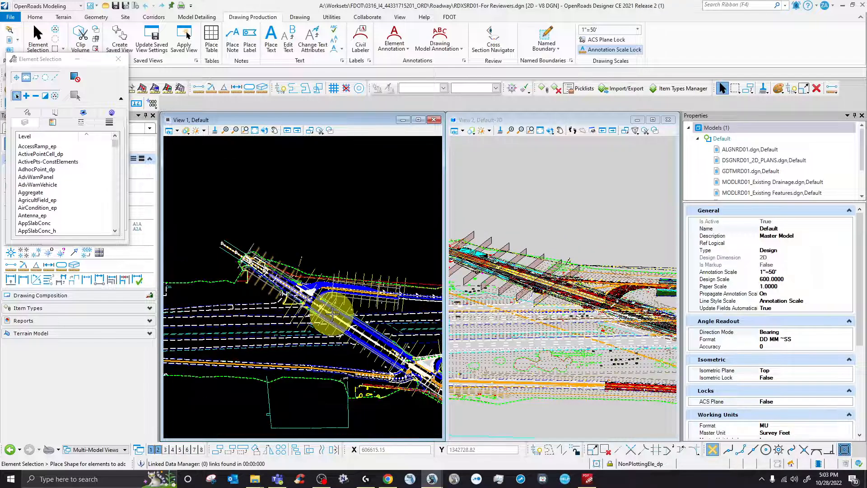
pyautogui.scroll(2, 290, 294)
pyautogui.scroll(2, 290, 294)
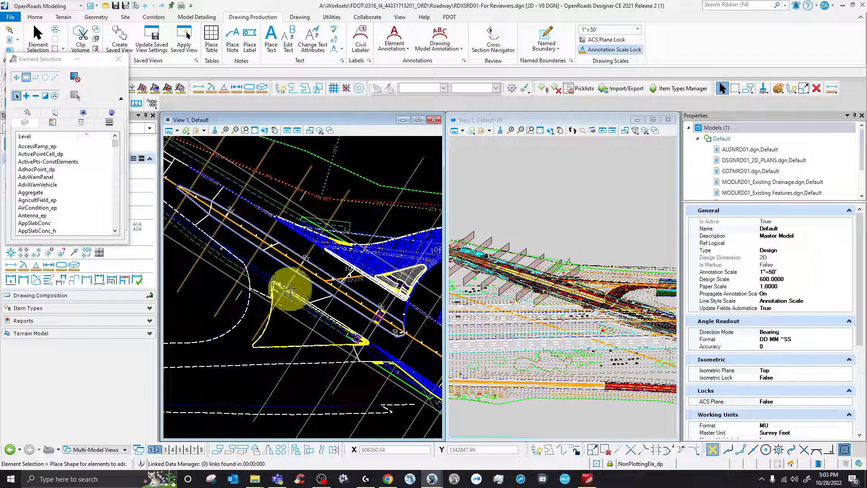
# Step: Rotate the plan view by two points along the mainline alignment so that the alignment runs horizontally
pyautogui.click(265, 130)
pyautogui.scroll(4, 254, 224)
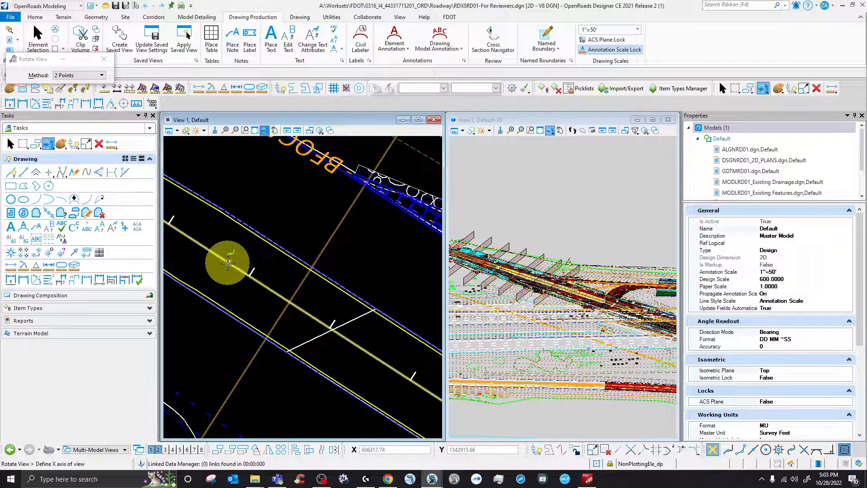
pyautogui.click(267, 292)
pyautogui.scroll(-4, 226, 265)
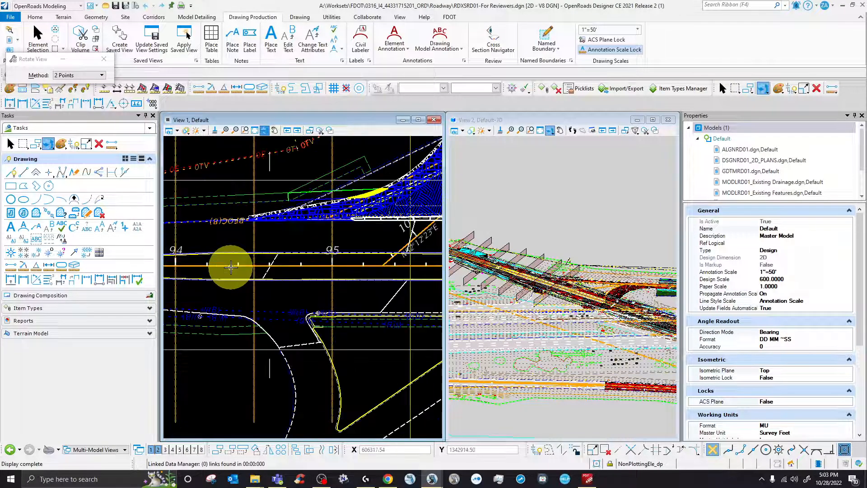
pyautogui.scroll(-2, 250, 276)
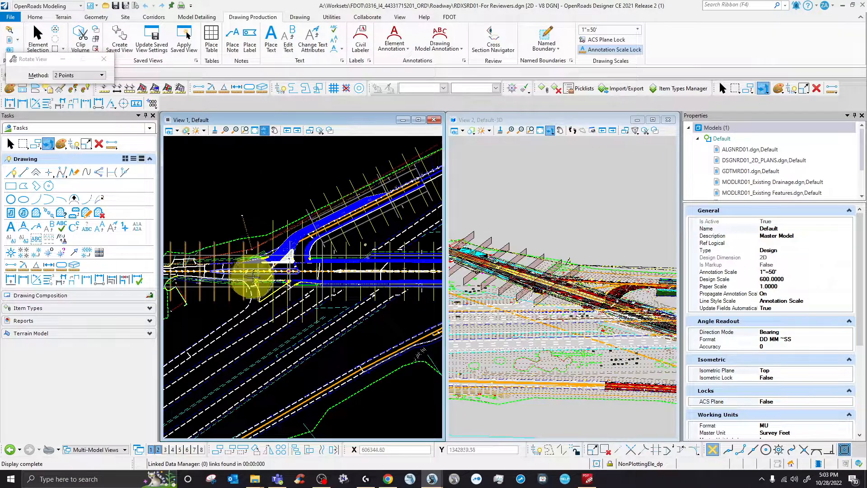
pyautogui.scroll(2, 293, 285)
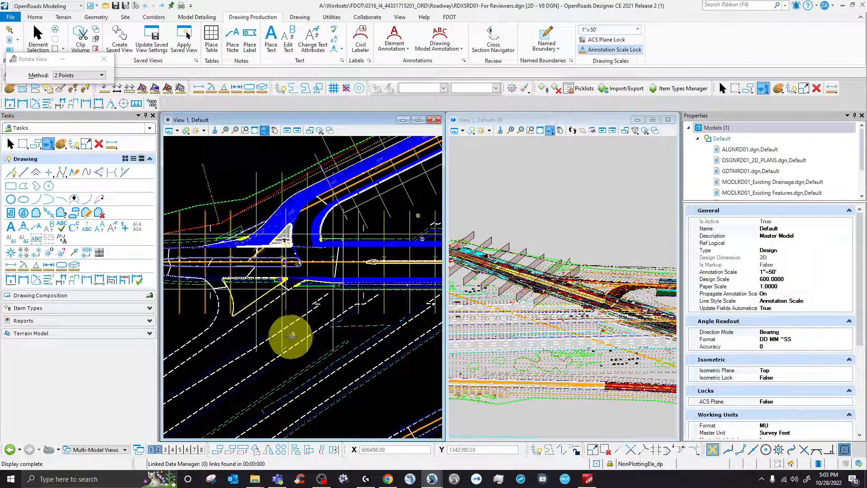
pyautogui.click(46, 41)
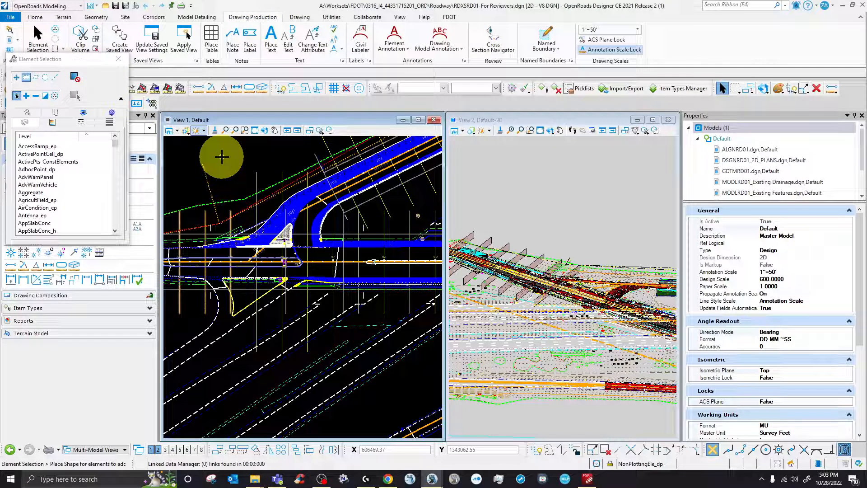
# Step: Start a civil cross section named boundary in the existing SR566 group and pick the mainline alignment near station 95+50
pyautogui.click(549, 34)
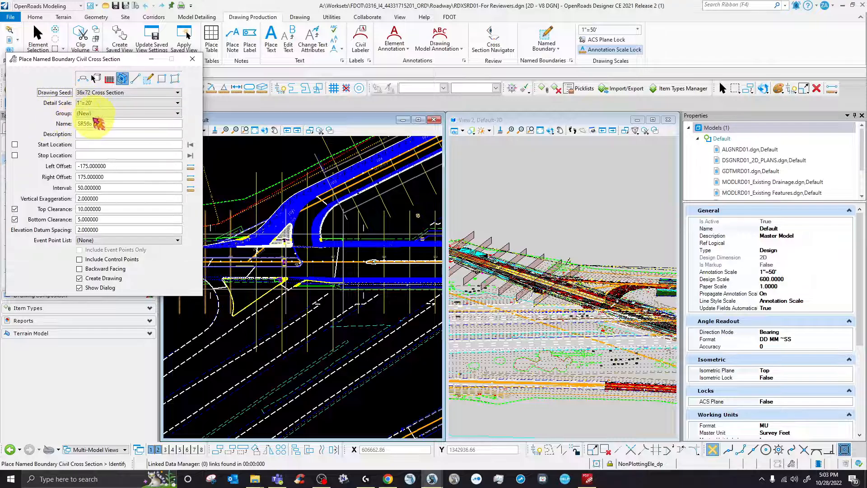
pyautogui.click(107, 114)
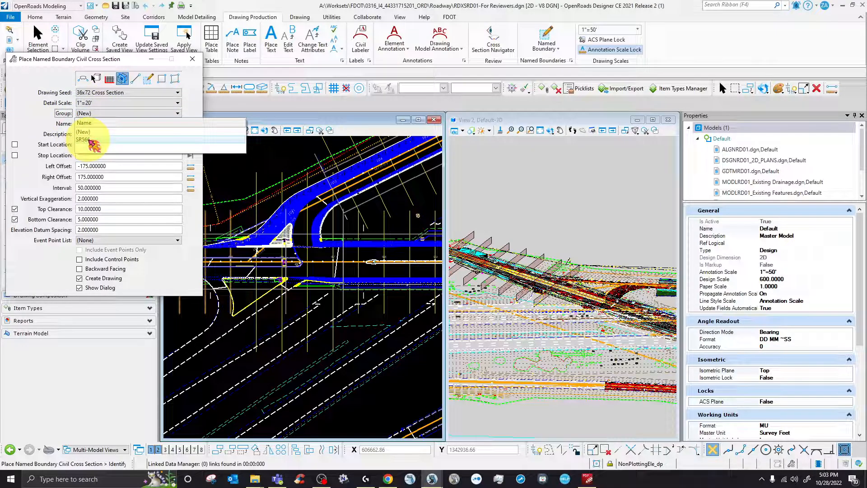
pyautogui.click(92, 140)
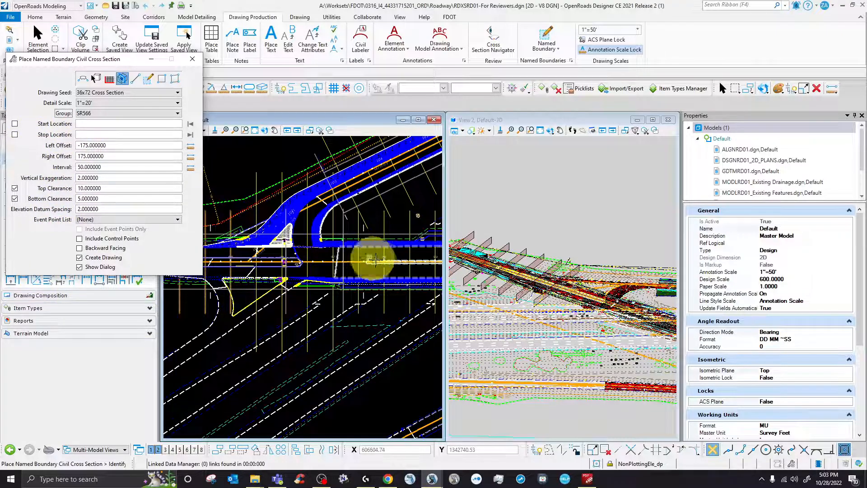
pyautogui.scroll(1, 363, 302)
pyautogui.scroll(2, 271, 300)
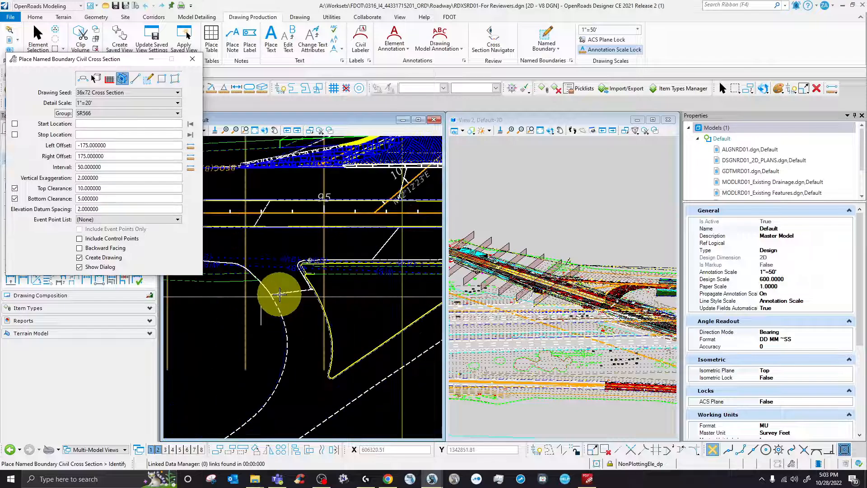
pyautogui.scroll(3, 319, 265)
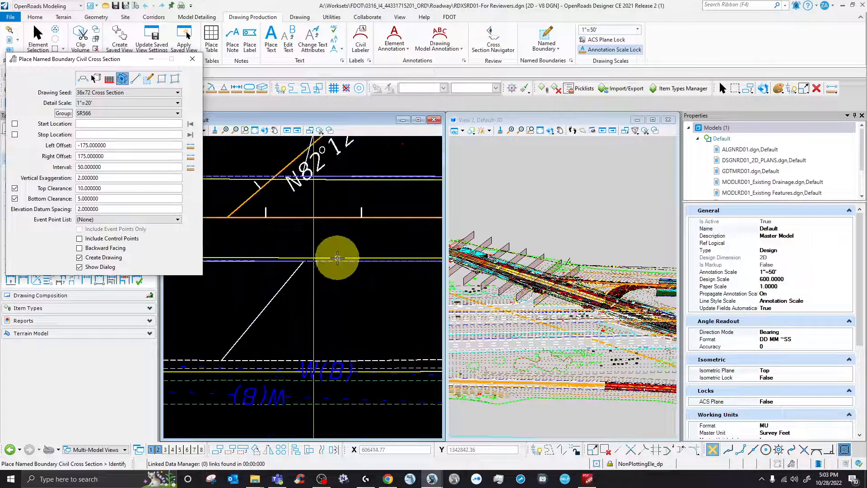
pyautogui.click(281, 221)
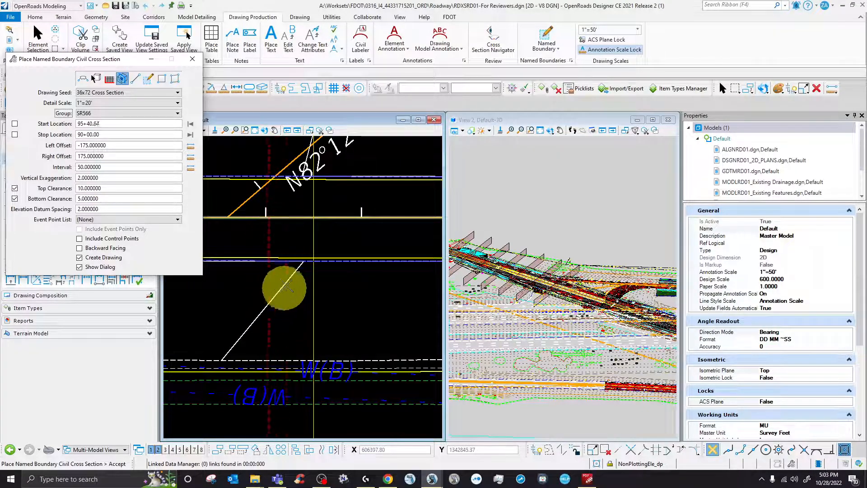
# Step: Set the boundary start to 95+50.00 and the stop to 97+00.00, and place the cross section boundaries with drawing creation
pyautogui.scroll(-3, 314, 248)
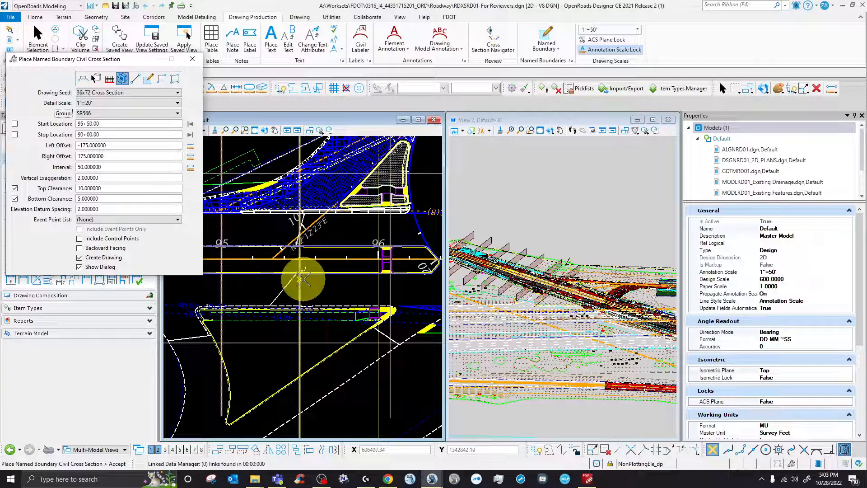
pyautogui.scroll(3, 302, 277)
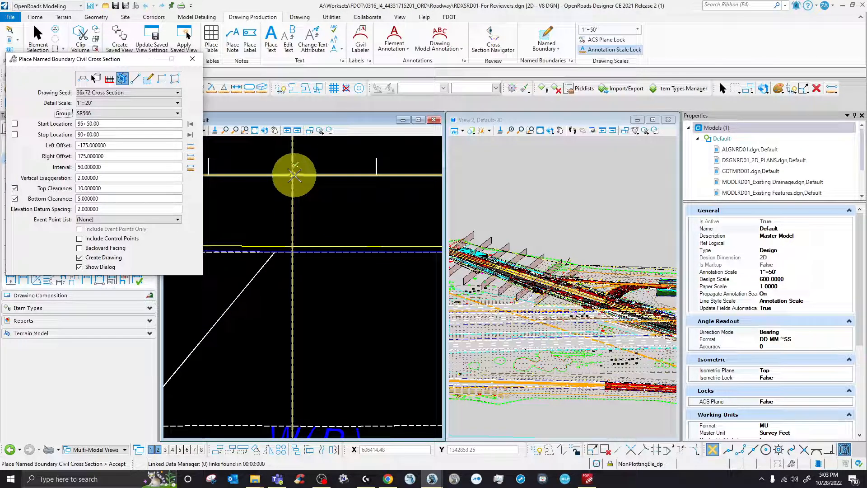
pyautogui.scroll(-3, 260, 311)
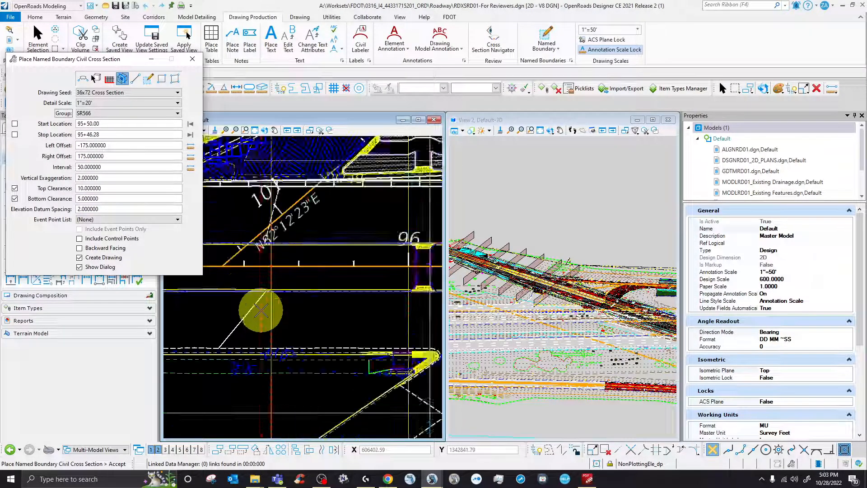
pyautogui.scroll(-4, 260, 310)
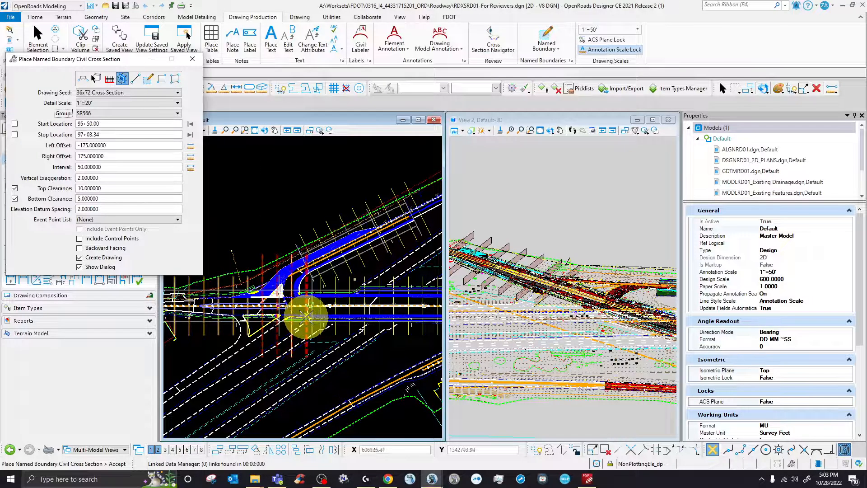
pyautogui.scroll(3, 307, 316)
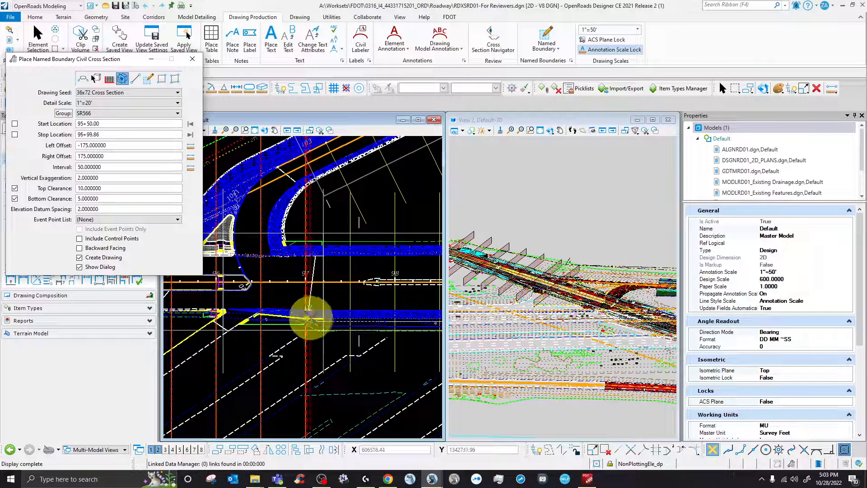
pyautogui.click(303, 283)
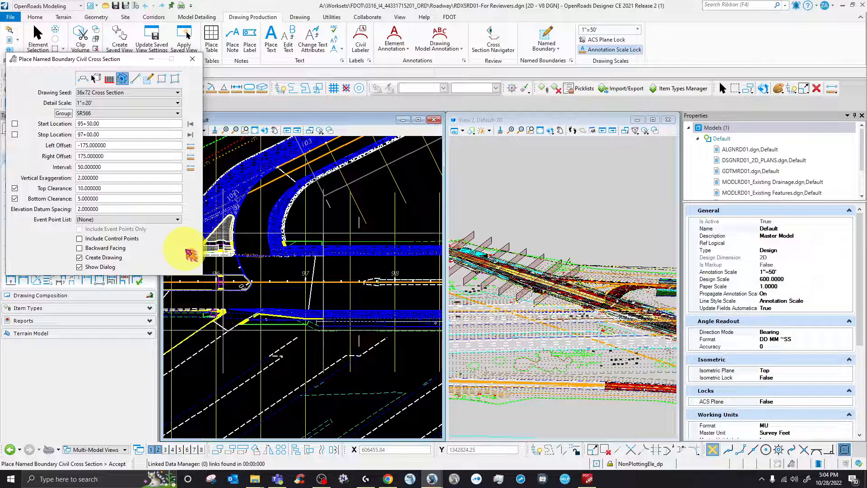
pyautogui.click(287, 294)
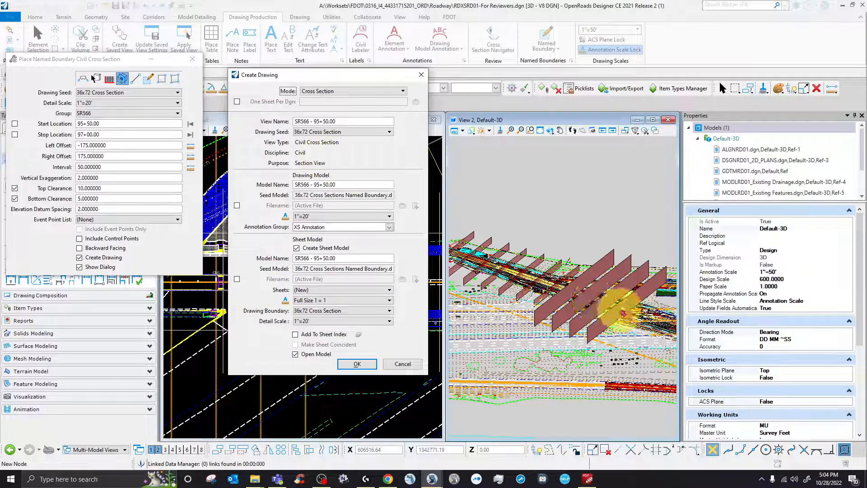
# Step: Create the cross section drawings on the existing SR566 - 92+00.00 sheet, with a new drawing boundary and a 1"=20' detail scale
pyautogui.scroll(4, 602, 311)
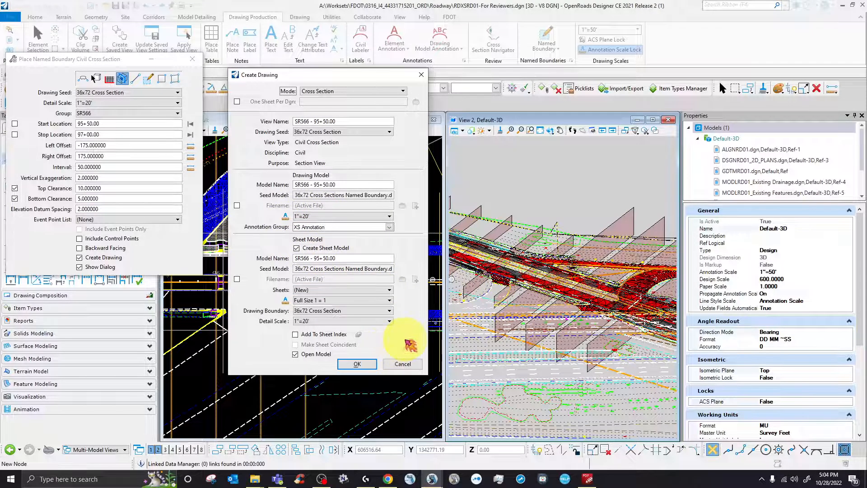
pyautogui.click(348, 290)
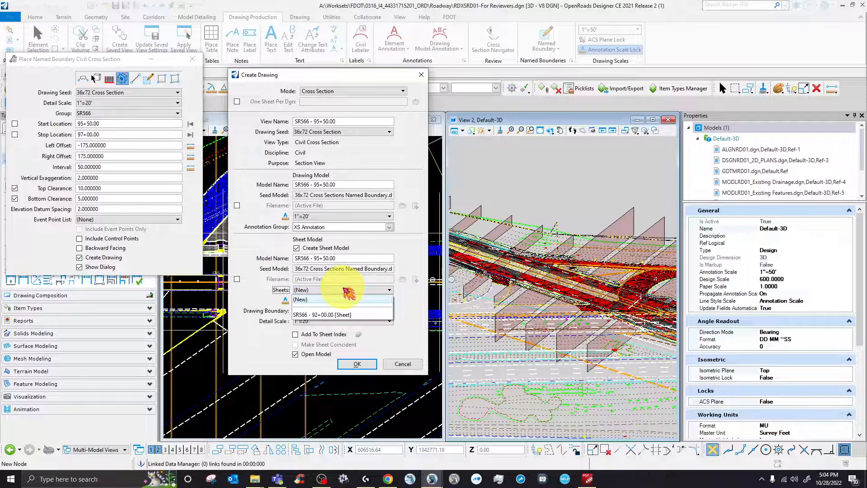
pyautogui.click(330, 315)
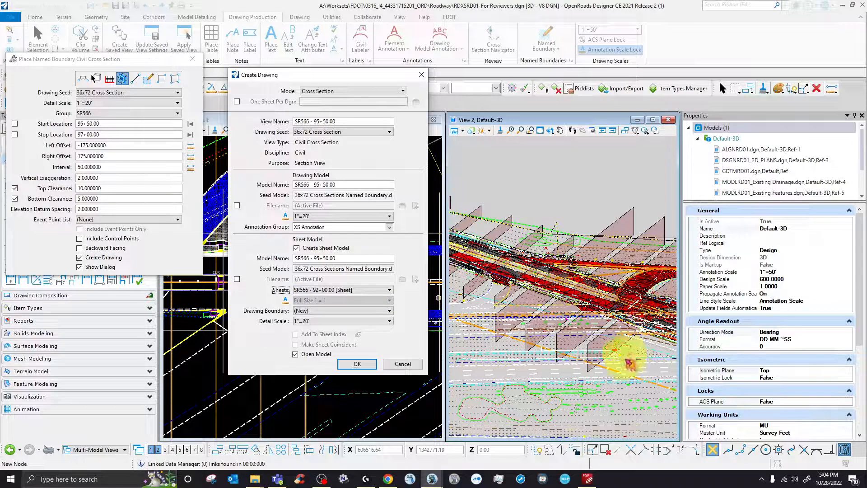
pyautogui.click(338, 319)
pyautogui.click(355, 315)
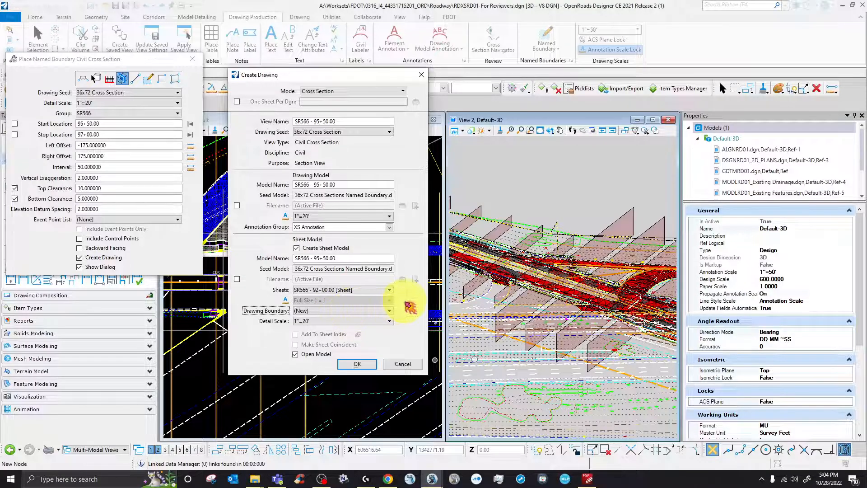
pyautogui.click(339, 290)
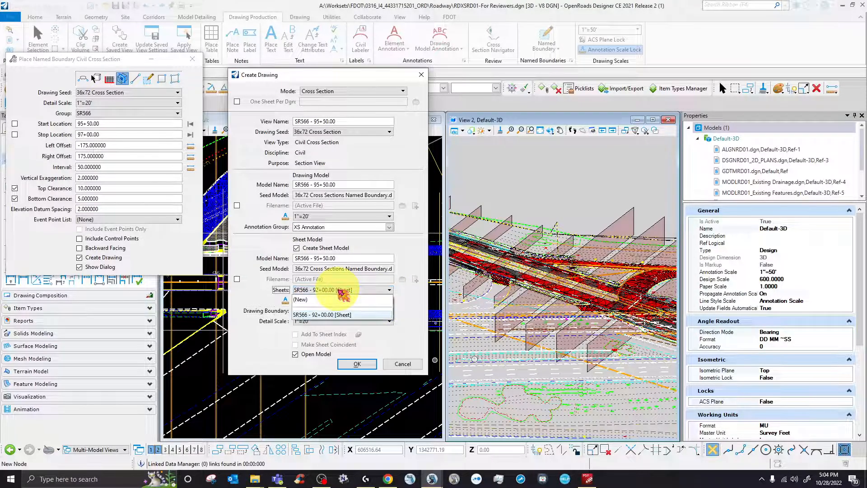
pyautogui.click(316, 315)
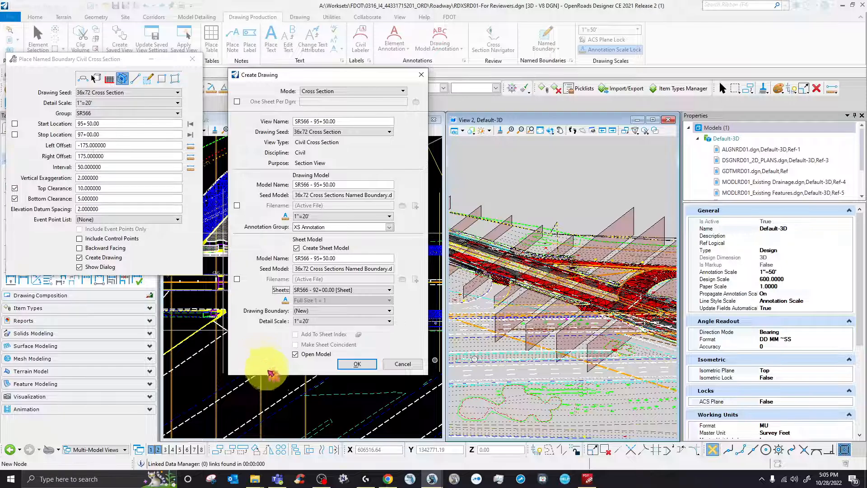
pyautogui.click(357, 364)
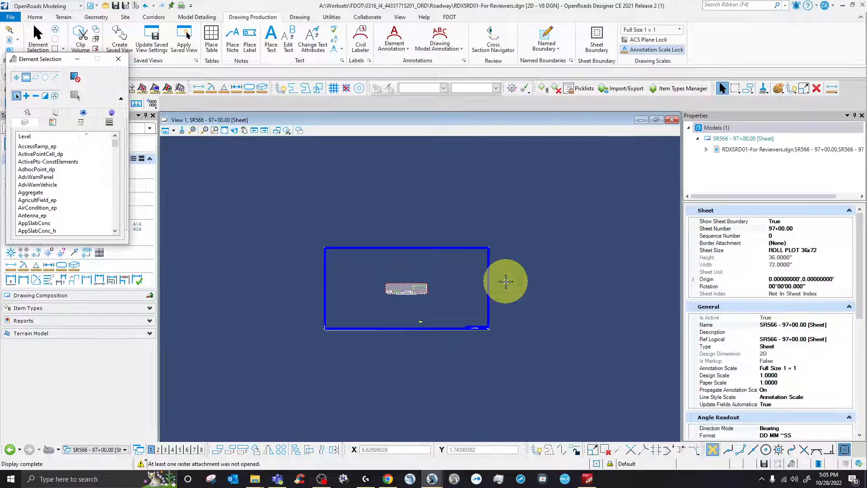
# Step: Open the model list, activate the SR566 - 92+00.00 sheet, and check the separate 96+00.00 and 96+50.00 sheet models
pyautogui.moveTo(866, 271); pyautogui.dragTo(568, 202)
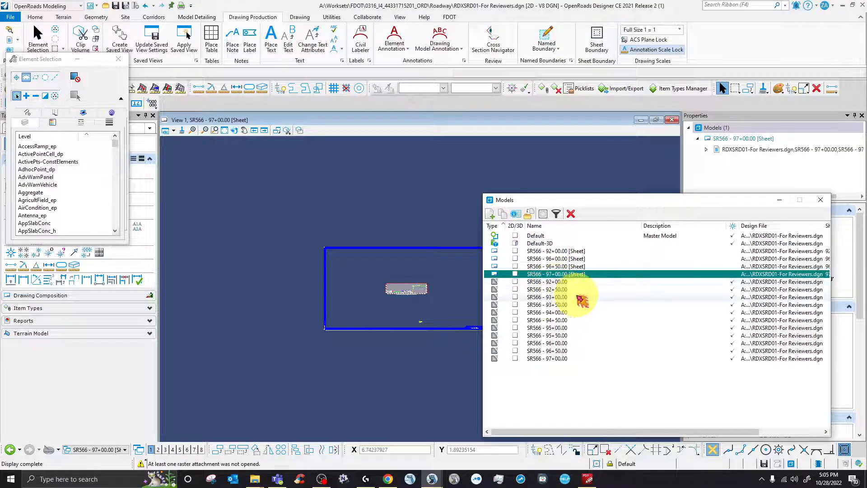
pyautogui.doubleClick(574, 251)
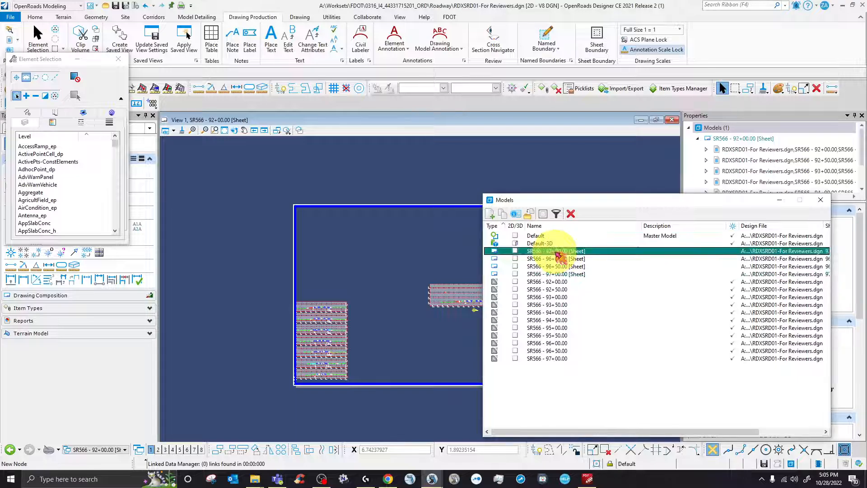
pyautogui.click(555, 258)
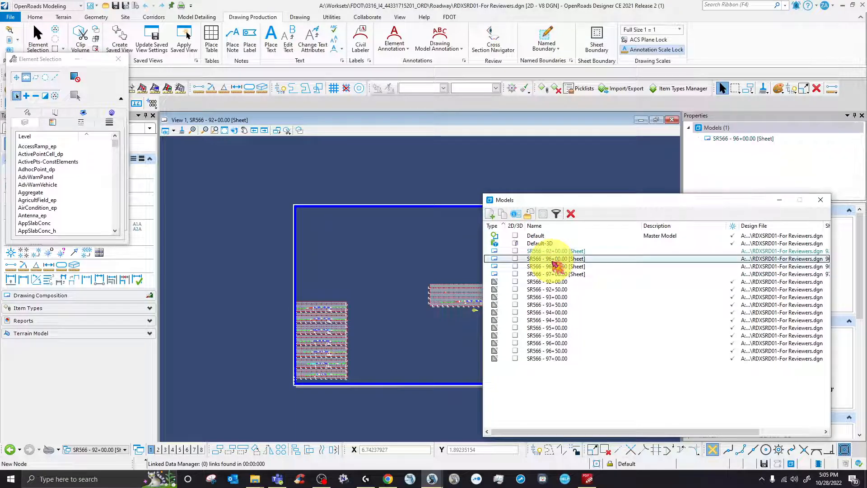
pyautogui.doubleClick(556, 267)
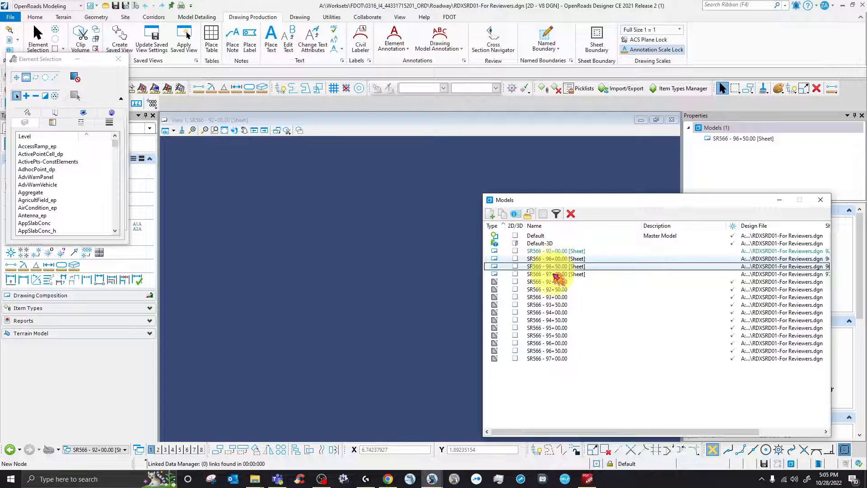
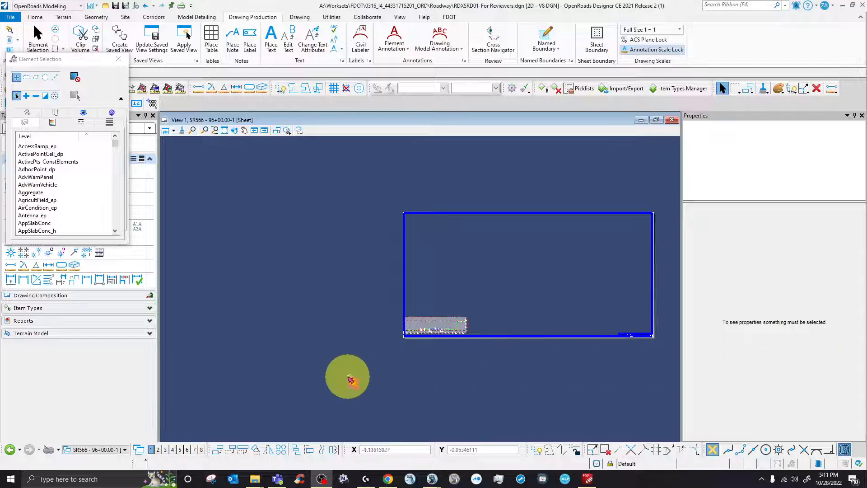
# Step: Return to the Default model and set up two views showing the plan and the 3D model side by side
pyautogui.scroll(-3, 346, 350)
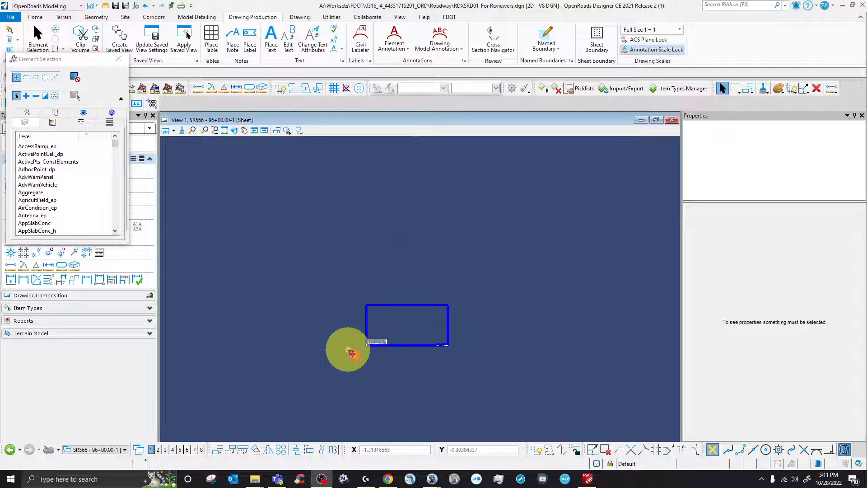
pyautogui.click(122, 450)
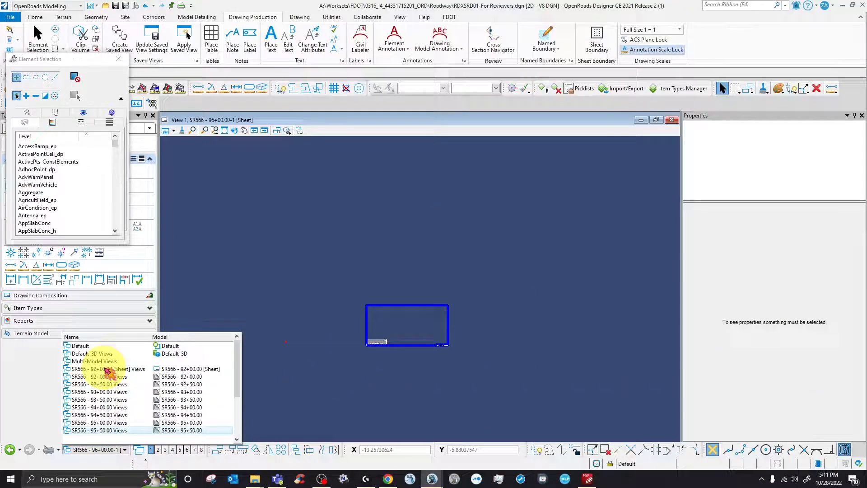
pyautogui.click(90, 345)
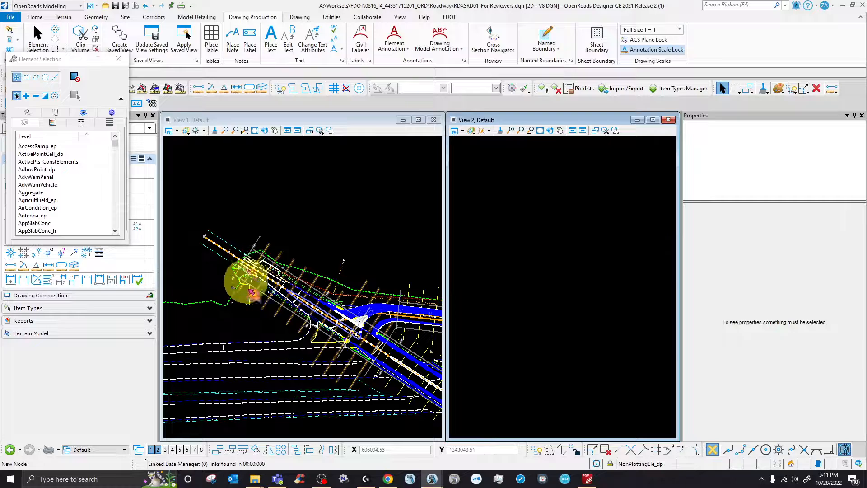
pyautogui.scroll(-2, 254, 311)
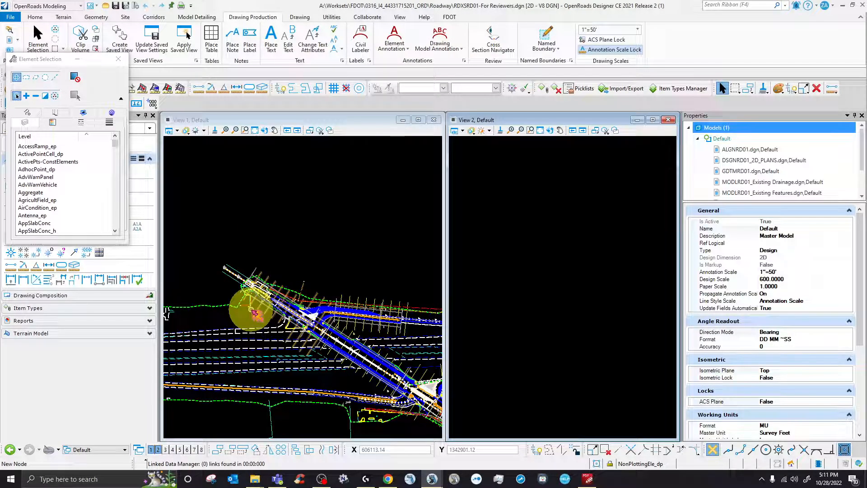
pyautogui.click(38, 39)
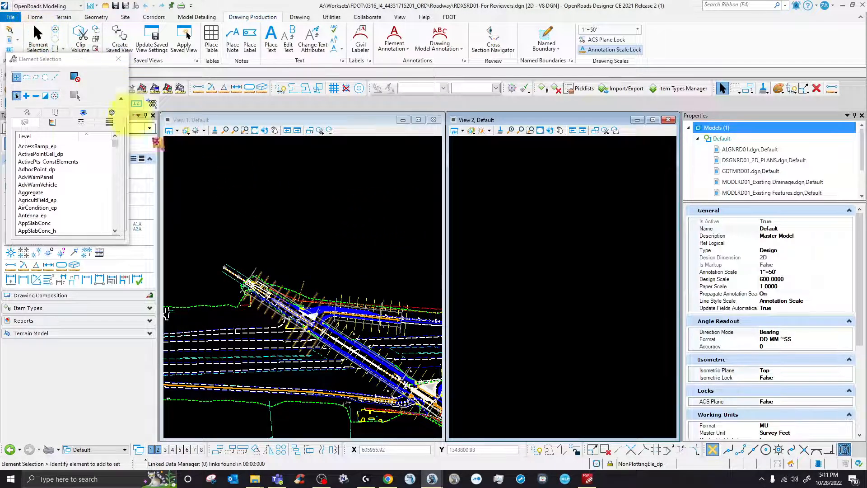
pyautogui.rightClick(312, 218)
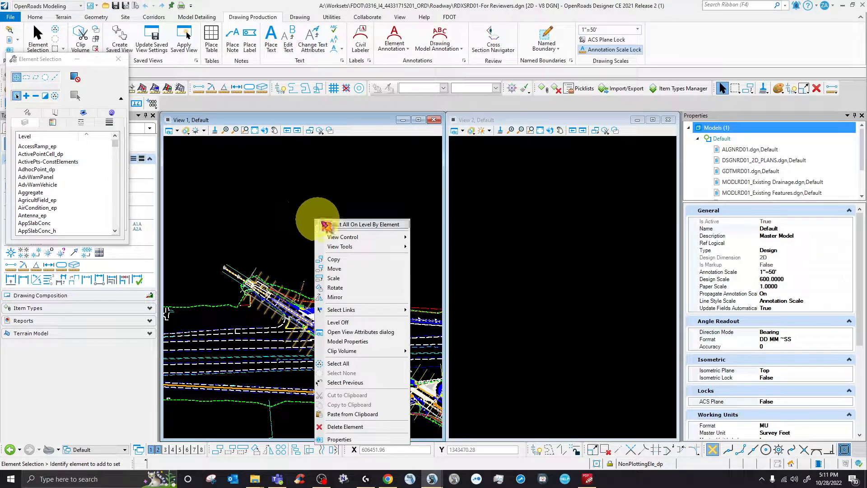
pyautogui.moveTo(343, 237)
pyautogui.click(480, 246)
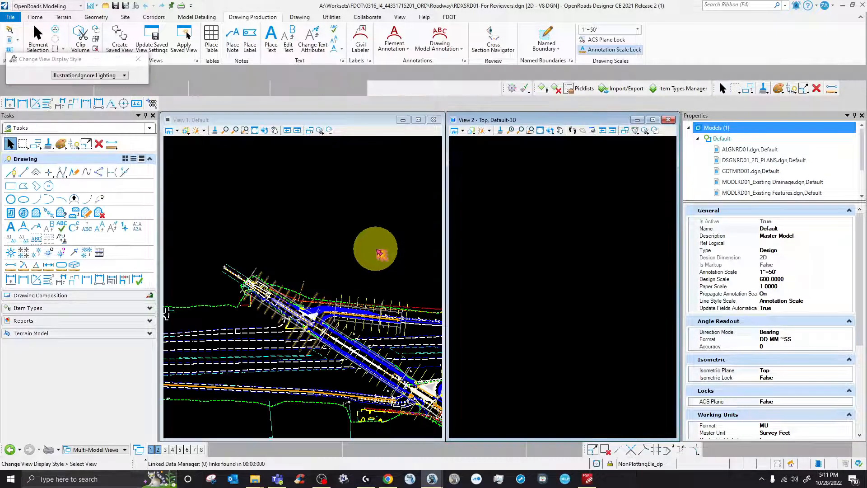
pyautogui.click(38, 37)
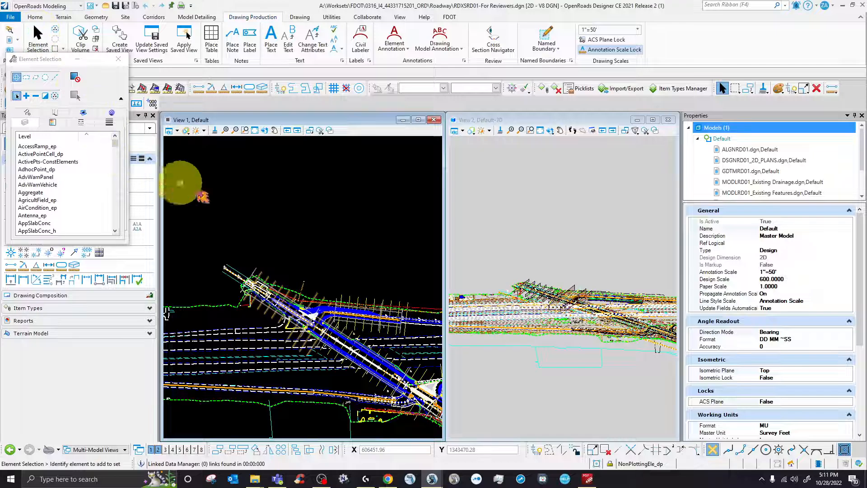
# Step: Open the named boundaries manager and expand the SR566 cross section group to list its station boundaries
pyautogui.scroll(2, 252, 293)
pyautogui.scroll(-2, 252, 294)
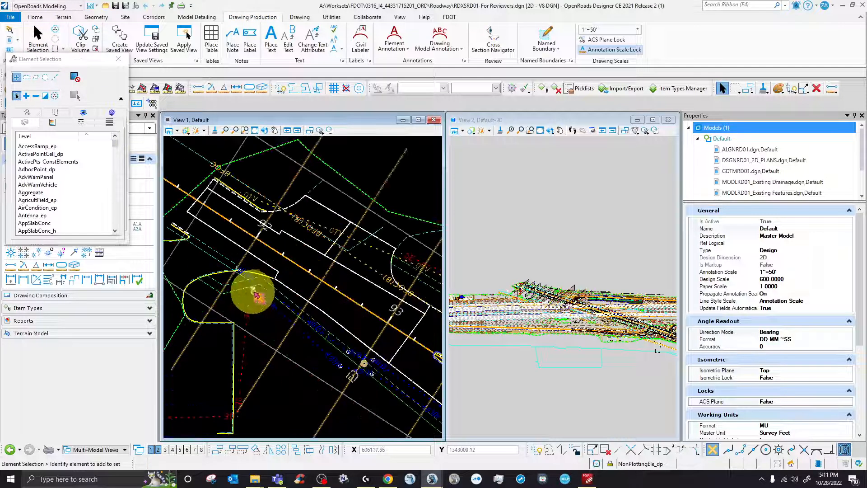
pyautogui.scroll(2, 248, 290)
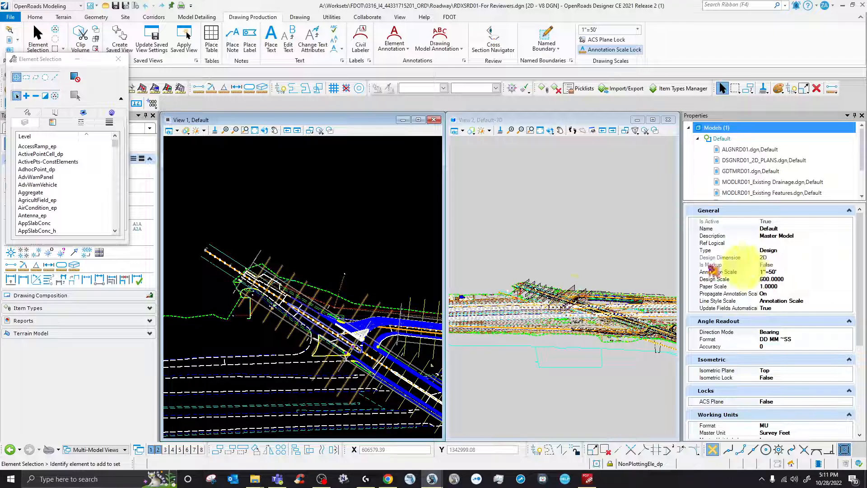
pyautogui.click(572, 61)
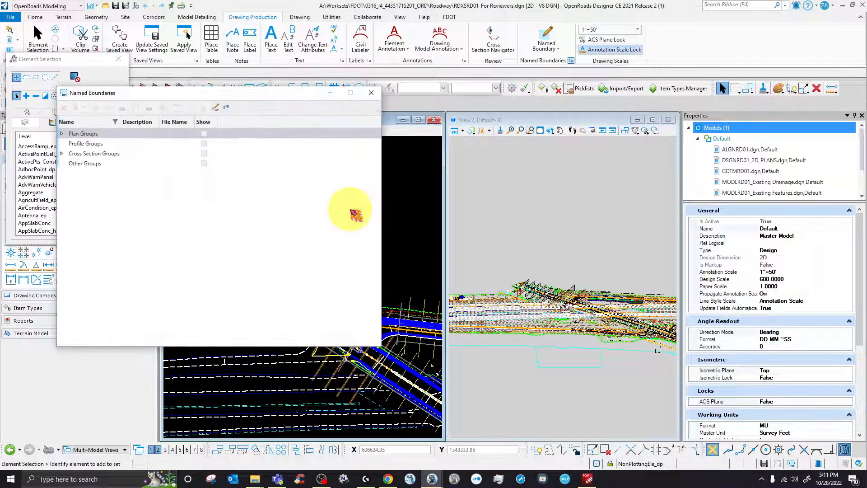
pyautogui.click(61, 154)
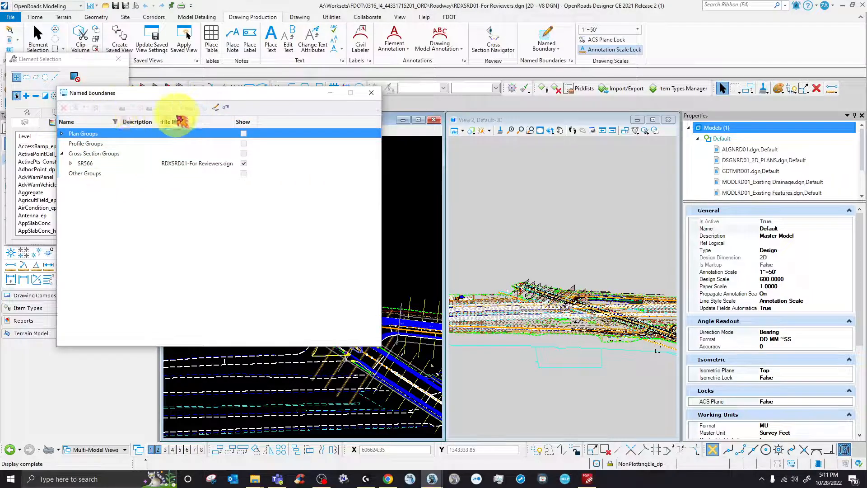
pyautogui.click(71, 164)
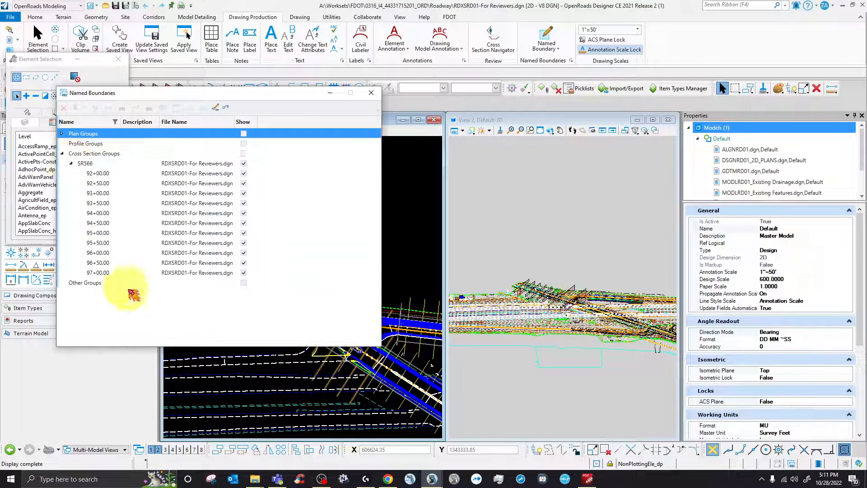
# Step: Delete all SR566 cross section boundaries from 92+00.00 through 97+00.00 together with their associated saved views
pyautogui.click(124, 173)
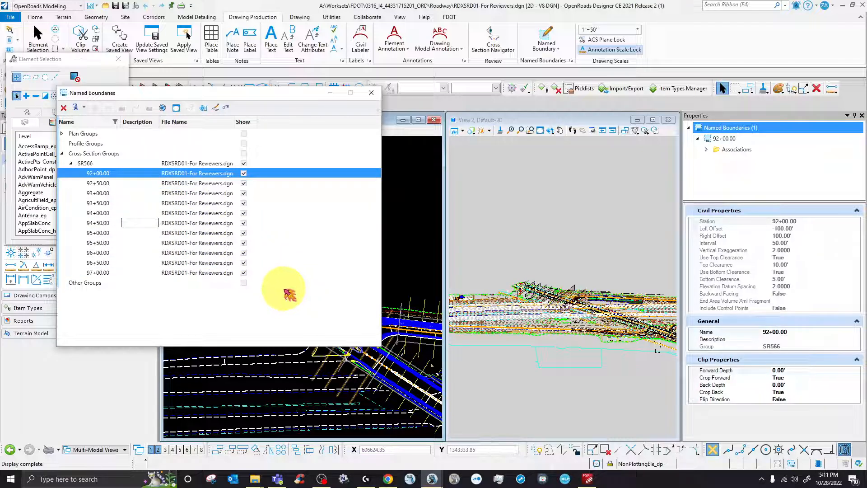
pyautogui.keyDown('ctrl'); pyautogui.click(120, 273); pyautogui.keyUp('ctrl')
pyautogui.keyDown('ctrl'); pyautogui.click(120, 263); pyautogui.keyUp('ctrl')
pyautogui.keyDown('ctrl'); pyautogui.click(117, 253); pyautogui.keyUp('ctrl')
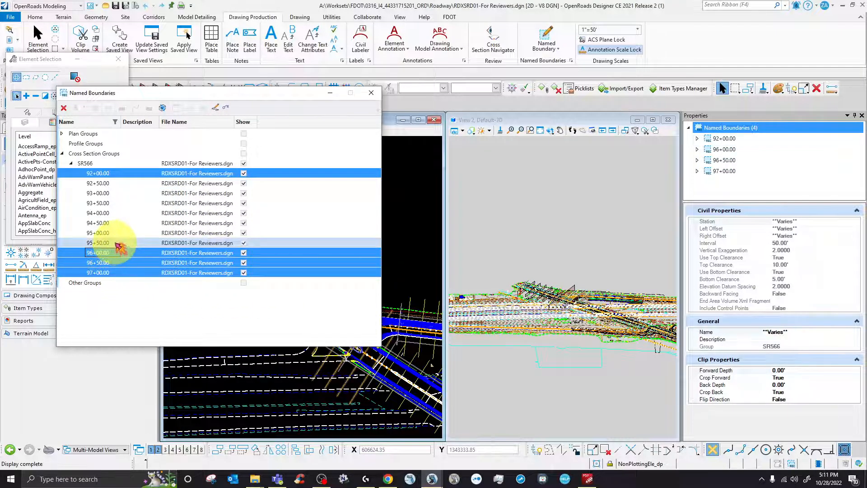
pyautogui.keyDown('ctrl'); pyautogui.click(120, 242); pyautogui.keyUp('ctrl')
pyautogui.keyDown('ctrl'); pyautogui.click(120, 233); pyautogui.keyUp('ctrl')
pyautogui.keyDown('ctrl'); pyautogui.click(120, 223); pyautogui.keyUp('ctrl')
pyautogui.keyDown('ctrl'); pyautogui.click(113, 213); pyautogui.keyUp('ctrl')
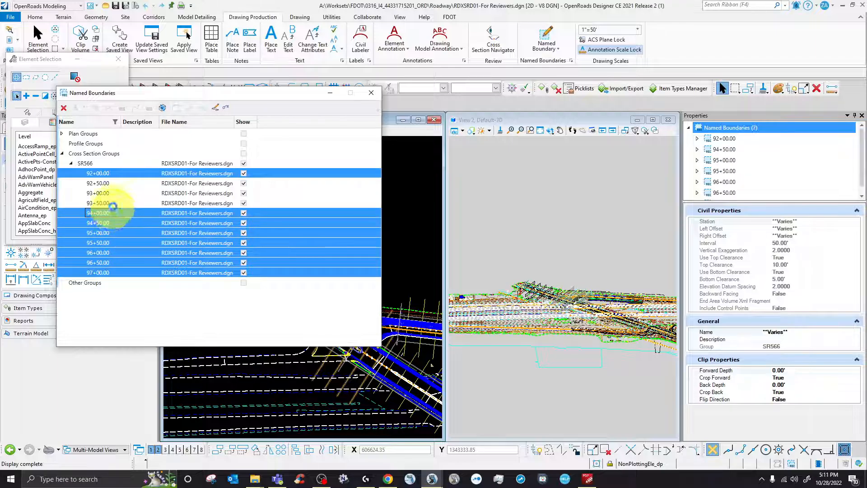
pyautogui.keyDown('ctrl'); pyautogui.click(115, 203); pyautogui.keyUp('ctrl')
pyautogui.keyDown('ctrl'); pyautogui.click(117, 193); pyautogui.keyUp('ctrl')
pyautogui.keyDown('ctrl'); pyautogui.click(122, 183); pyautogui.keyUp('ctrl')
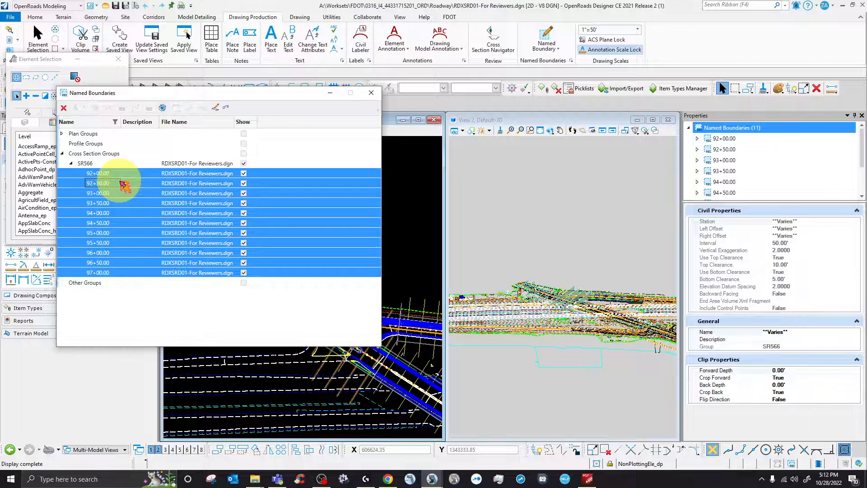
pyautogui.click(63, 107)
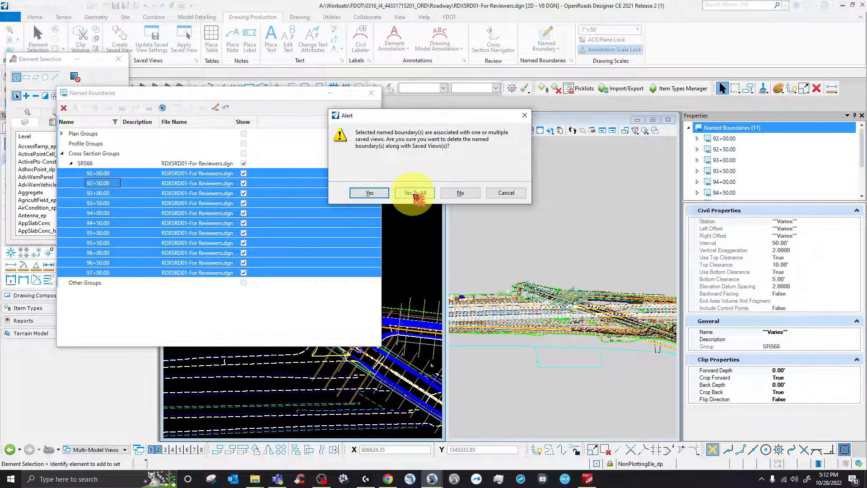
pyautogui.click(365, 193)
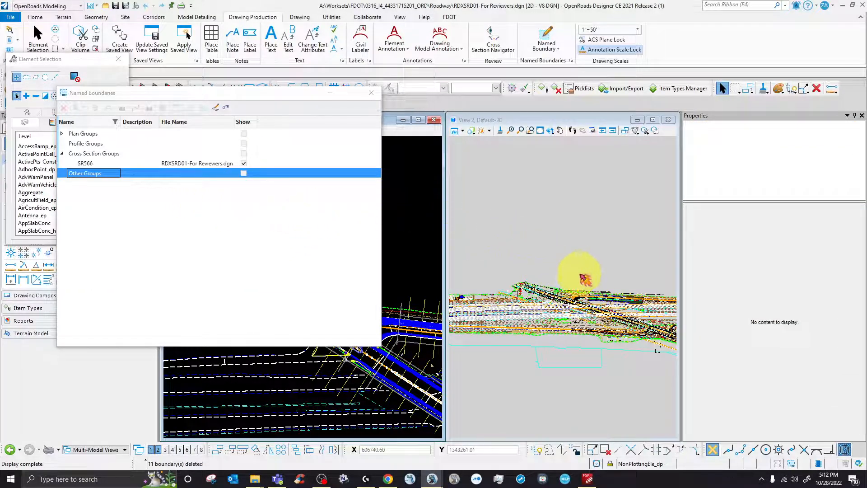
# Step: Delete all SR566 sheet and drawing models from the model list, keeping only Default and Default-3D
pyautogui.click(76, 164)
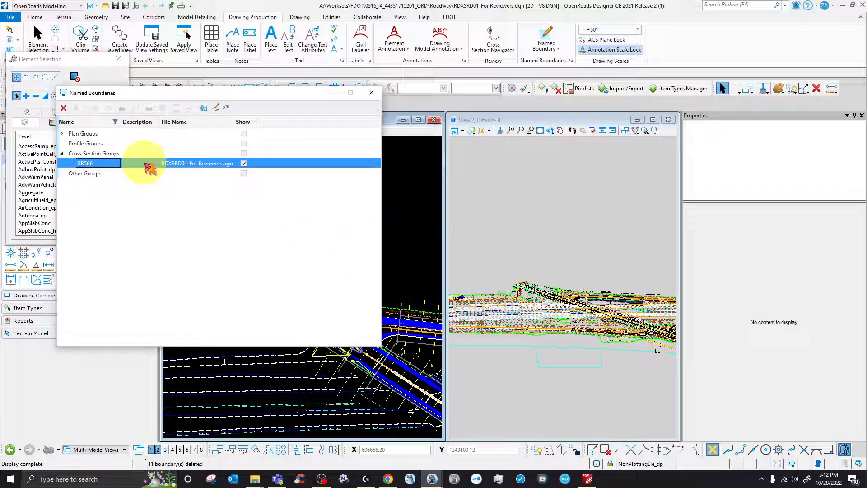
pyautogui.scroll(-5, 630, 296)
pyautogui.scroll(-5, 436, 328)
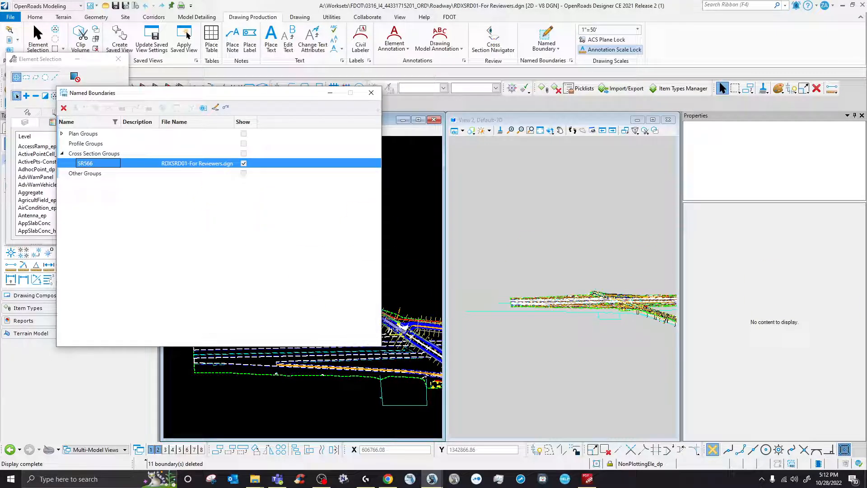
pyautogui.moveTo(0, 235); pyautogui.dragTo(526, 171)
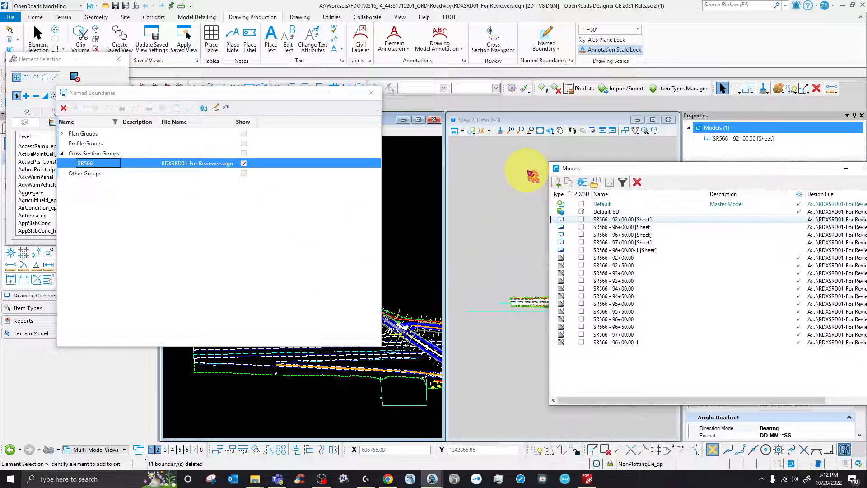
pyautogui.click(641, 219)
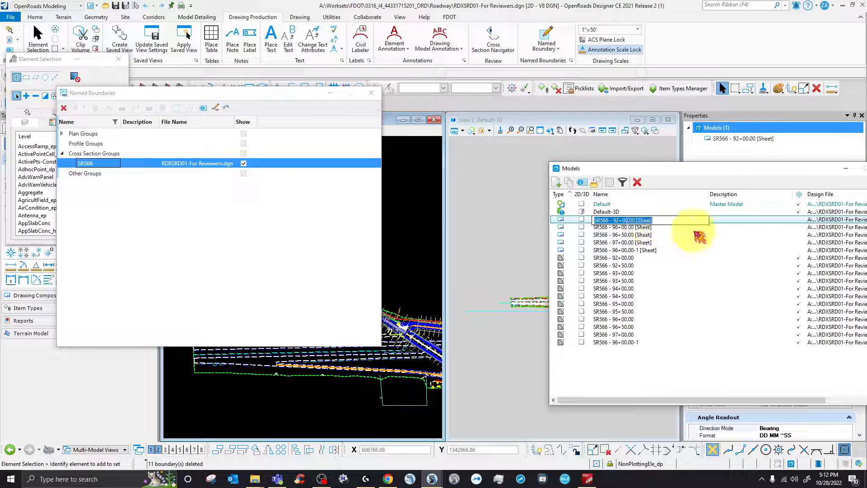
pyautogui.click(728, 214)
pyautogui.click(726, 218)
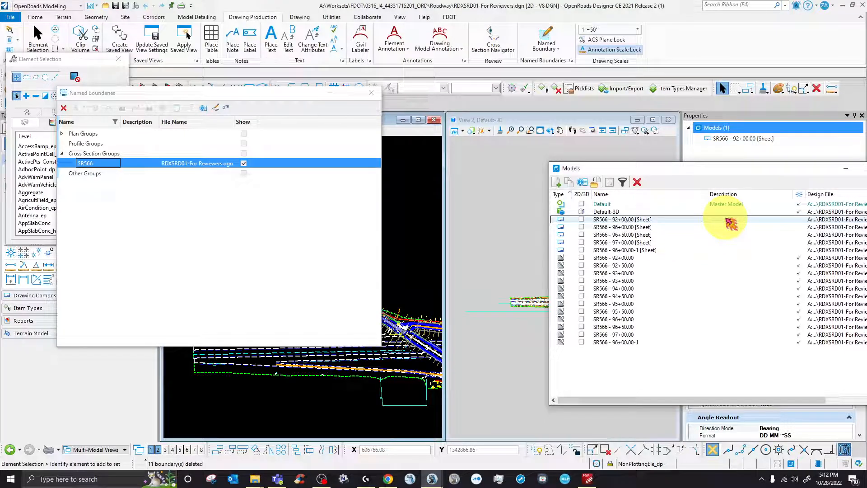
pyautogui.hotkey('shift', 'Down')
pyautogui.hotkey('shift', 'Down')
pyautogui.hotkey('shift', 'Down')
pyautogui.hotkey('shift', 'Down')
pyautogui.hotkey('shift', 'Down')
pyautogui.hotkey('shift', 'Down')
pyautogui.hotkey('shift', 'Down')
pyautogui.hotkey('shift', 'Down')
pyautogui.hotkey('shift', 'Down')
pyautogui.hotkey('shift', 'Down')
pyautogui.hotkey('shift', 'Down')
pyautogui.hotkey('shift', 'Down')
pyautogui.hotkey('shift', 'Down')
pyautogui.hotkey('shift', 'Down')
pyautogui.hotkey('shift', 'Down')
pyautogui.hotkey('shift', 'Down')
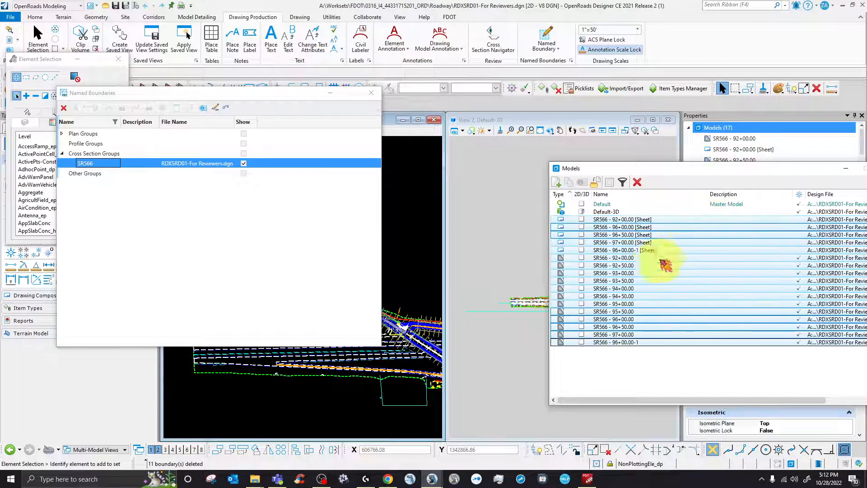
pyautogui.click(637, 181)
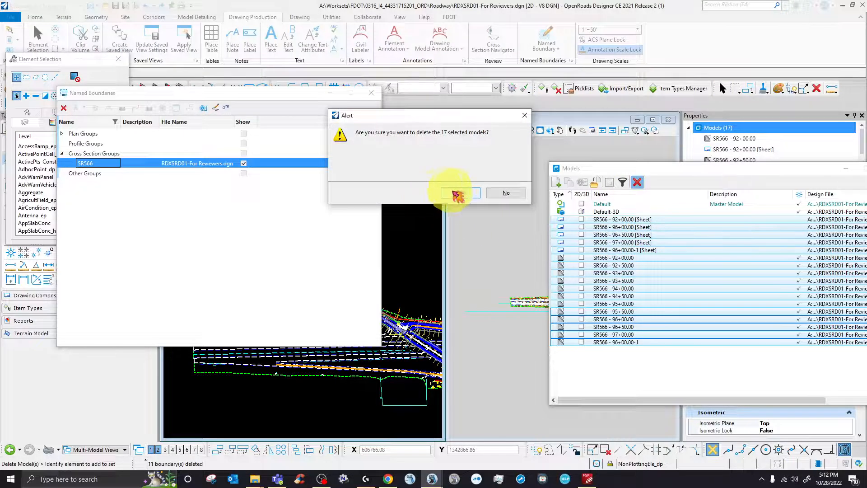
pyautogui.click(458, 193)
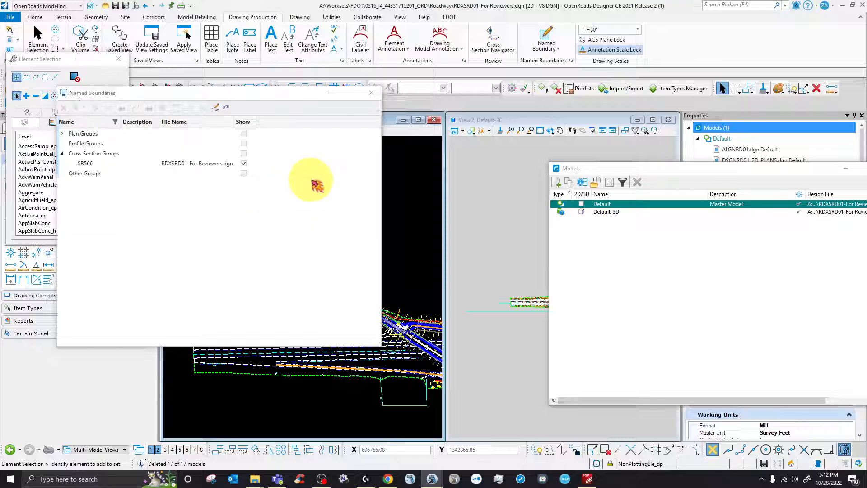
# Step: Delete the empty SR566 cross section group and try to delete the SR567 plan group in the named boundaries manager
pyautogui.click(111, 165)
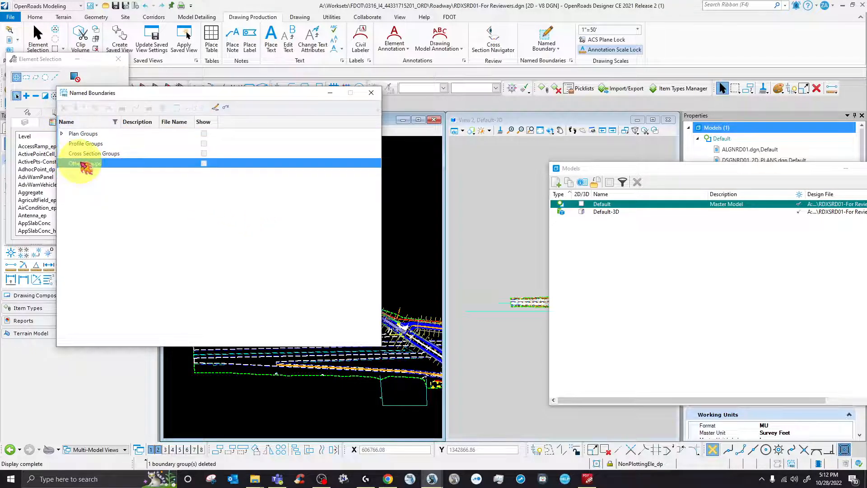
pyautogui.click(73, 134)
pyautogui.click(62, 134)
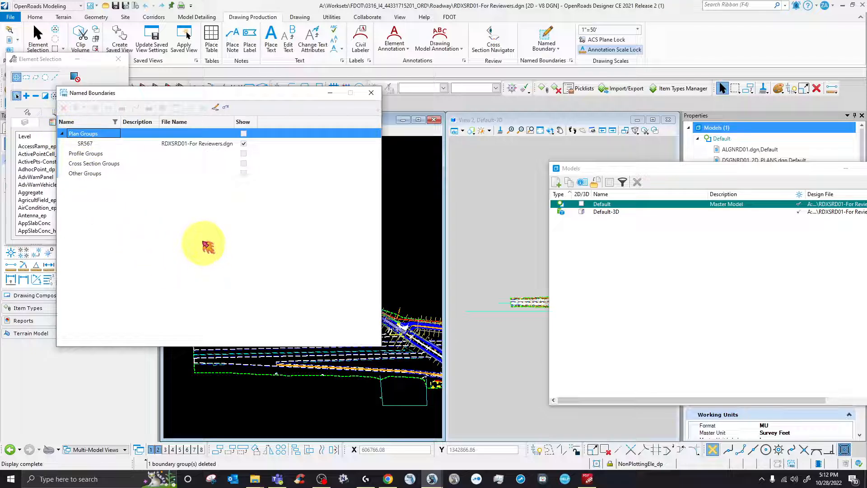
pyautogui.click(109, 143)
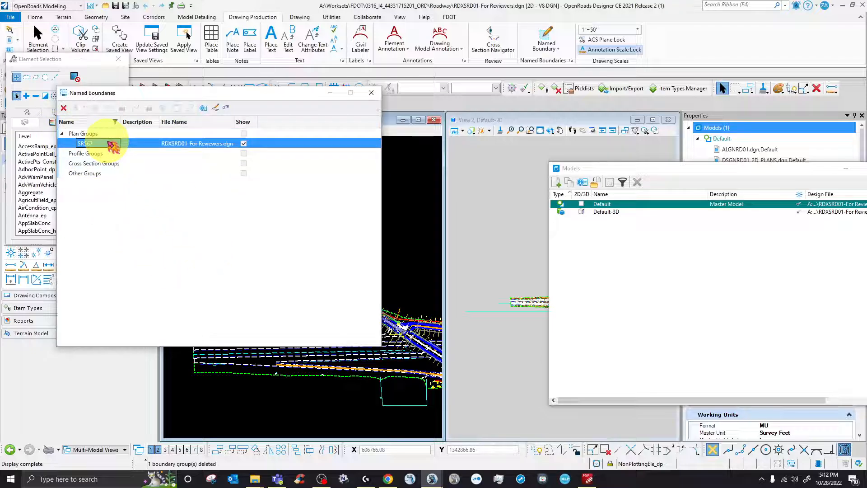
pyautogui.click(66, 108)
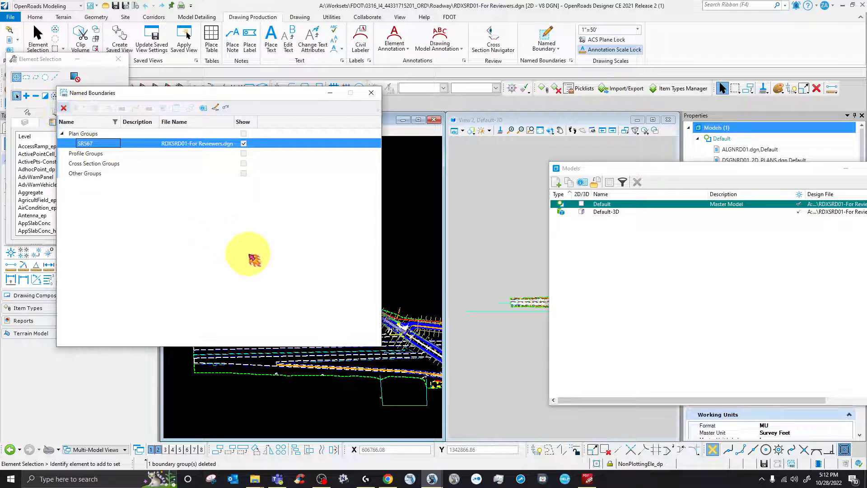
pyautogui.click(372, 95)
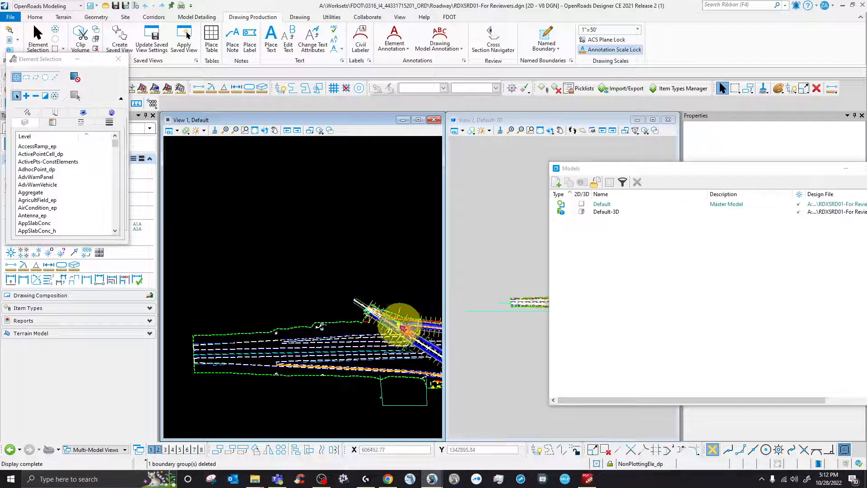
# Step: Start a new SR566 civil cross section named boundary and set its left offset to -100 and right offset to 100
pyautogui.scroll(4, 358, 310)
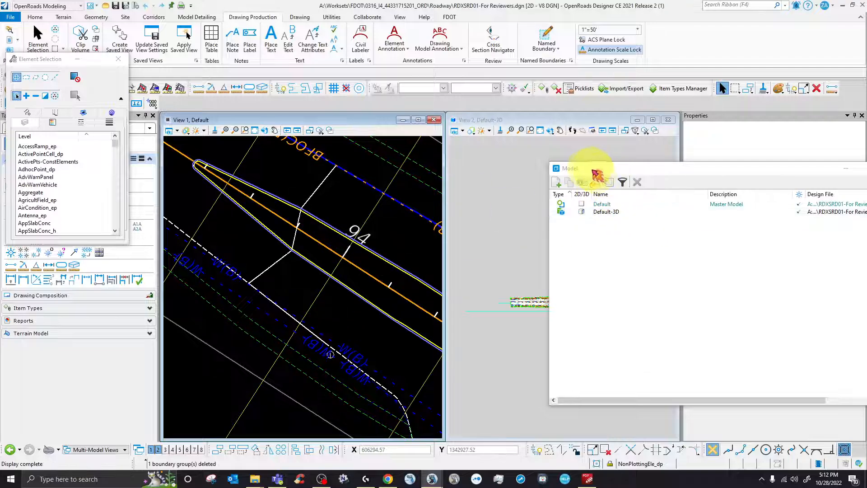
pyautogui.moveTo(590, 169); pyautogui.dragTo(866, 174)
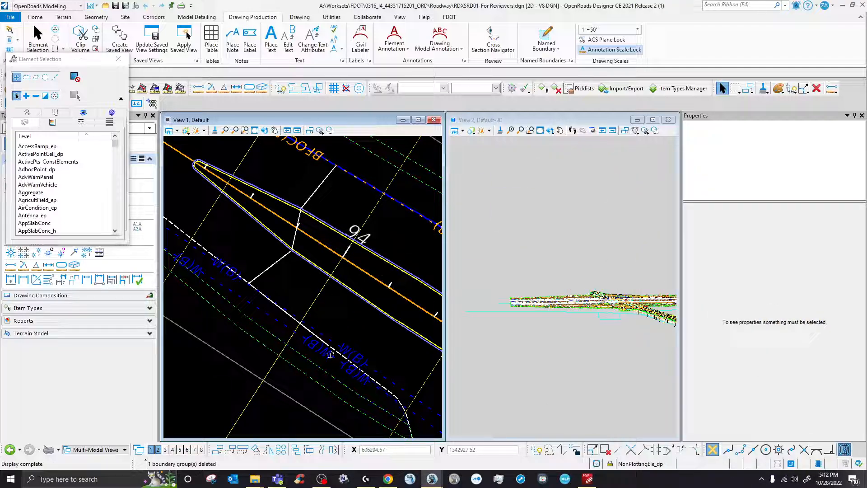
pyautogui.scroll(-3, 584, 294)
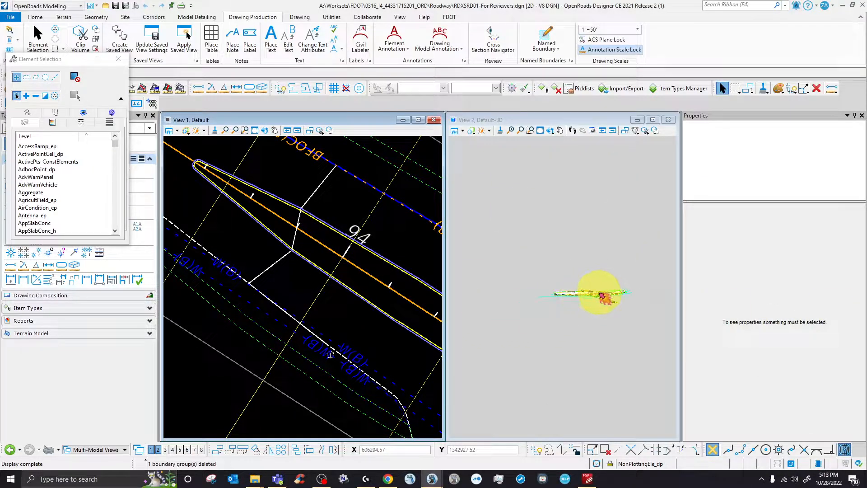
pyautogui.scroll(7, 605, 298)
pyautogui.scroll(-5, 632, 314)
pyautogui.scroll(-4, 329, 286)
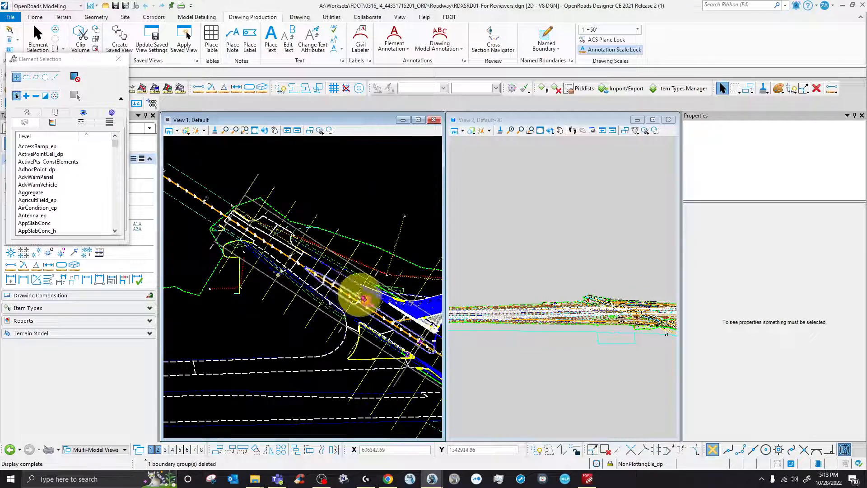
pyautogui.scroll(2, 343, 284)
pyautogui.scroll(-2, 224, 270)
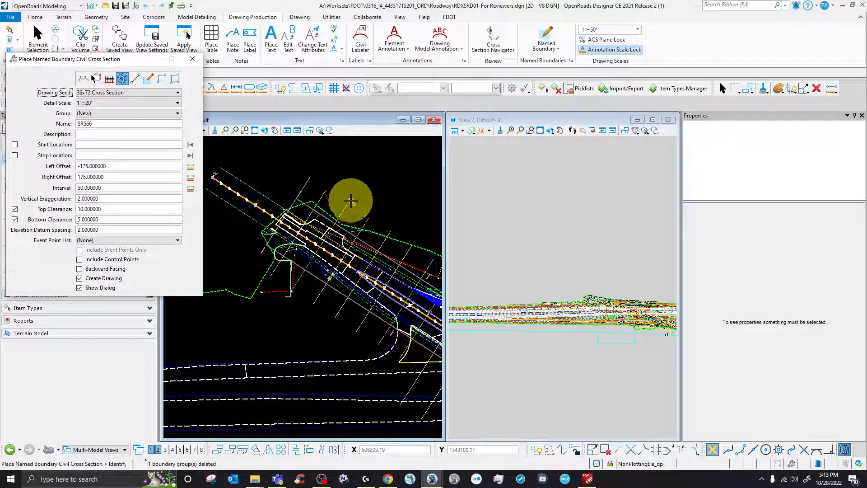
pyautogui.moveTo(116, 166); pyautogui.dragTo(89, 166)
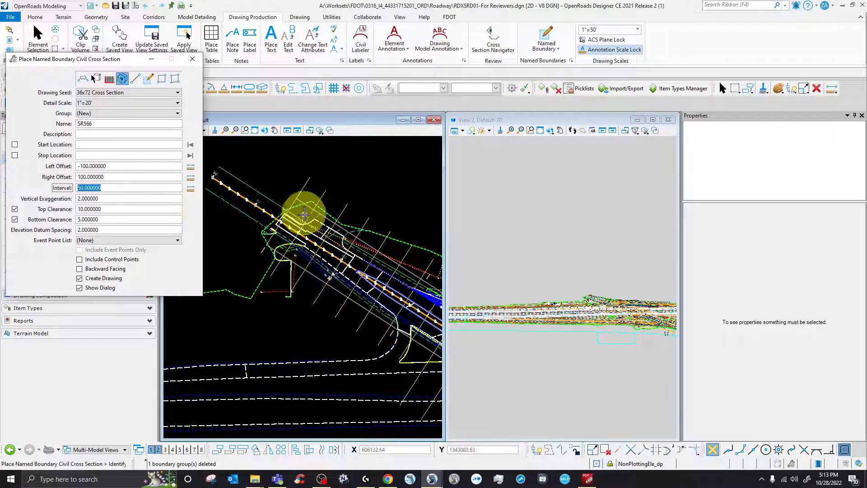
# Step: Place SR566 cross section boundaries along the alignment from station 92+00.00 to 94+97.53
pyautogui.scroll(3, 312, 217)
pyautogui.click(319, 217)
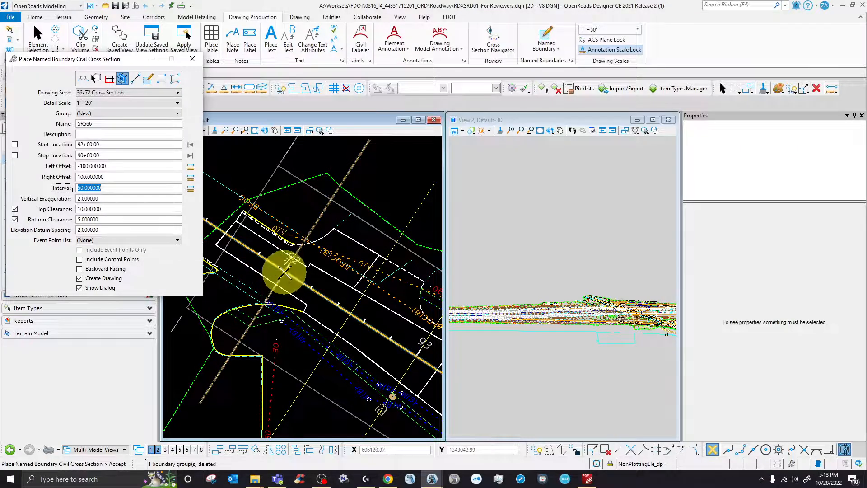
pyautogui.click(285, 272)
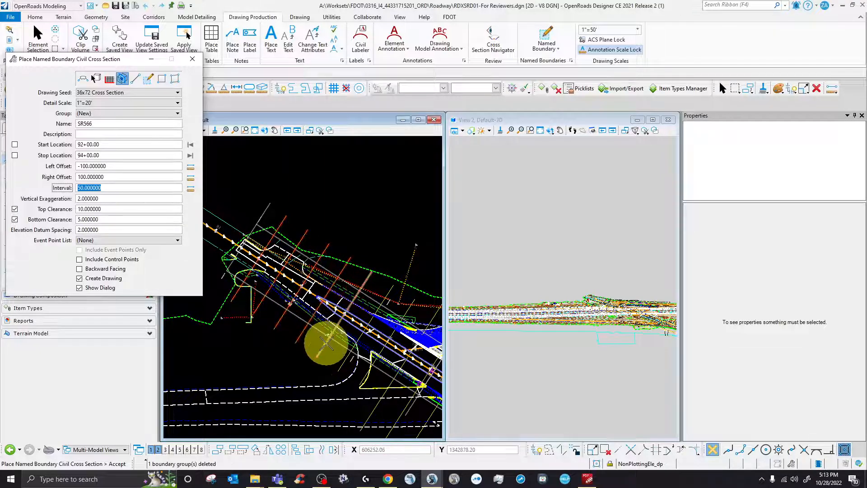
pyautogui.scroll(-2, 289, 325)
pyautogui.scroll(2, 339, 367)
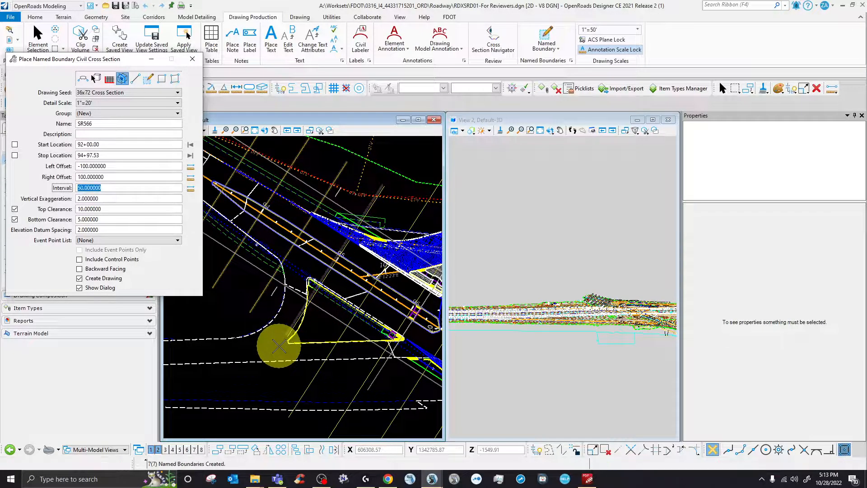
pyautogui.click(279, 347)
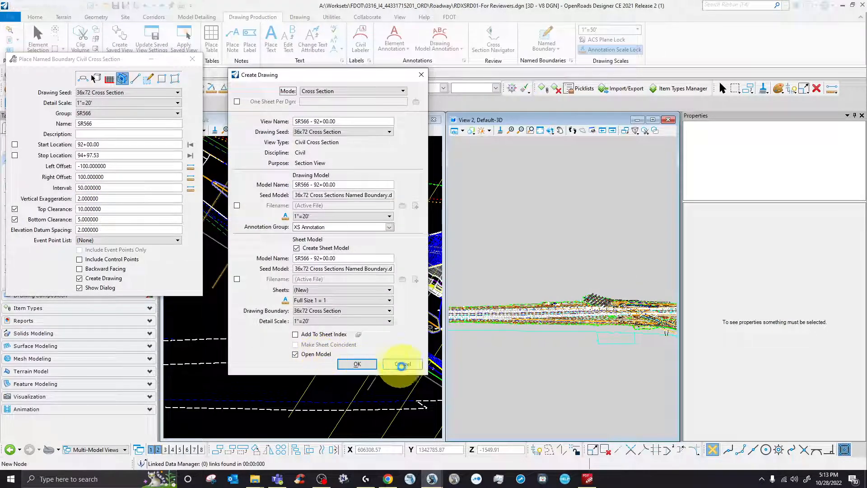
# Step: Inspect the last boundary near station 95, dismiss the drawing creation, and undo the cross section boundary placement
pyautogui.moveTo(310, 76); pyautogui.dragTo(563, 53)
pyautogui.scroll(5, 289, 291)
pyautogui.scroll(3, 280, 297)
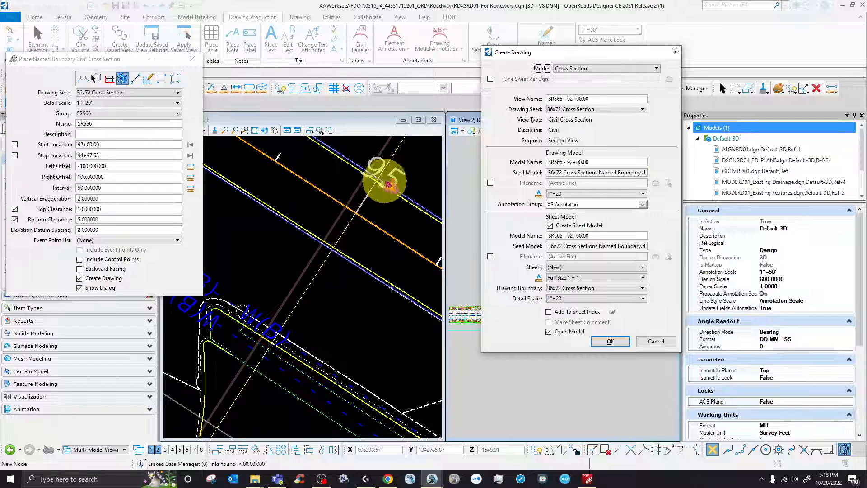
pyautogui.scroll(-4, 357, 197)
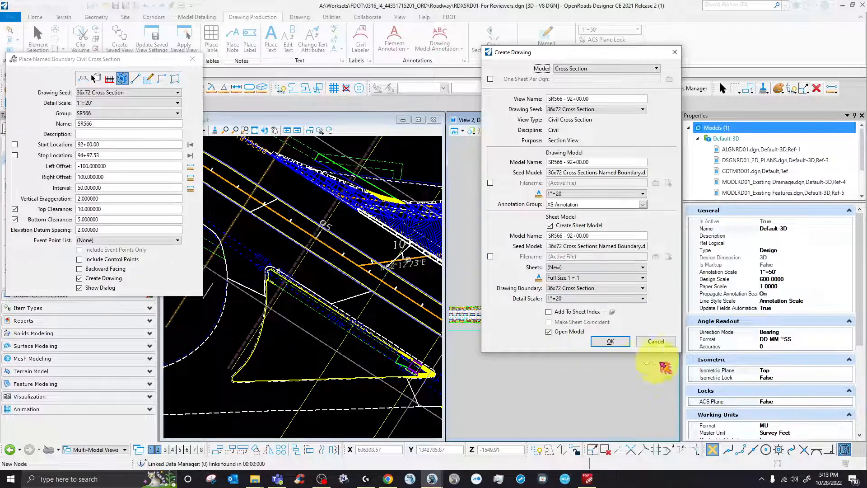
pyautogui.click(610, 341)
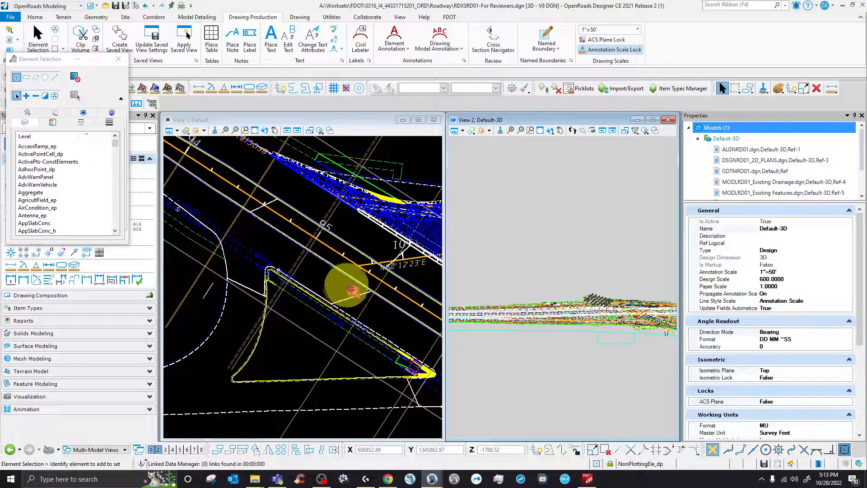
pyautogui.scroll(-3, 356, 289)
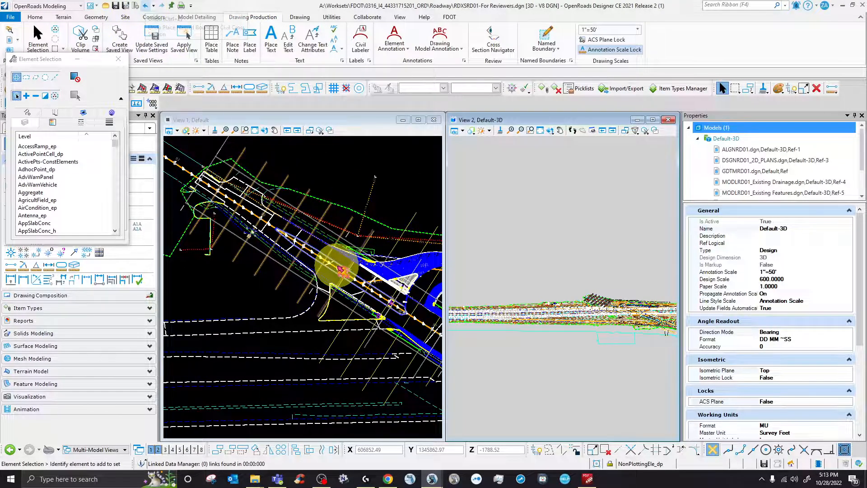
pyautogui.hotkey('ctrl', 'z')
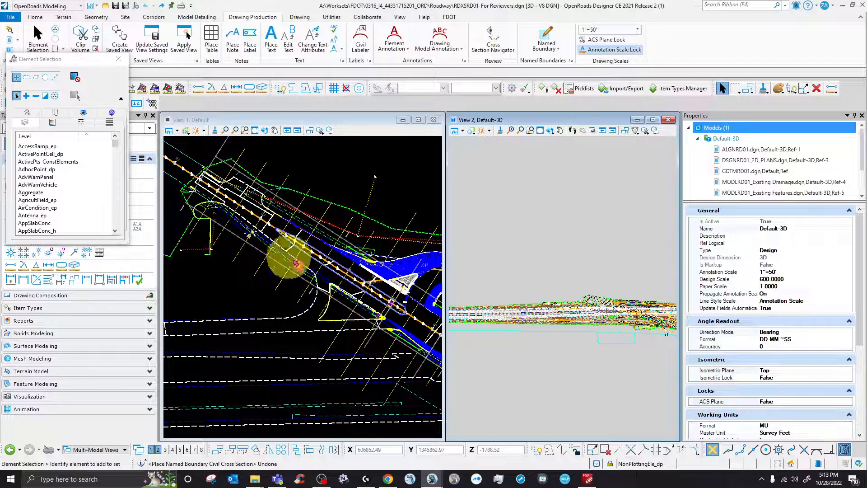
# Step: Start a new SR566 civil cross section named boundary on the alignment, beginning at station 92+00.00
pyautogui.scroll(2, 257, 228)
pyautogui.click(546, 40)
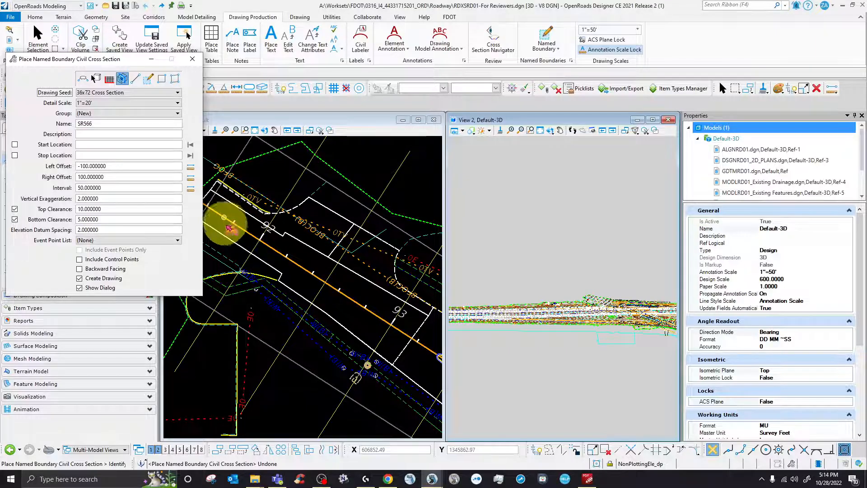
pyautogui.click(236, 230)
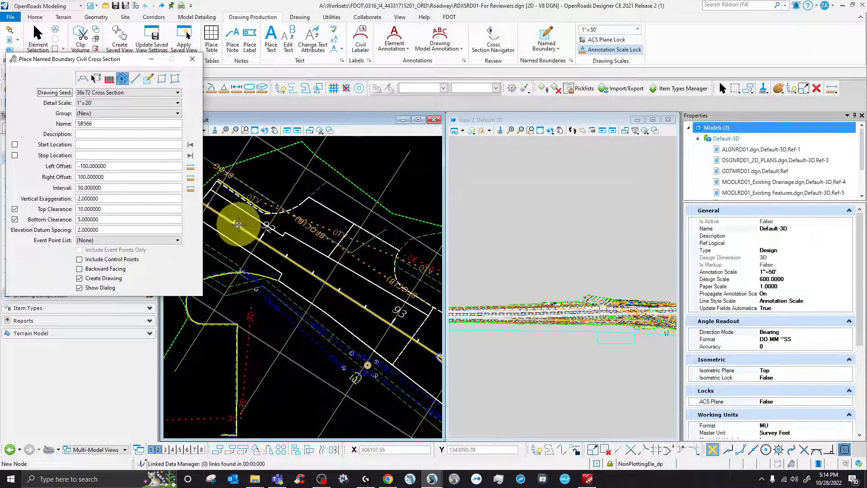
pyautogui.click(235, 230)
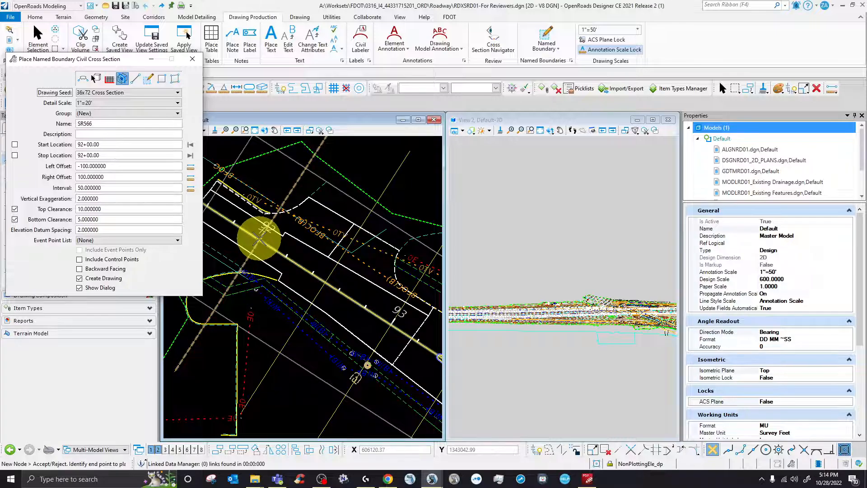
# Step: Set the stop location of the SR566 cross section boundaries to station 95+00.00
pyautogui.scroll(-5, 244, 283)
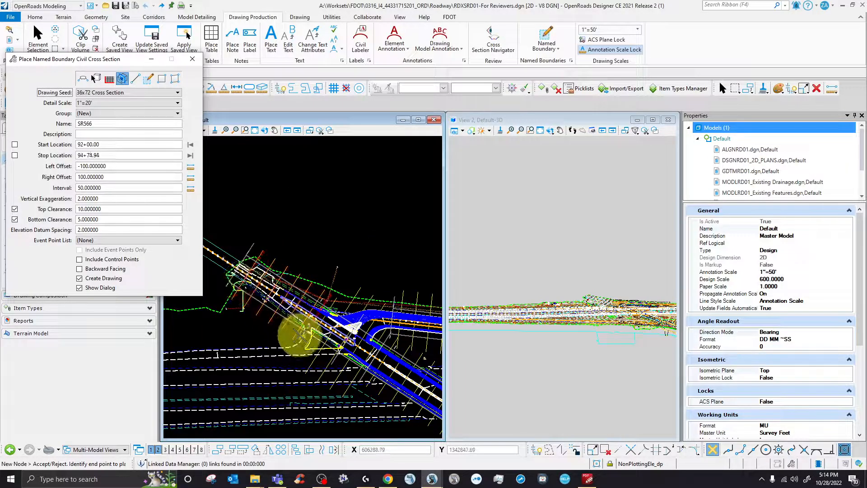
pyautogui.scroll(3, 301, 336)
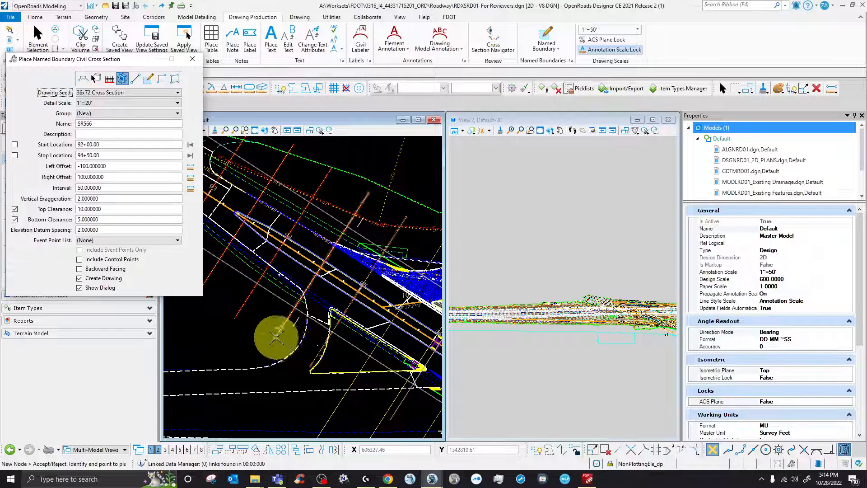
pyautogui.scroll(-3, 280, 336)
pyautogui.scroll(2, 324, 379)
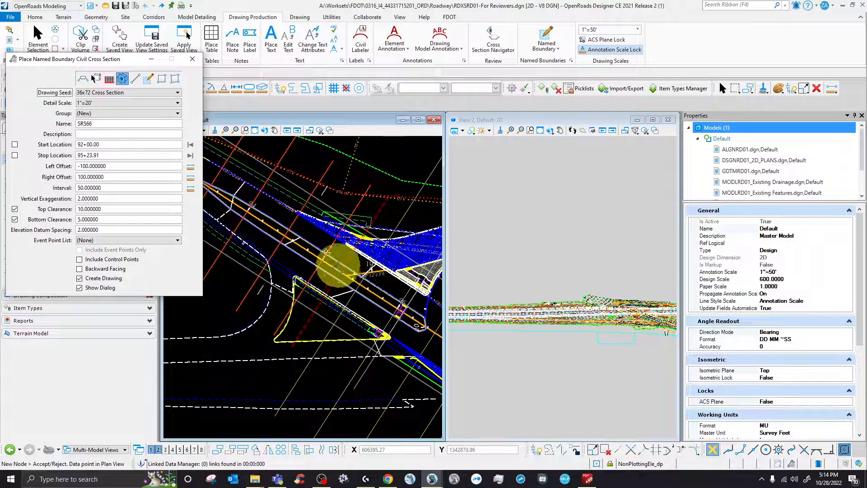
pyautogui.scroll(-1, 316, 303)
pyautogui.scroll(2, 326, 283)
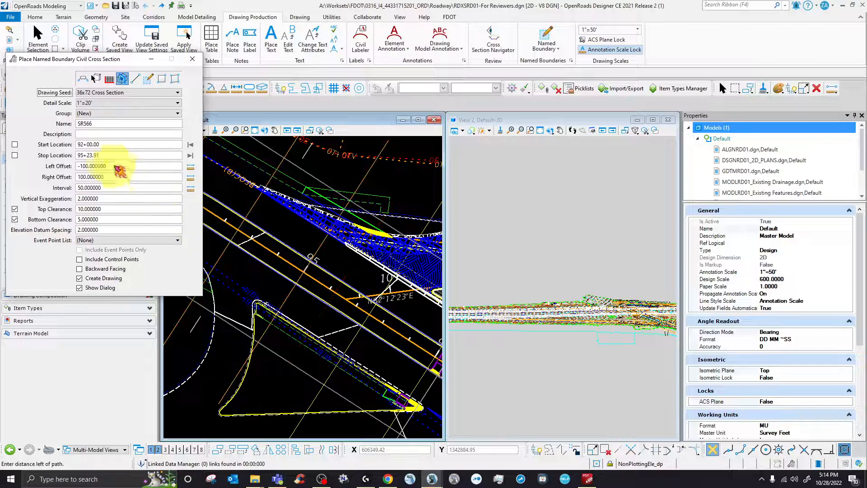
pyautogui.click(109, 158)
pyautogui.click(107, 159)
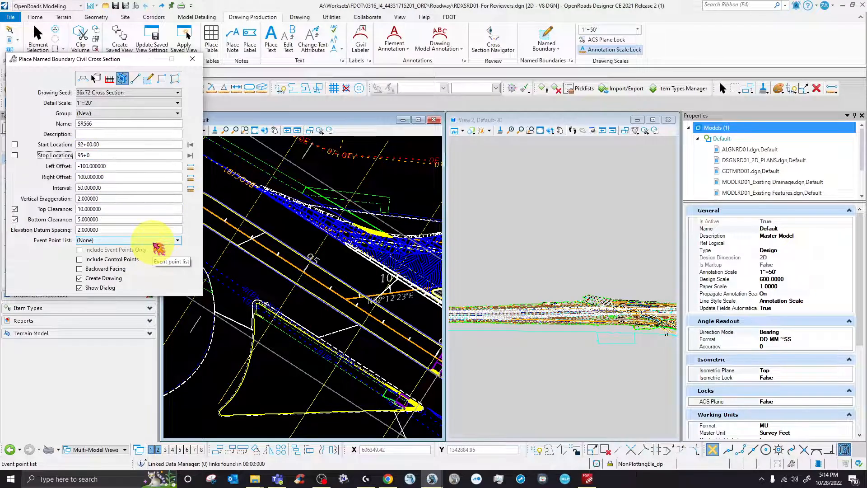
pyautogui.press('Tab')
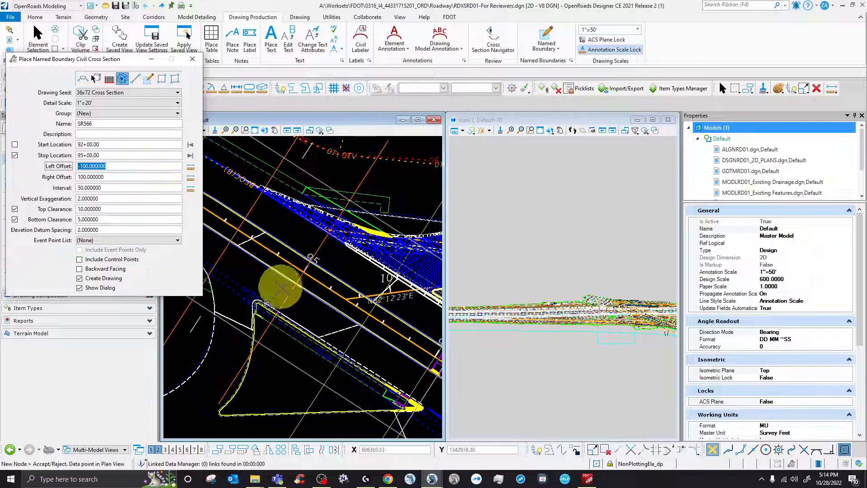
# Step: Turn off drawing creation and place the SR566 cross section boundaries up to station 95+00.00
pyautogui.scroll(-3, 318, 304)
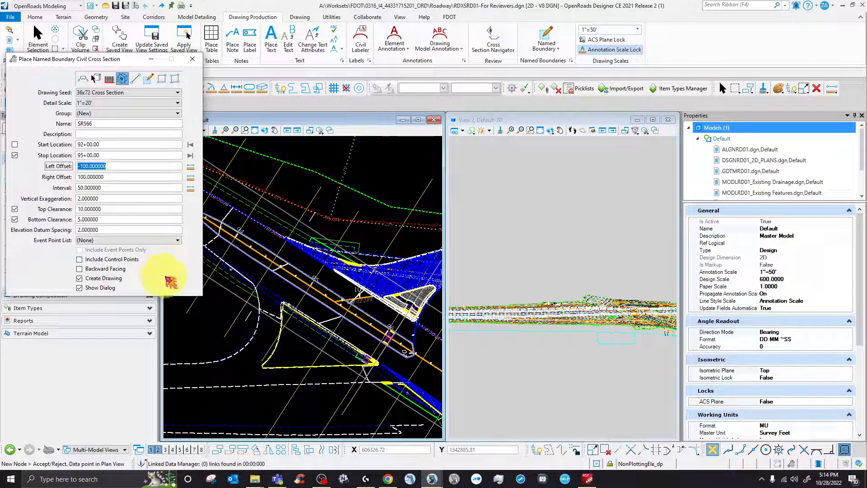
pyautogui.click(103, 177)
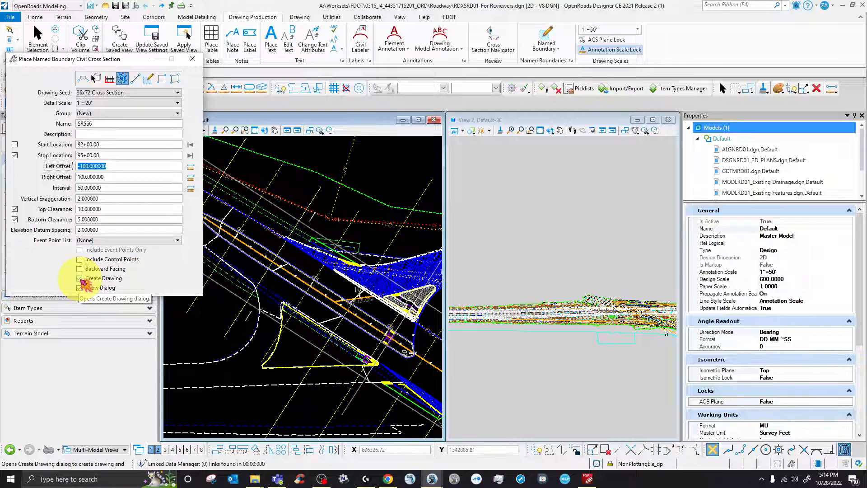
pyautogui.click(80, 278)
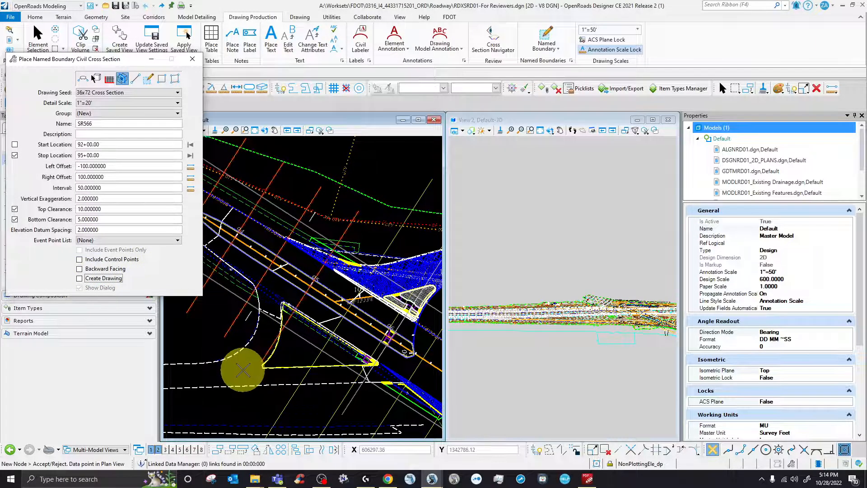
pyautogui.click(243, 370)
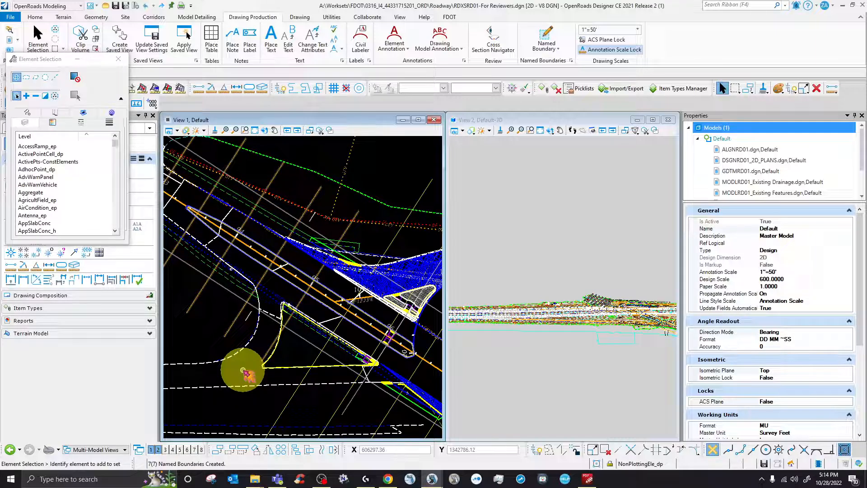
# Step: Start another civil cross section named boundary in the SR566 group with a left offset of -175 and a right offset of 175
pyautogui.scroll(-3, 300, 252)
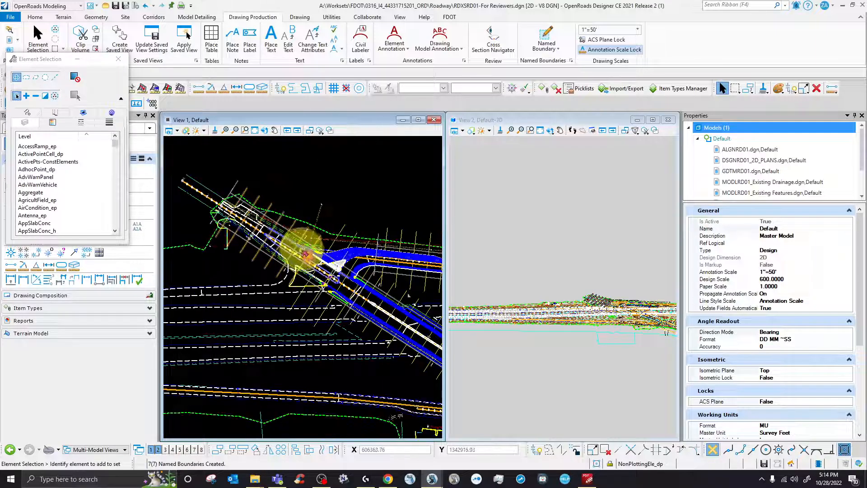
pyautogui.scroll(4, 274, 242)
pyautogui.scroll(3, 591, 302)
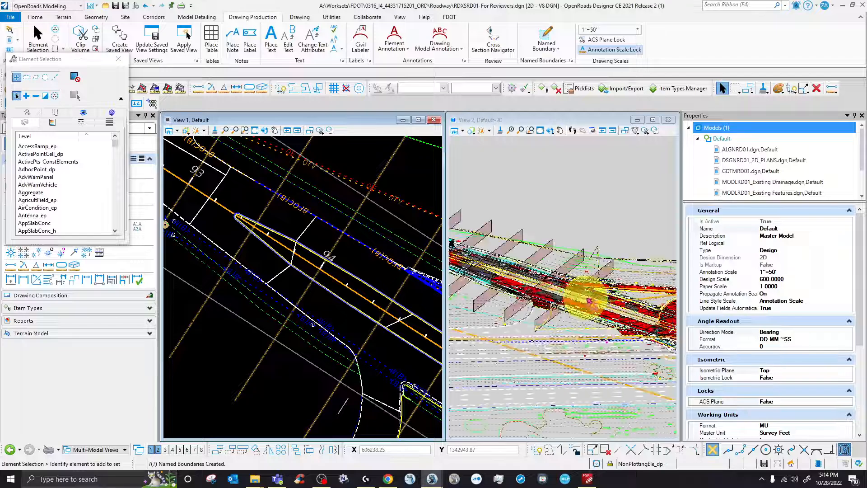
pyautogui.scroll(4, 592, 299)
pyautogui.scroll(-5, 569, 291)
pyautogui.scroll(-5, 256, 265)
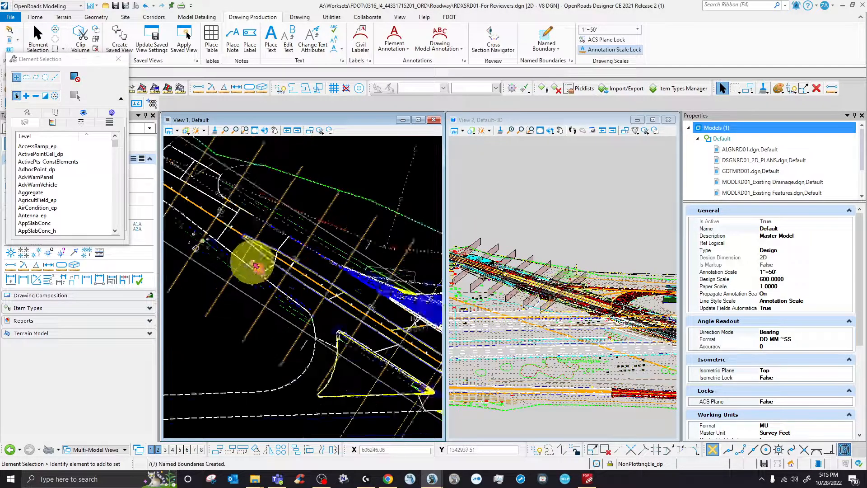
pyautogui.click(548, 37)
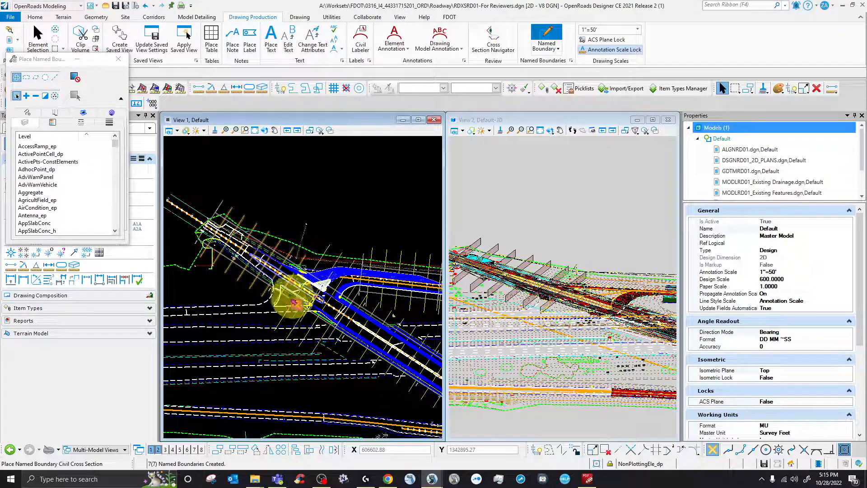
pyautogui.click(309, 284)
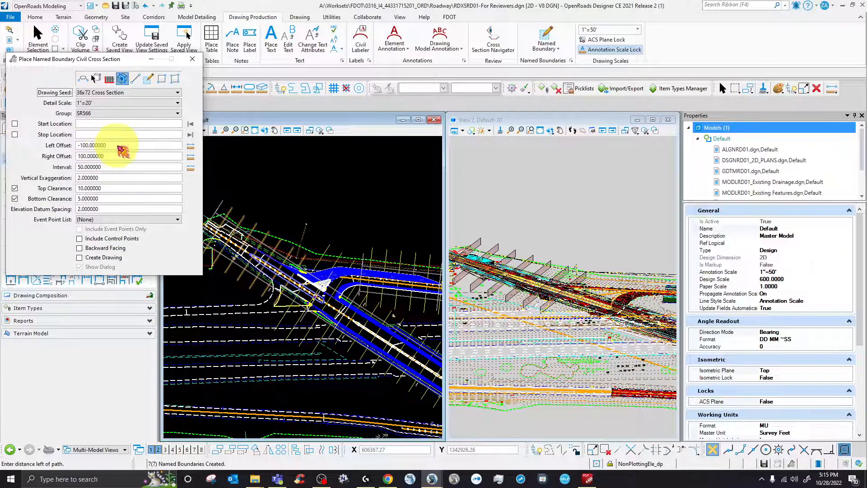
pyautogui.click(71, 147)
pyautogui.write('-175')
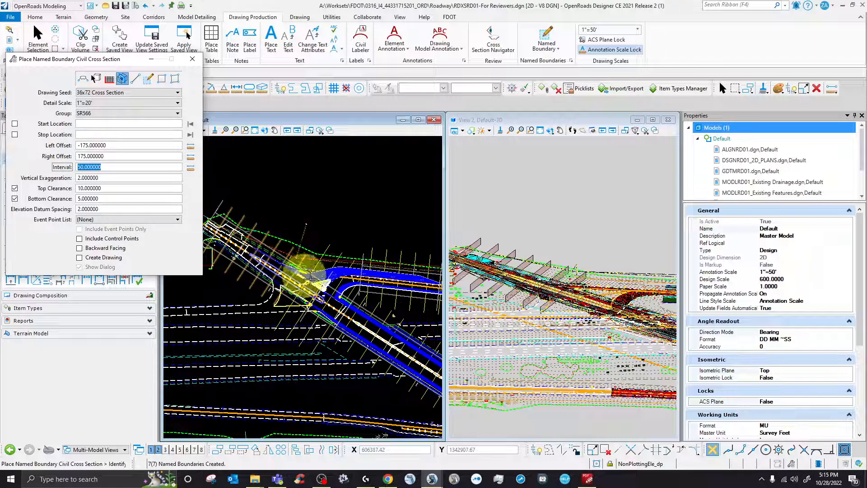
# Step: Pick the SR566 alignment for the wider cross section boundaries and start them at station 95+50.00
pyautogui.scroll(4, 294, 282)
pyautogui.click(293, 283)
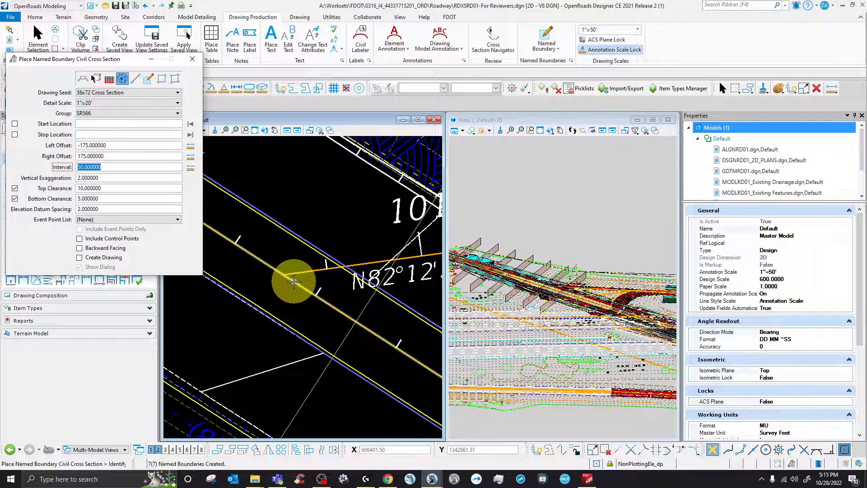
pyautogui.scroll(-2, 289, 302)
pyautogui.scroll(3, 296, 309)
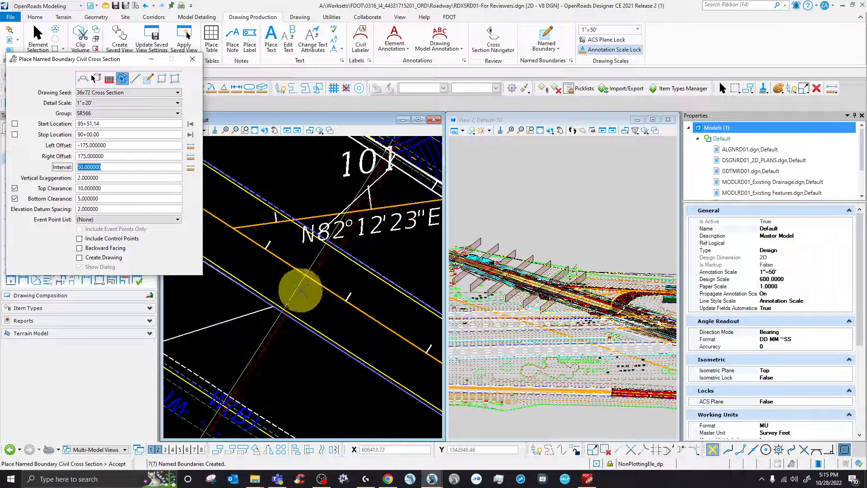
pyautogui.scroll(-3, 266, 255)
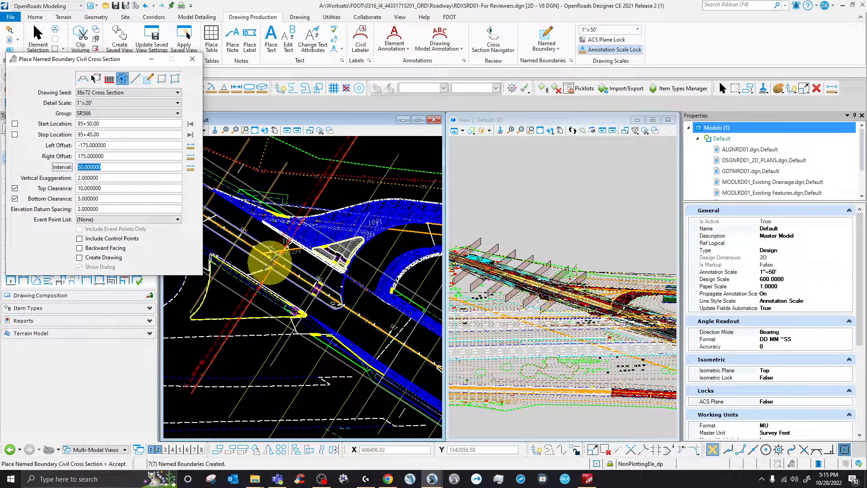
# Step: End the wider SR566 cross section boundaries at station 97+00.00 and place them
pyautogui.scroll(2, 267, 271)
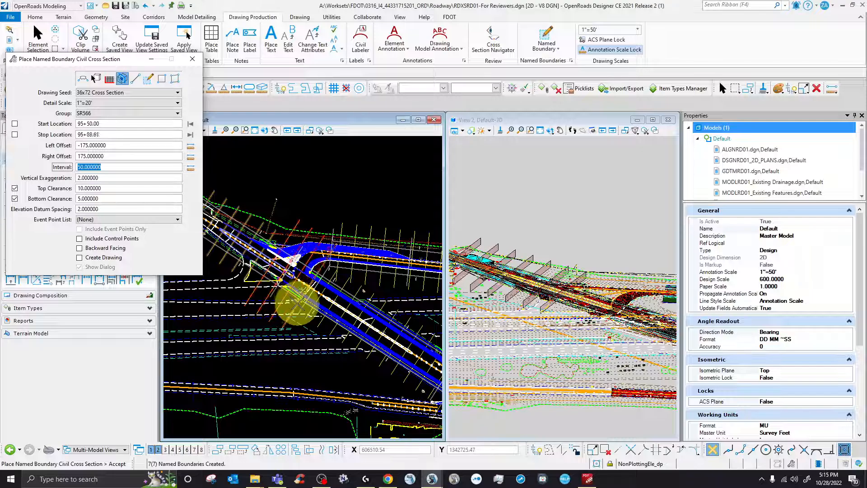
pyautogui.scroll(2, 310, 311)
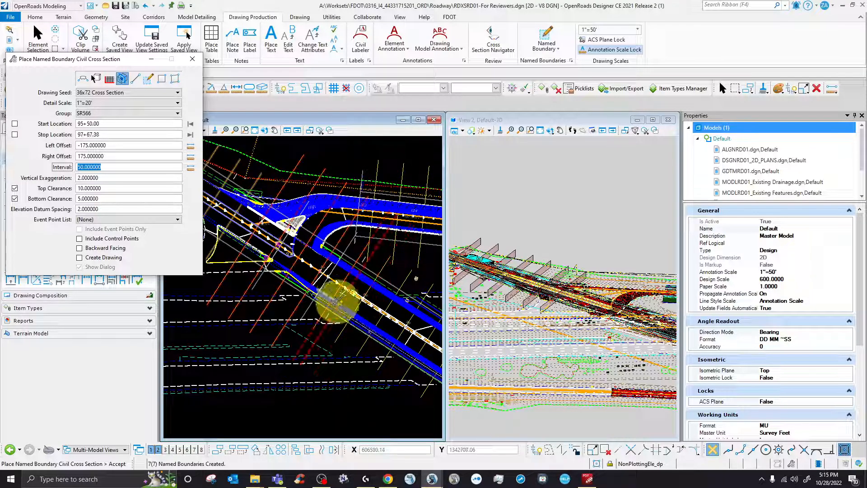
pyautogui.scroll(2, 326, 279)
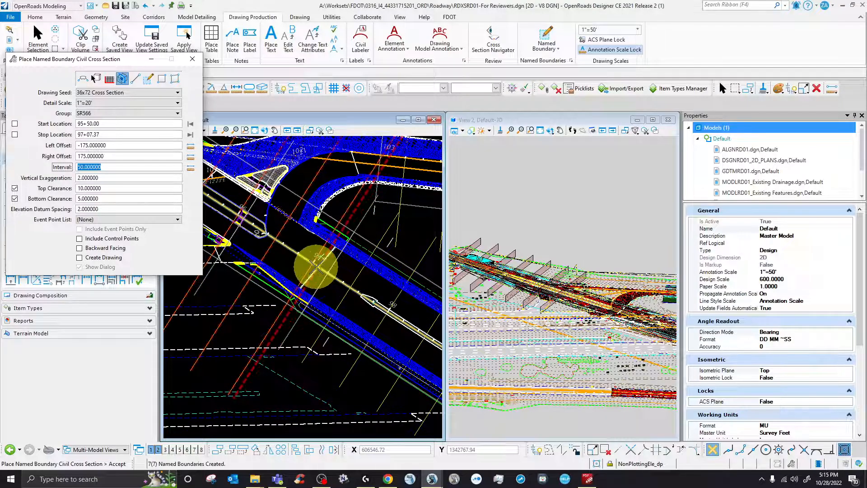
pyautogui.scroll(2, 315, 268)
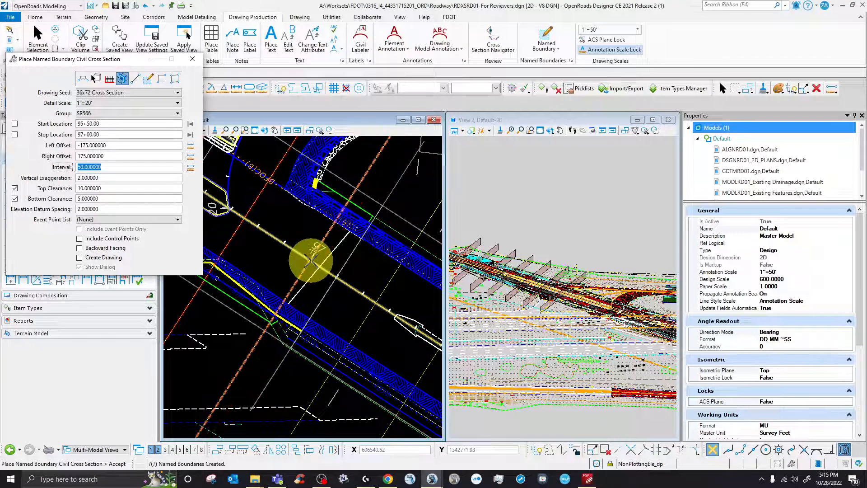
pyautogui.click(310, 261)
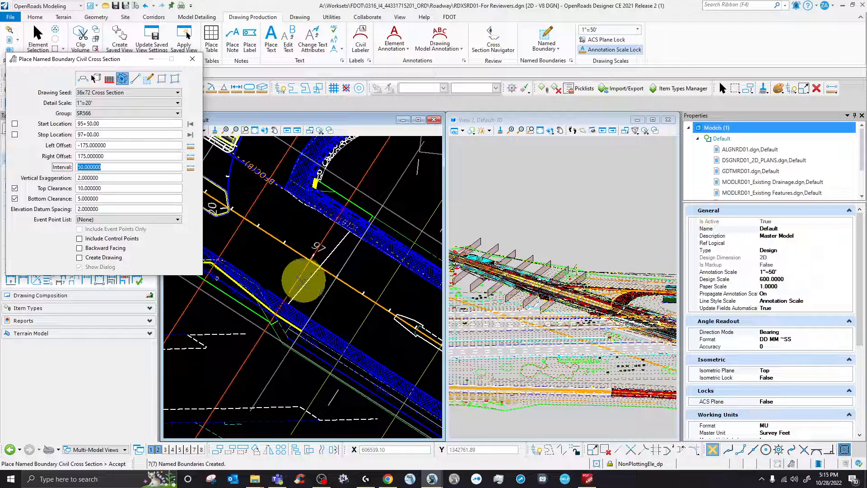
pyautogui.scroll(-2, 301, 283)
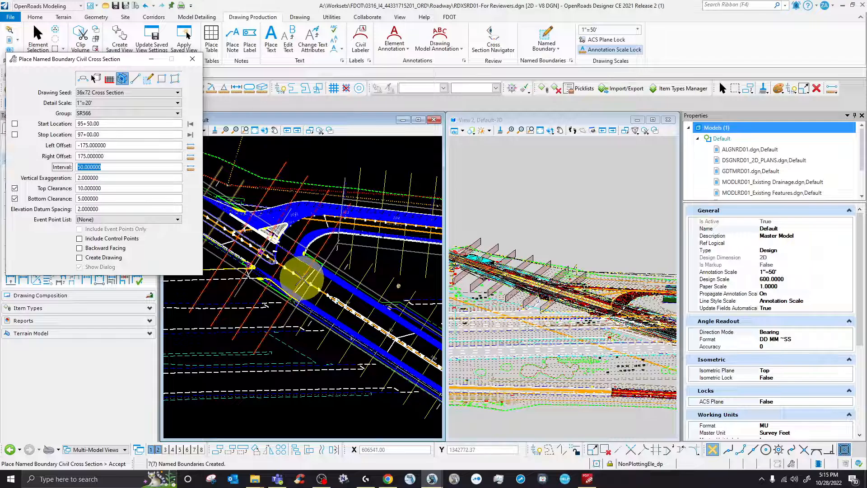
pyautogui.click(305, 281)
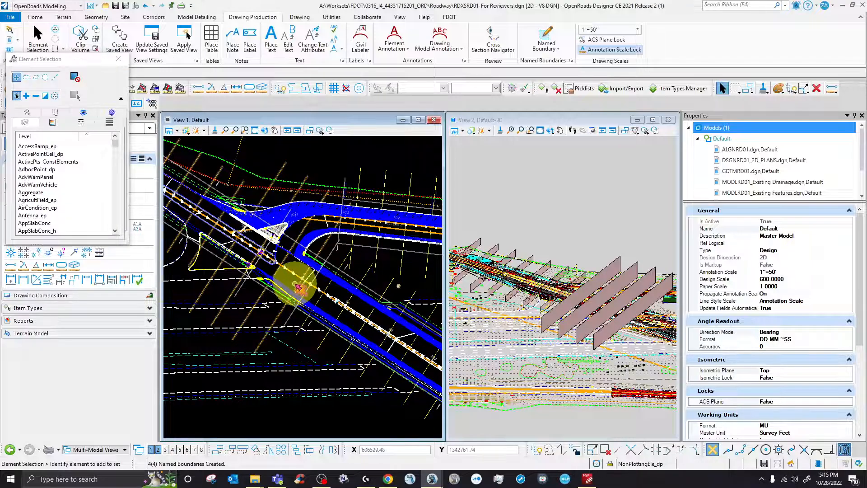
# Step: Examine the narrow and wide SR566 cross section boundaries along the roadway in the 3D view
pyautogui.scroll(-4, 532, 325)
pyautogui.scroll(7, 577, 330)
pyautogui.scroll(-3, 602, 335)
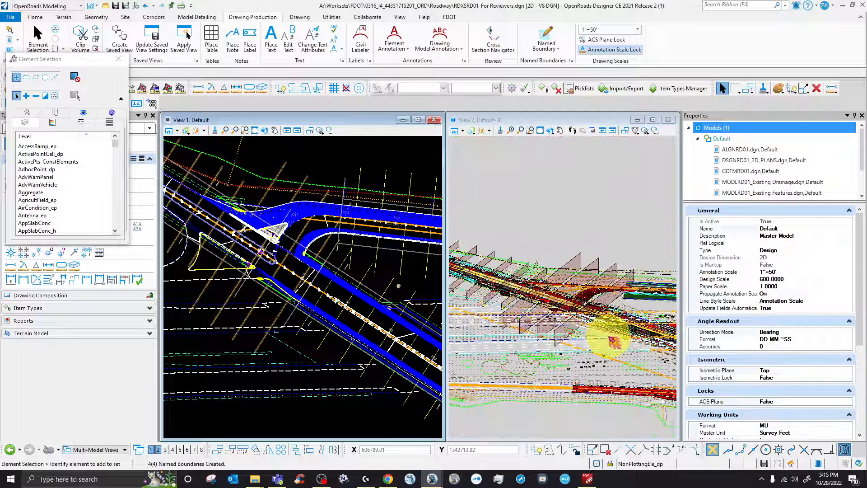
pyautogui.scroll(-3, 606, 343)
pyautogui.scroll(5, 502, 290)
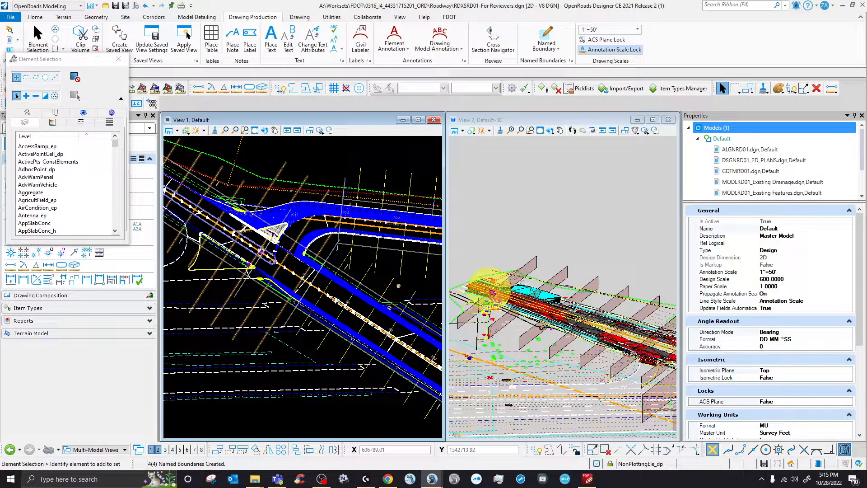
pyautogui.scroll(-2, 492, 293)
pyautogui.scroll(-2, 492, 291)
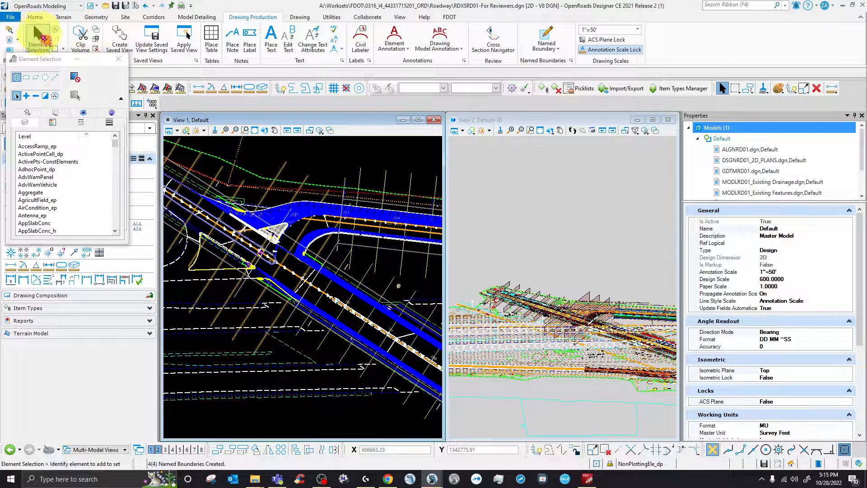
# Step: Check the cross section groups in the named boundaries manager, then close it and look at the wider boundaries in 3D
pyautogui.click(572, 61)
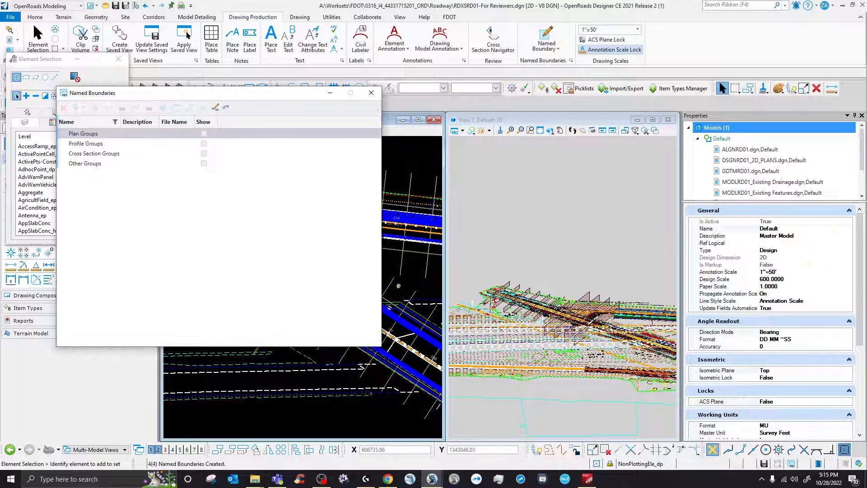
pyautogui.click(69, 154)
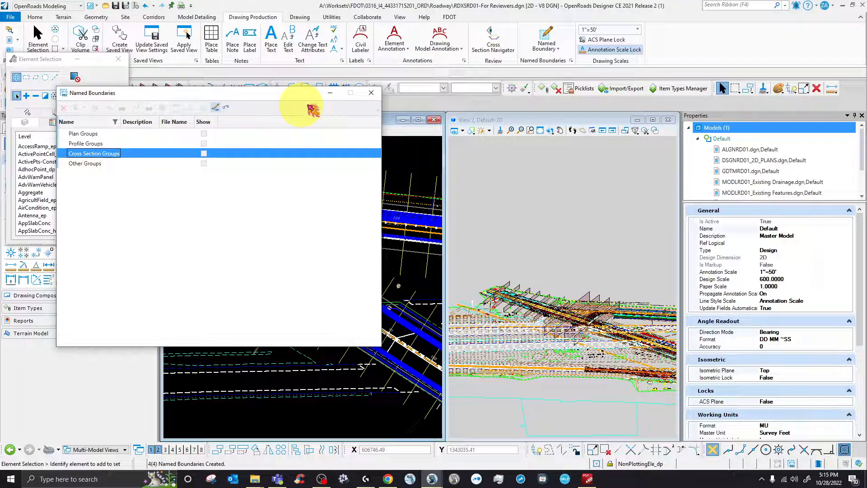
pyautogui.click(371, 93)
pyautogui.scroll(2, 583, 316)
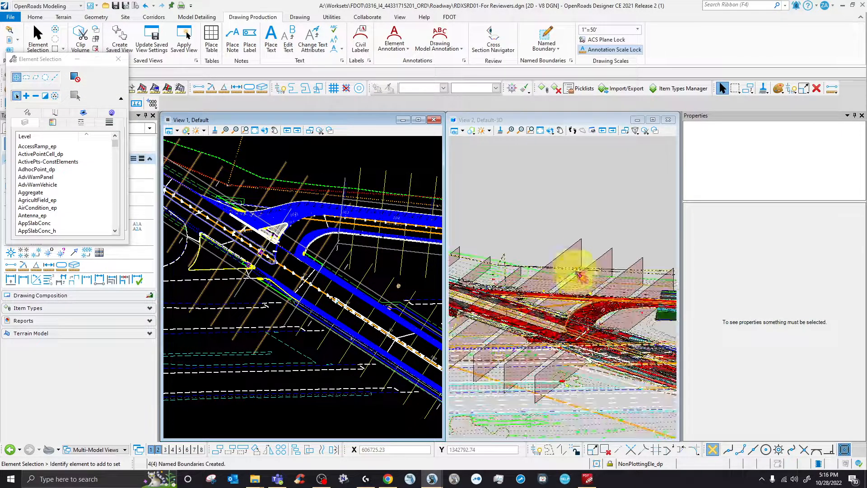
# Step: Select a wide cross section boundary in the 3D view, then open the named boundaries manager and expand the SR566 group
pyautogui.scroll(2, 573, 255)
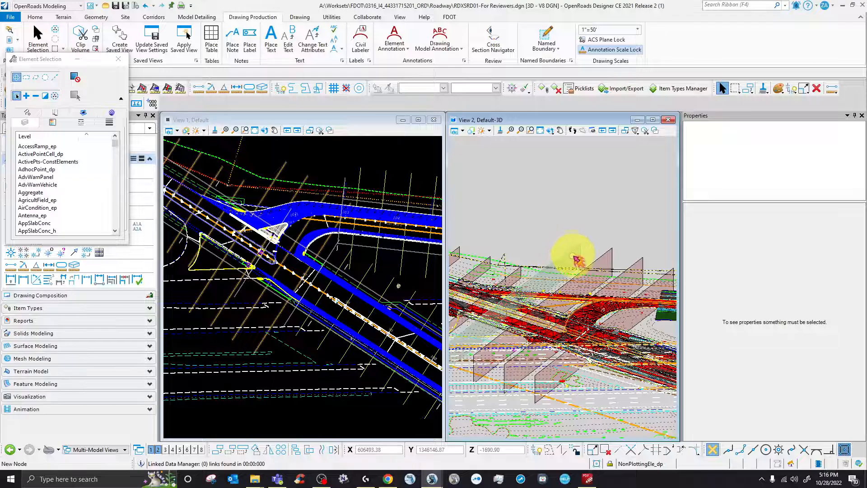
pyautogui.click(581, 285)
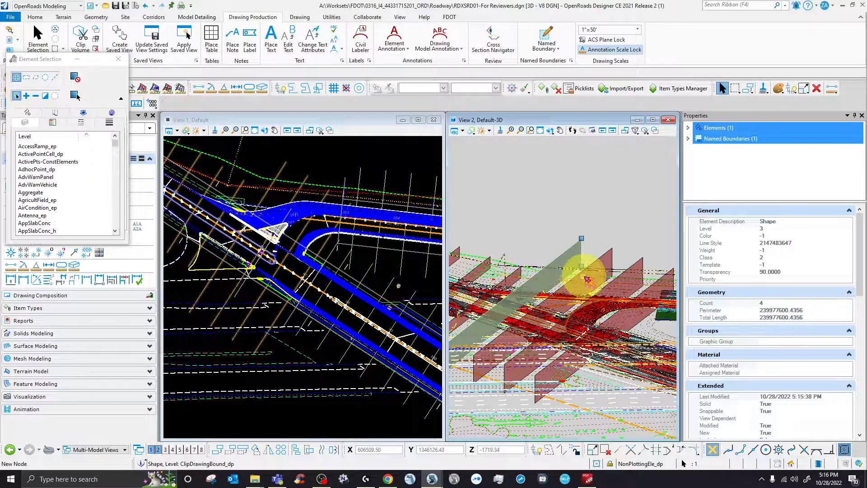
pyautogui.click(571, 60)
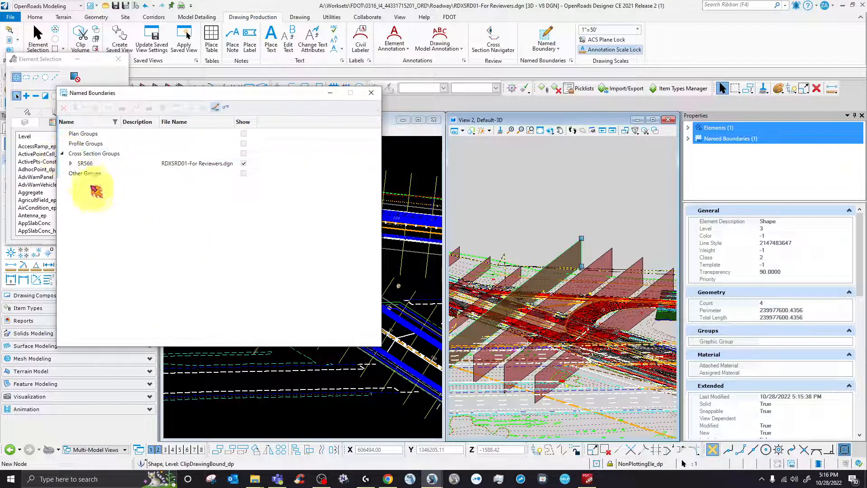
pyautogui.click(71, 163)
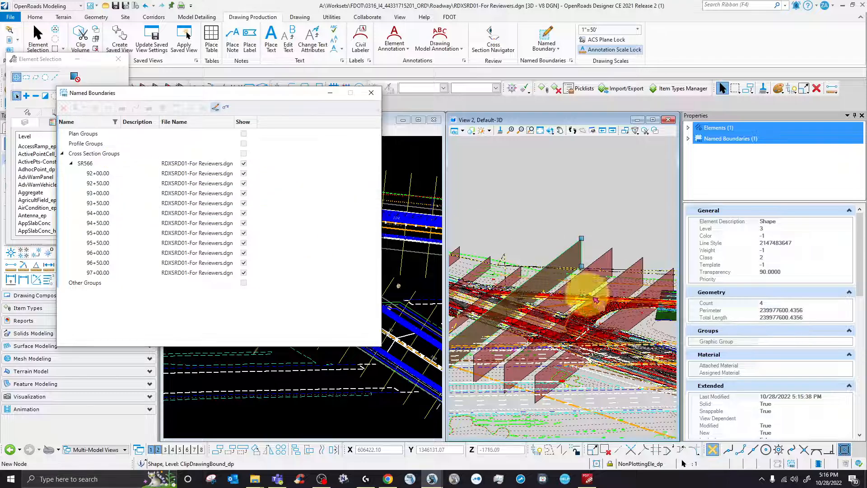
pyautogui.scroll(-3, 596, 307)
# Step: Select all the SR566 cross section named boundaries from 92+00.00 through 97+00.00
pyautogui.click(165, 214)
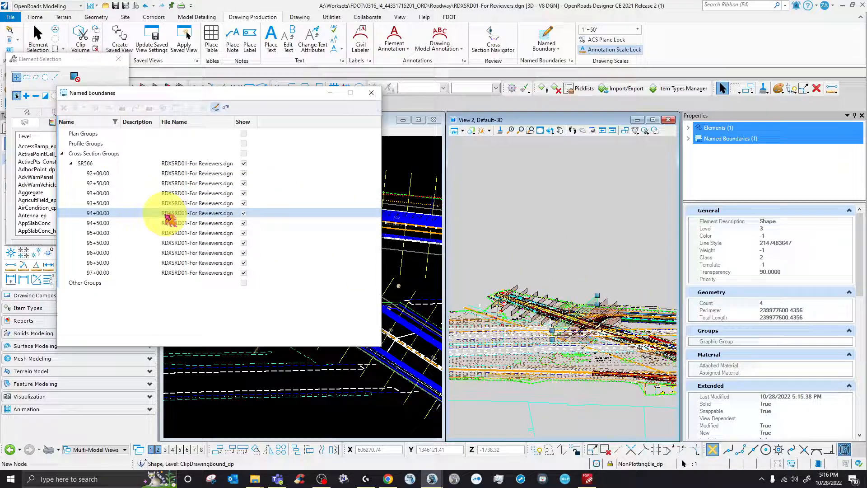
pyautogui.click(112, 174)
pyautogui.keyDown('ctrl'); pyautogui.click(125, 183); pyautogui.keyUp('ctrl')
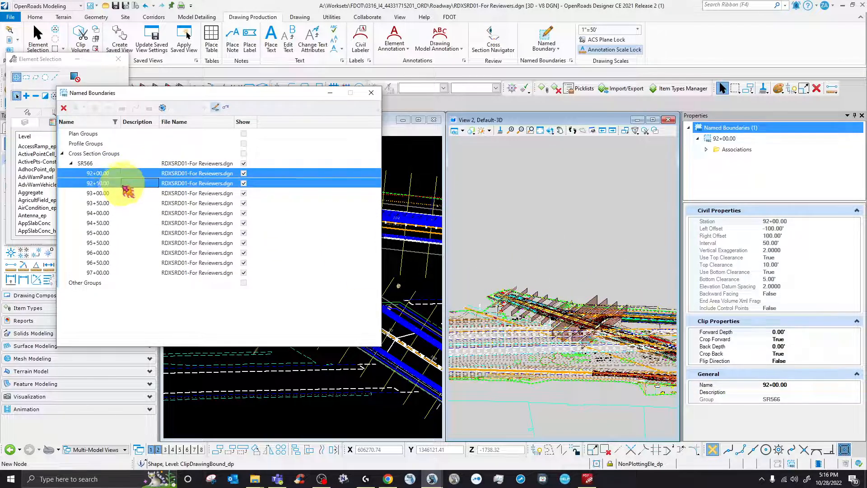
pyautogui.keyDown('ctrl'); pyautogui.click(125, 192); pyautogui.keyUp('ctrl')
pyautogui.keyDown('ctrl'); pyautogui.click(129, 203); pyautogui.keyUp('ctrl')
pyautogui.keyDown('ctrl'); pyautogui.click(129, 213); pyautogui.keyUp('ctrl')
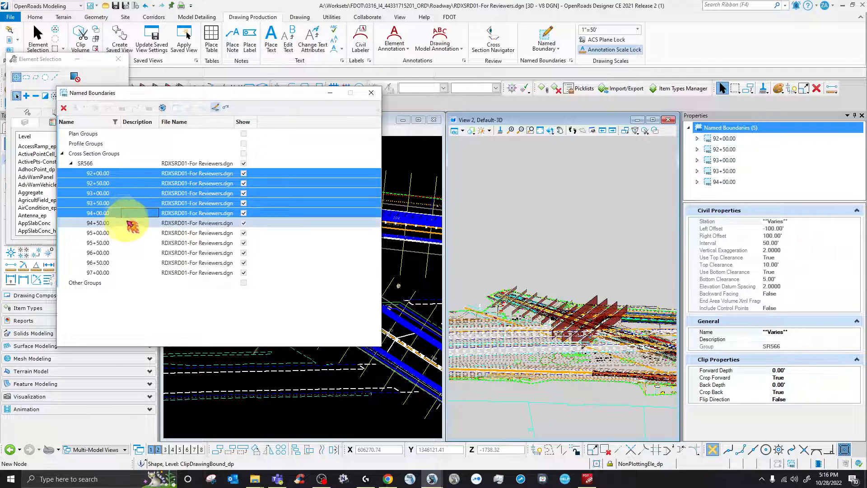
pyautogui.keyDown('ctrl'); pyautogui.click(127, 223); pyautogui.keyUp('ctrl')
pyautogui.keyDown('ctrl'); pyautogui.click(128, 233); pyautogui.keyUp('ctrl')
pyautogui.keyDown('ctrl'); pyautogui.click(125, 244); pyautogui.keyUp('ctrl')
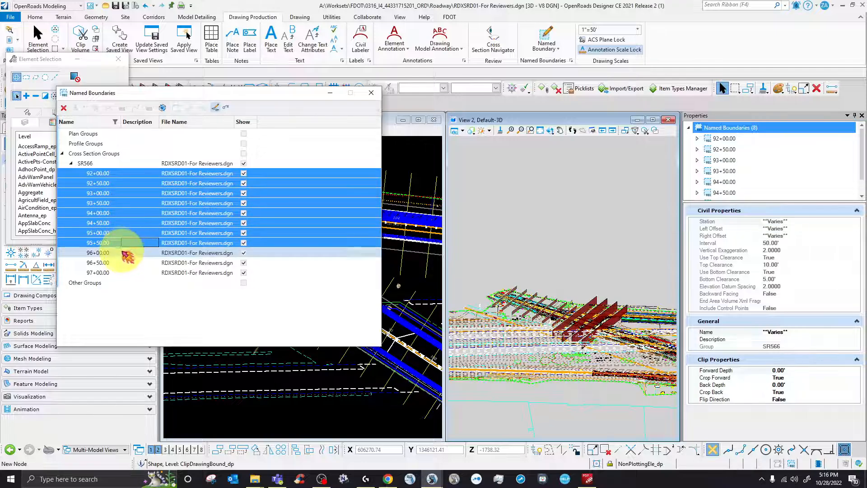
pyautogui.keyDown('ctrl'); pyautogui.click(122, 254); pyautogui.keyUp('ctrl')
pyautogui.keyDown('ctrl'); pyautogui.click(124, 264); pyautogui.keyUp('ctrl')
pyautogui.keyDown('ctrl'); pyautogui.click(120, 274); pyautogui.keyUp('ctrl')
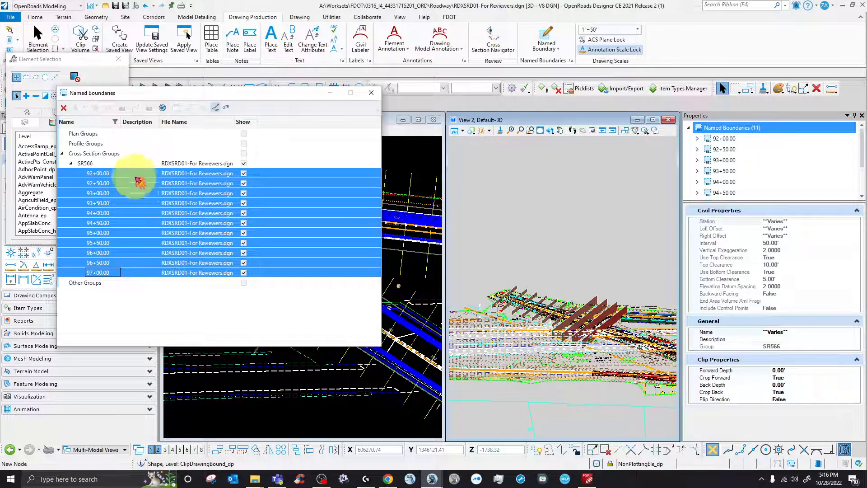
# Step: Create the cross section drawing and sheet models from the selected boundaries using the 36x72 Cross Section seed and XS Annotation group
pyautogui.click(164, 108)
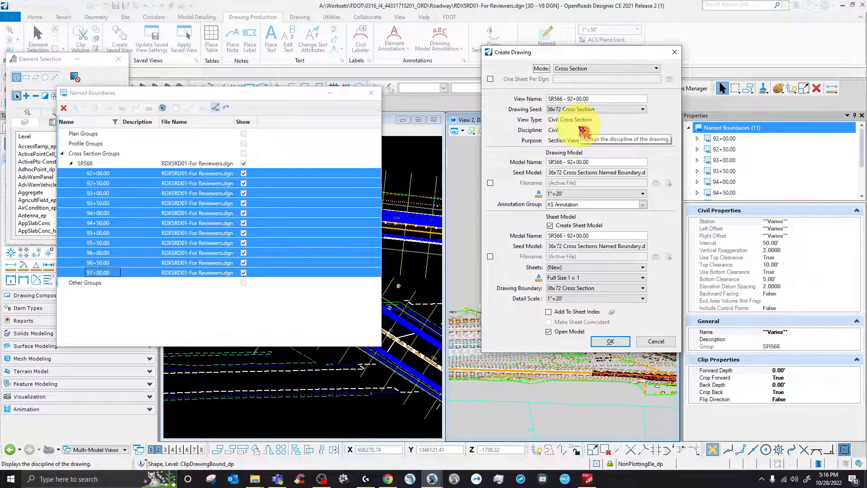
pyautogui.moveTo(581, 54)
pyautogui.mouseDown()
pyautogui.moveTo(228, 70)
pyautogui.moveTo(228, 62)
pyautogui.mouseUp()
pyautogui.keyDown('shift'); pyautogui.moveTo(501, 329); pyautogui.dragTo(516, 322, button='middle'); pyautogui.keyUp('shift')
pyautogui.scroll(2, 536, 330)
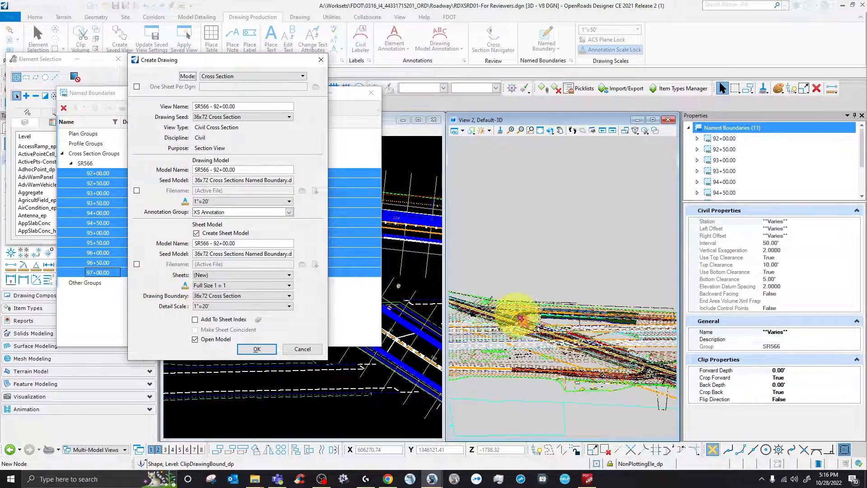
pyautogui.scroll(3, 511, 312)
pyautogui.scroll(-1, 634, 337)
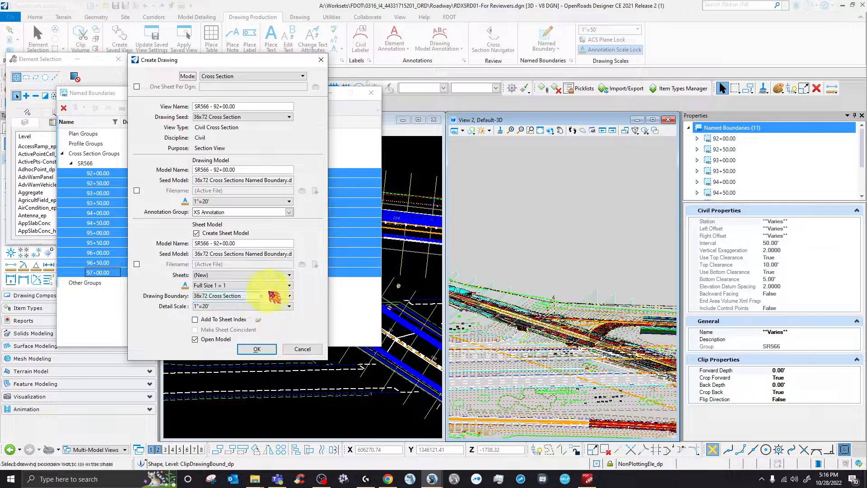
pyautogui.moveTo(208, 62)
pyautogui.mouseDown()
pyautogui.moveTo(514, 64)
pyautogui.moveTo(213, 96)
pyautogui.moveTo(333, 72)
pyautogui.moveTo(465, 64)
pyautogui.mouseUp()
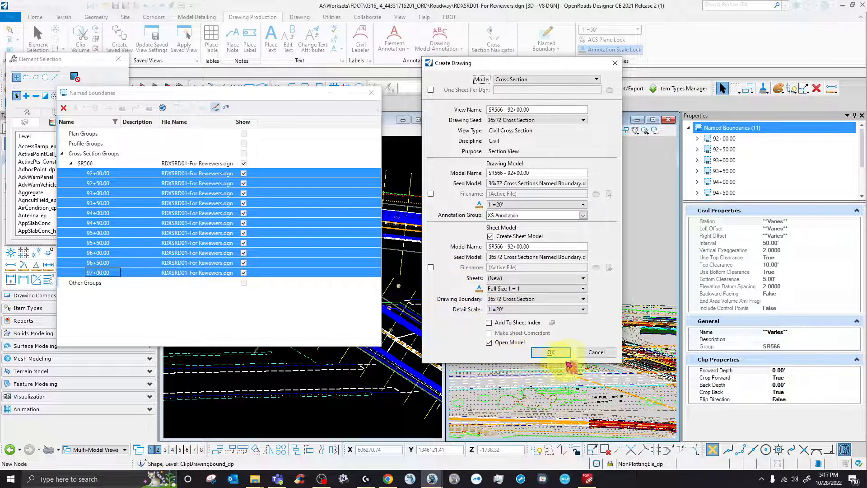
pyautogui.click(554, 355)
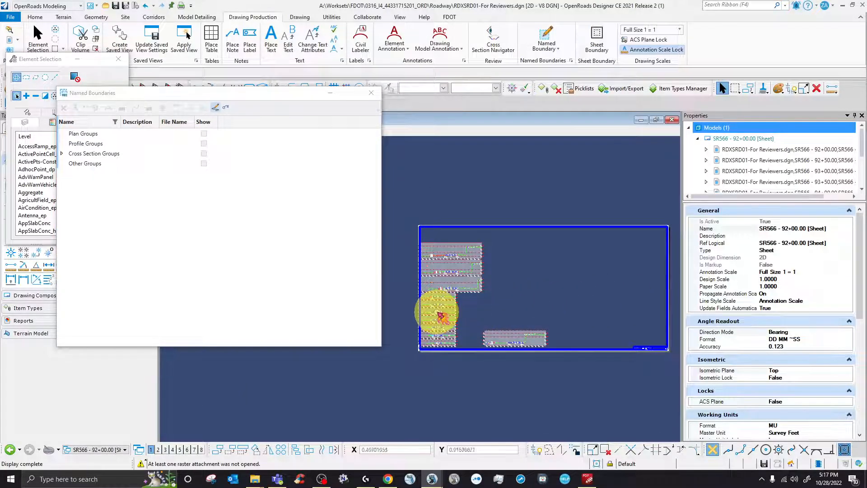
# Step: Examine the arrangement and detail of the narrow and wide cross sections on the new SR566 sheet
pyautogui.scroll(2, 433, 251)
pyautogui.scroll(3, 435, 249)
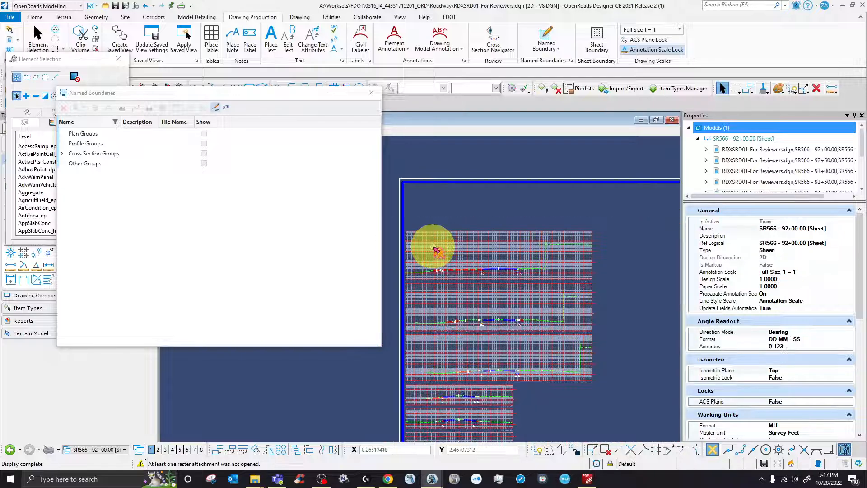
pyautogui.scroll(-5, 445, 212)
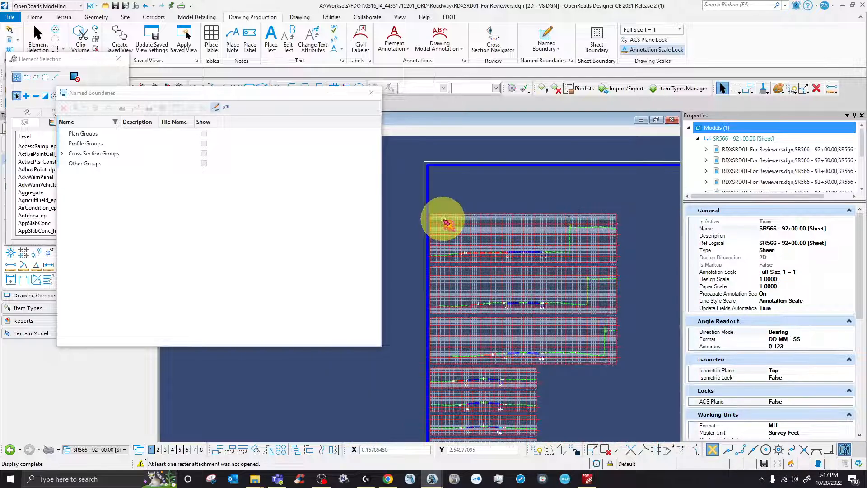
pyautogui.scroll(3, 596, 315)
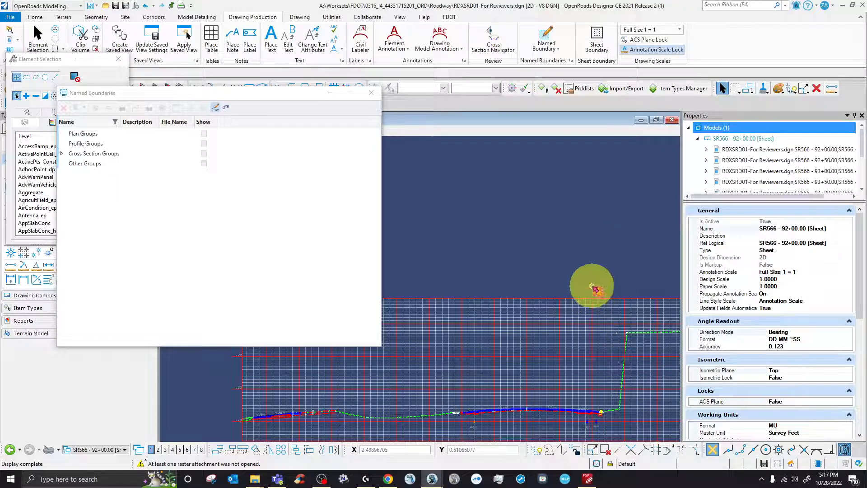
pyautogui.scroll(-3, 590, 290)
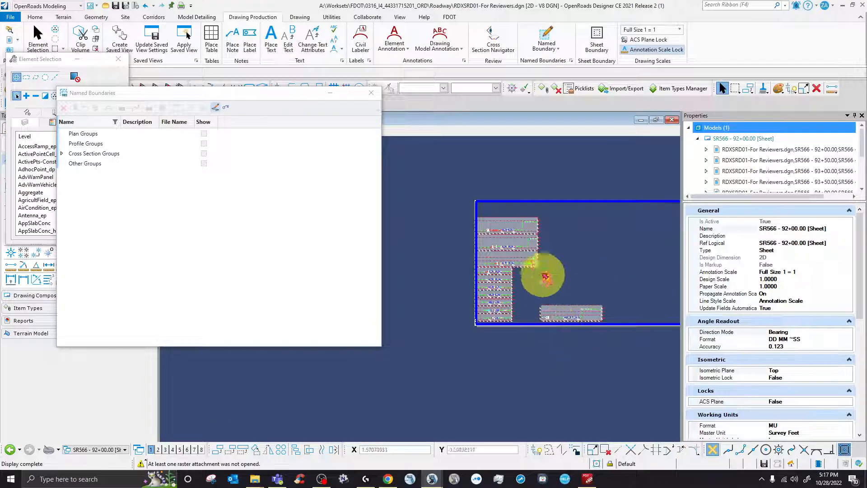
pyautogui.scroll(3, 501, 231)
pyautogui.scroll(-4, 501, 231)
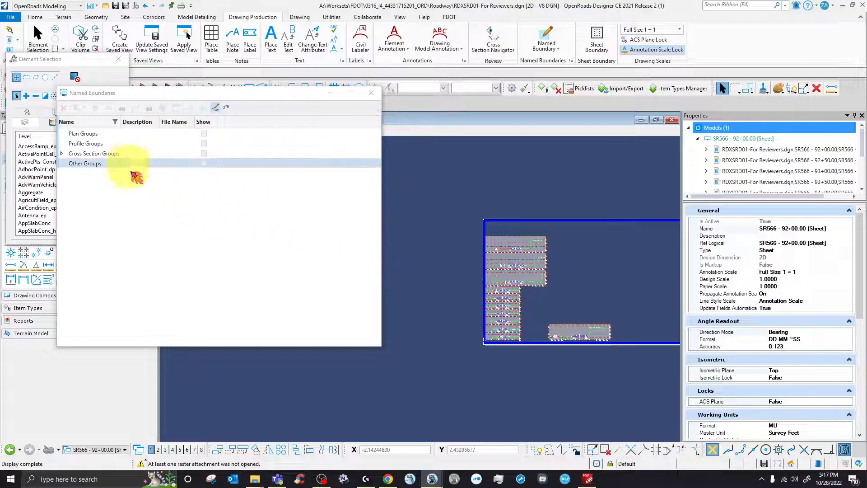
pyautogui.scroll(2, 596, 339)
pyautogui.scroll(2, 408, 312)
pyautogui.scroll(-5, 404, 313)
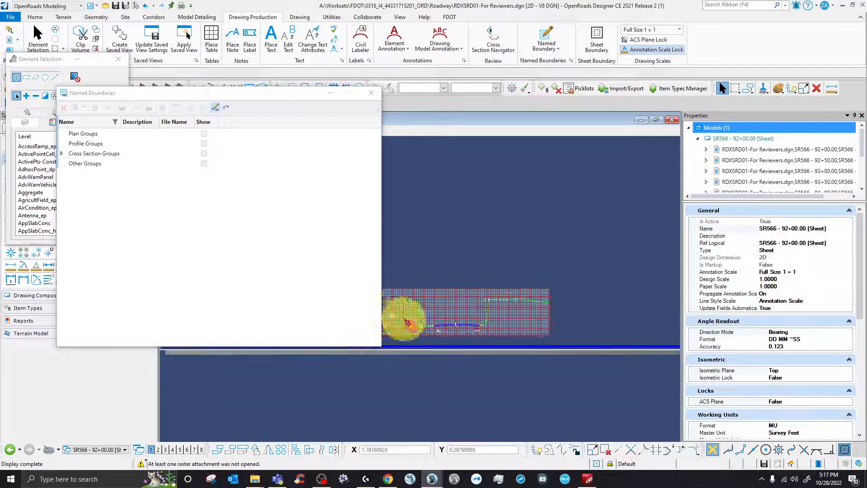
# Step: Close the named boundaries manager and inspect the title block of the SR566 cross section sheet
pyautogui.scroll(2, 496, 332)
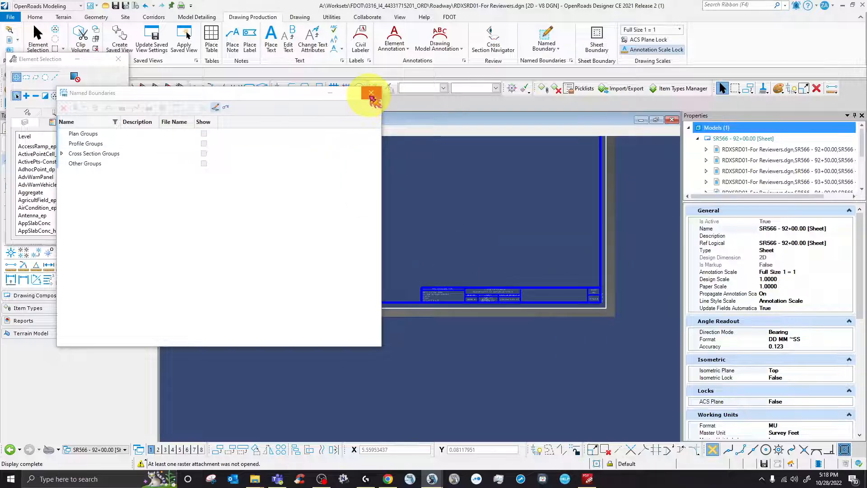
pyautogui.click(371, 95)
pyautogui.scroll(3, 474, 310)
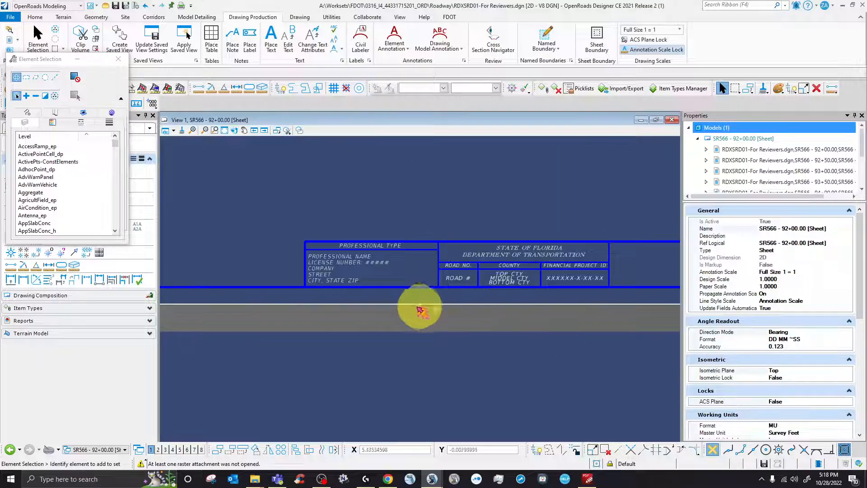
pyautogui.scroll(-2, 419, 309)
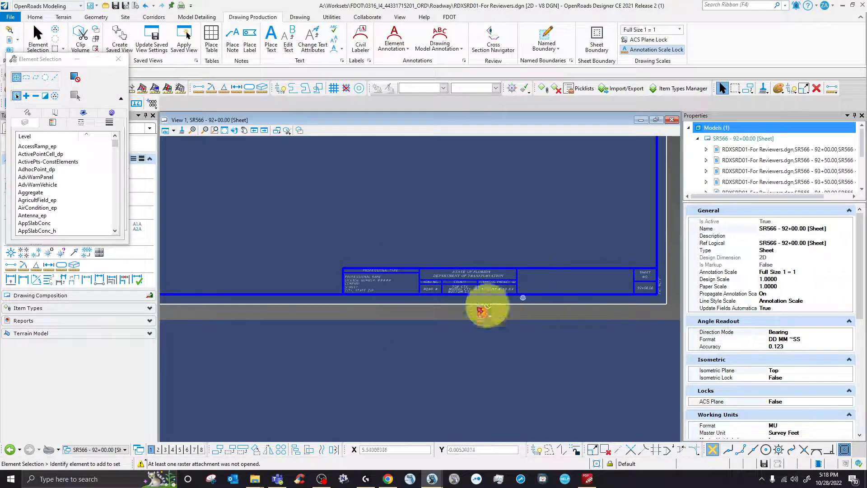
pyautogui.click(449, 17)
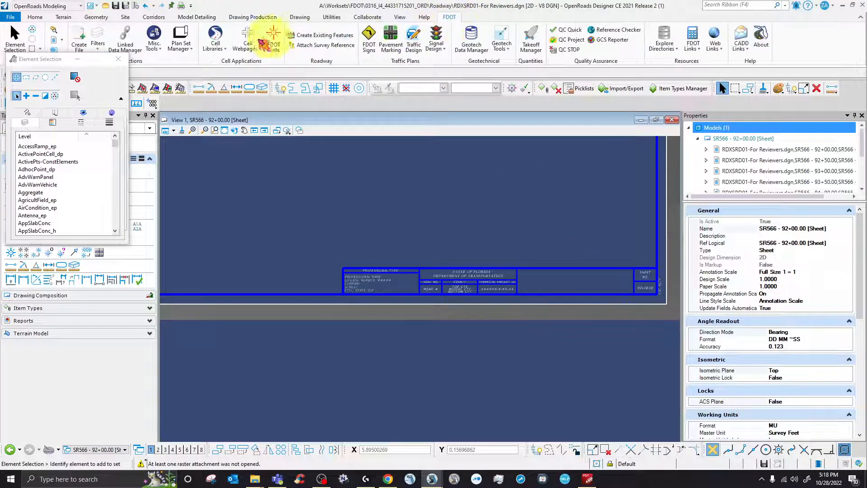
pyautogui.click(179, 36)
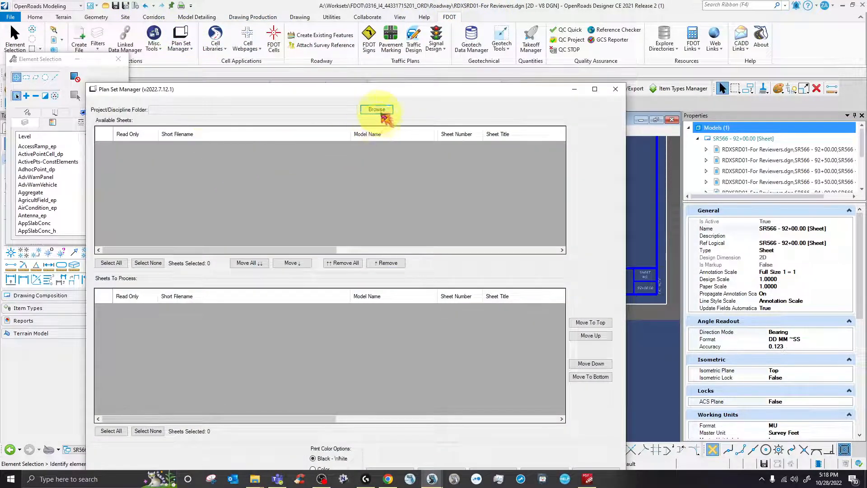
pyautogui.click(377, 110)
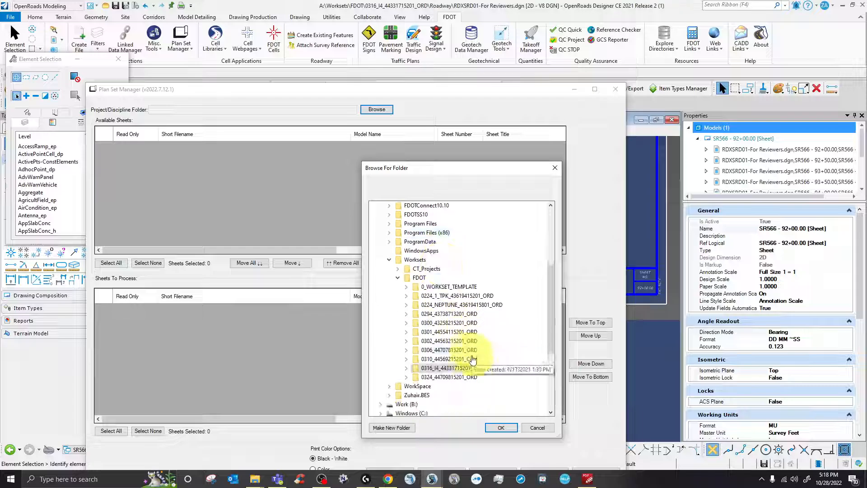
pyautogui.scroll(-2, 472, 359)
pyautogui.click(406, 314)
pyautogui.scroll(-3, 490, 344)
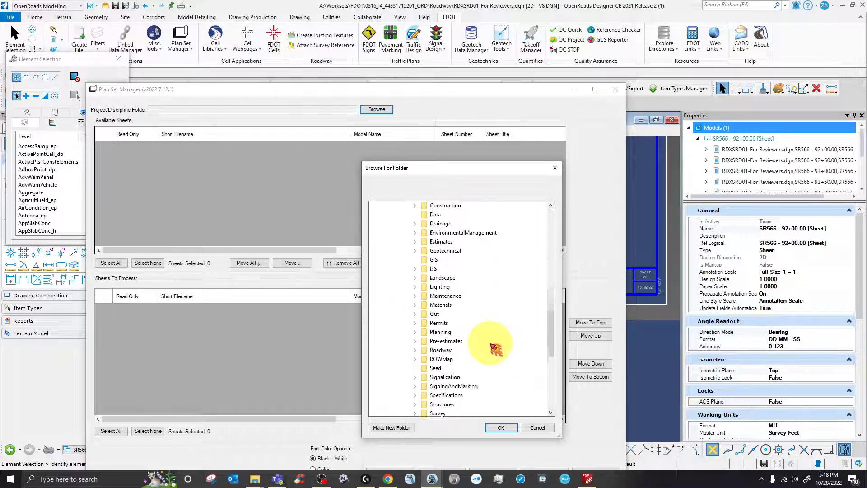
pyautogui.doubleClick(441, 350)
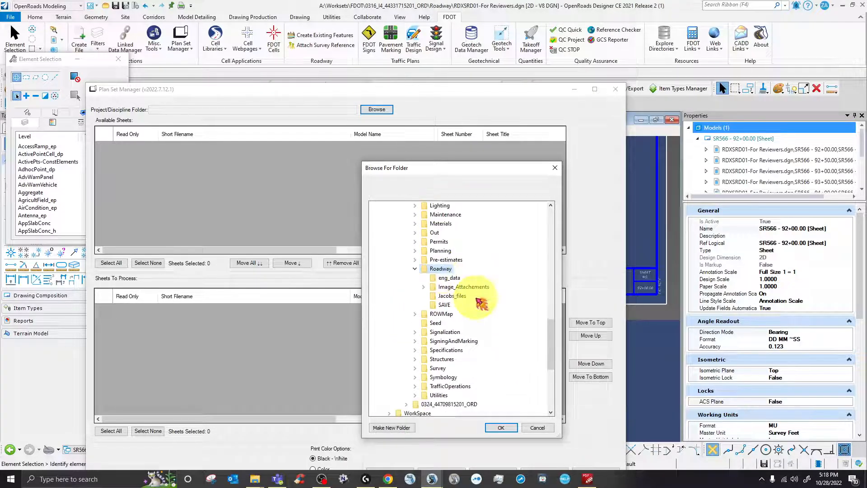
pyautogui.click(501, 427)
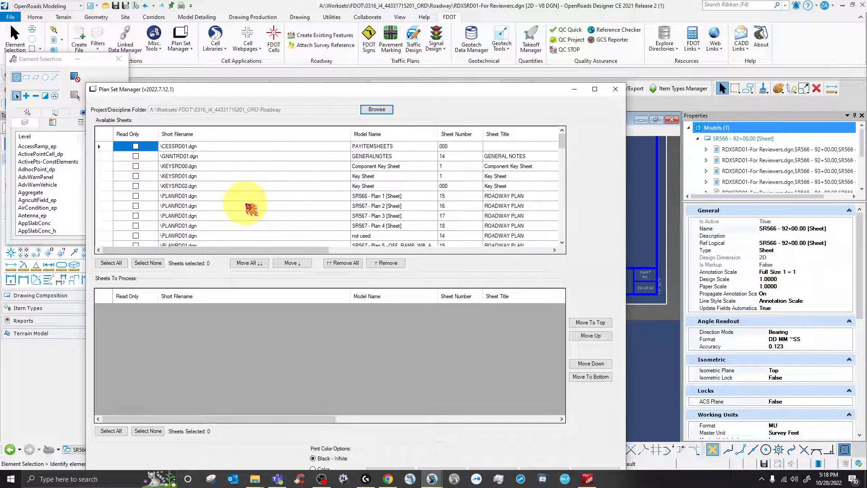
# Step: Add the SR566 - 92+00.00 sheet from RDXSRD01-For Reviewers.dgn to the sheets to process
pyautogui.scroll(-3, 242, 170)
pyautogui.scroll(-4, 253, 174)
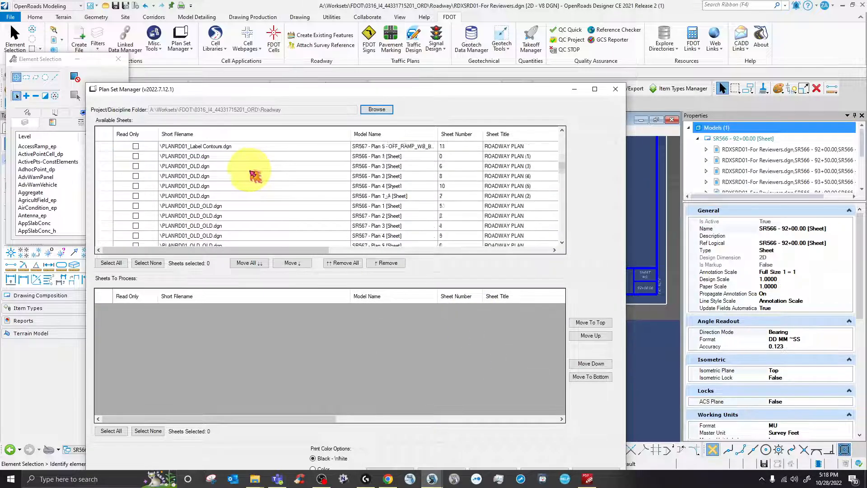
pyautogui.click(224, 196)
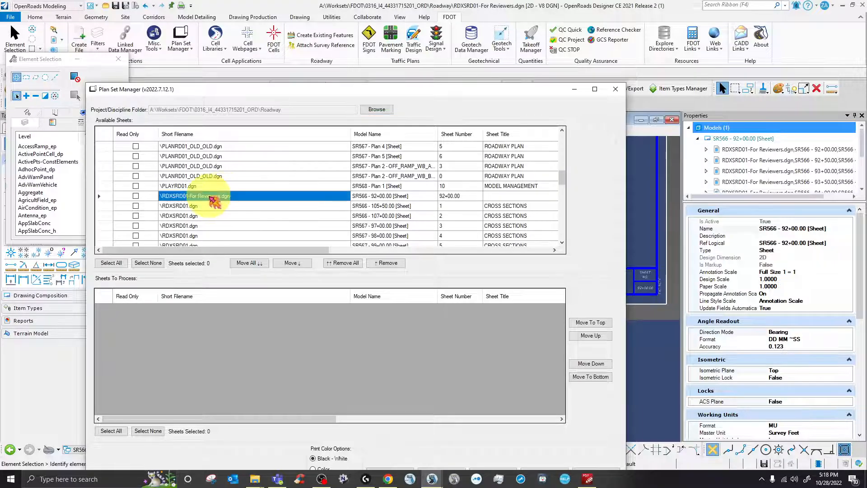
pyautogui.click(108, 197)
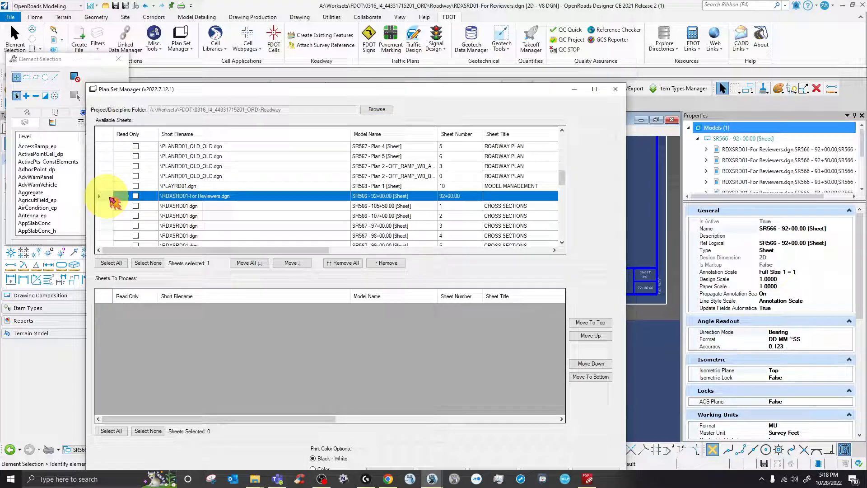
pyautogui.click(291, 265)
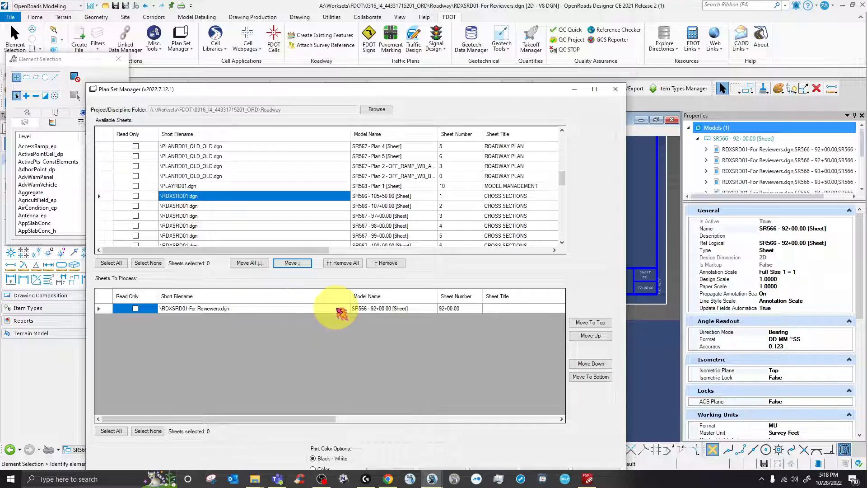
# Step: Open the bulk sheet information editor for the SR566 - 92+00.00 sheet and enable editing of its sheet, project and professional information
pyautogui.click(105, 297)
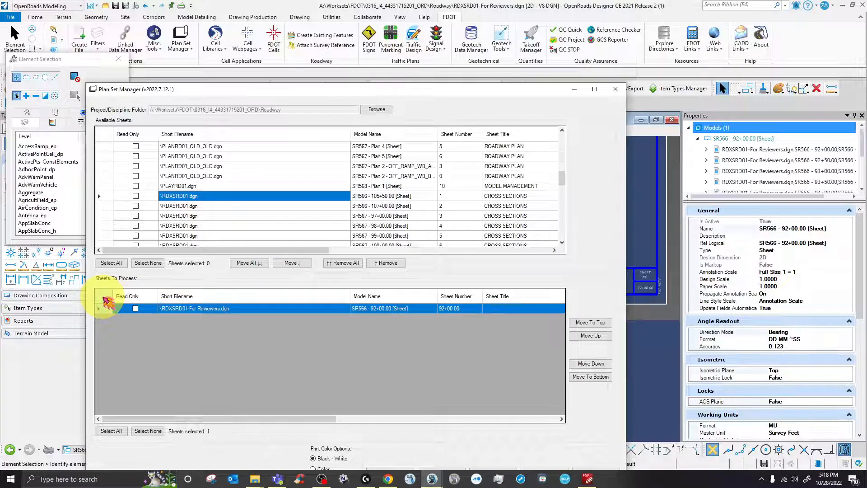
pyautogui.rightClick(104, 297)
pyautogui.click(289, 434)
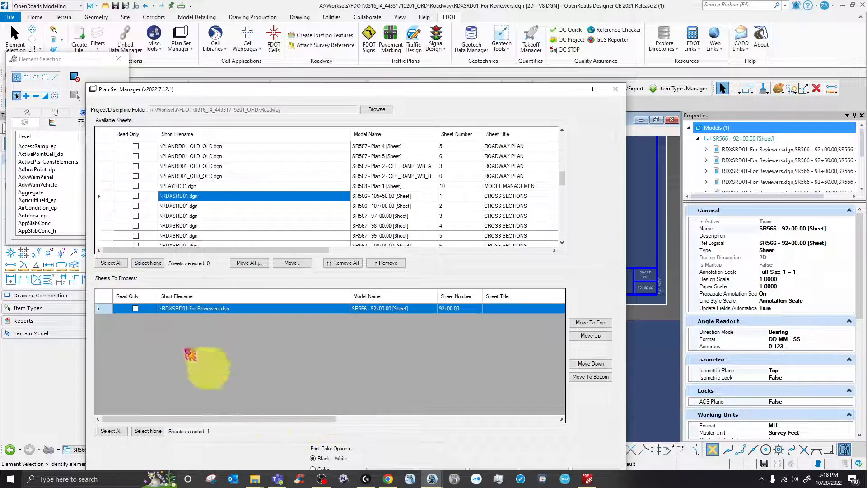
pyautogui.rightClick(114, 311)
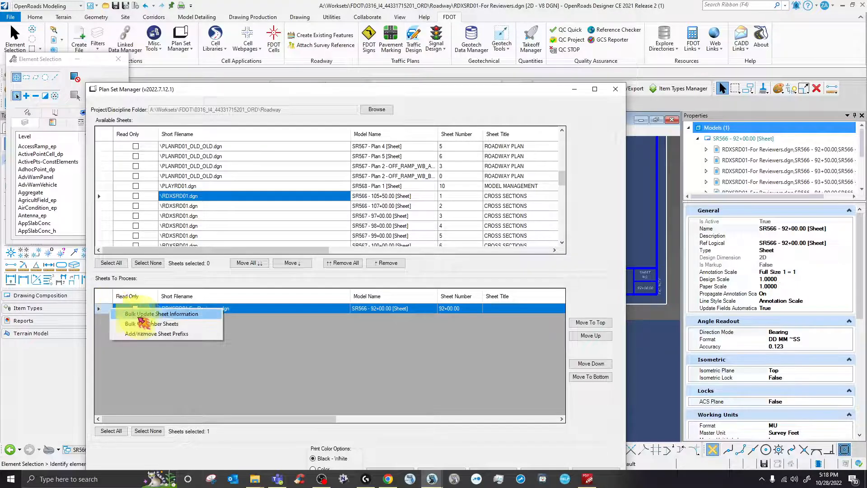
pyautogui.click(237, 332)
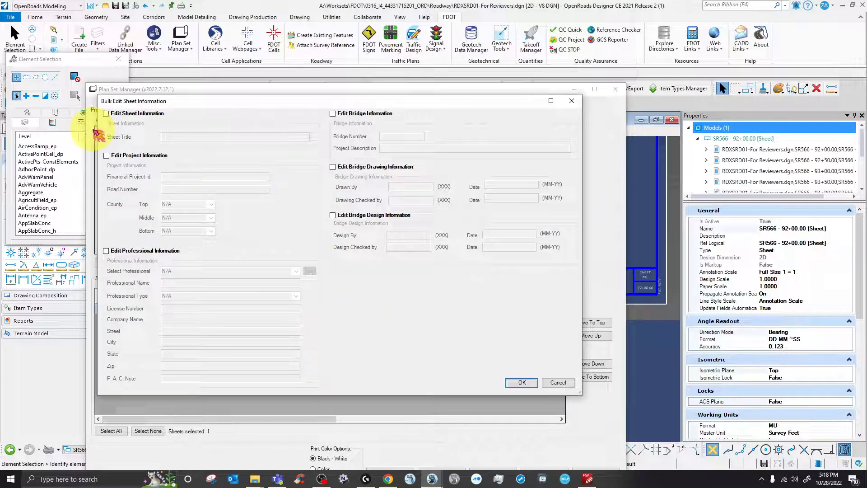
pyautogui.click(107, 155)
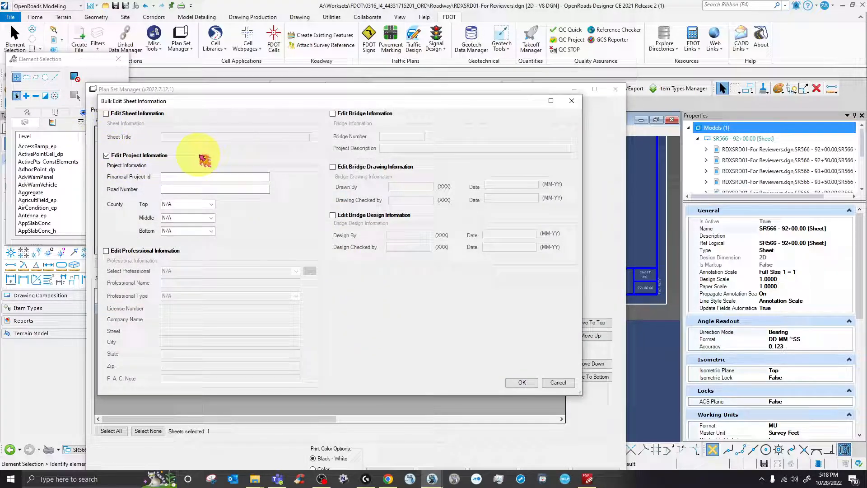
pyautogui.click(106, 114)
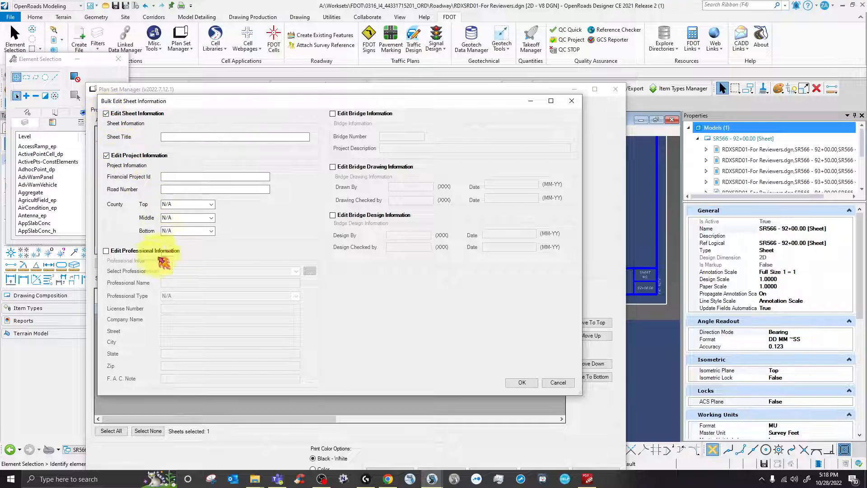
pyautogui.click(106, 251)
pyautogui.click(297, 272)
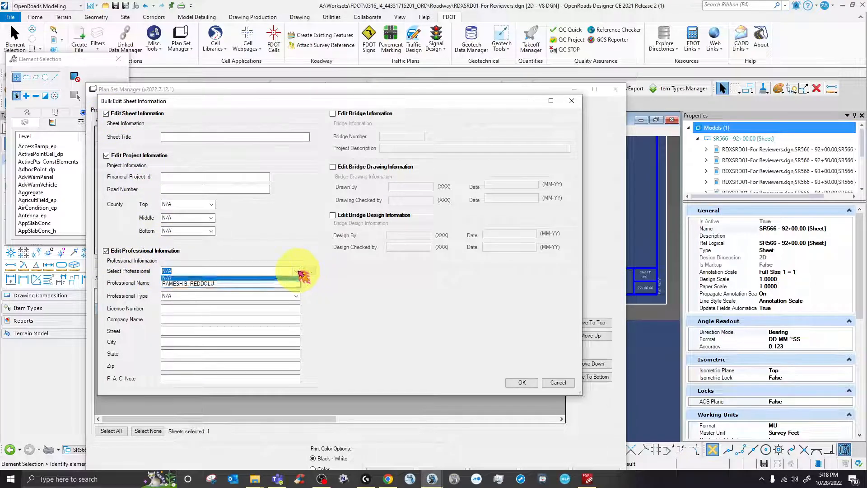
pyautogui.click(311, 272)
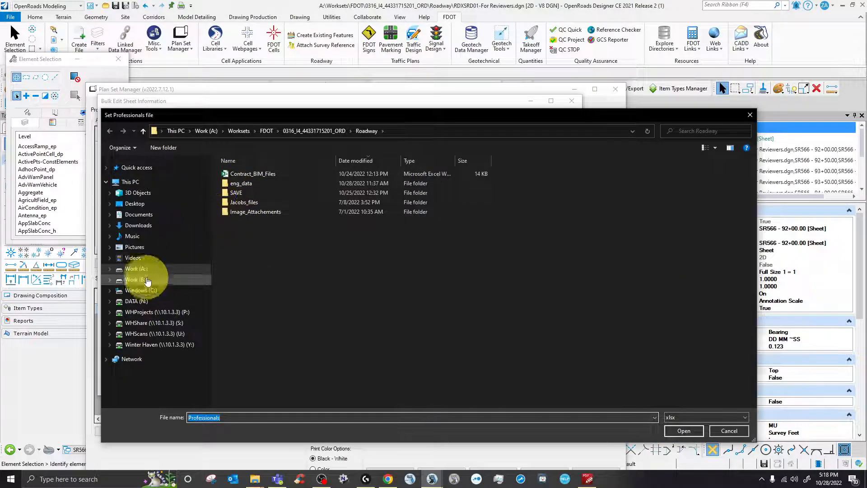
pyautogui.click(143, 269)
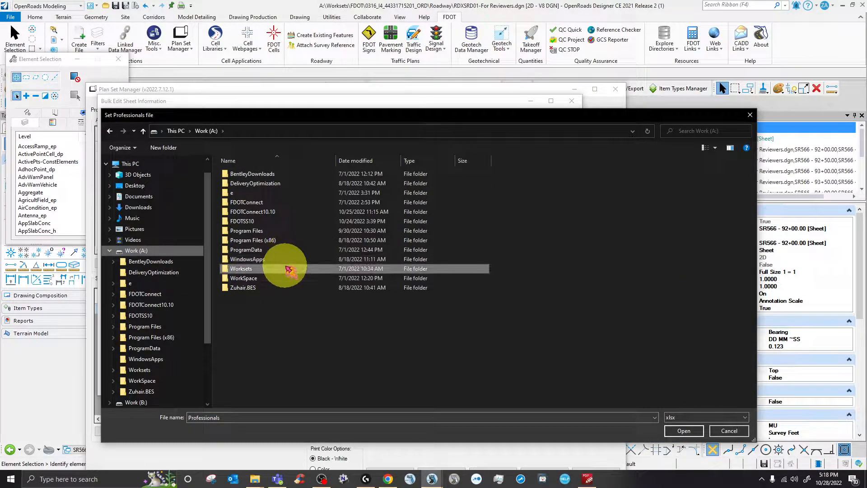
pyautogui.doubleClick(289, 269)
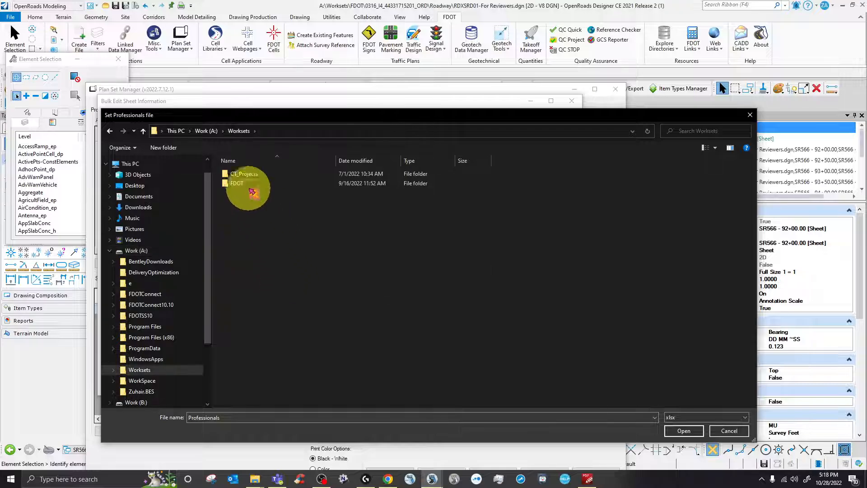
pyautogui.doubleClick(242, 183)
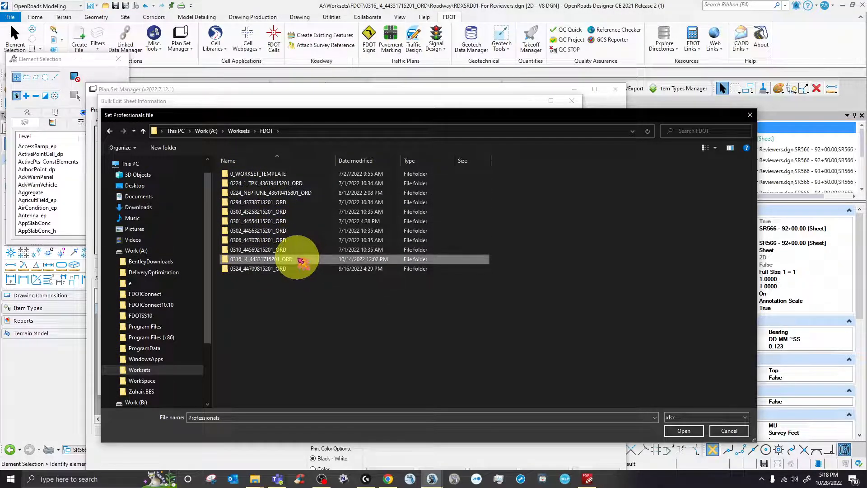
pyautogui.doubleClick(300, 254)
pyautogui.scroll(-2, 300, 348)
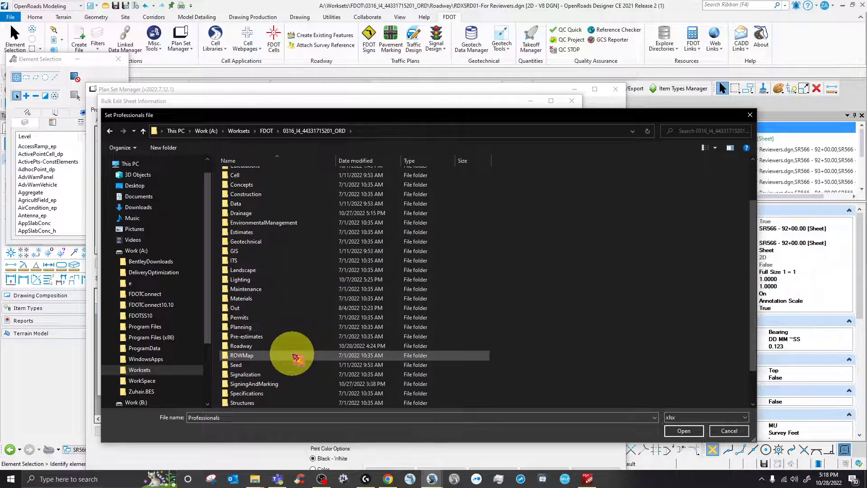
pyautogui.doubleClick(276, 348)
pyautogui.doubleClick(263, 183)
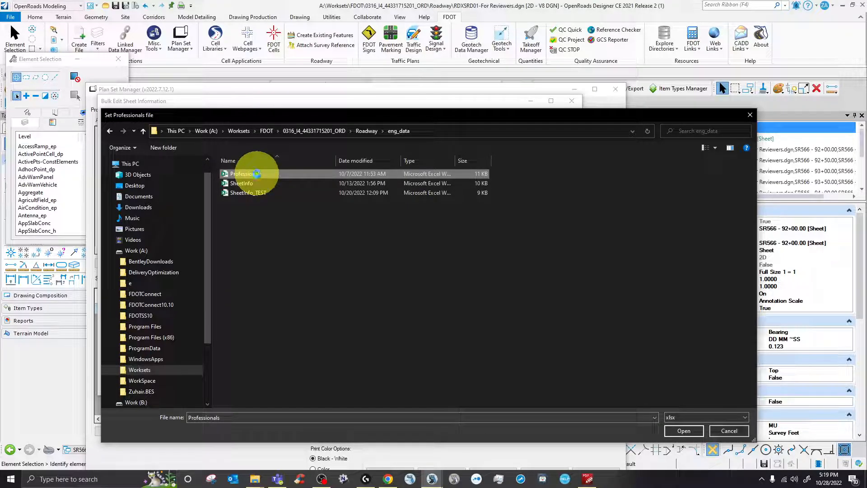
# Step: Open the Professionals workbook in Excel, review the engineer's entry and the professional type options, and close it without saving
pyautogui.rightClick(256, 174)
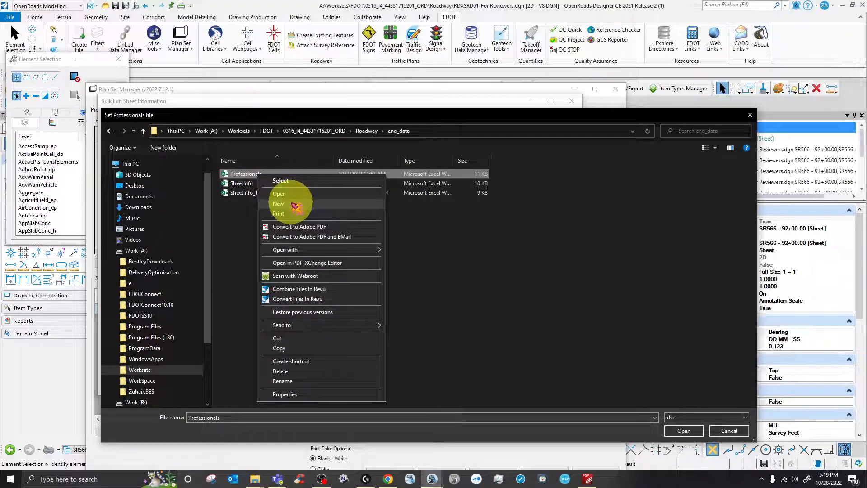
pyautogui.click(294, 198)
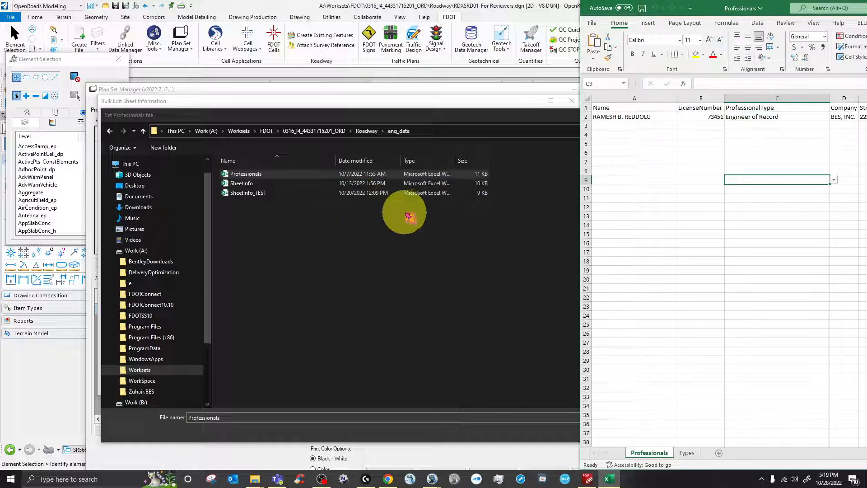
pyautogui.moveTo(715, 9); pyautogui.dragTo(311, 141)
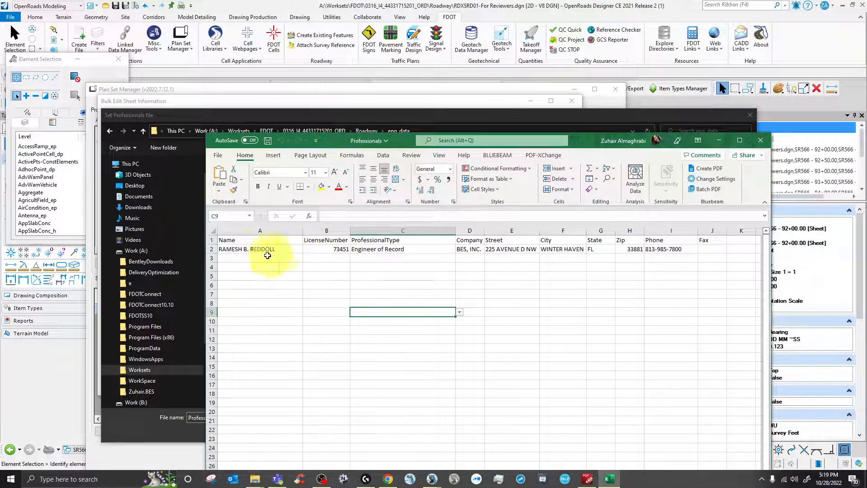
pyautogui.click(269, 256)
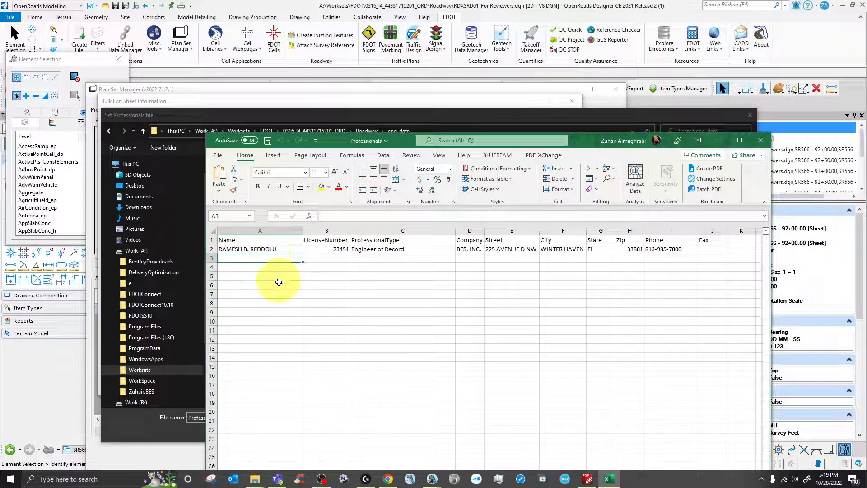
pyautogui.click(438, 253)
pyautogui.click(460, 249)
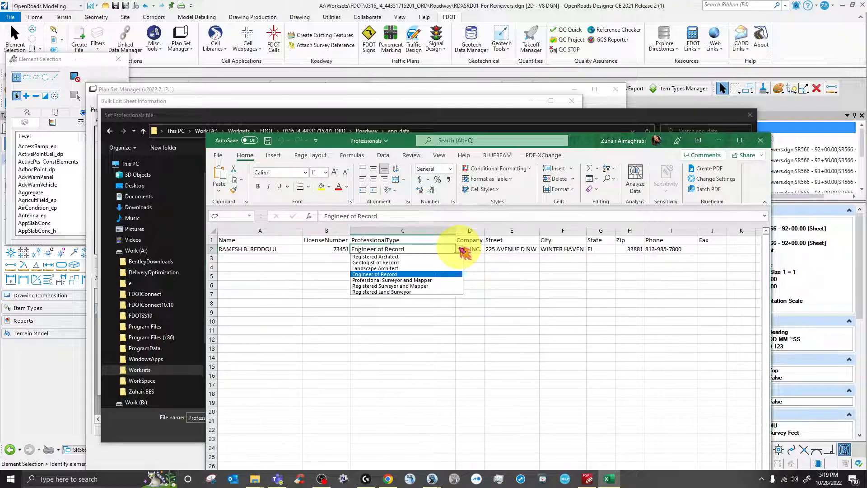
pyautogui.click(761, 142)
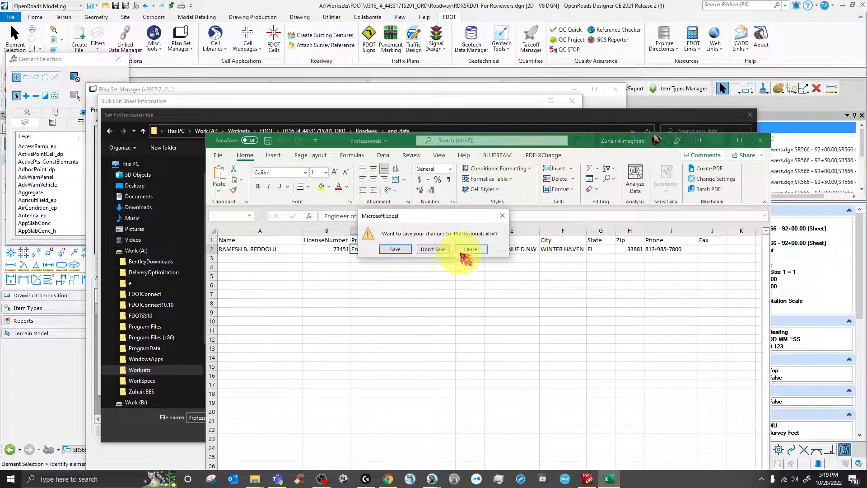
pyautogui.click(440, 248)
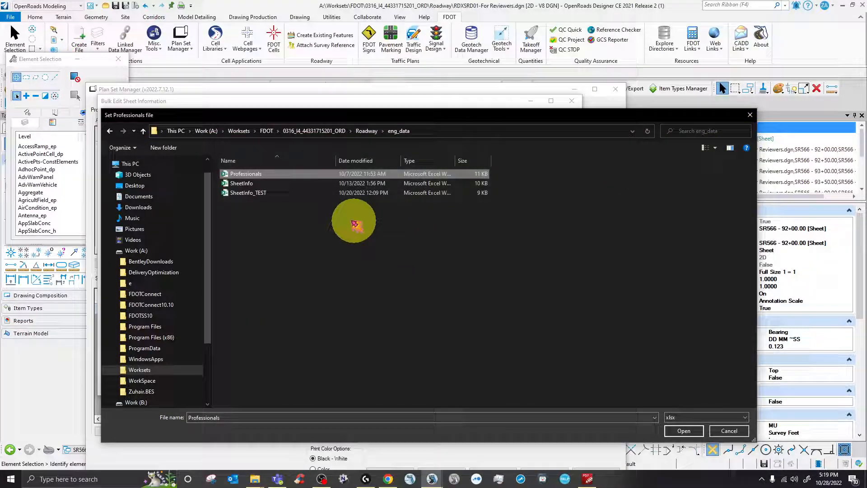
# Step: Load the Professionals file and choose the engineer of record as the sheet's professional
pyautogui.click(246, 174)
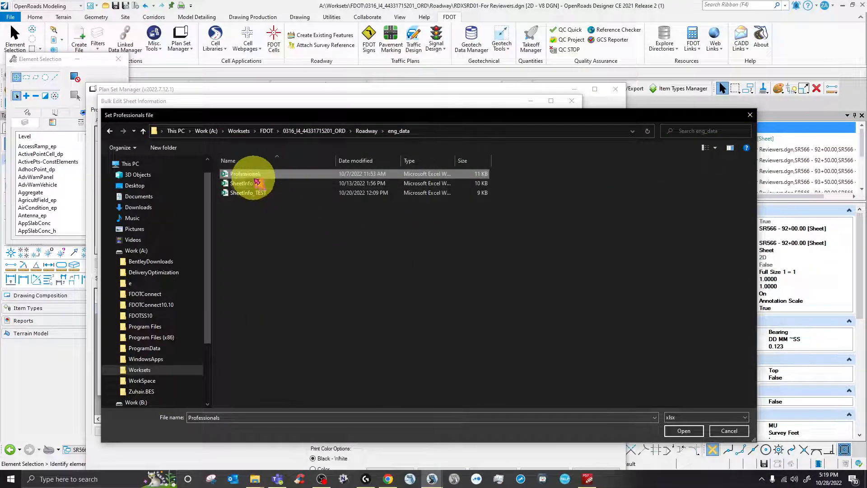
pyautogui.click(672, 431)
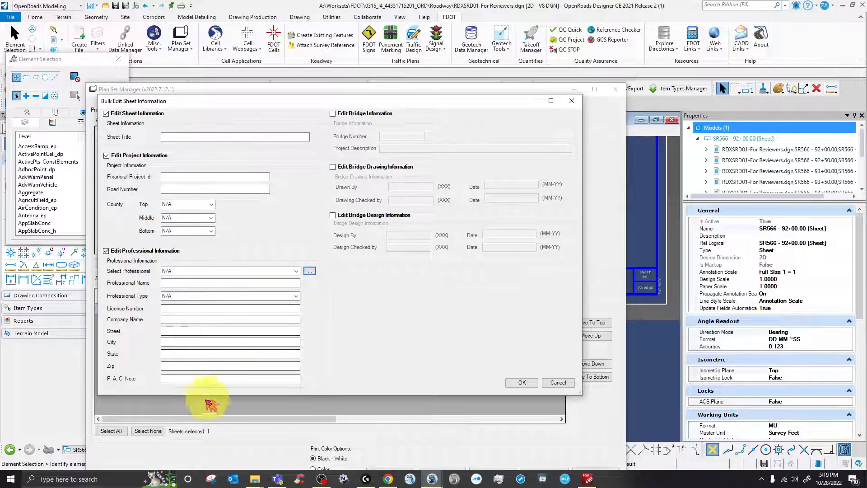
pyautogui.click(296, 271)
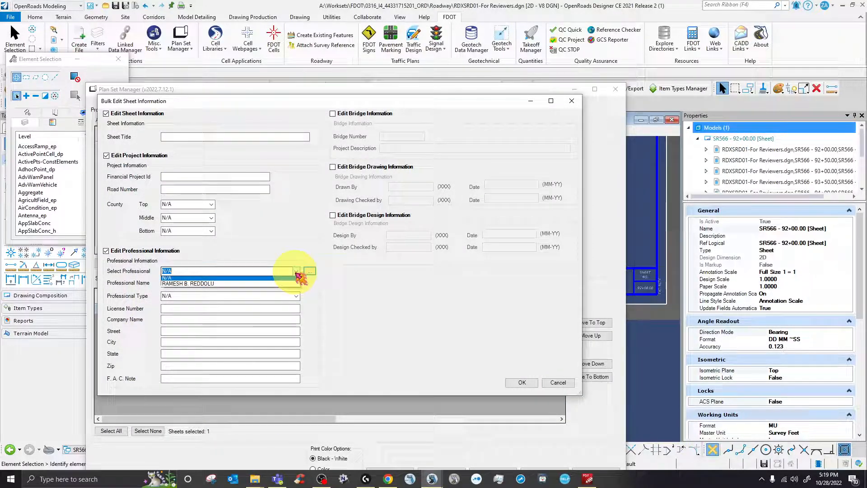
pyautogui.click(218, 280)
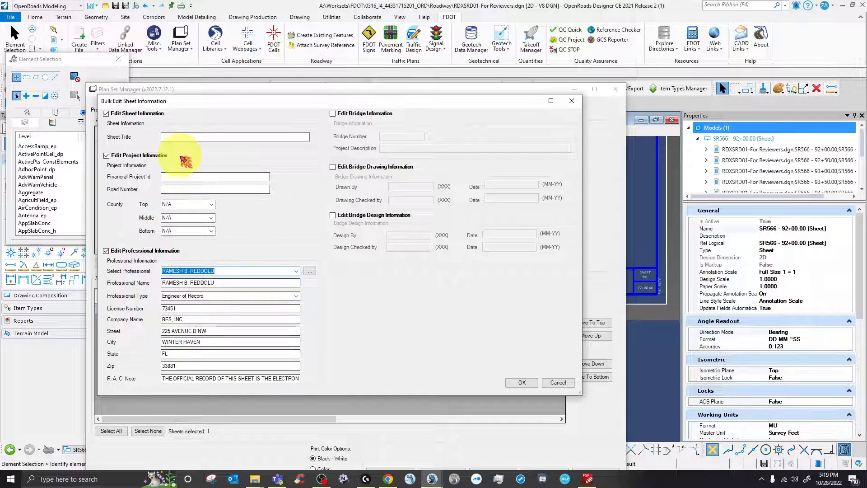
pyautogui.click(193, 177)
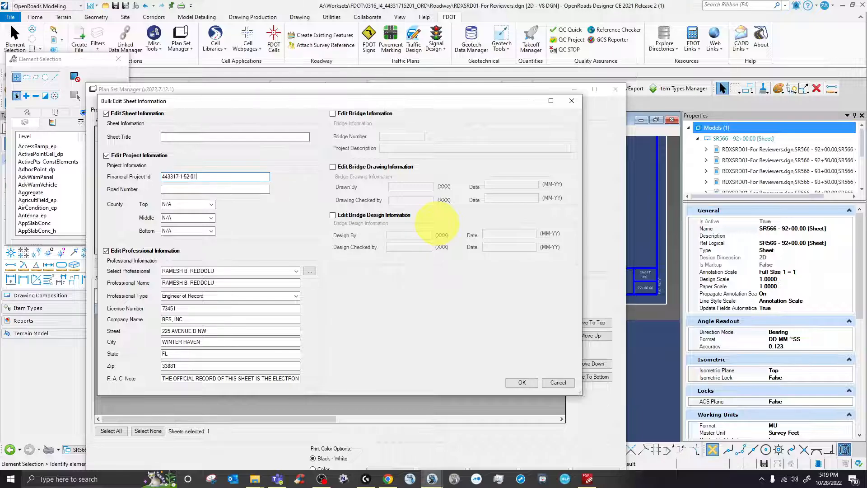
pyautogui.click(230, 190)
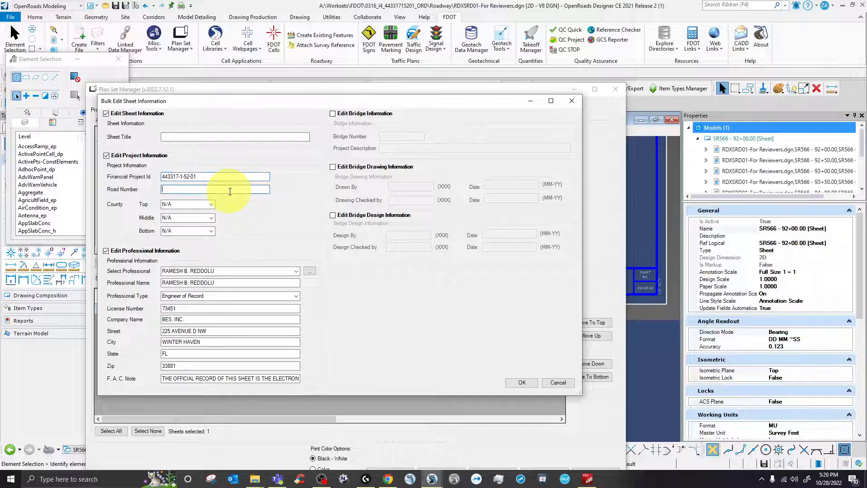
pyautogui.click(208, 217)
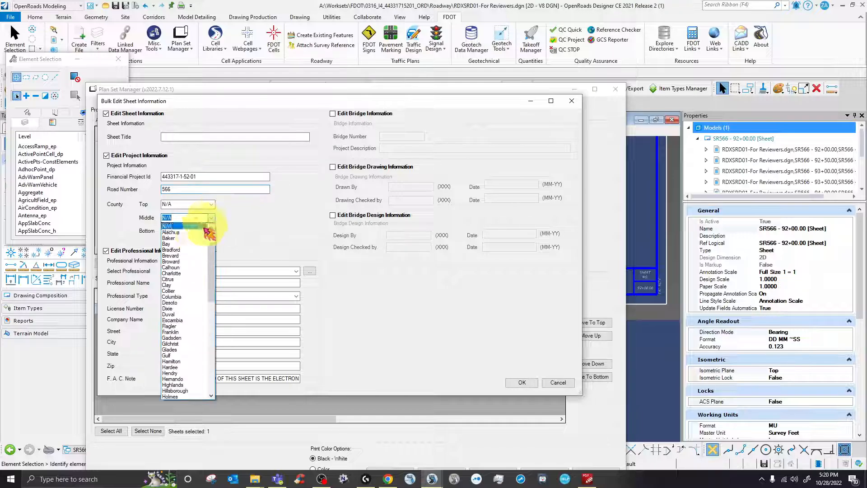
pyautogui.click(192, 390)
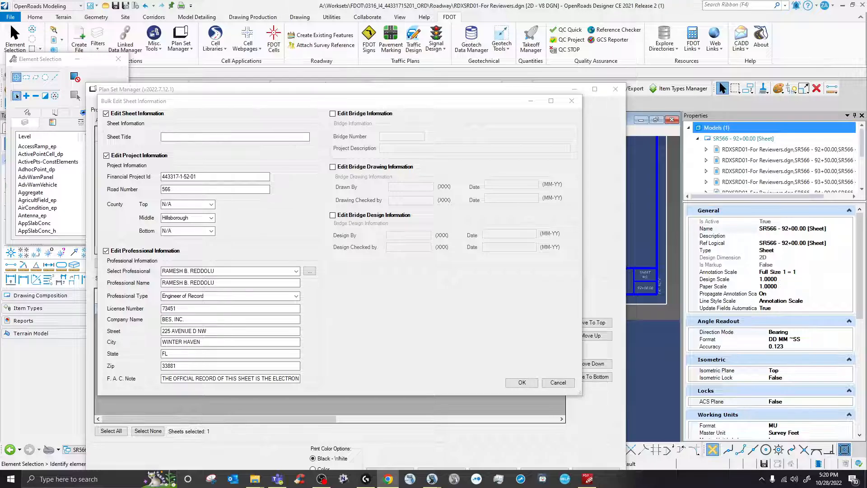
# Step: Set the sheet title to CROSS SECTIONS and accept the bulk sheet information
pyautogui.click(175, 137)
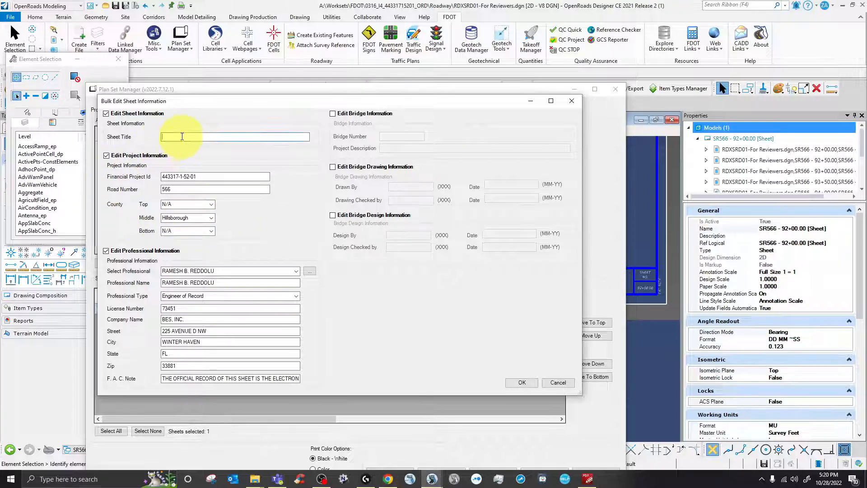
pyautogui.rightClick(181, 138)
pyautogui.click(205, 175)
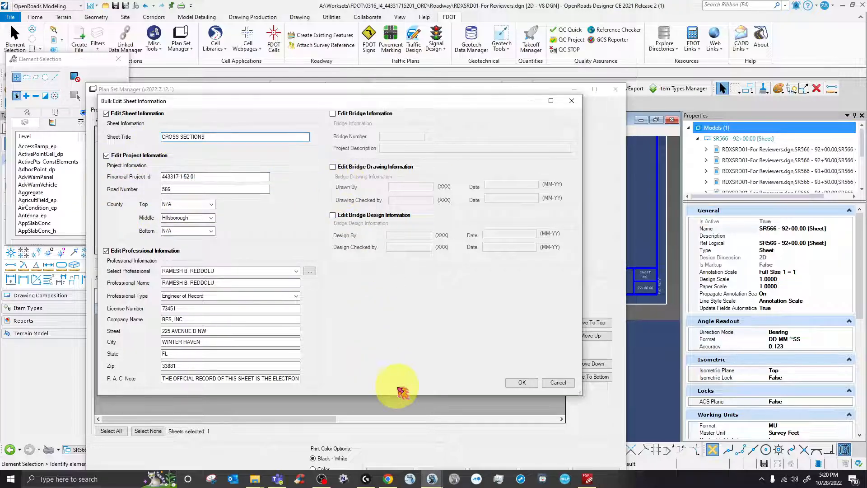
pyautogui.click(534, 385)
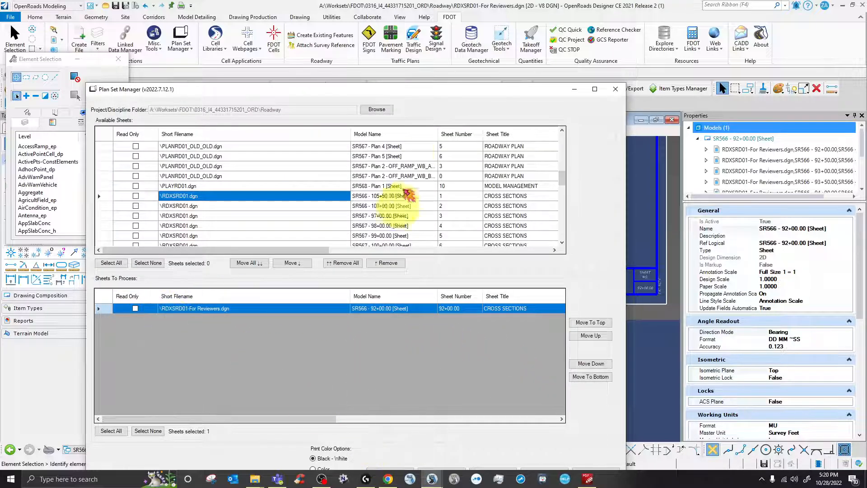
# Step: Commit the changes to the SR566 sheet, then close the Plan Set Manager to check the sheet's title block
pyautogui.moveTo(403, 90); pyautogui.dragTo(432, 38)
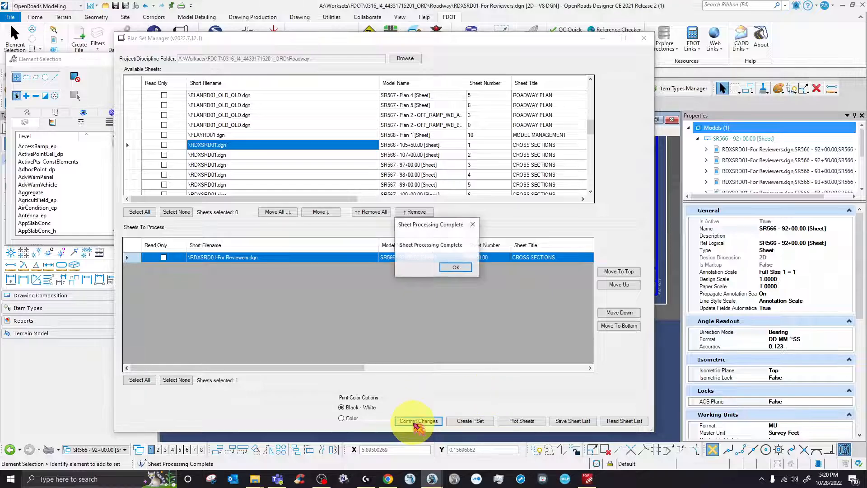
pyautogui.click(456, 268)
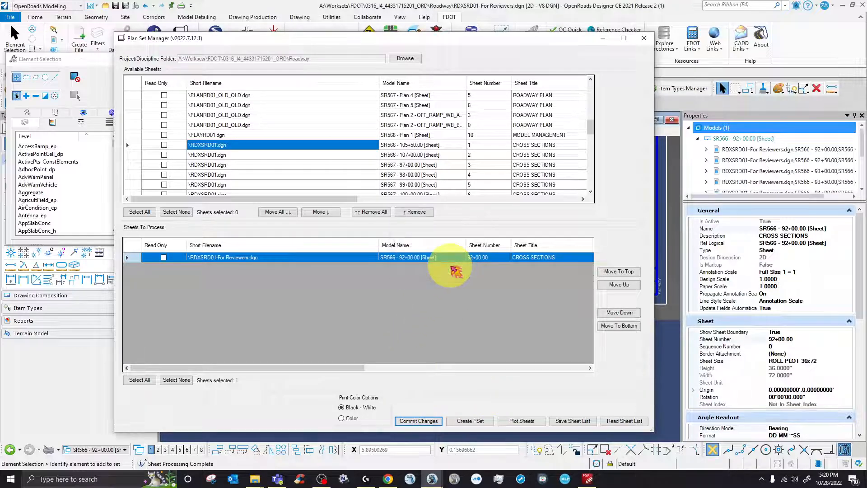
pyautogui.click(642, 39)
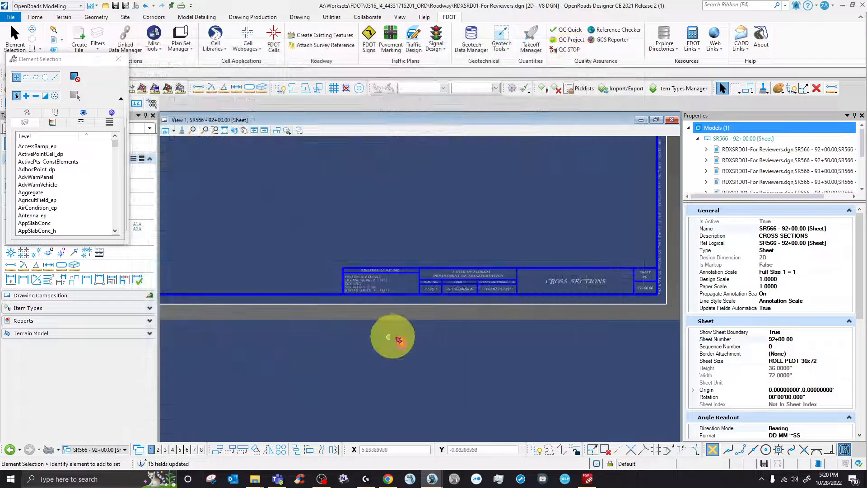
pyautogui.scroll(3, 429, 286)
pyautogui.scroll(-1, 460, 326)
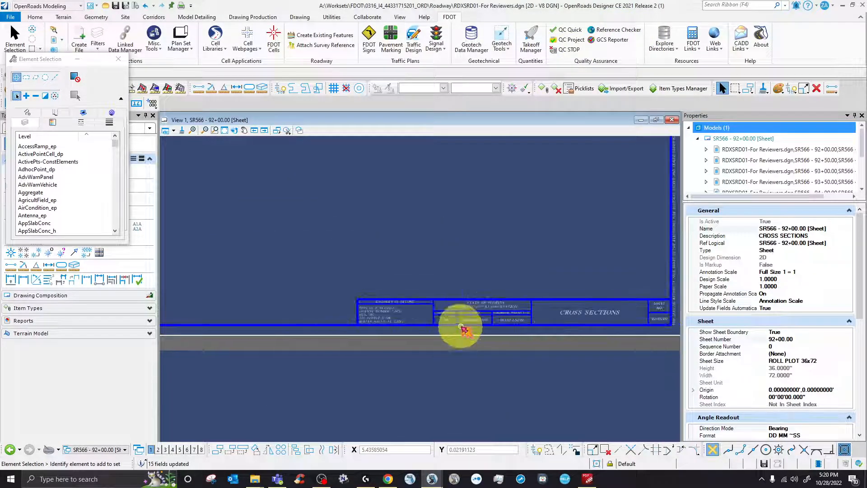
# Step: Replace the sheet number text in the SR566 sheet's title block with 1
pyautogui.scroll(3, 620, 315)
pyautogui.scroll(-3, 347, 282)
pyautogui.scroll(4, 441, 295)
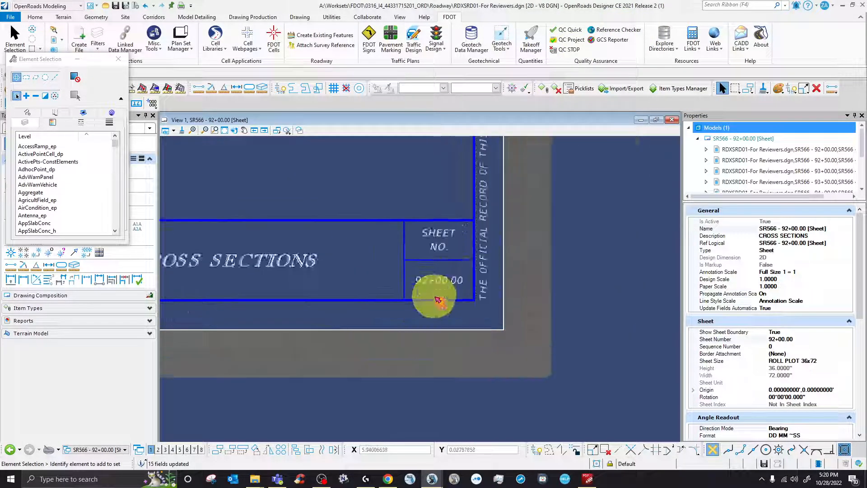
pyautogui.click(456, 273)
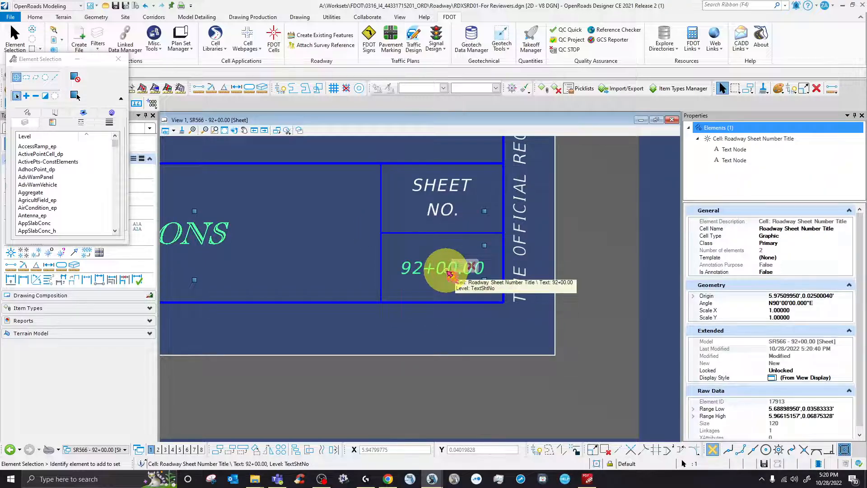
pyautogui.doubleClick(449, 273)
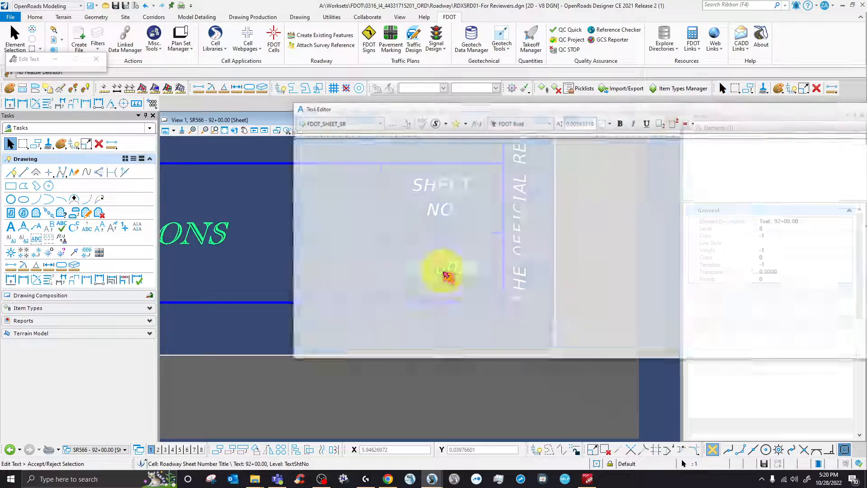
pyautogui.press('Delete')
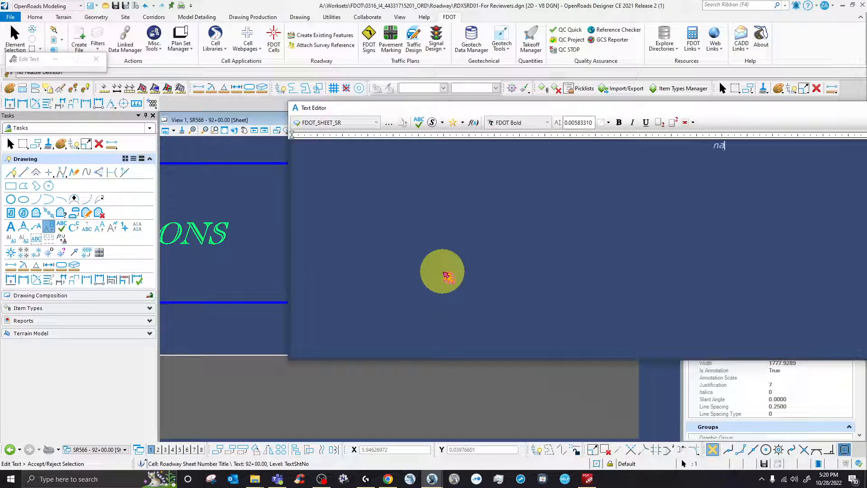
pyautogui.press('capslock')
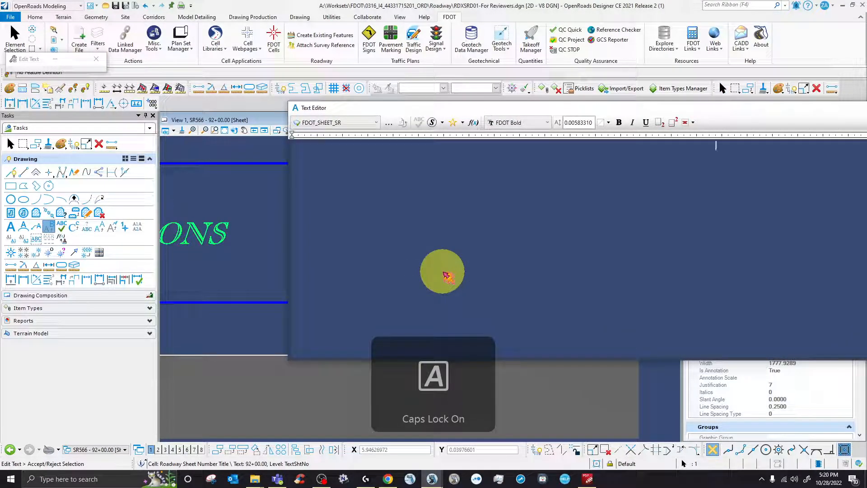
pyautogui.write('VA')
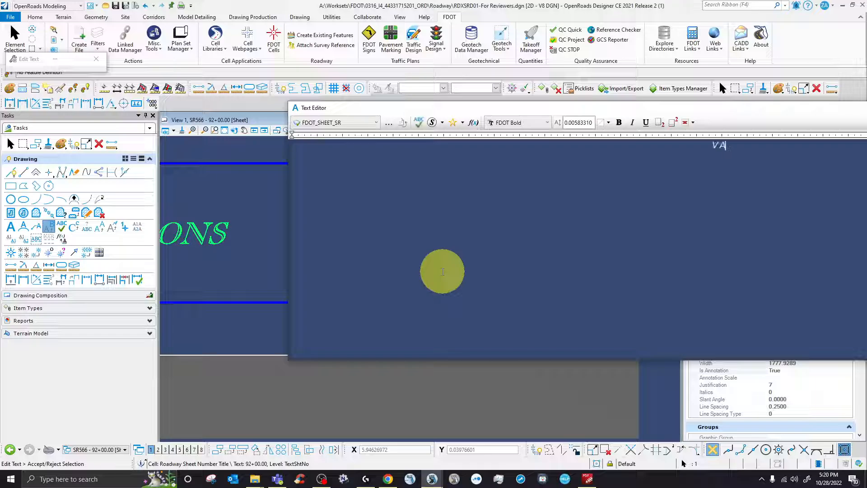
pyautogui.press('BackSpace')
pyautogui.press('BackSpace')
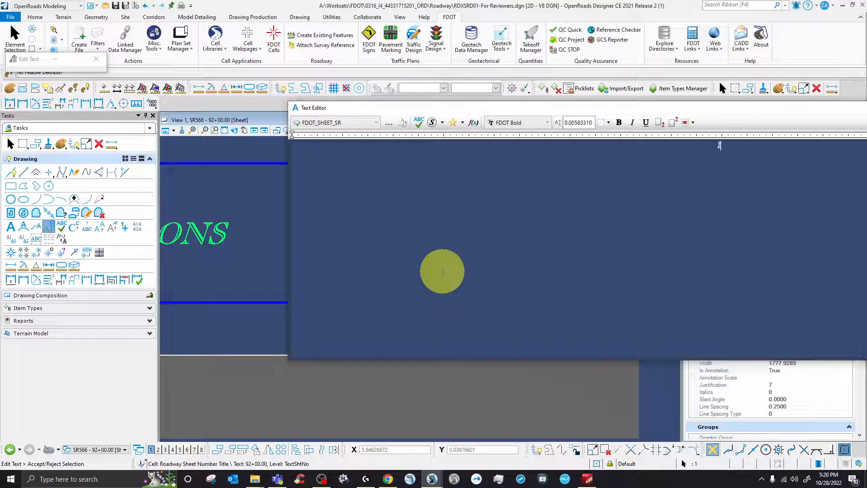
pyautogui.click(492, 411)
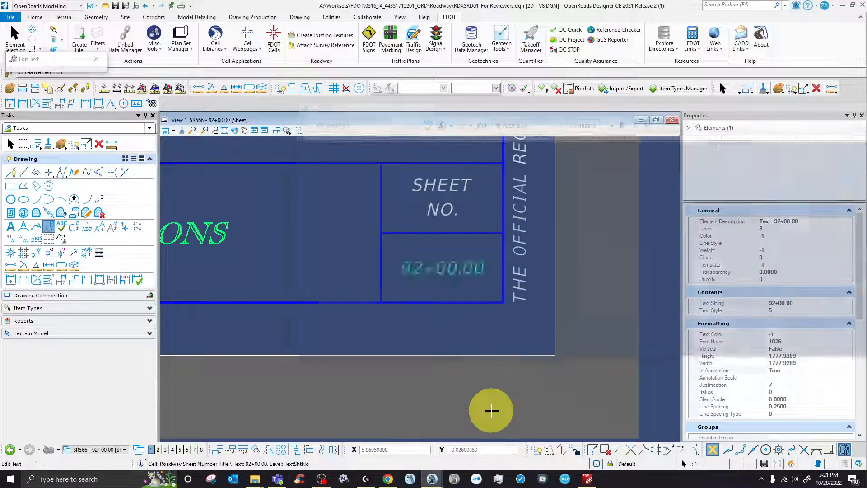
pyautogui.click(182, 44)
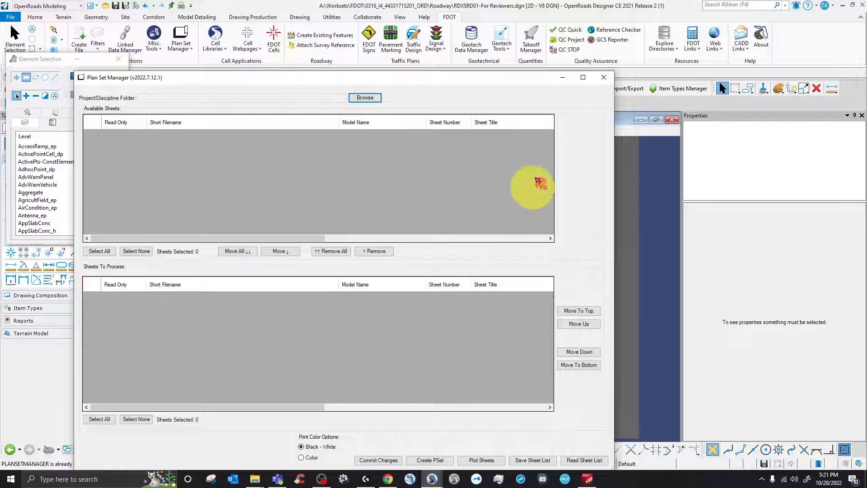
pyautogui.click(604, 78)
pyautogui.click(479, 353)
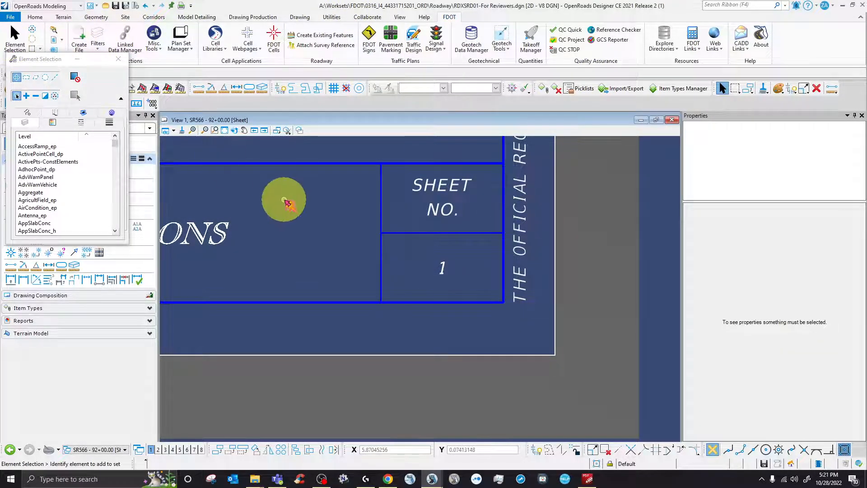
# Step: Examine how the wide and narrow cross sections are stacked on the SR566 sheet
pyautogui.scroll(-8, 535, 349)
pyautogui.scroll(10, 502, 348)
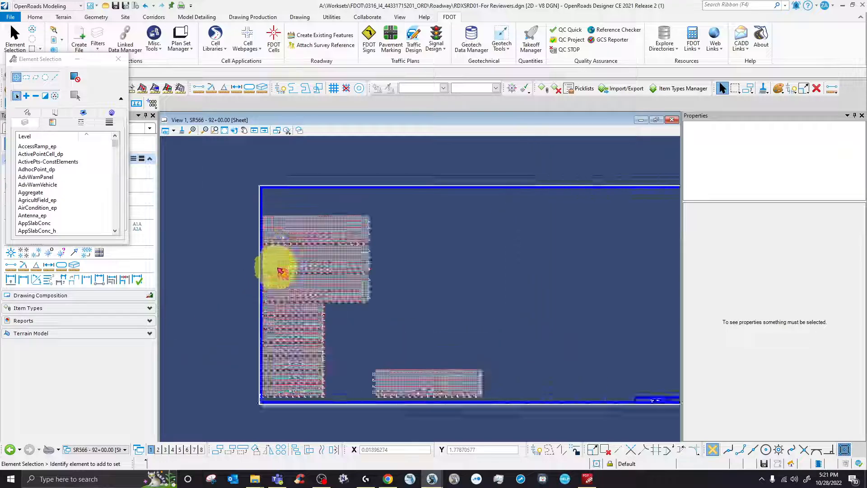
pyautogui.scroll(-2, 354, 253)
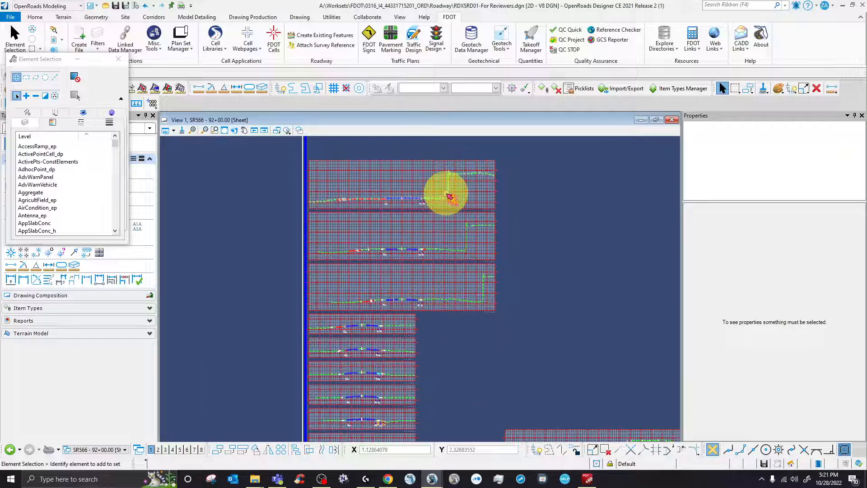
pyautogui.scroll(6, 338, 205)
pyautogui.scroll(-6, 361, 195)
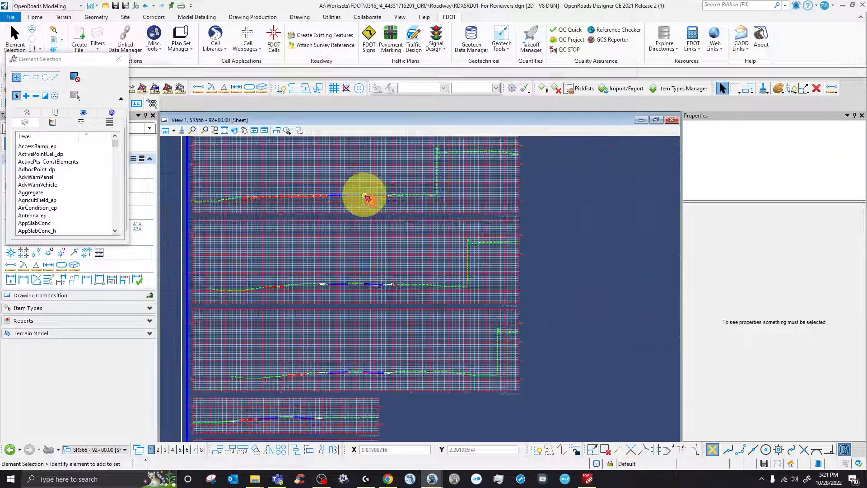
pyautogui.scroll(8, 418, 273)
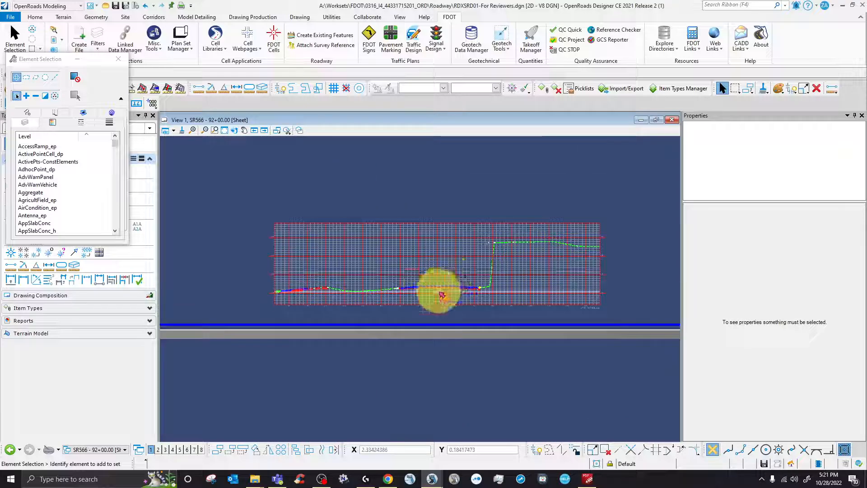
pyautogui.scroll(-8, 424, 246)
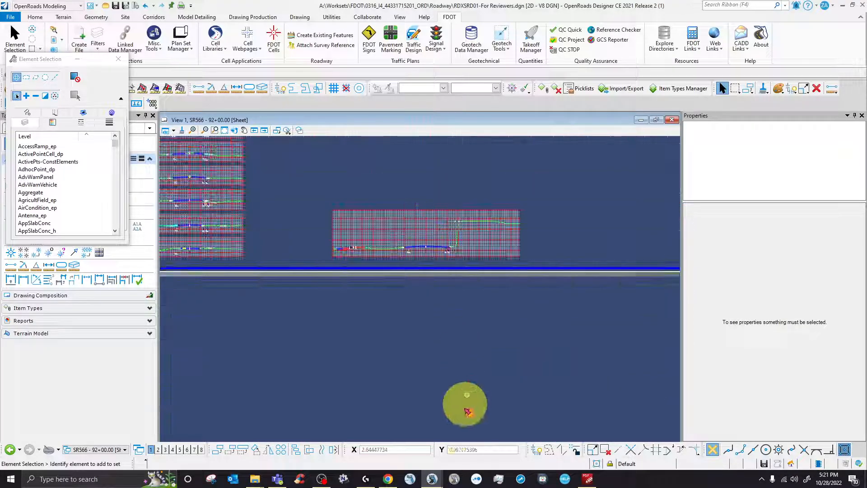
# Step: Return to the Default model and open the Named Boundaries manager with the SR566 cross section group expanded
pyautogui.click(124, 450)
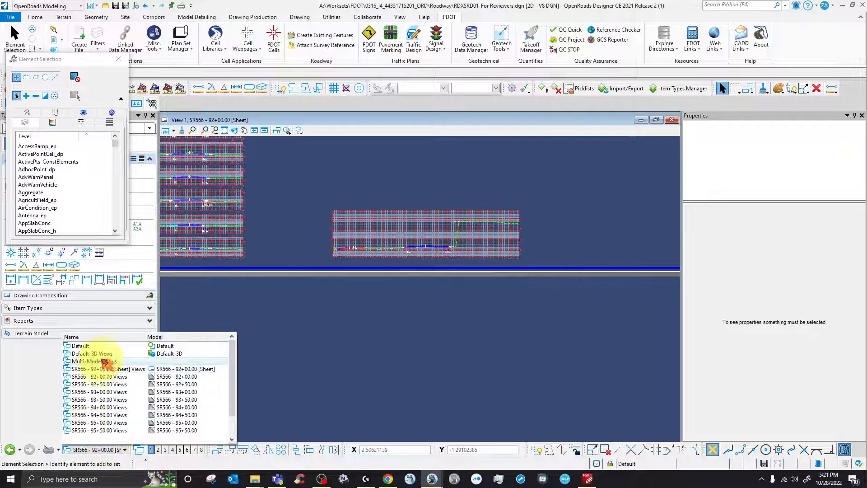
pyautogui.click(101, 349)
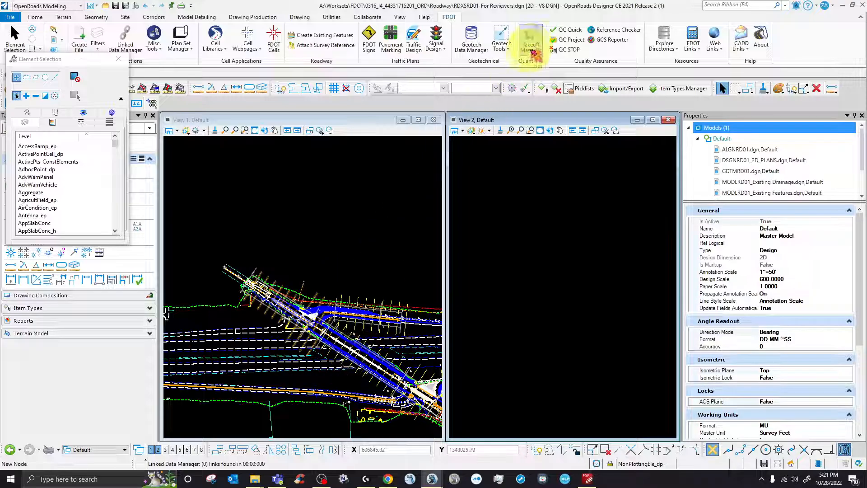
pyautogui.click(265, 18)
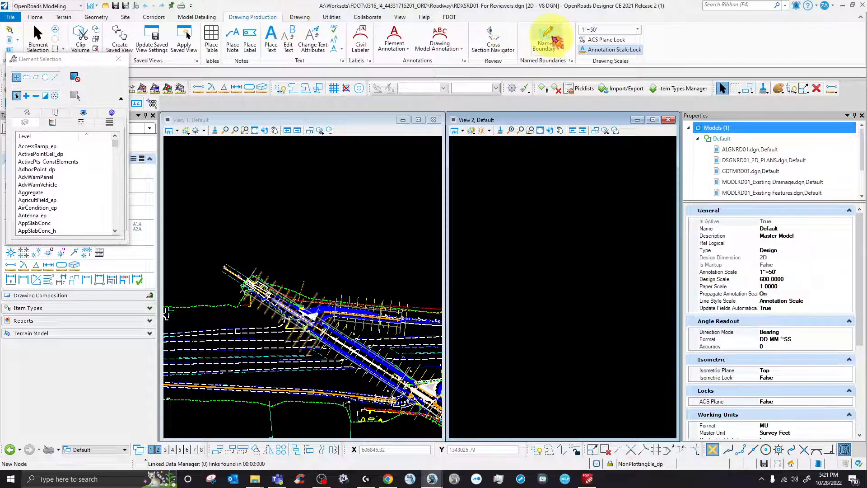
pyautogui.click(546, 36)
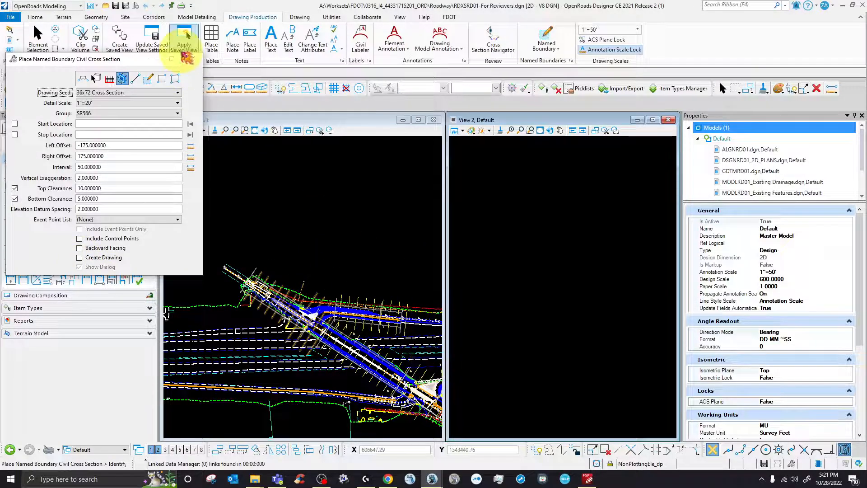
pyautogui.click(192, 58)
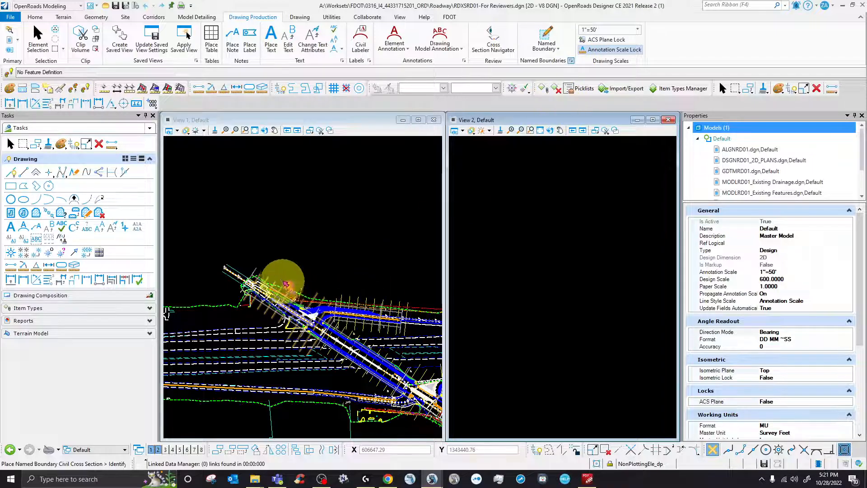
pyautogui.click(514, 90)
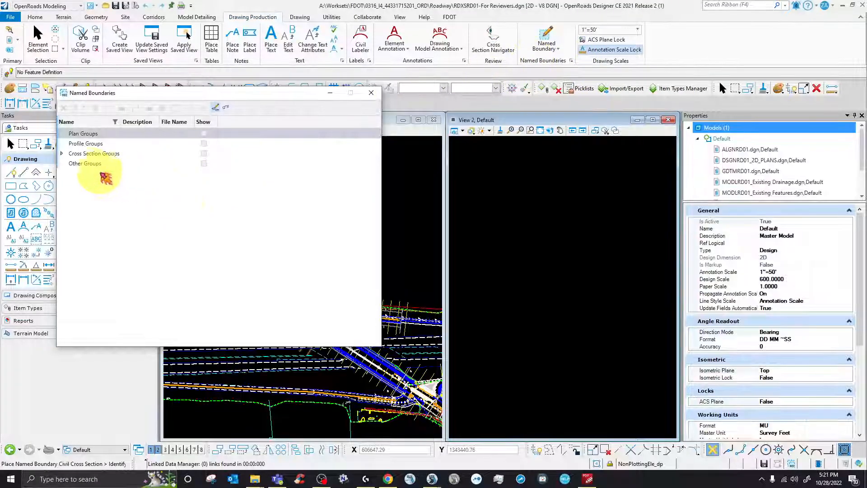
pyautogui.click(62, 153)
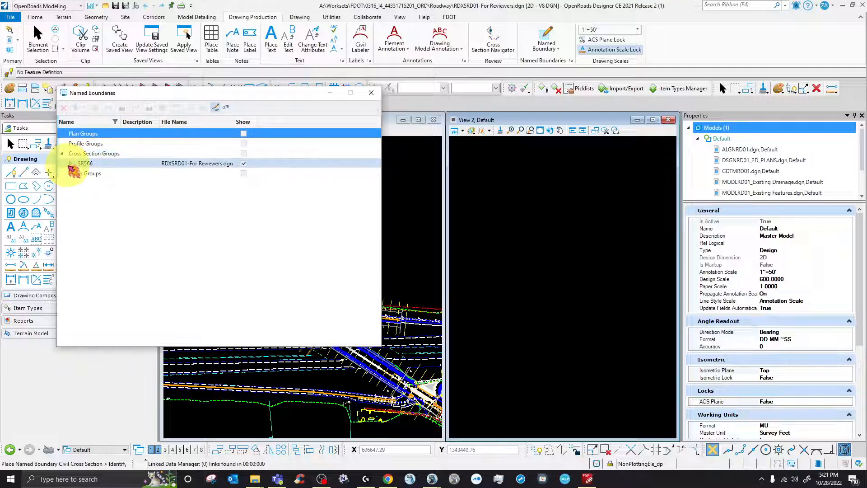
pyautogui.click(71, 163)
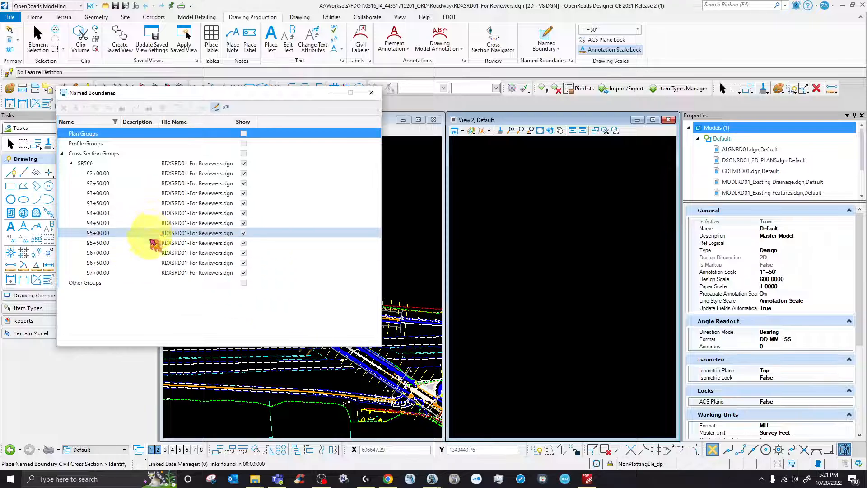
# Step: Try creating a cross section drawing from only the 92+00.00, 95+00.00, 96+00.00 and 97+00.00 boundaries, then leave the Named Boundaries manager
pyautogui.click(151, 231)
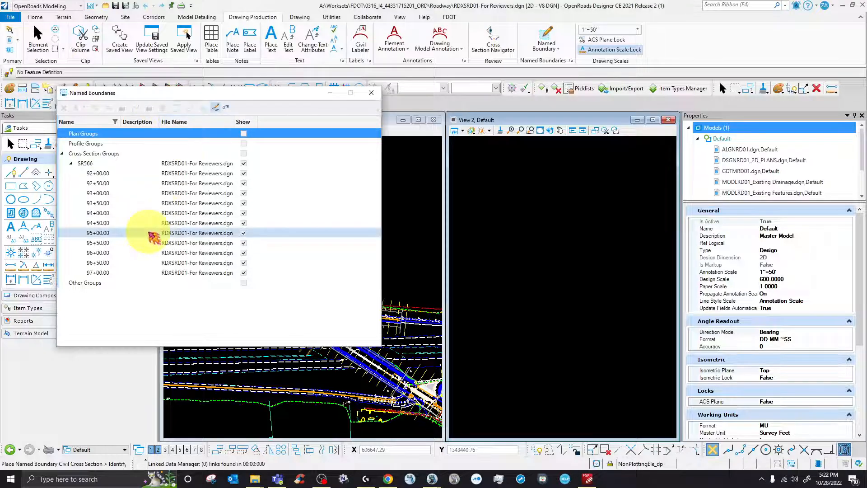
pyautogui.keyDown('ctrl'); pyautogui.click(158, 253); pyautogui.keyUp('ctrl')
pyautogui.keyDown('ctrl'); pyautogui.click(173, 272); pyautogui.keyUp('ctrl')
pyautogui.keyDown('ctrl'); pyautogui.click(189, 172); pyautogui.keyUp('ctrl')
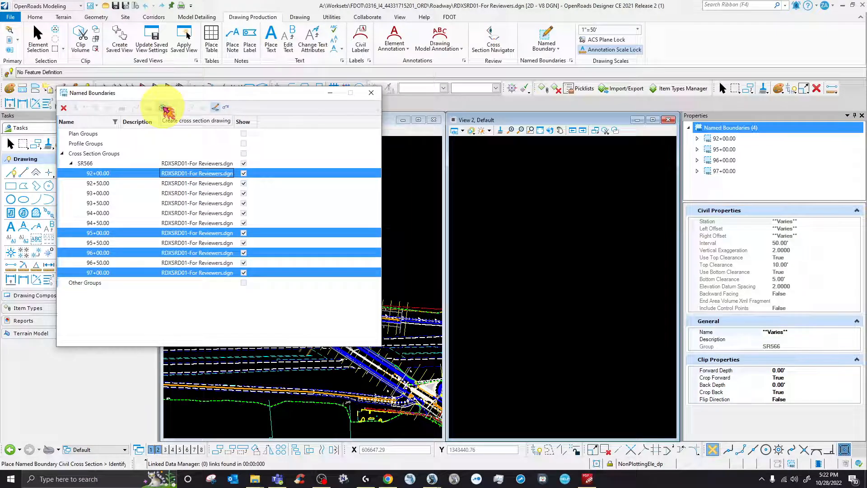
pyautogui.click(165, 110)
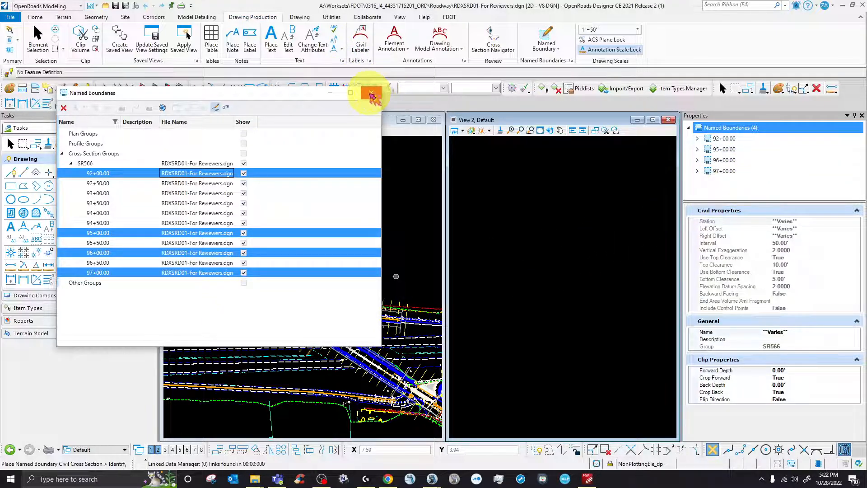
pyautogui.click(371, 93)
pyautogui.click(38, 39)
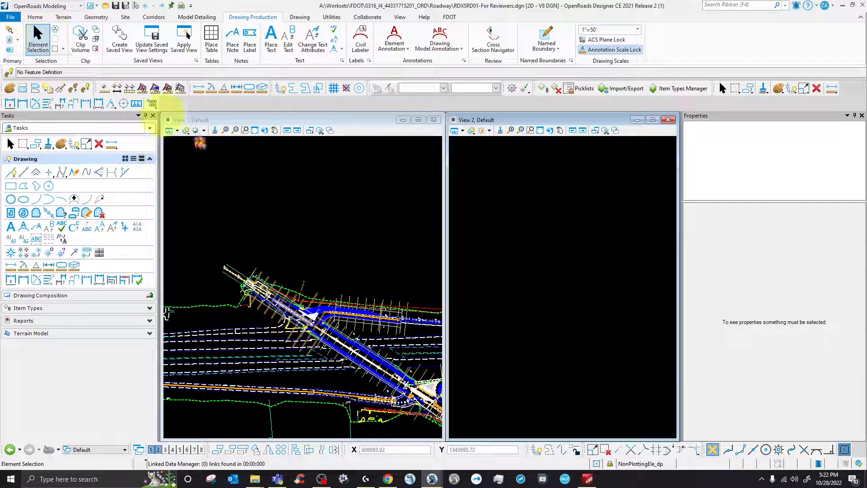
# Step: Arrange the workspace as 2 Views Plan/3D, showing the Default plan beside the Default-3D model
pyautogui.rightClick(330, 240)
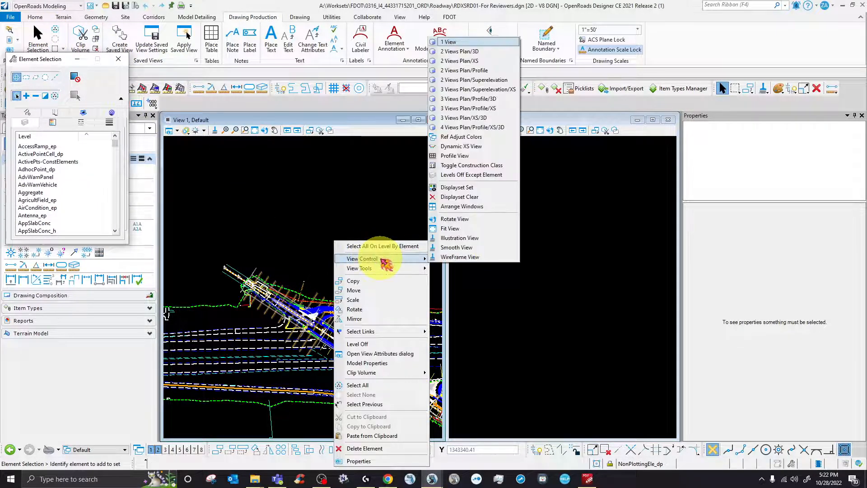
pyautogui.moveTo(418, 258)
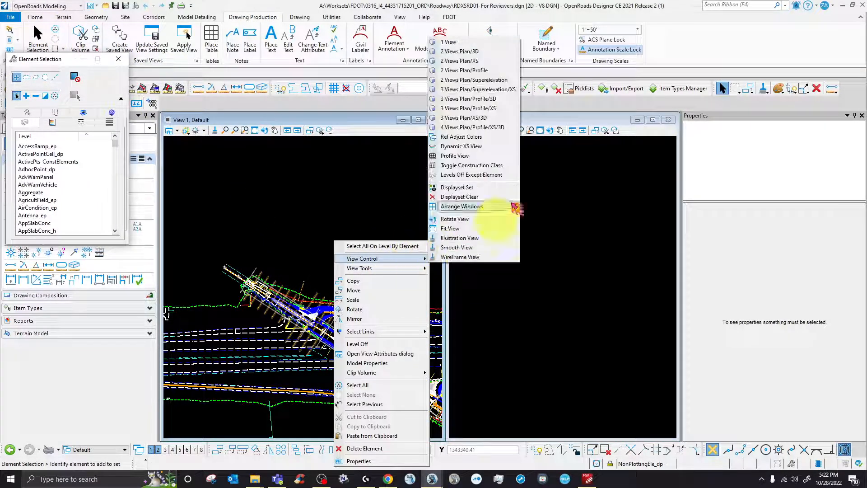
pyautogui.click(504, 52)
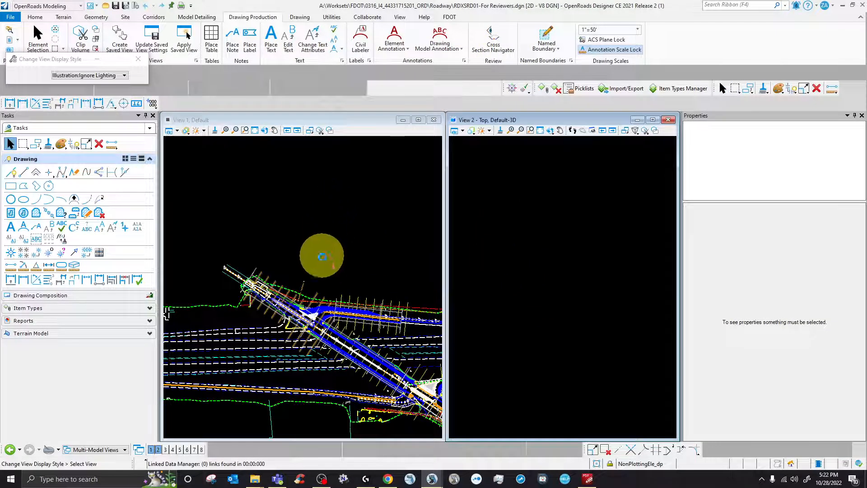
pyautogui.click(583, 295)
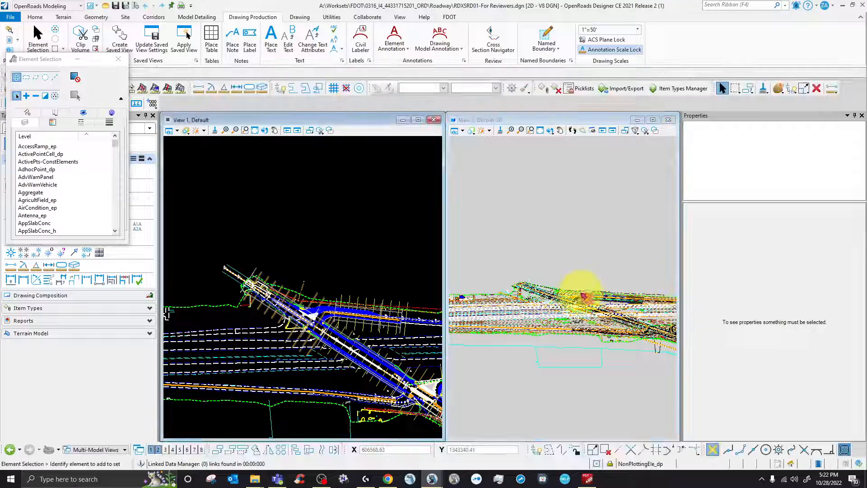
pyautogui.scroll(3, 572, 294)
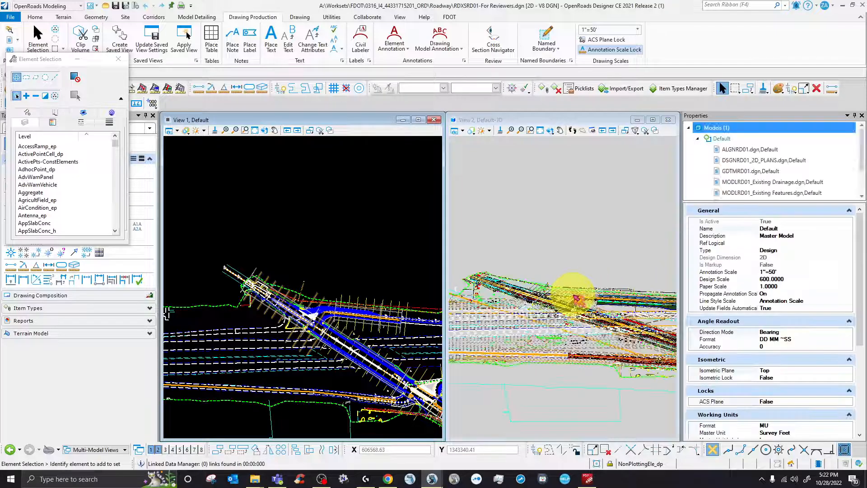